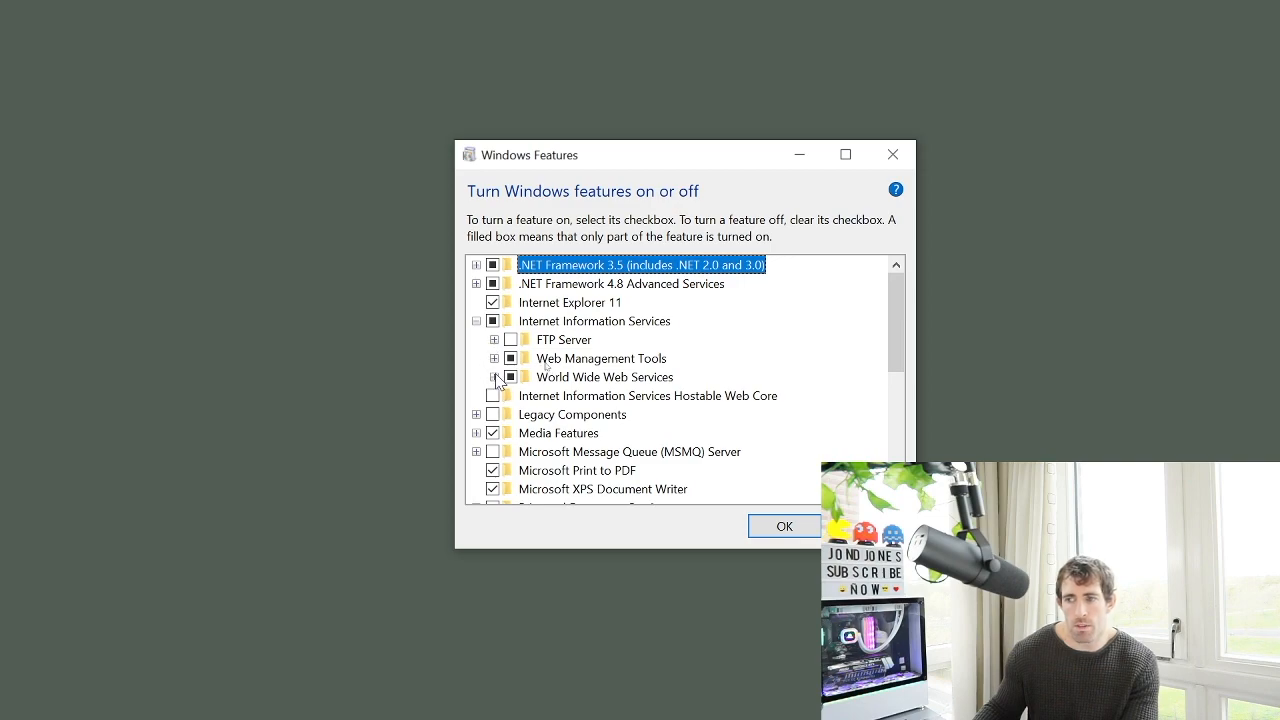
# Expand World Wide Web Services and Application Development Features to confirm ASP.NET 4.8 is enabled
pyautogui.click(494, 377)
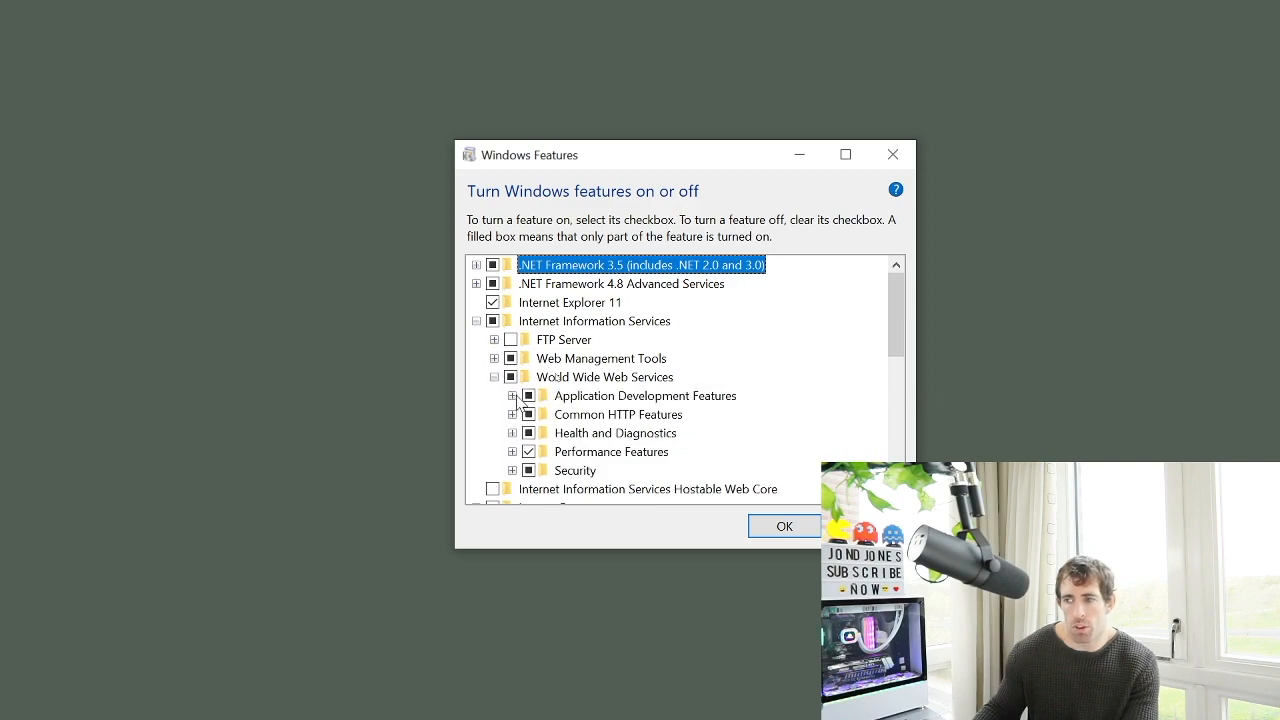
pyautogui.click(512, 396)
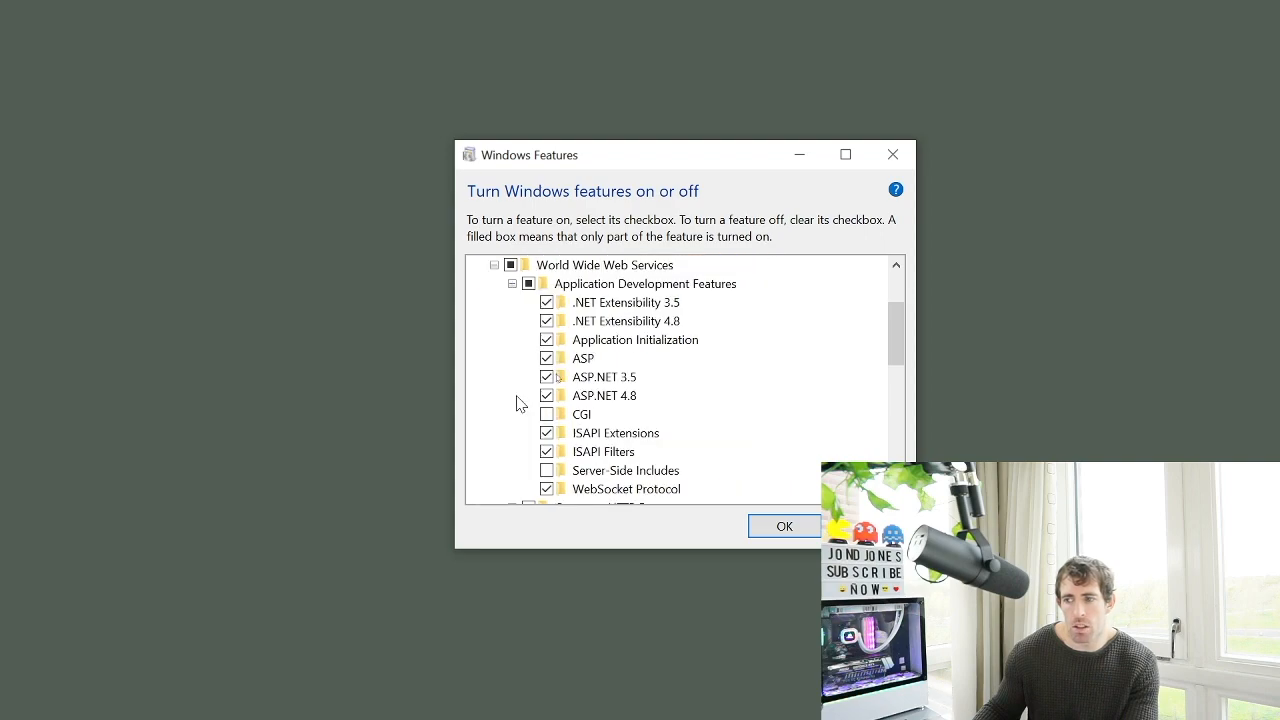
pyautogui.click(600, 396)
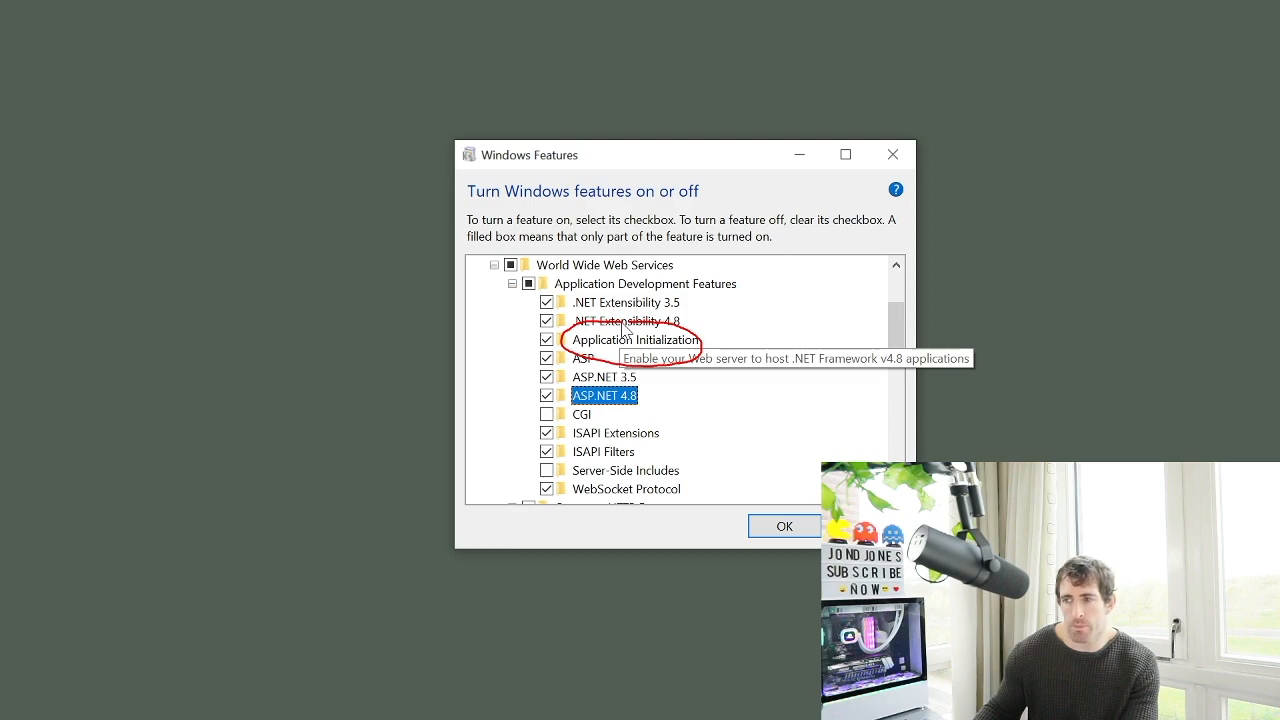
pyautogui.scroll(2, 570, 400)
pyautogui.scroll(-3, 570, 402)
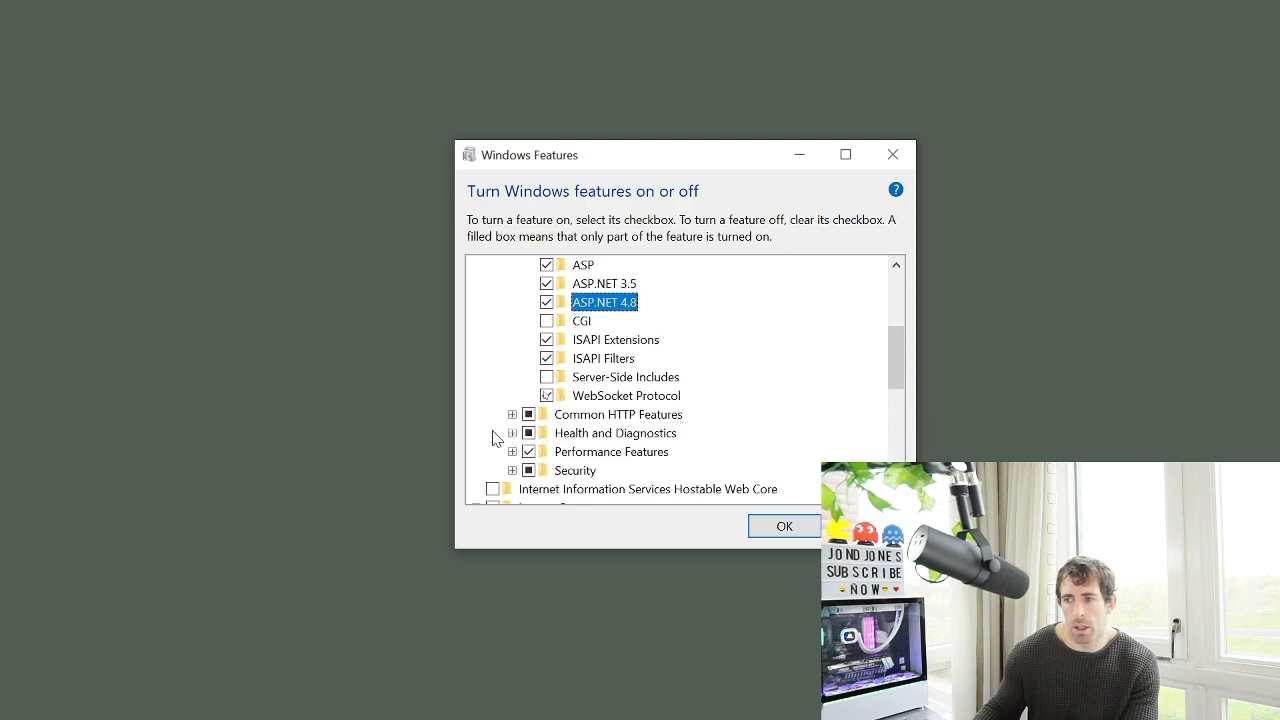
# Expand Common HTTP Features to review Default Document, Directory Browsing, Static Content and WebDAV Publishing
pyautogui.click(512, 414)
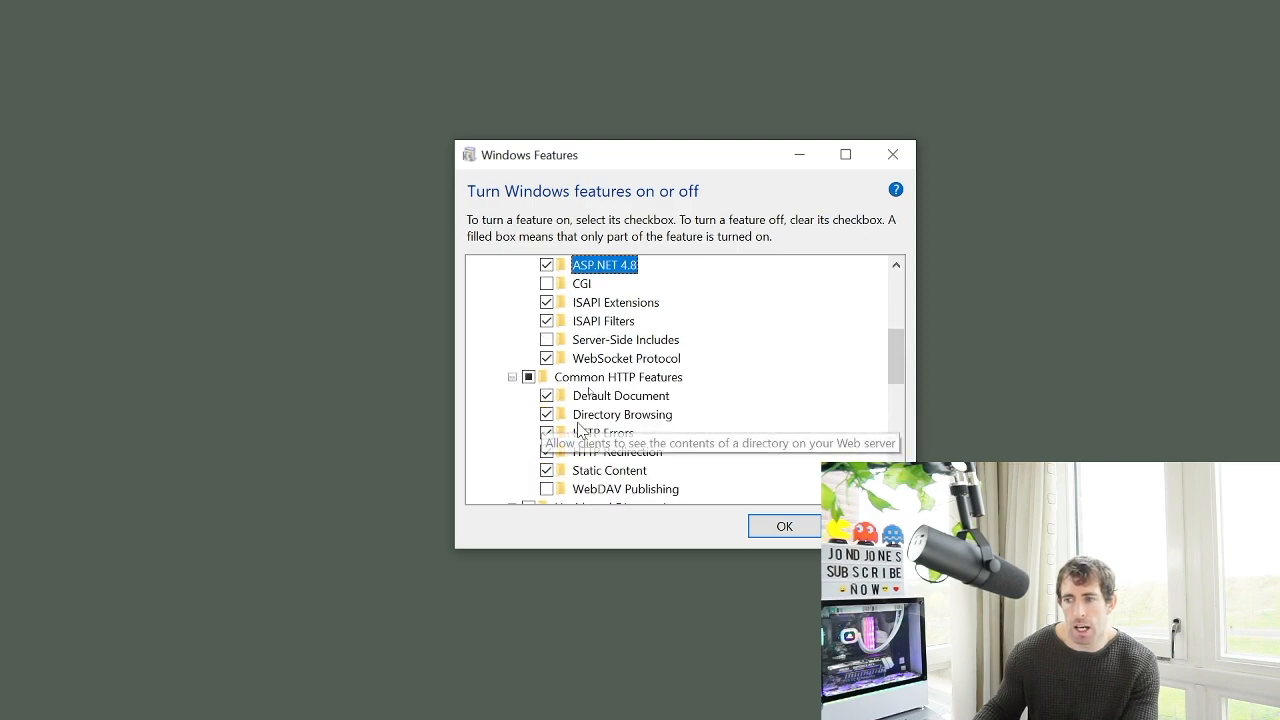
pyautogui.scroll(-1, 578, 430)
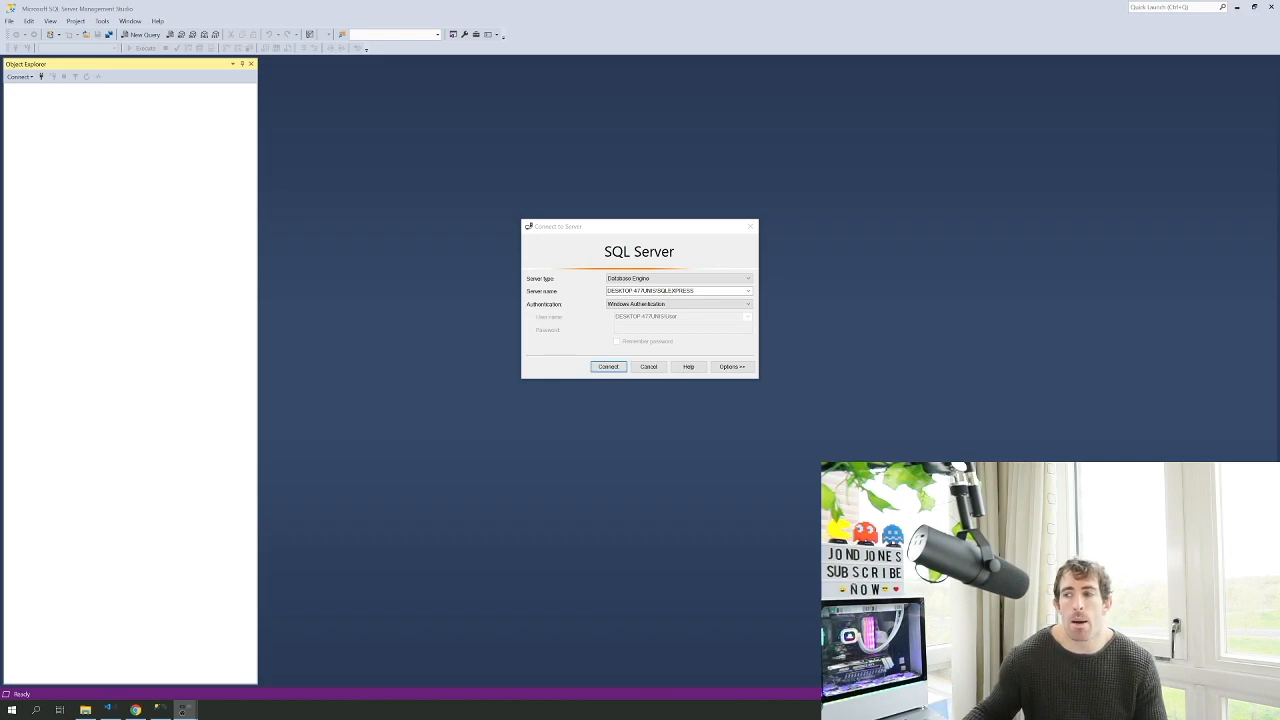
# Connect to local SQLEXPRESS and set its server authentication to SQL Server and Windows Authentication mode
pyautogui.click(608, 362)
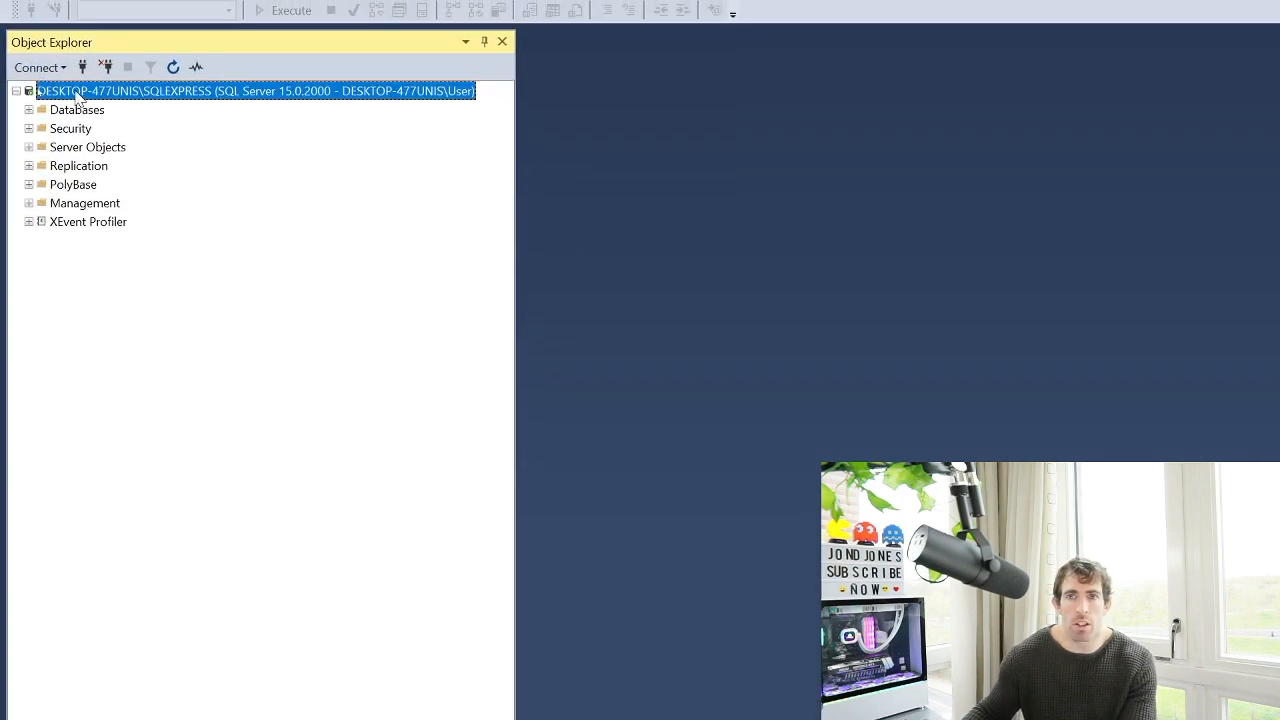
pyautogui.rightClick(77, 93)
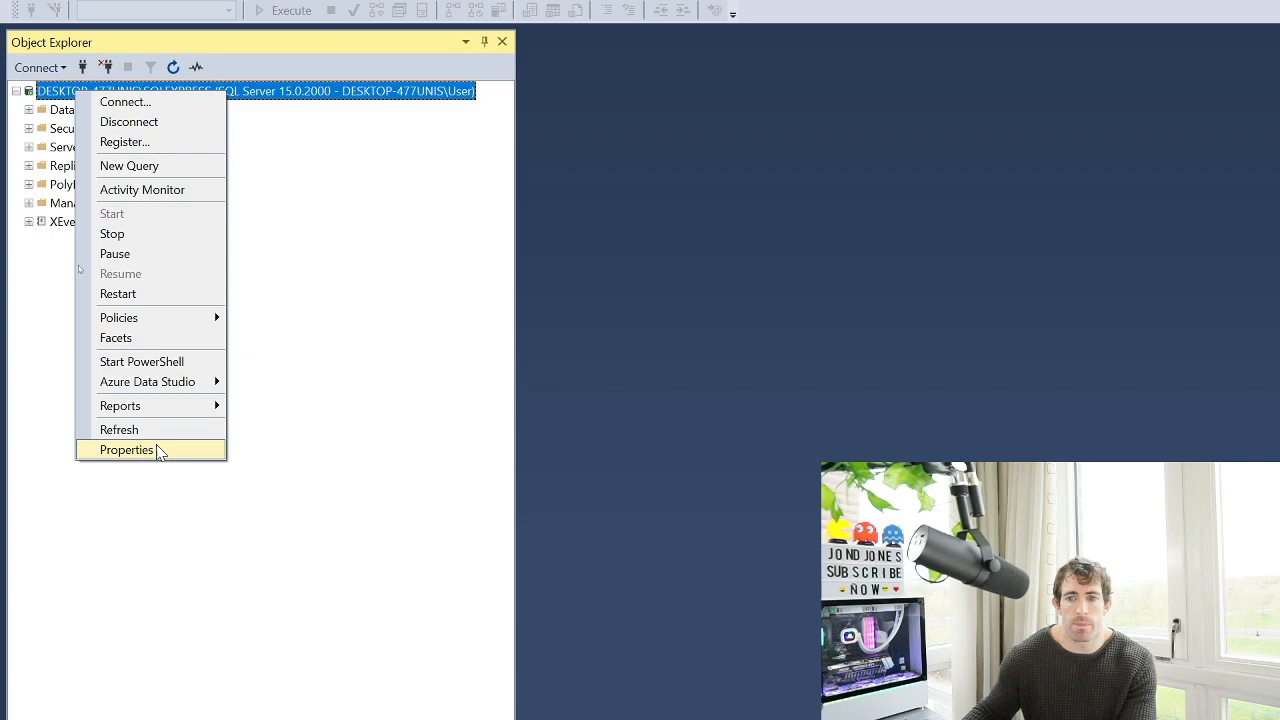
pyautogui.click(126, 450)
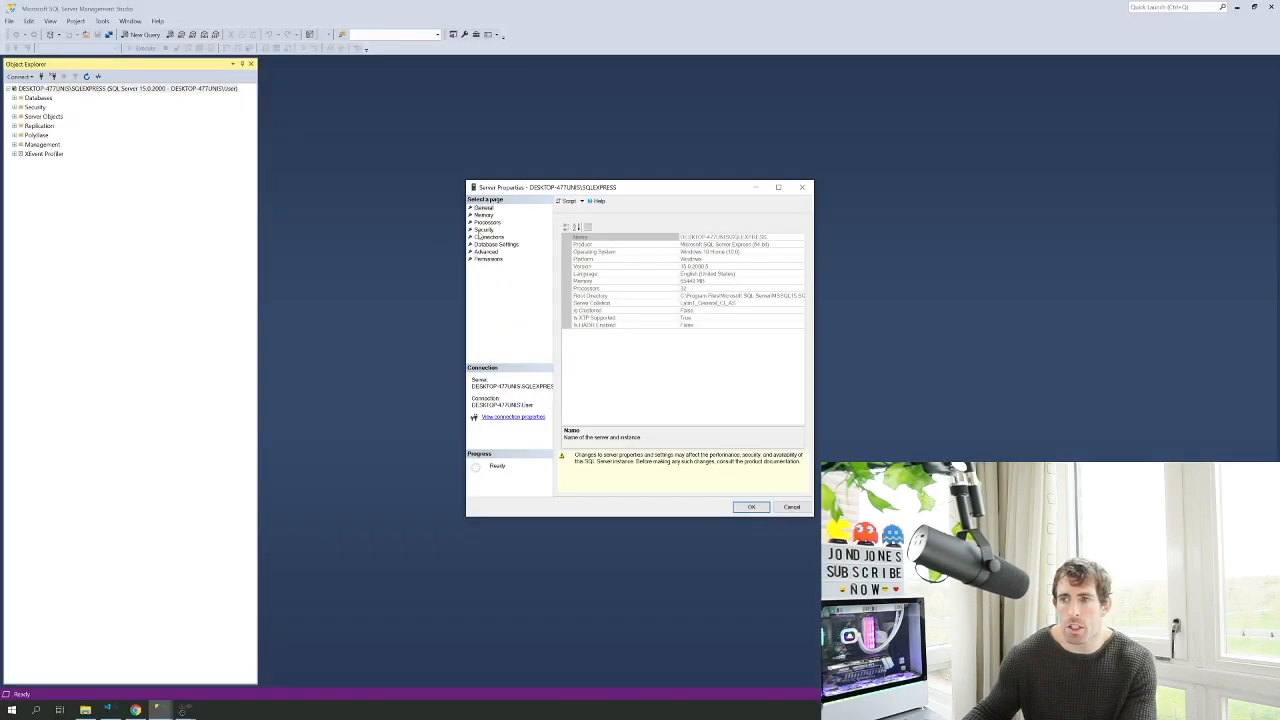
pyautogui.click(487, 231)
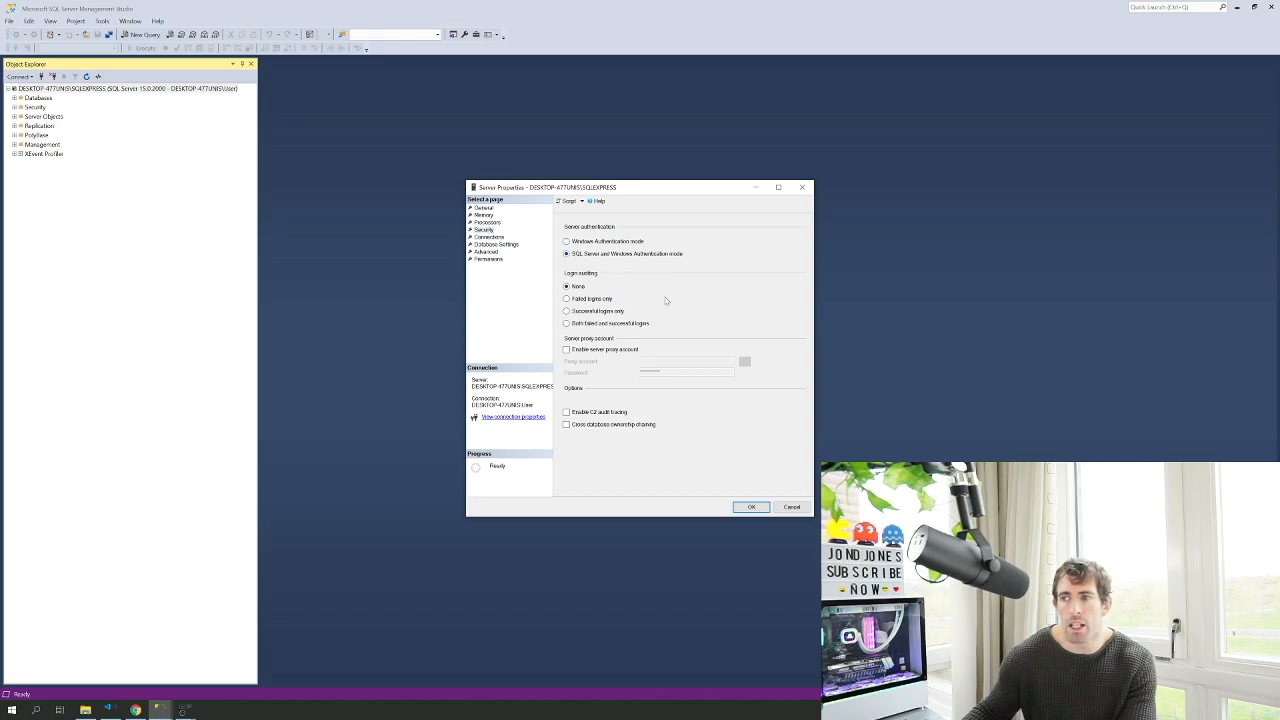
pyautogui.click(751, 507)
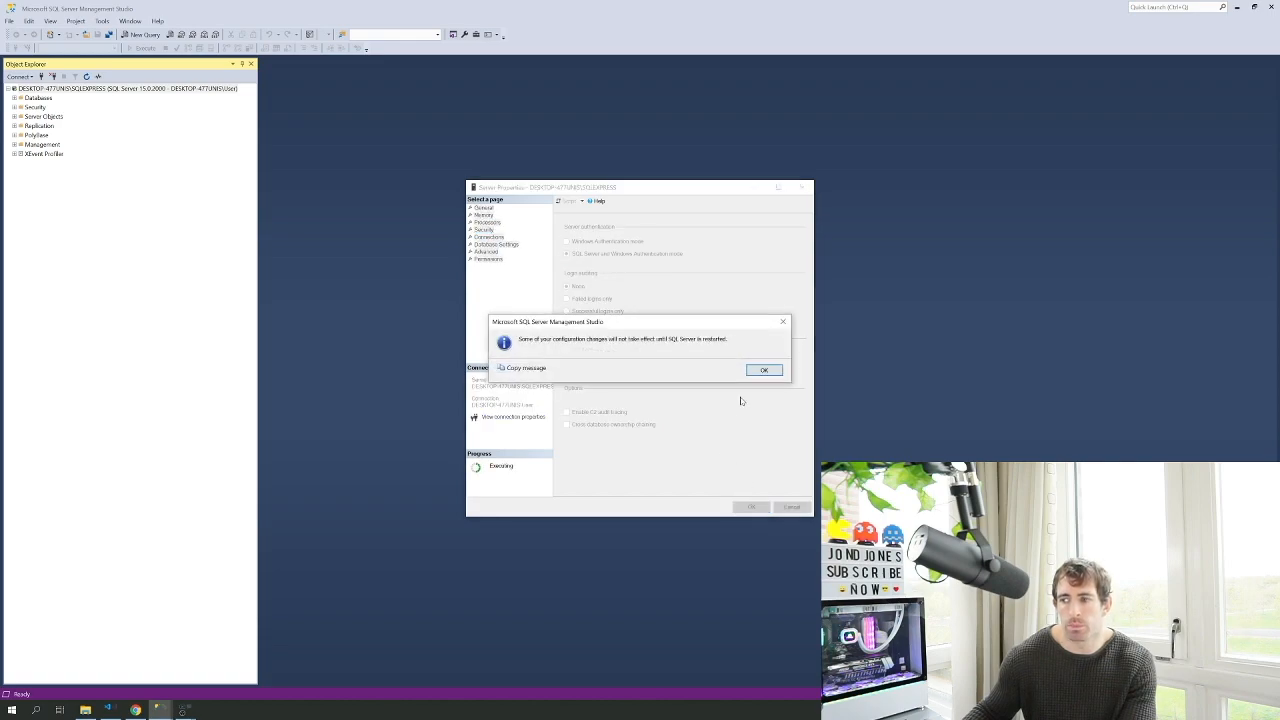
pyautogui.click(763, 371)
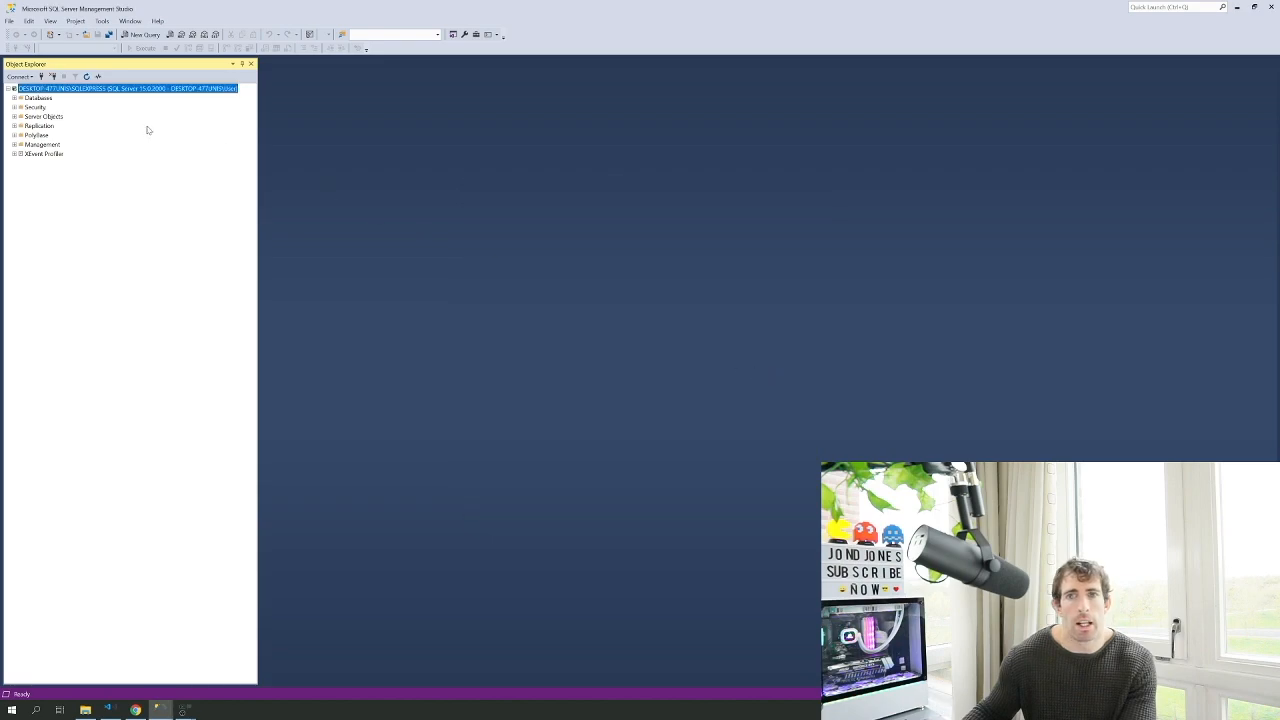
pyautogui.click(15, 108)
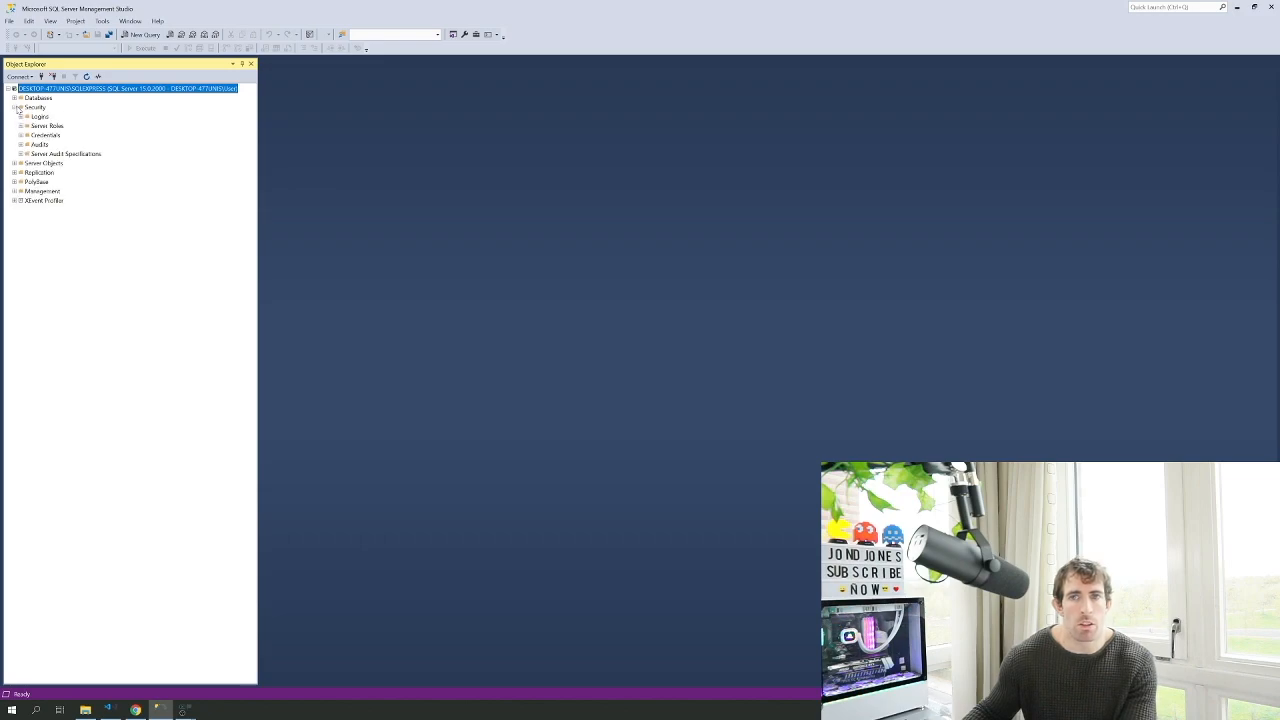
# Set the sa login to Login: Enabled in its Status properties, then disconnect from the server
pyautogui.click(21, 116)
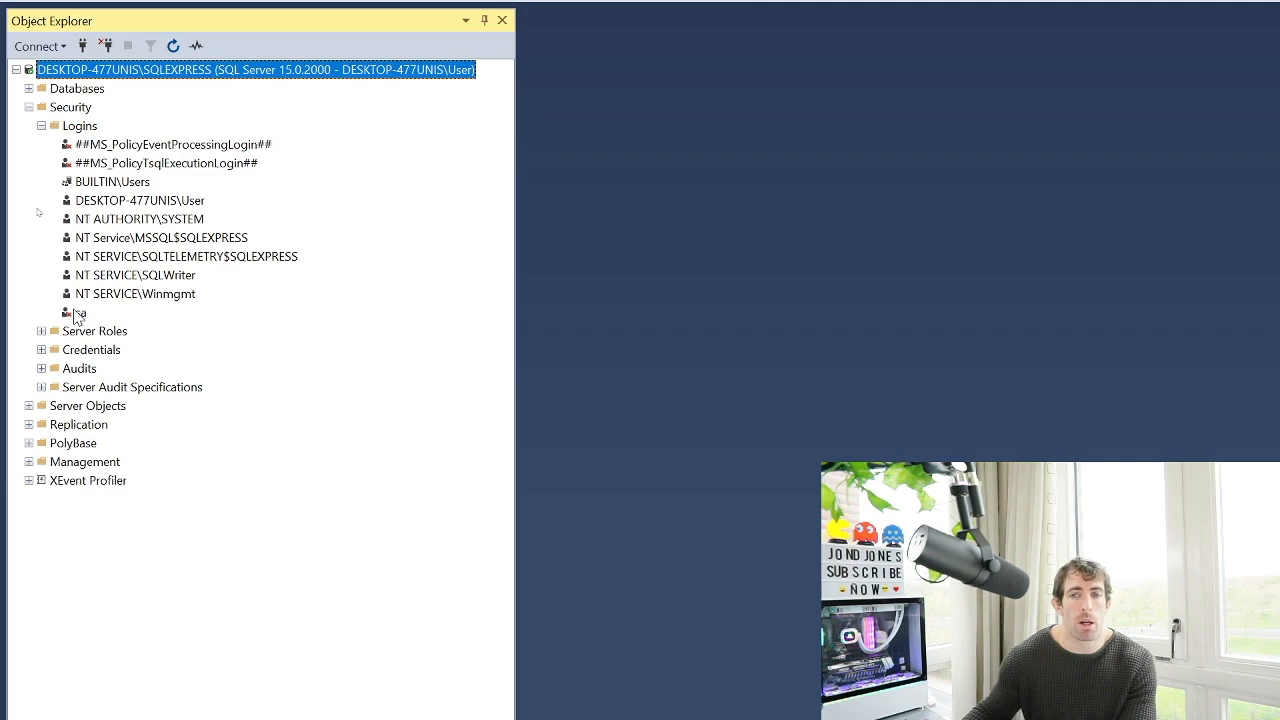
pyautogui.click(79, 313)
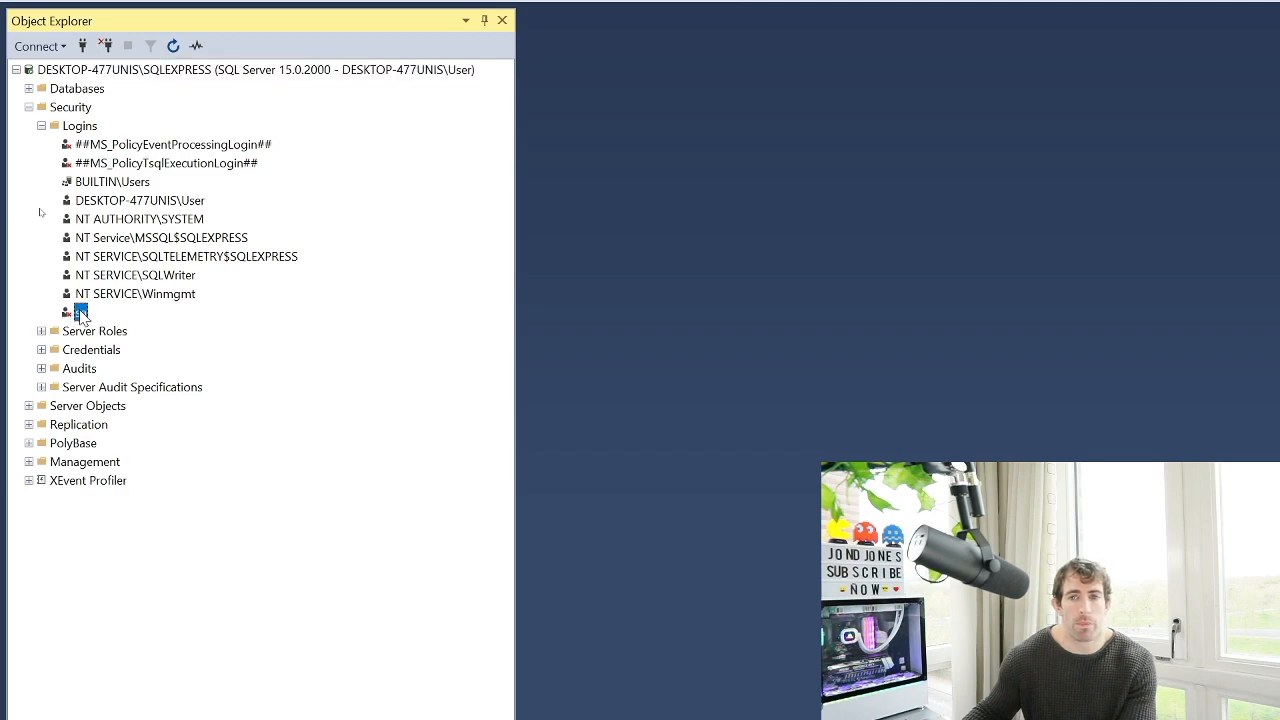
pyautogui.rightClick(81, 314)
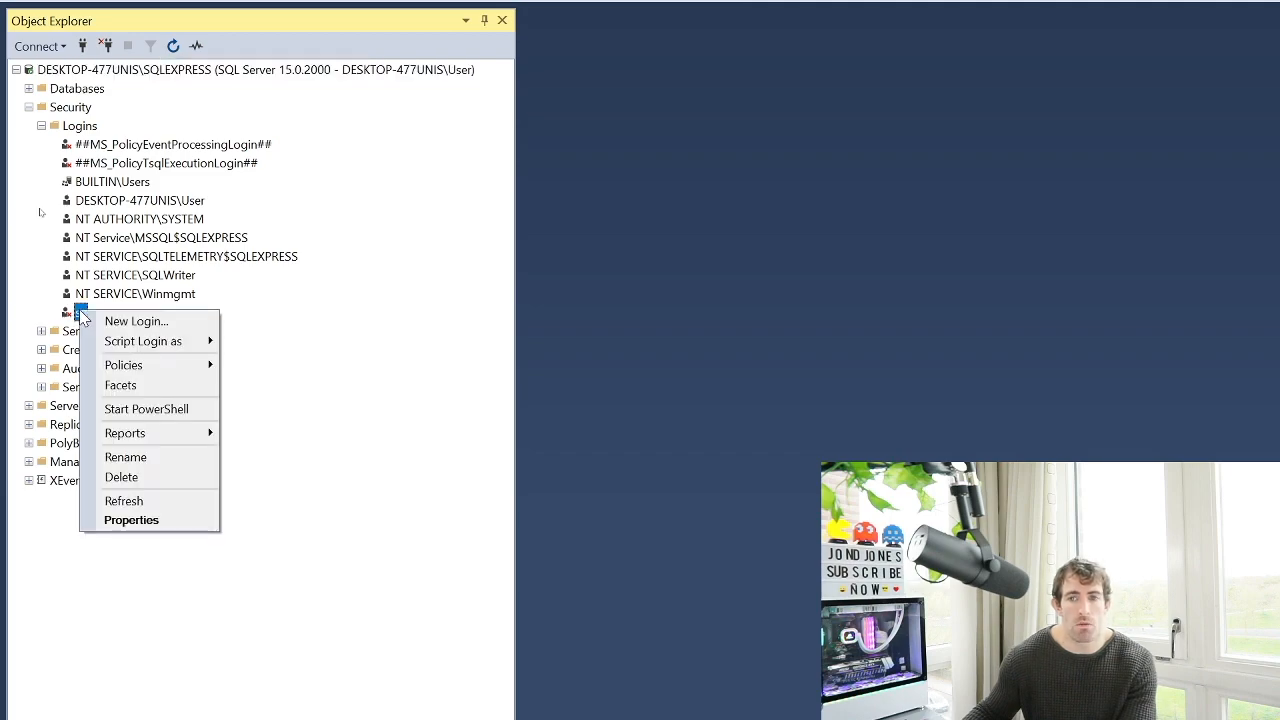
pyautogui.click(140, 520)
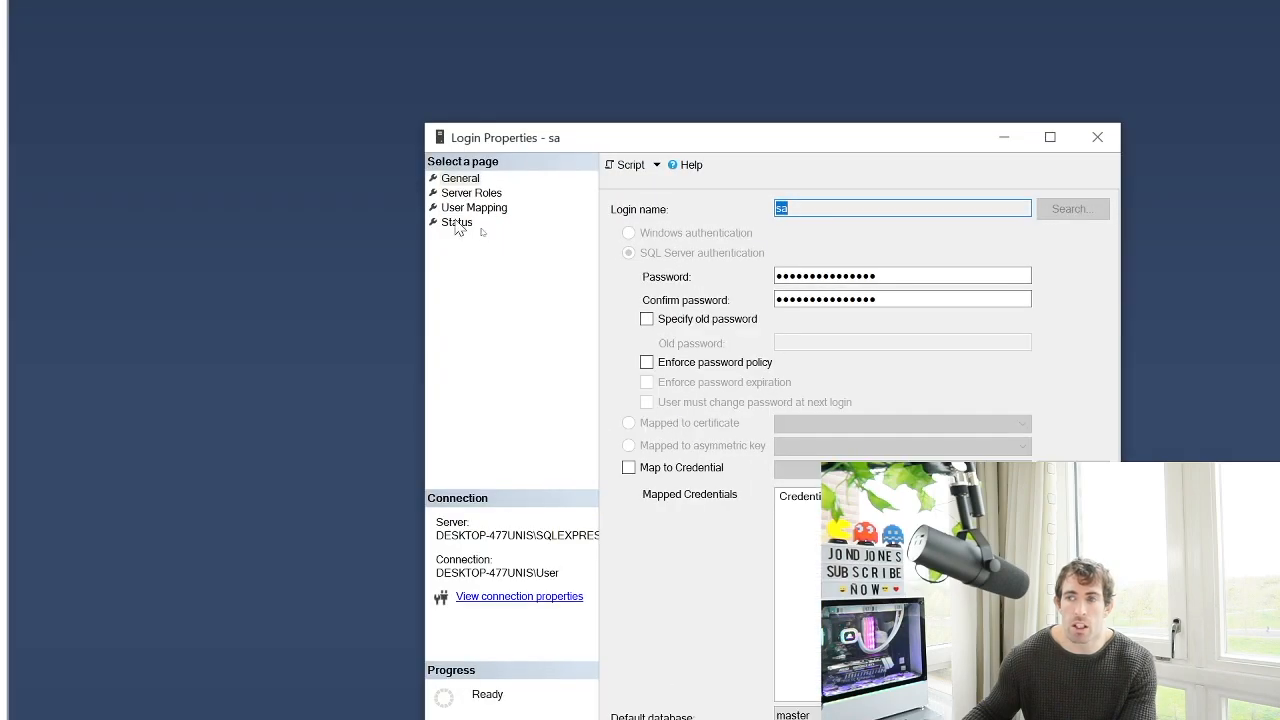
pyautogui.click(456, 223)
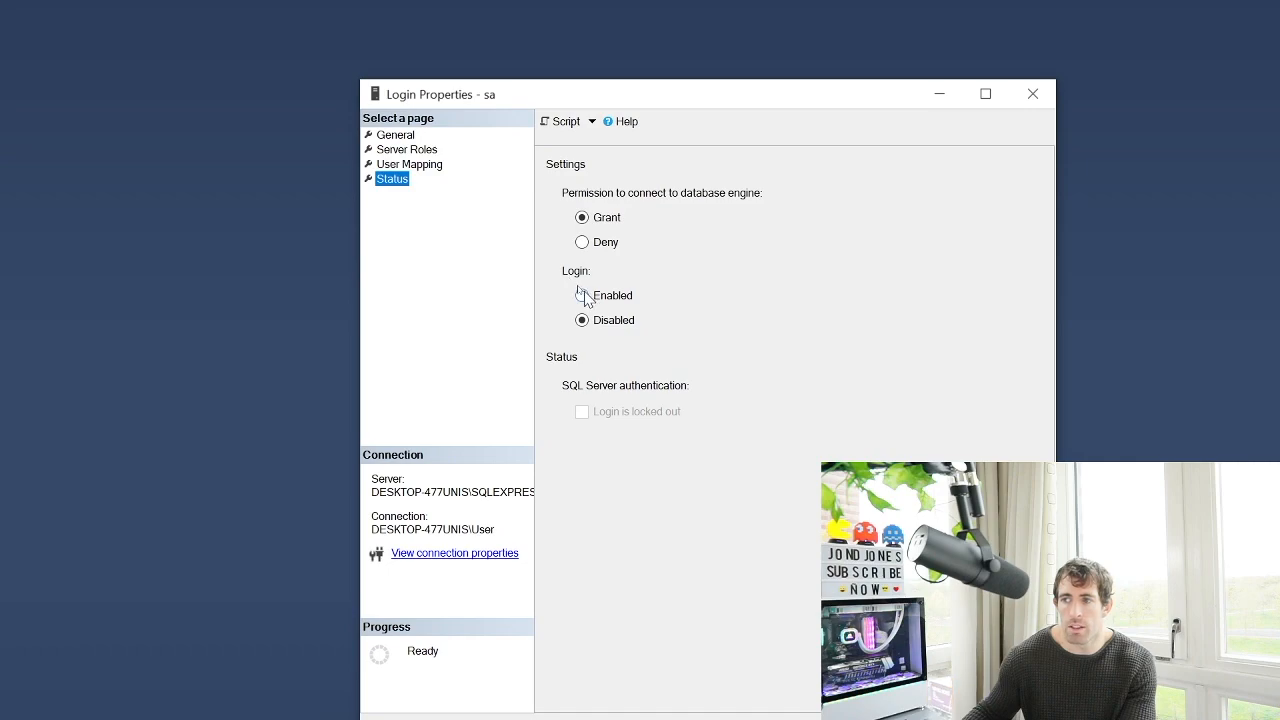
pyautogui.click(583, 296)
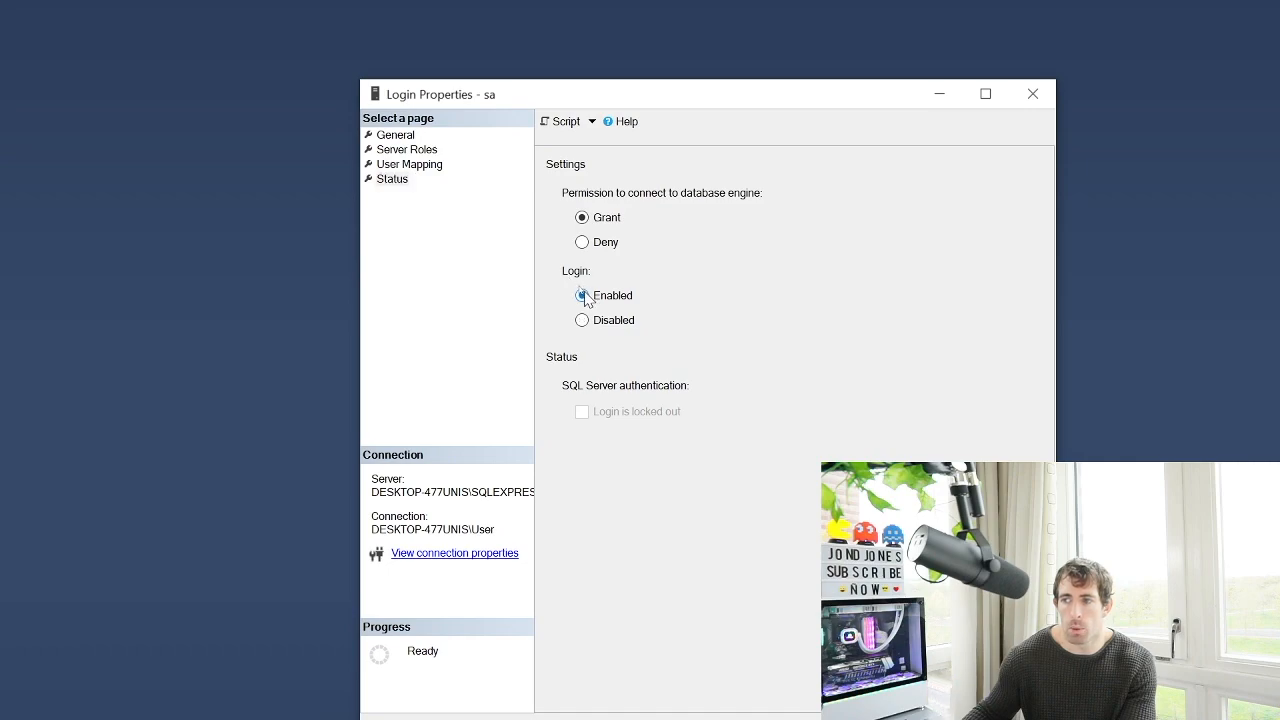
pyautogui.click(750, 507)
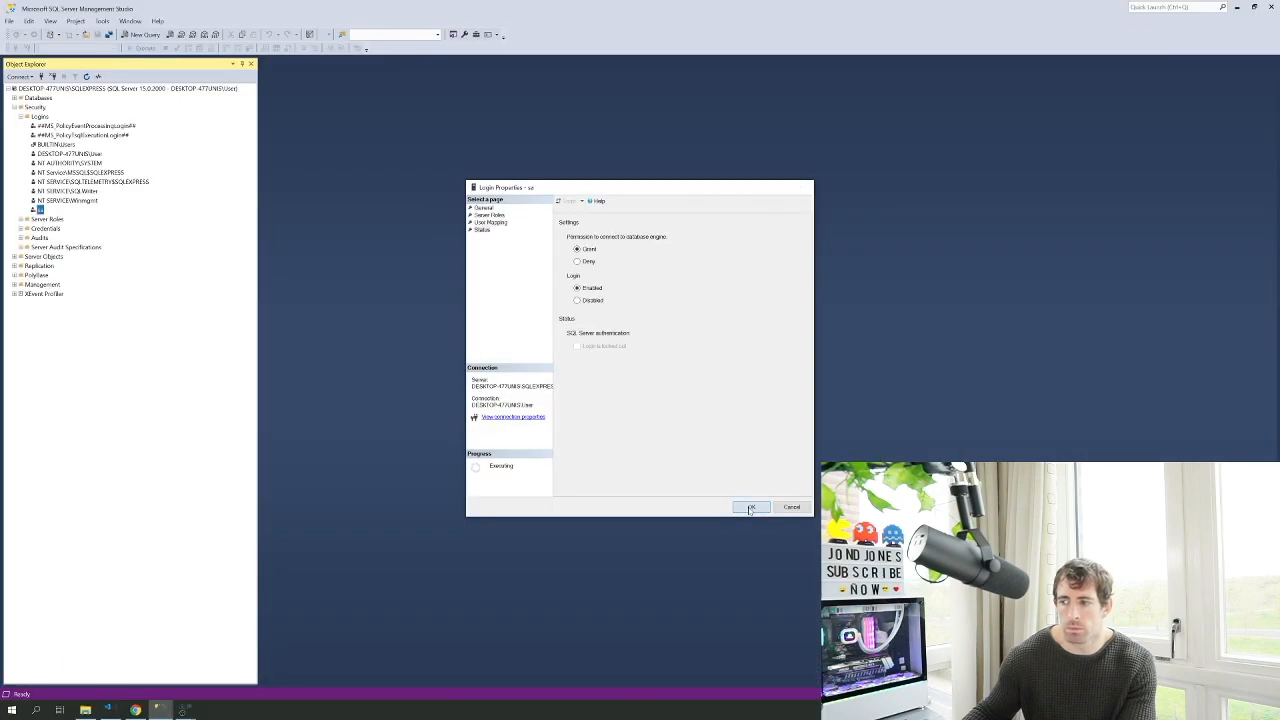
pyautogui.click(53, 78)
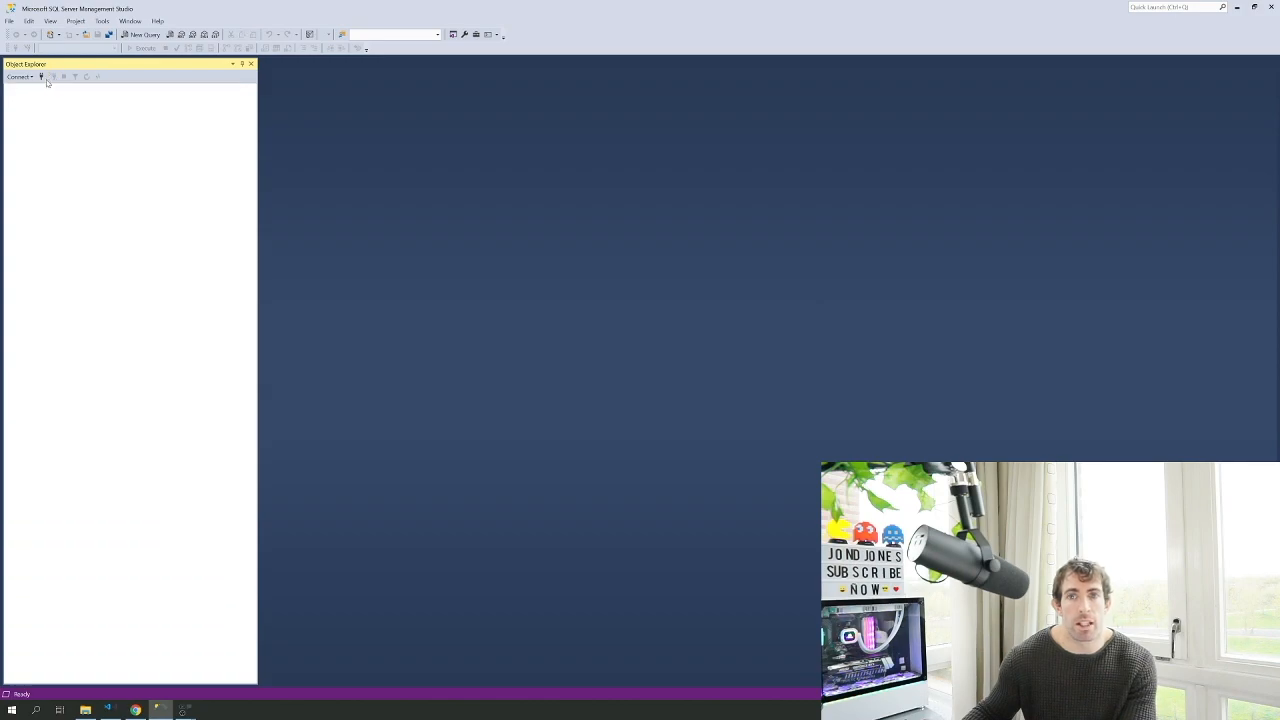
# Reconnect using SQL Server Authentication with the sa password, then expand the server's databases
pyautogui.click(43, 78)
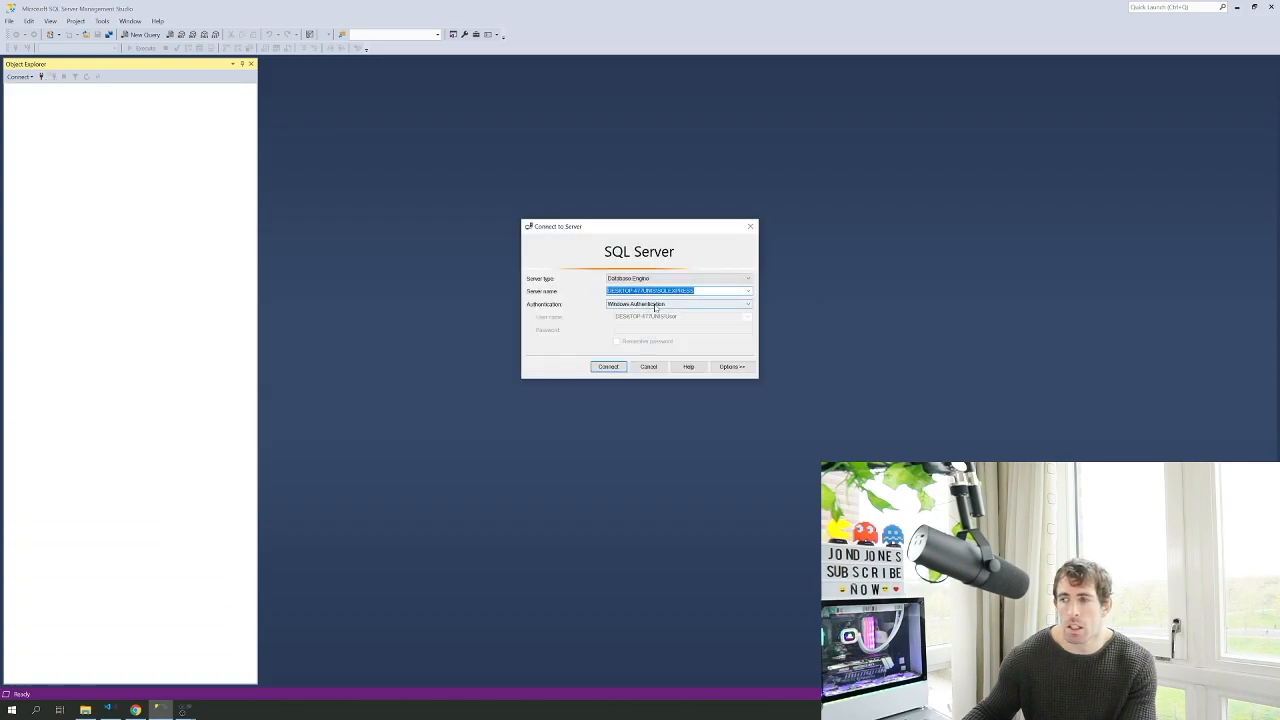
pyautogui.click(656, 306)
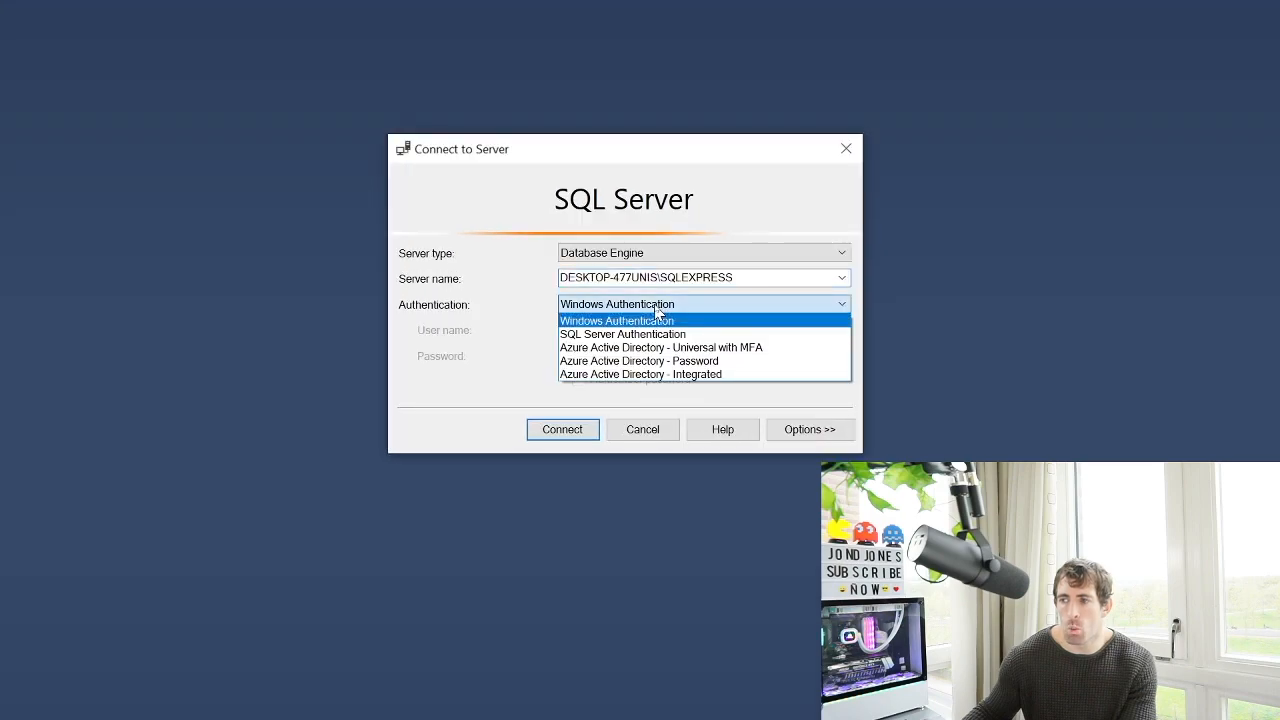
pyautogui.click(637, 333)
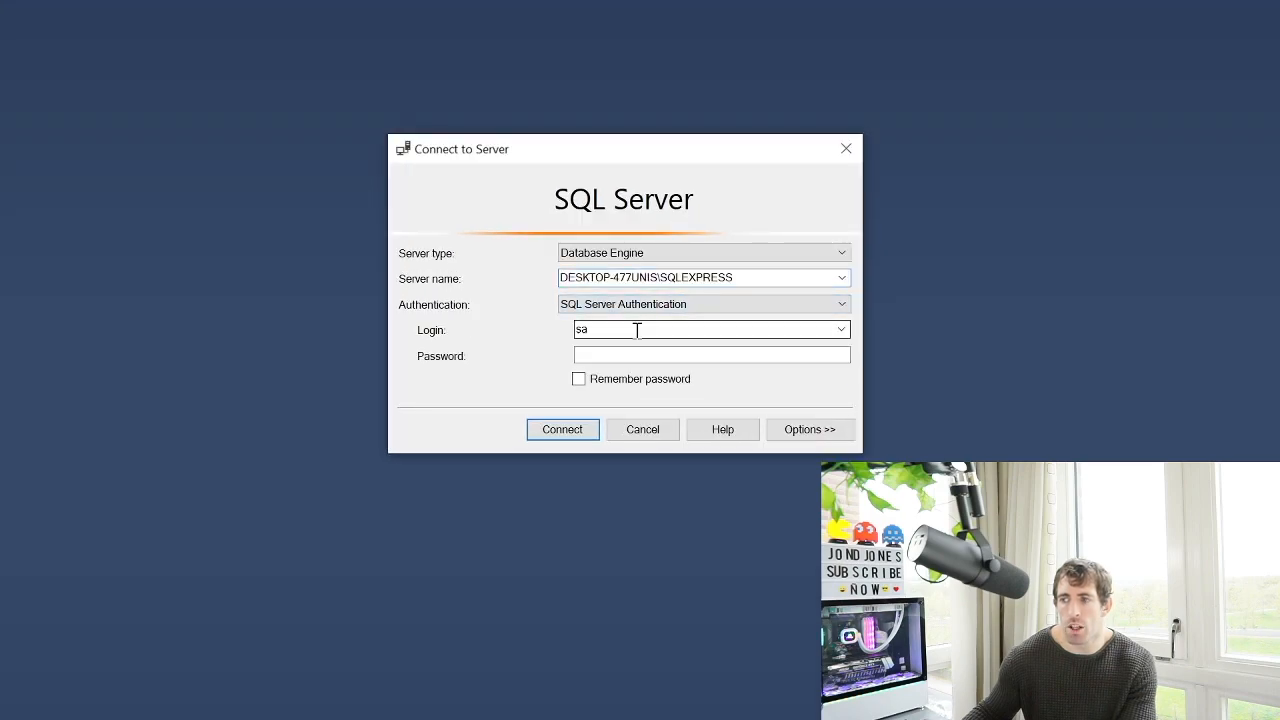
pyautogui.click(606, 358)
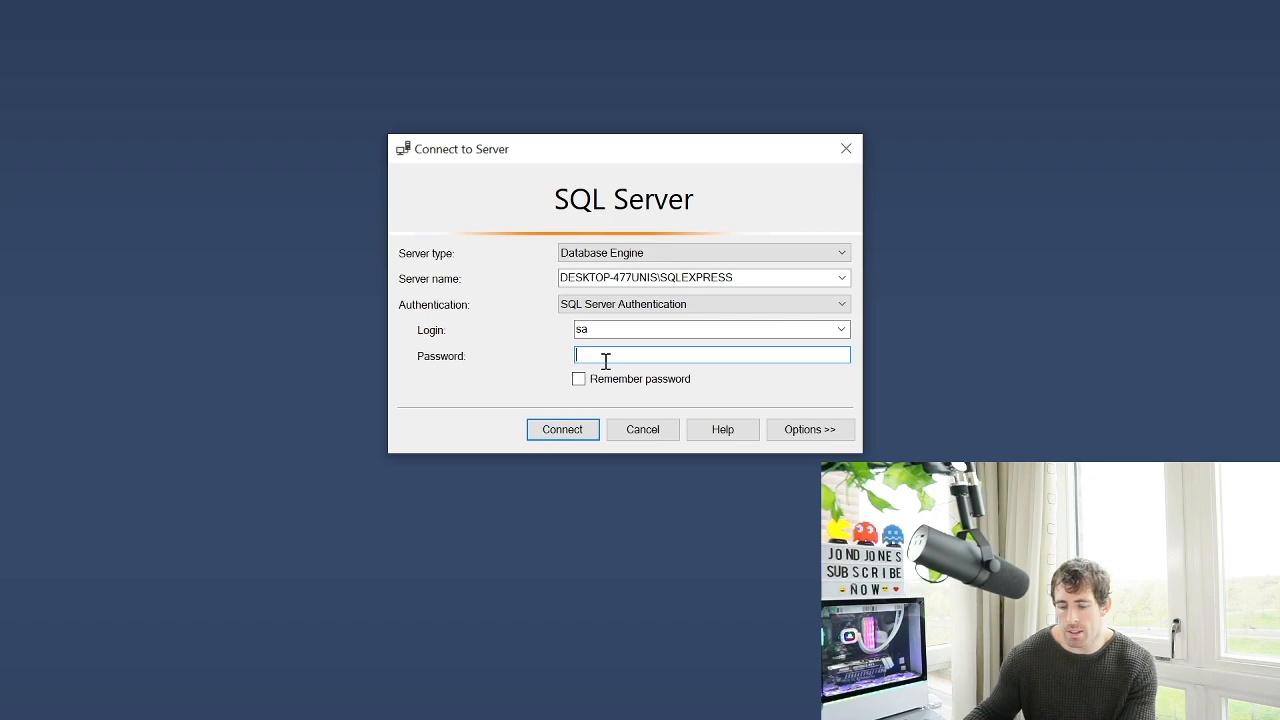
pyautogui.write('********')
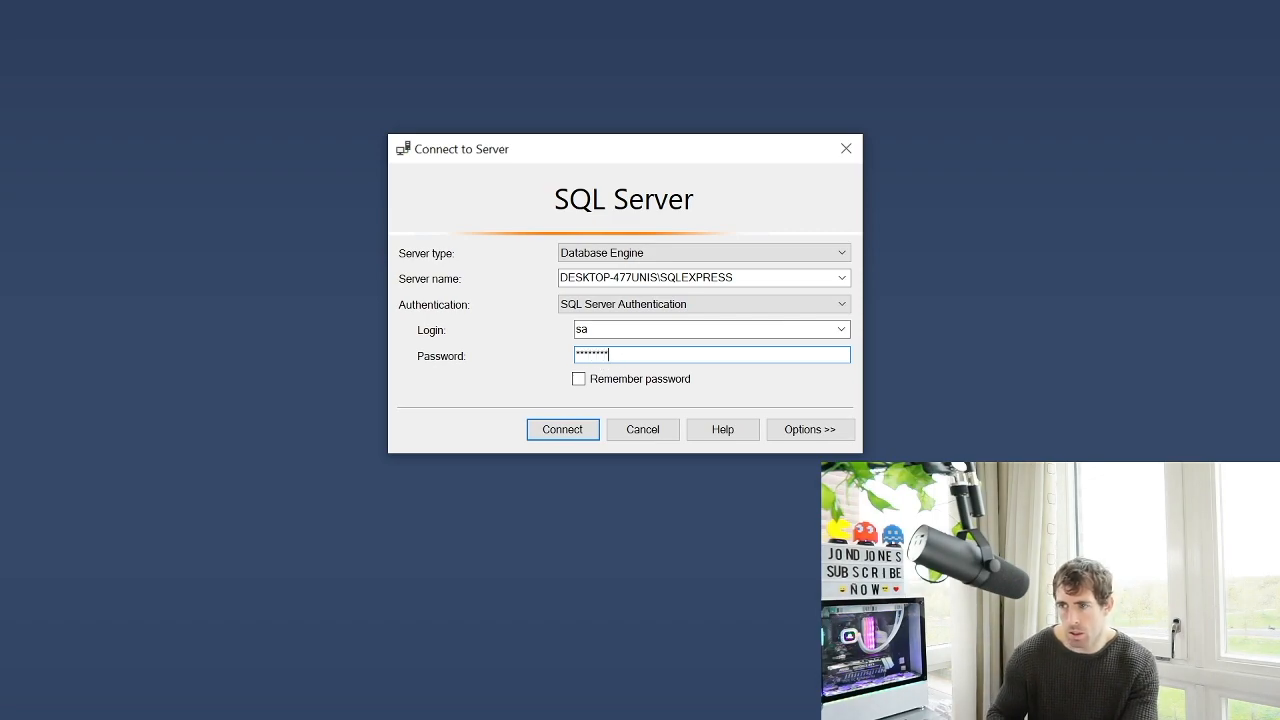
pyautogui.press('Return')
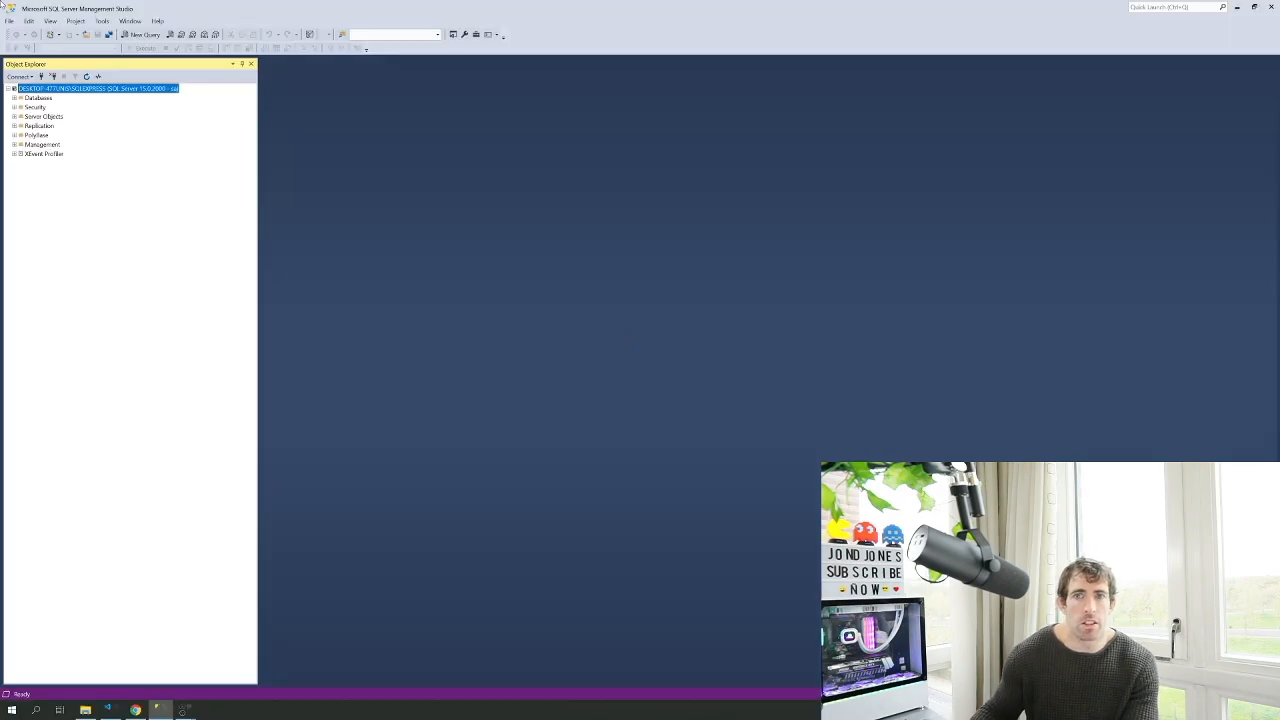
pyautogui.click(14, 98)
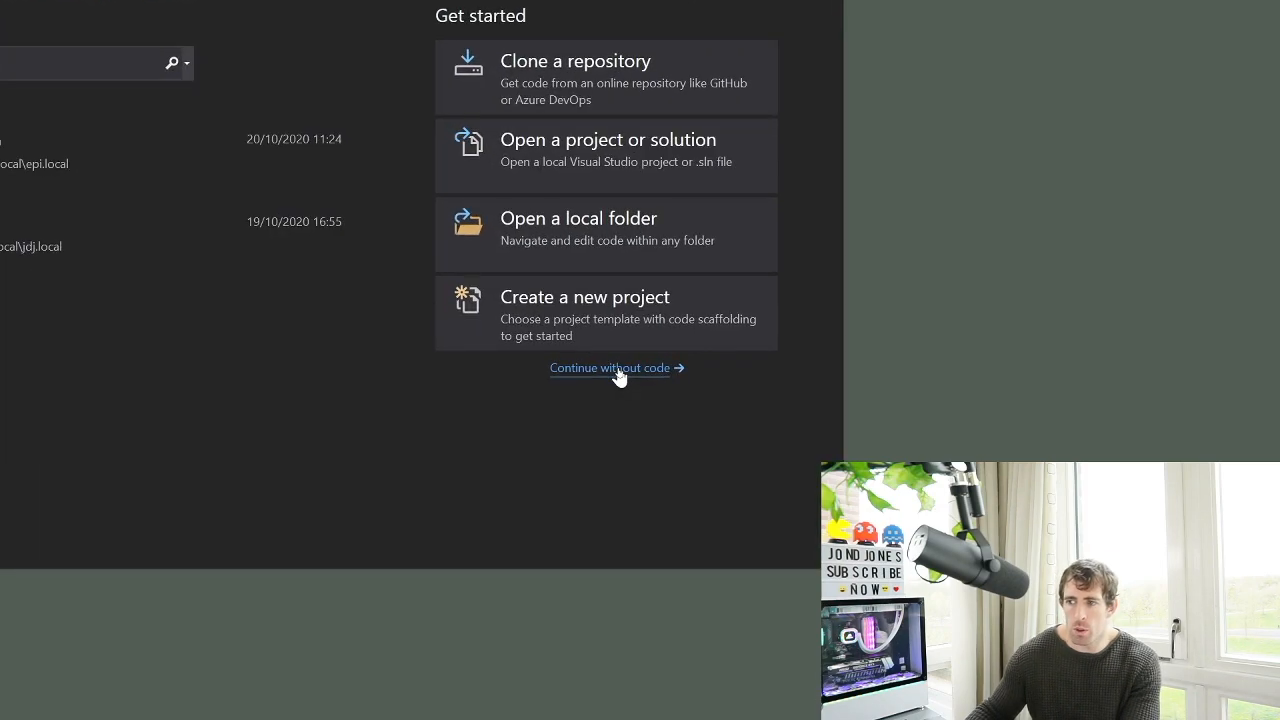
# Search the online extensions for 'episerver' and download the Episerver CMS Visual Studio Extension
pyautogui.click(617, 369)
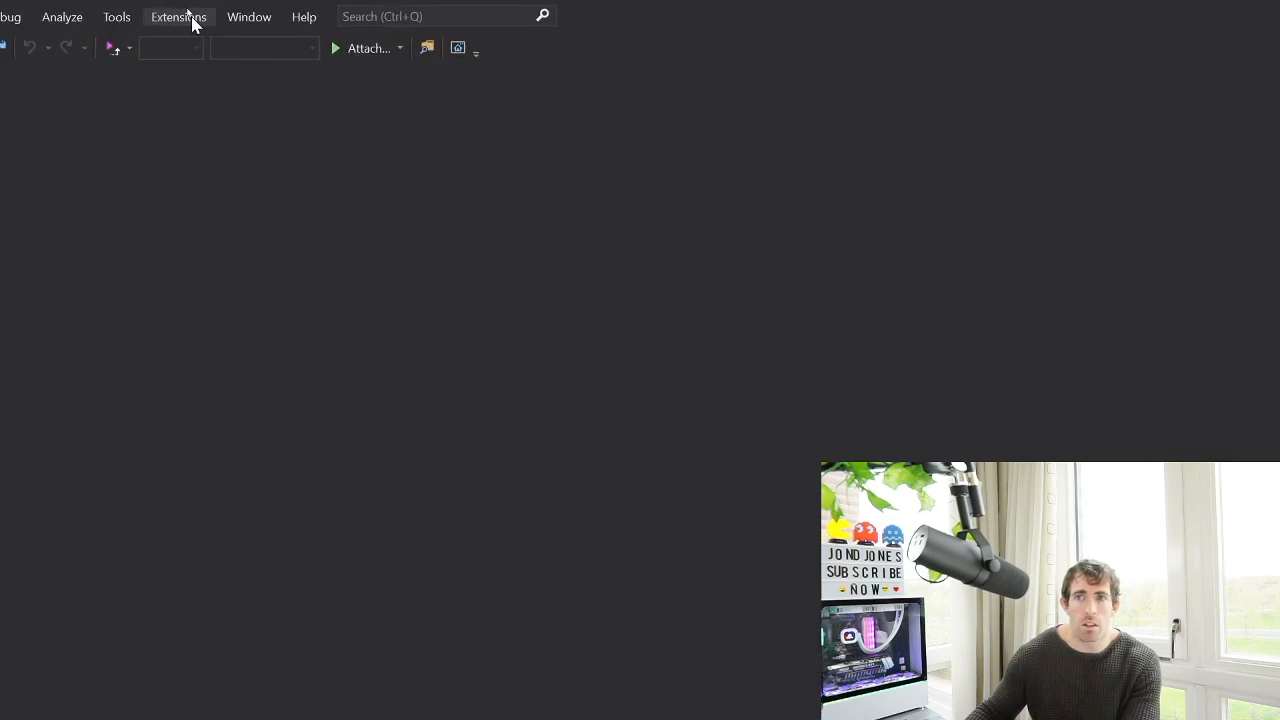
pyautogui.click(186, 17)
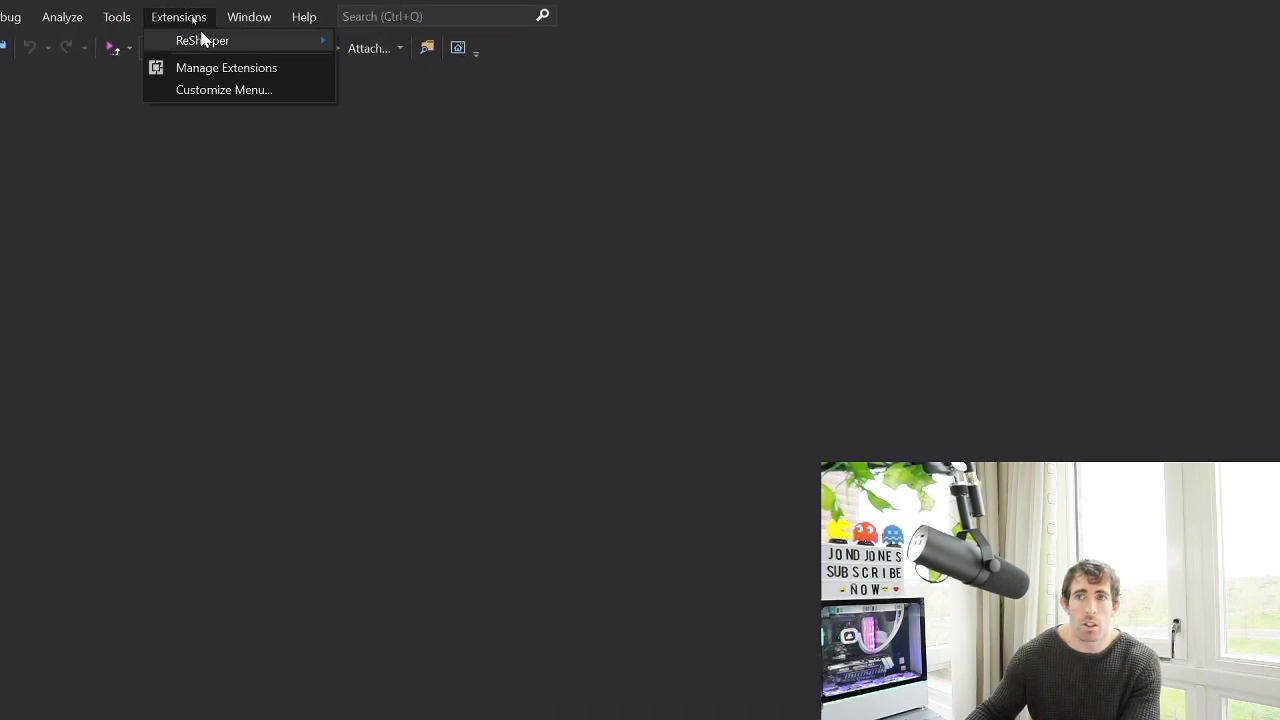
pyautogui.click(199, 86)
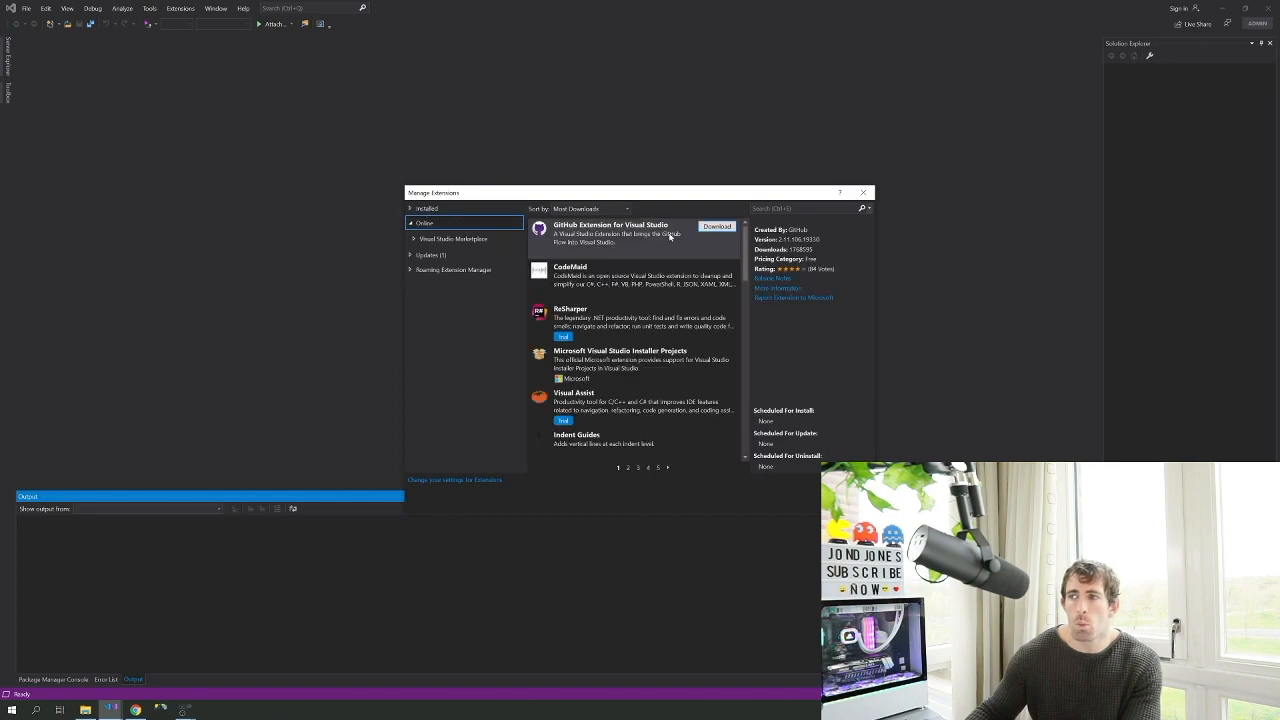
pyautogui.click(800, 208)
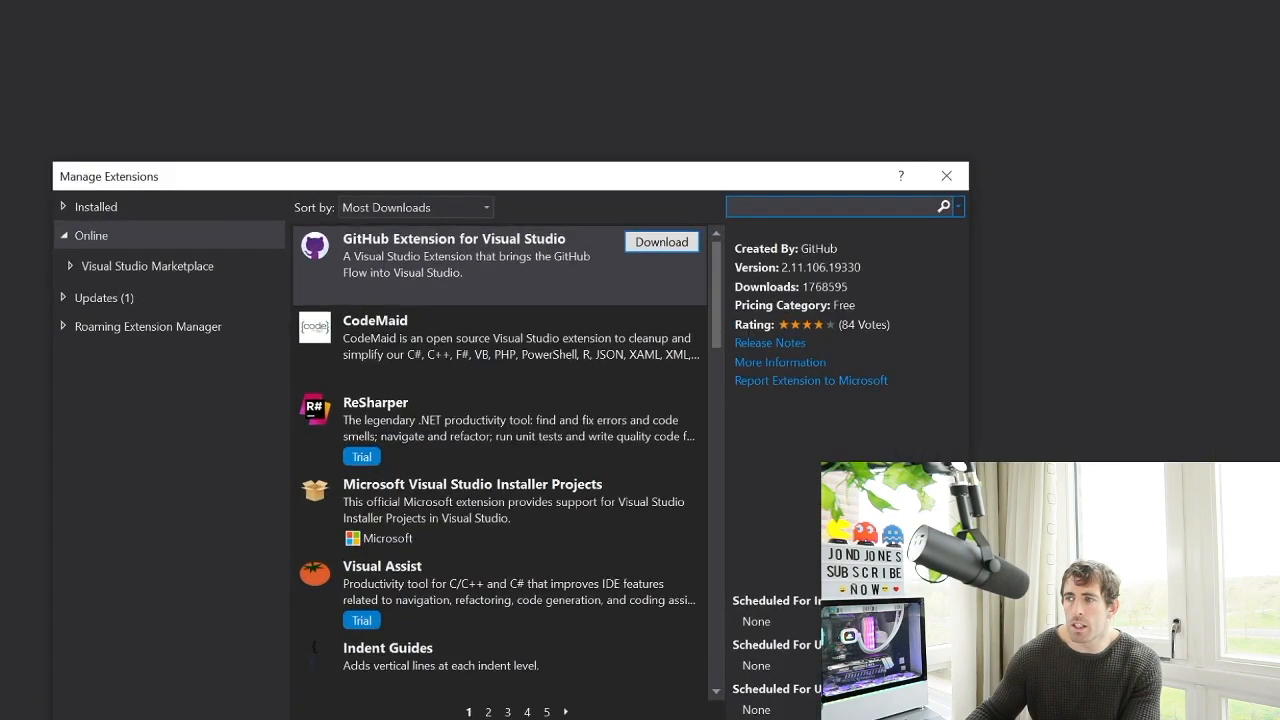
pyautogui.write('episerver')
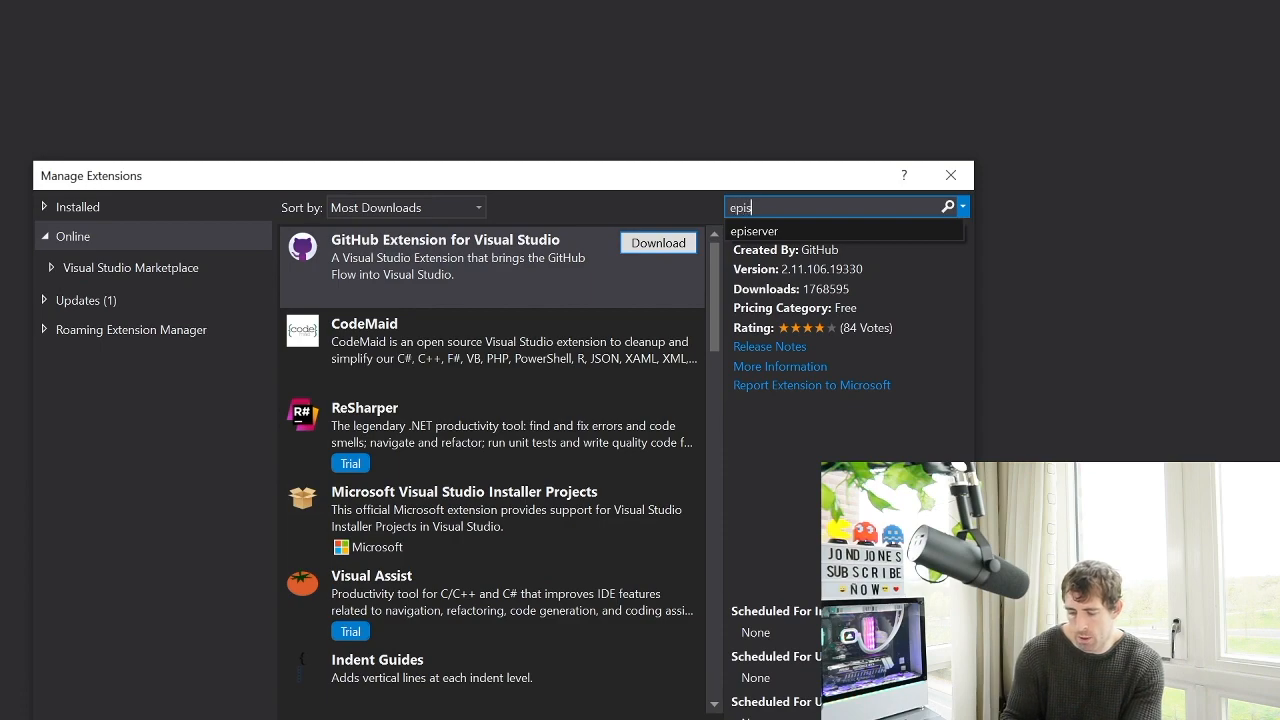
pyautogui.press('Return')
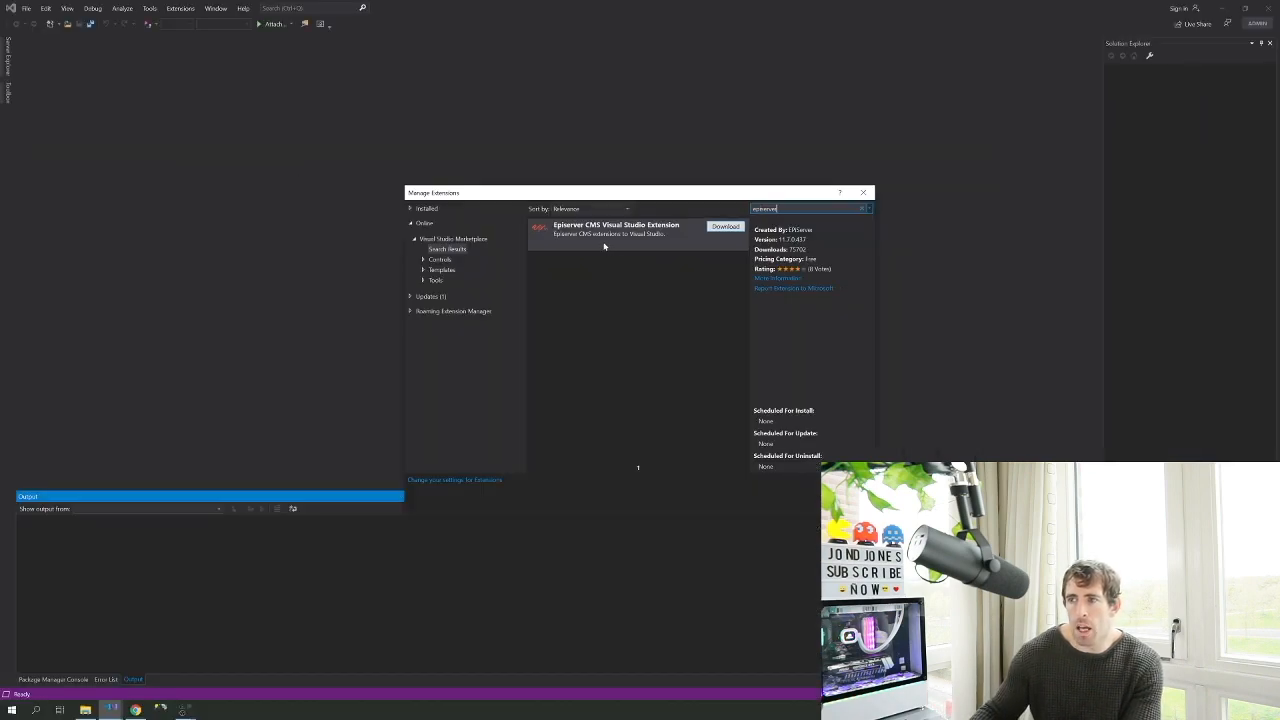
pyautogui.click(722, 229)
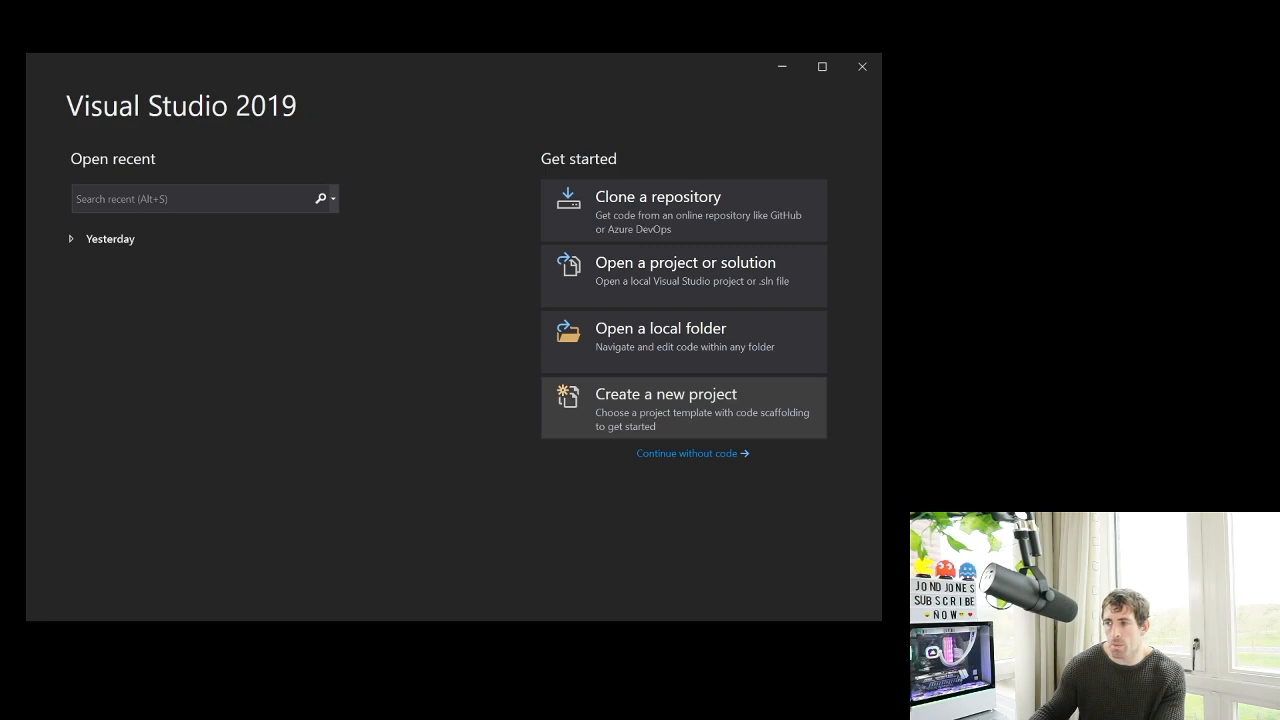
# Create a new Episerver Web Site project named epi.local
pyautogui.click(684, 408)
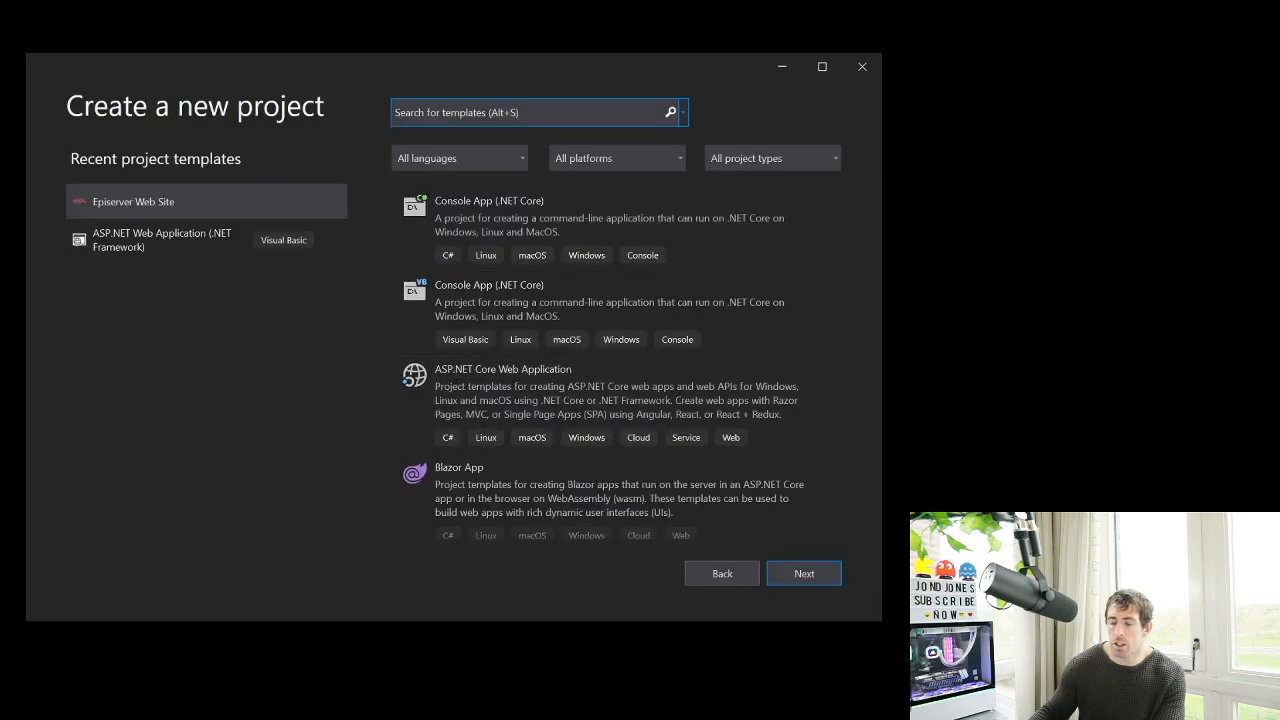
pyautogui.write('episerver')
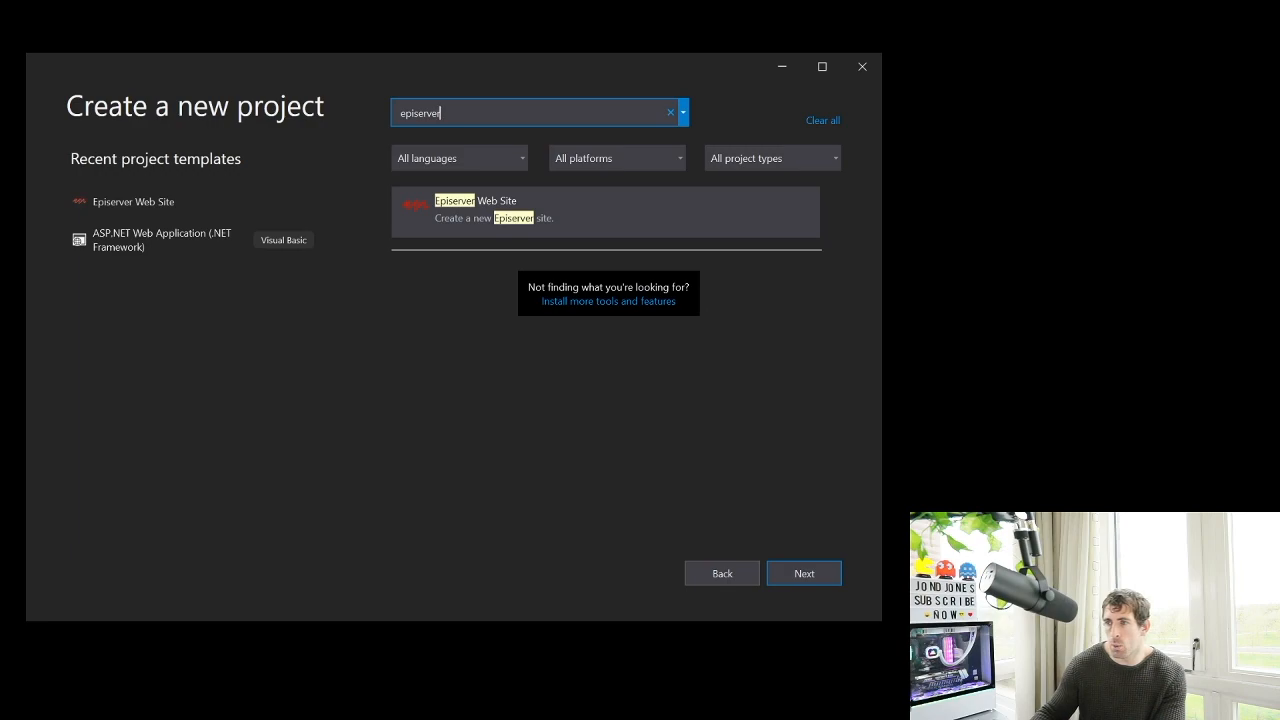
pyautogui.click(605, 212)
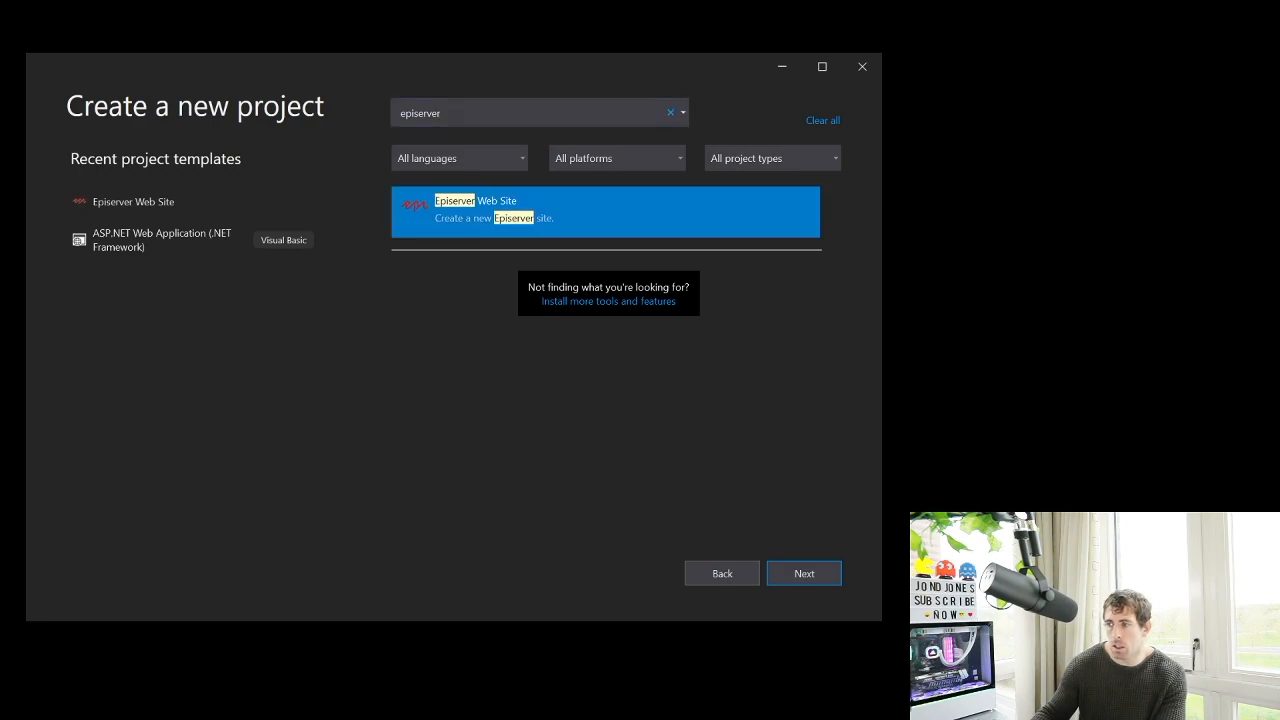
pyautogui.click(804, 573)
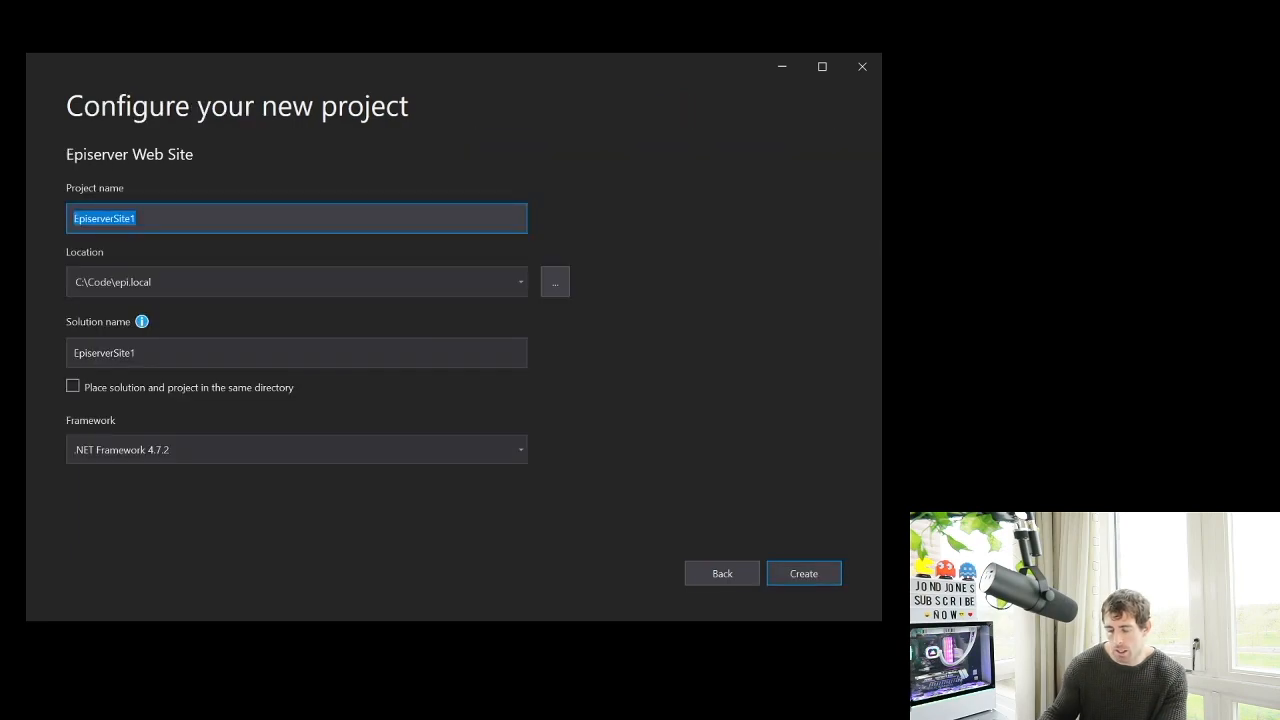
pyautogui.write('epi.local')
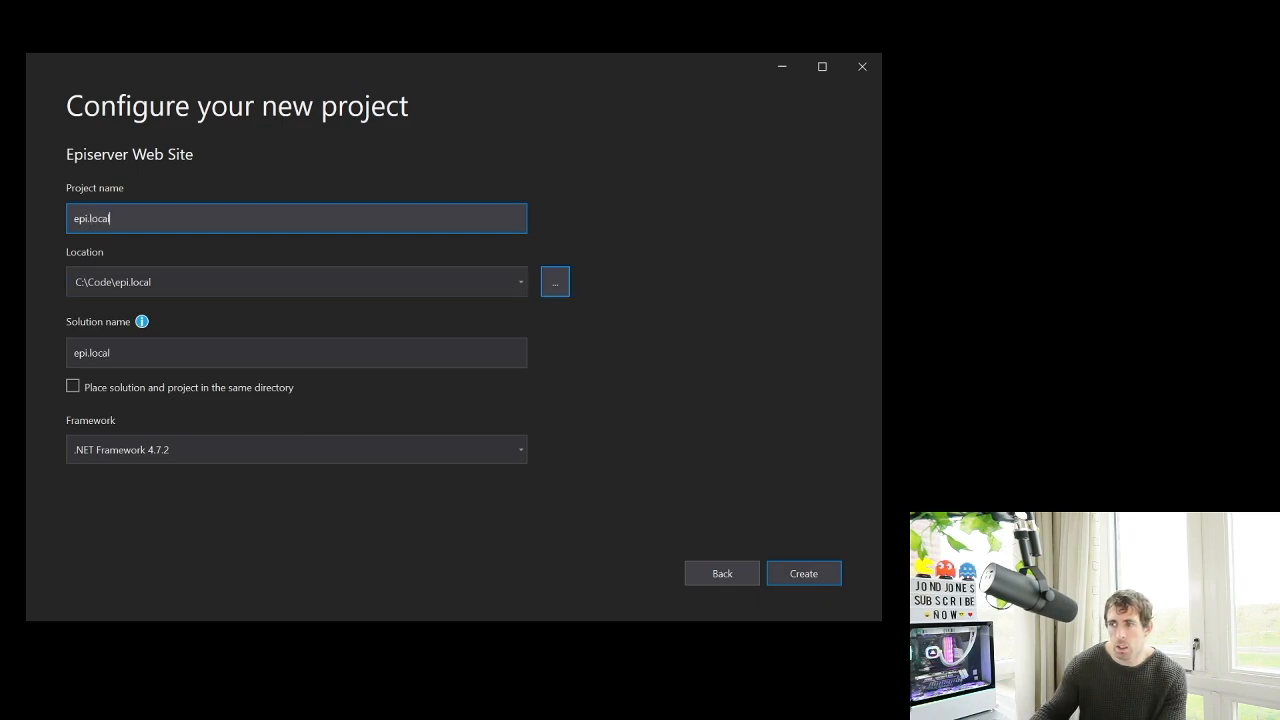
pyautogui.click(555, 282)
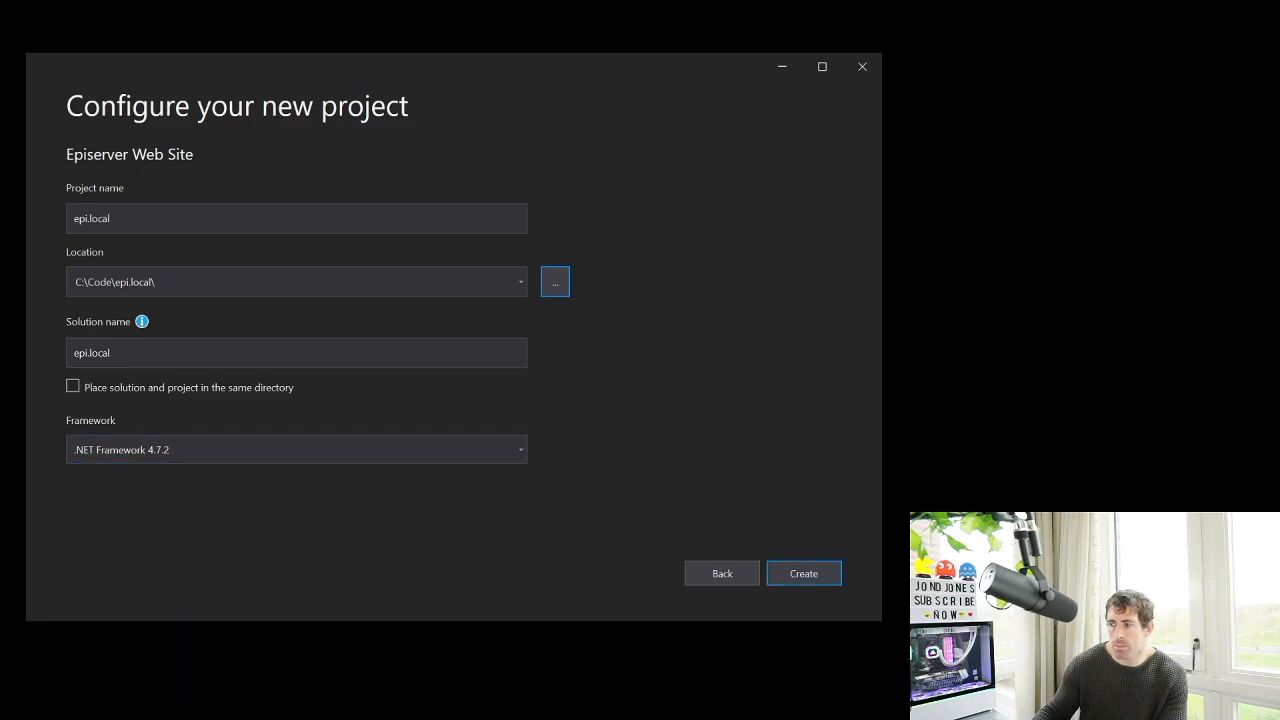
pyautogui.click(803, 573)
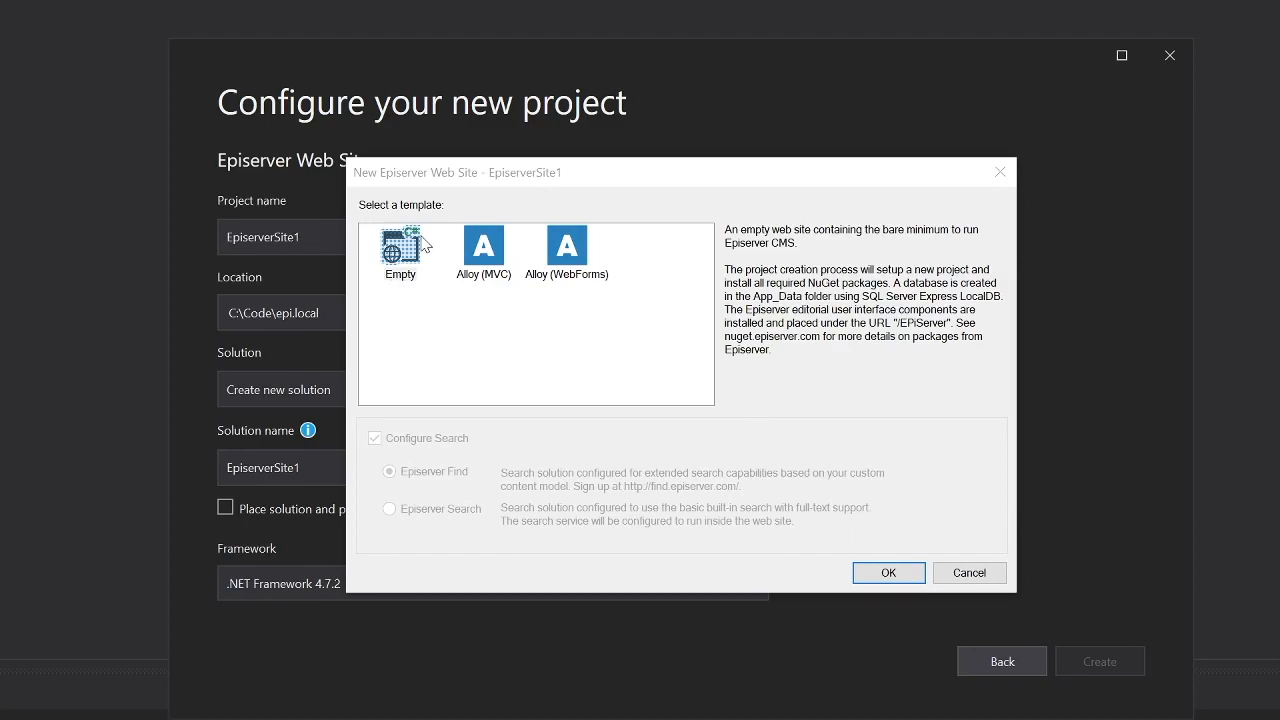
# Choose the Alloy (MVC) template with Episerver Search instead of Episerver Find
pyautogui.click(481, 252)
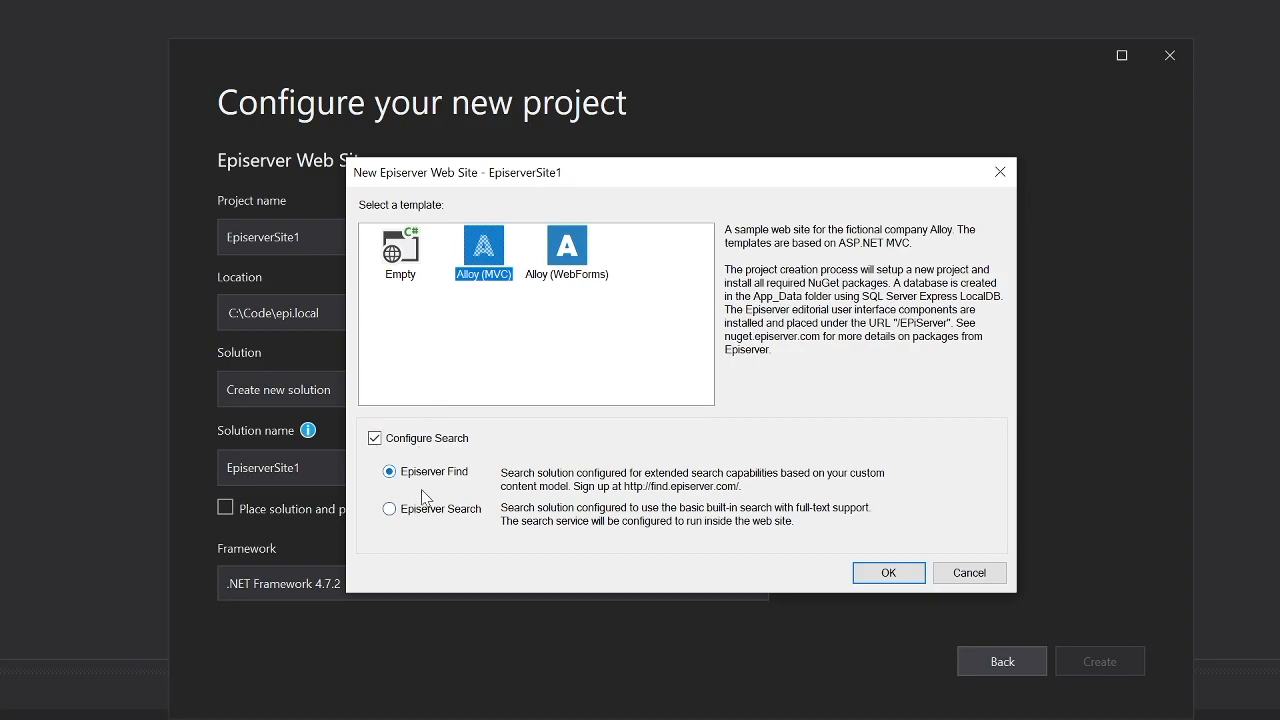
pyautogui.click(423, 514)
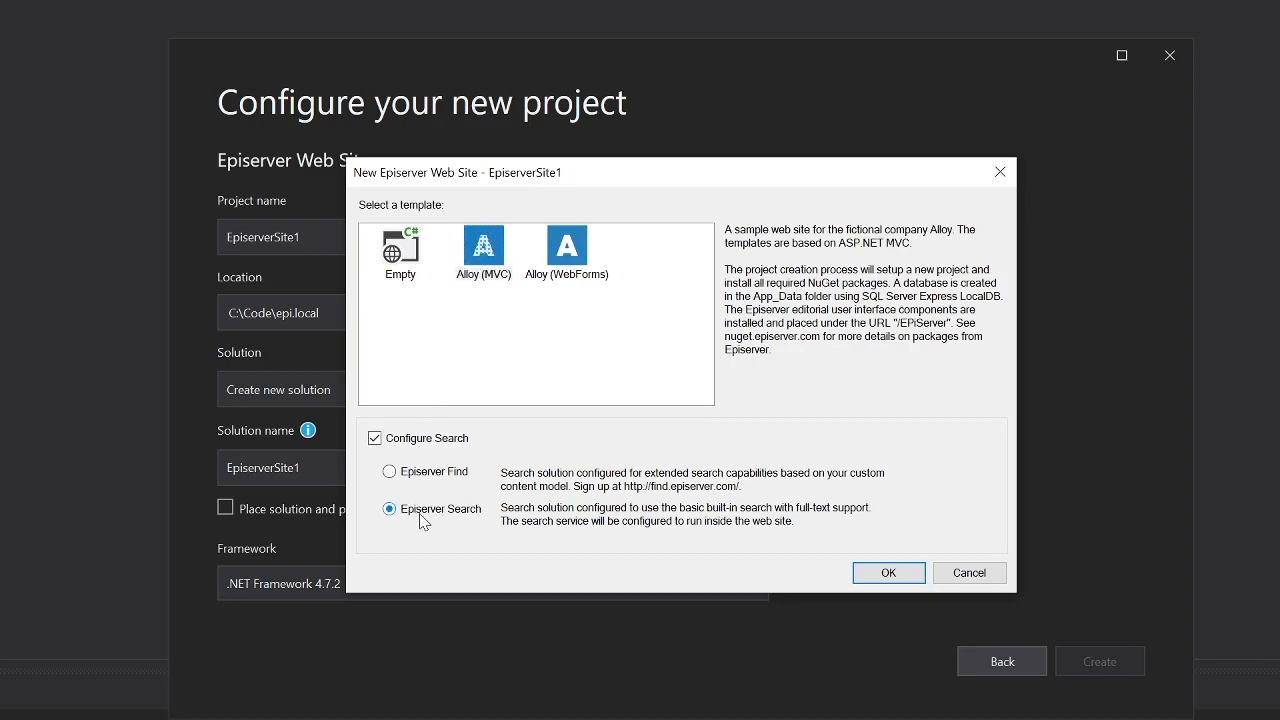
pyautogui.click(405, 248)
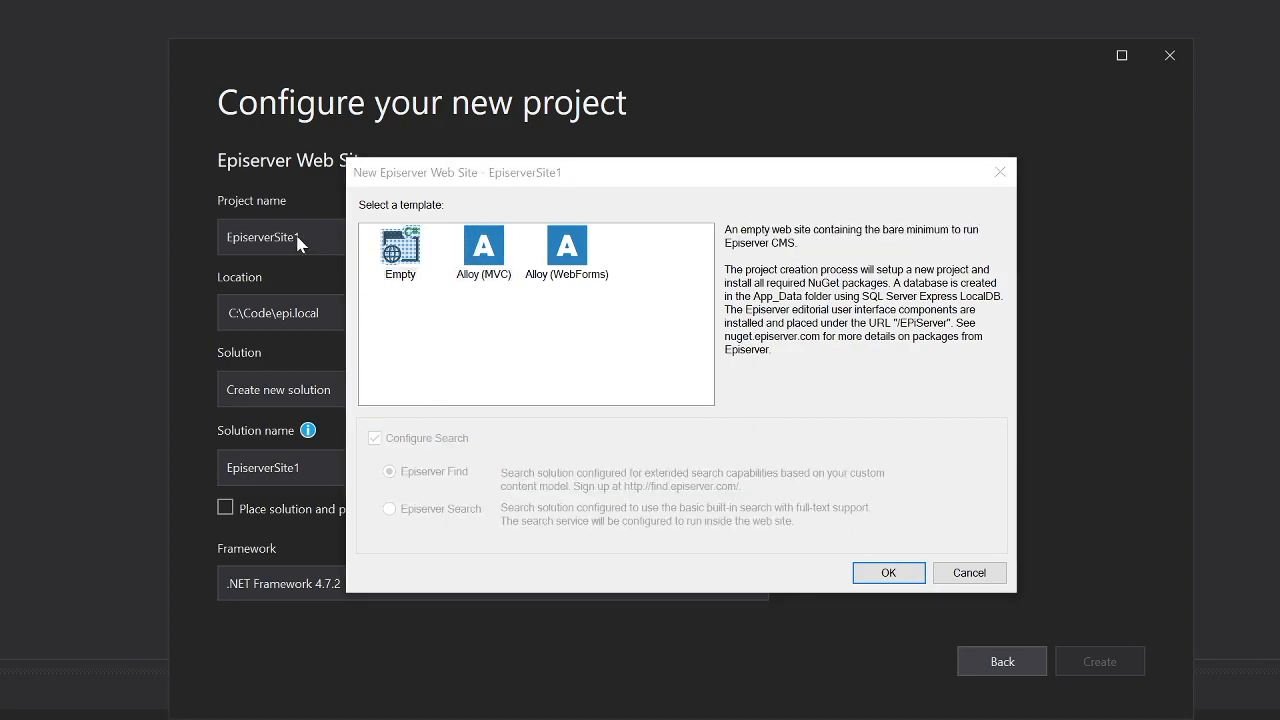
pyautogui.click(482, 253)
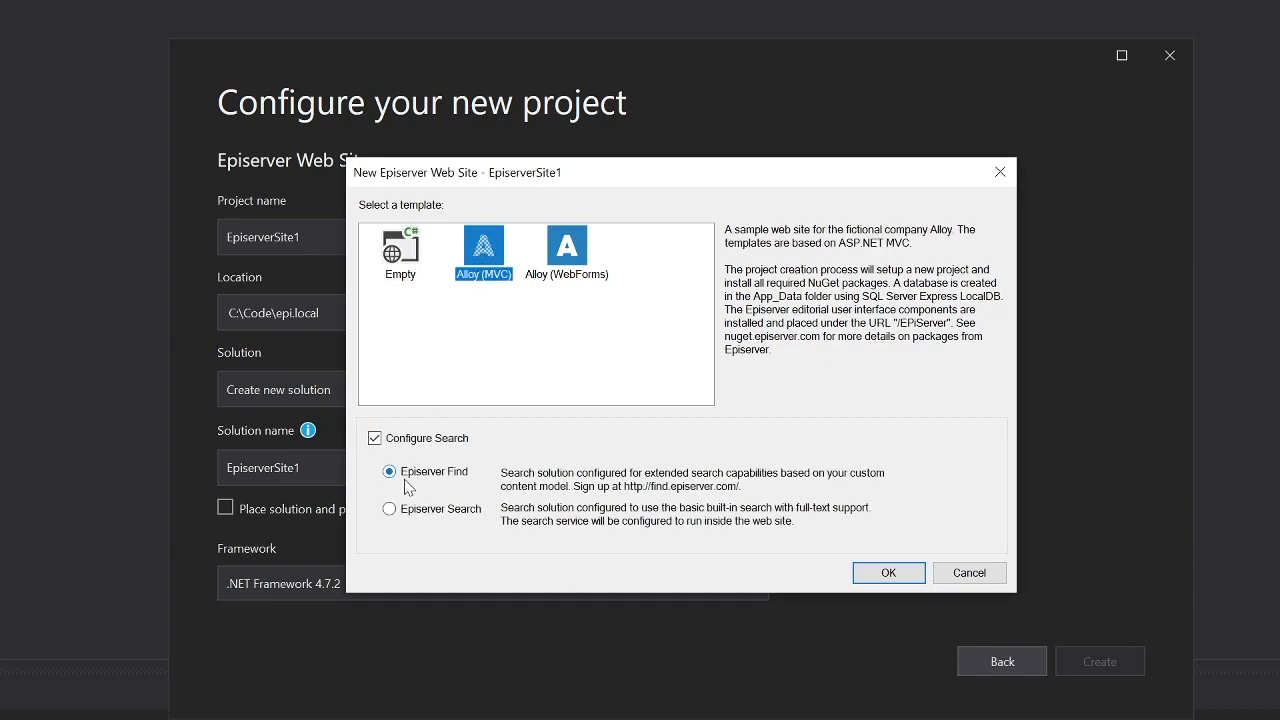
pyautogui.click(422, 512)
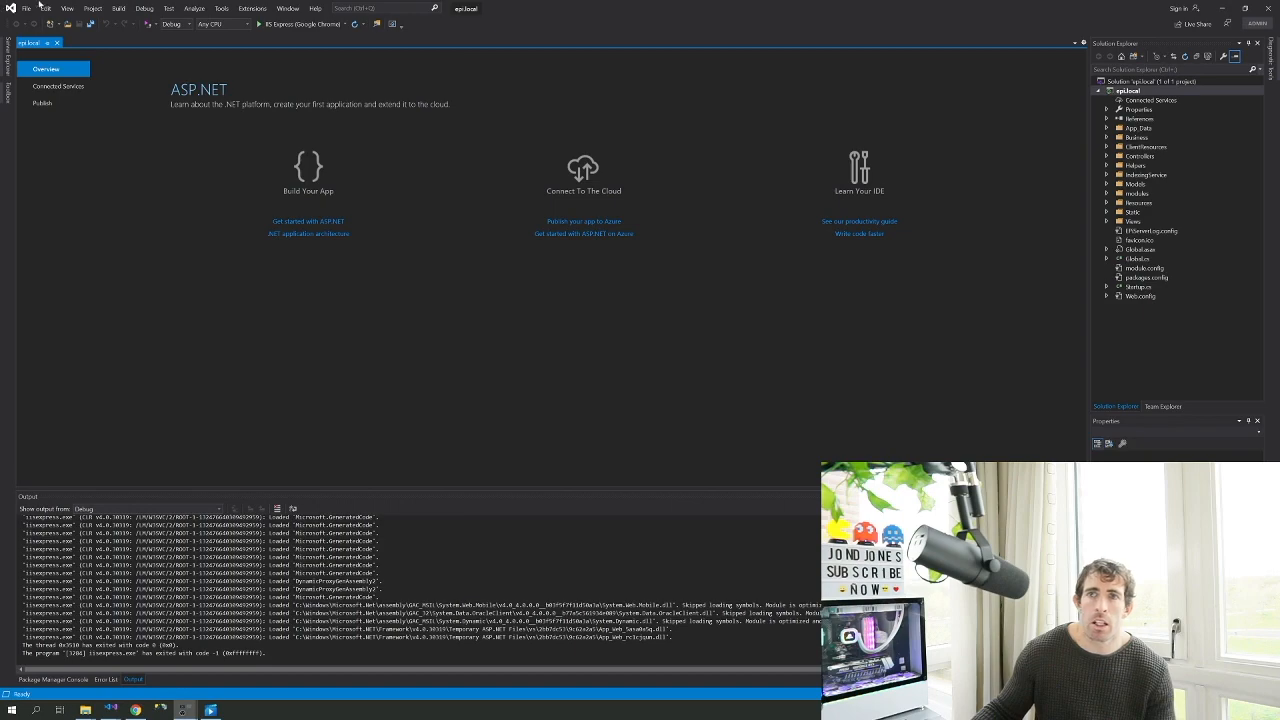
pyautogui.click(120, 8)
# Build the epi.local solution and run it in IIS Express with Google Chrome
pyautogui.click(124, 25)
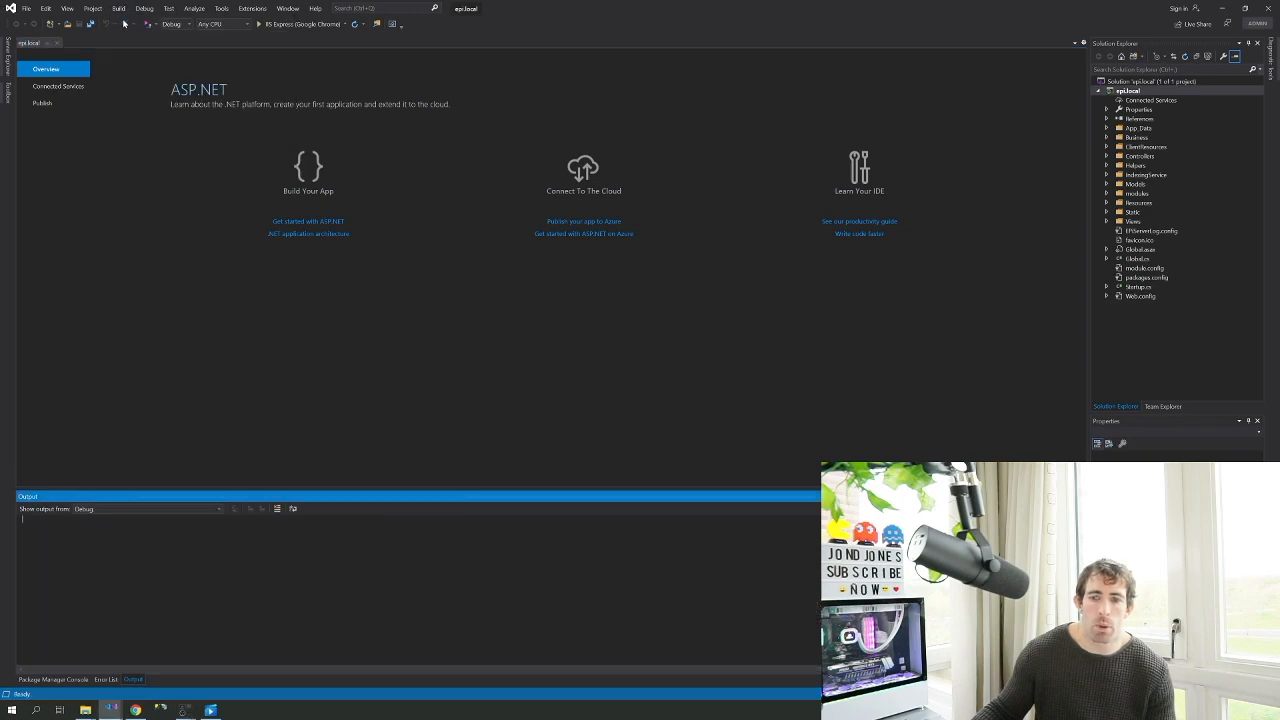
pyautogui.click(277, 26)
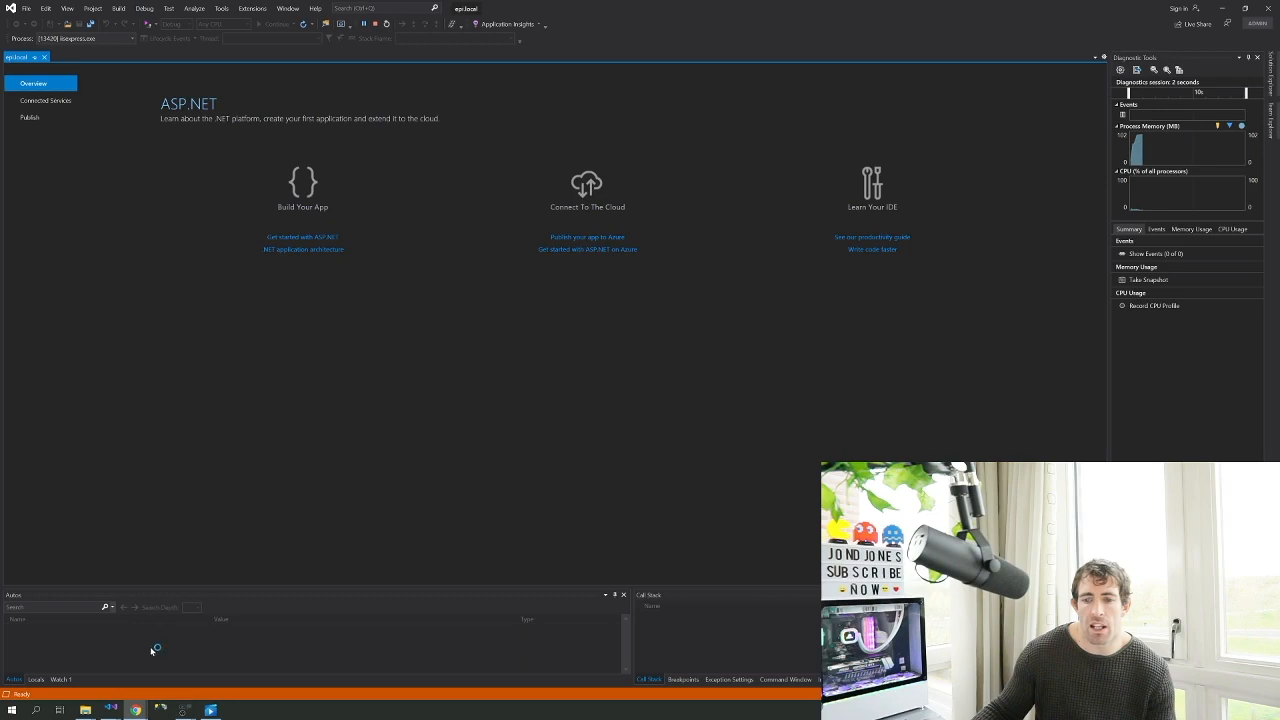
pyautogui.moveTo(136, 710)
pyautogui.click(188, 666)
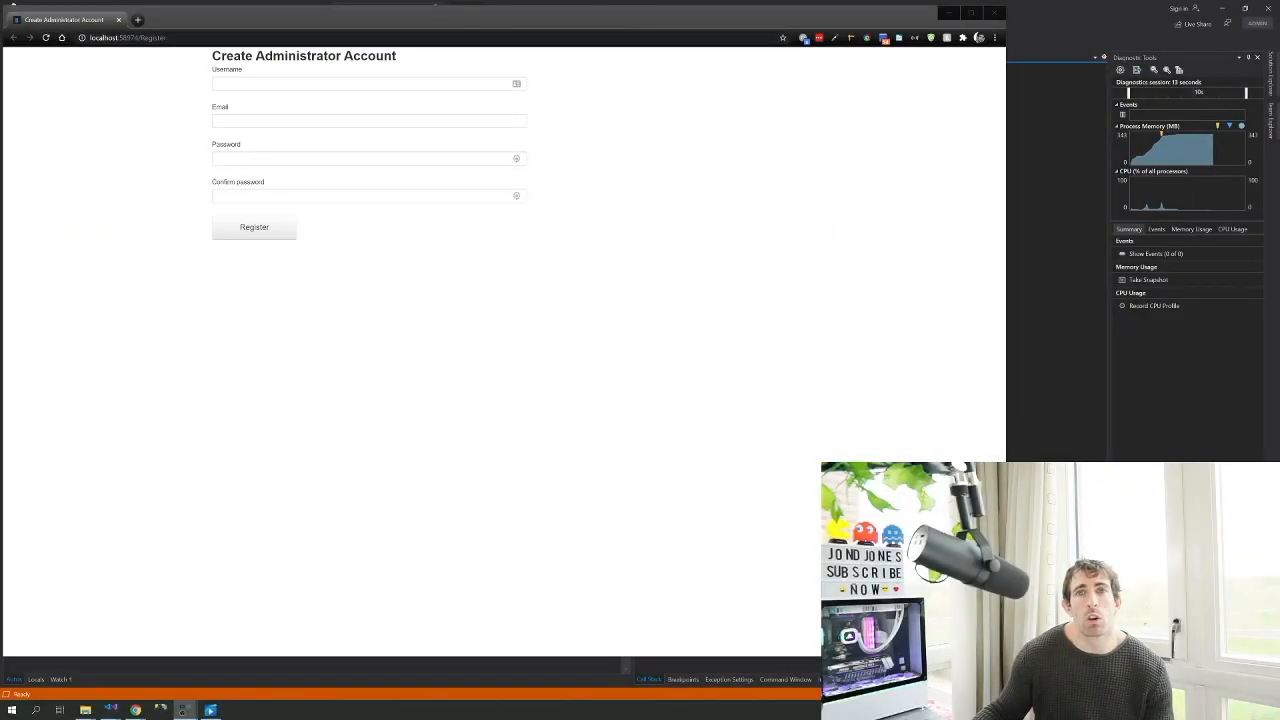
pyautogui.click(362, 84)
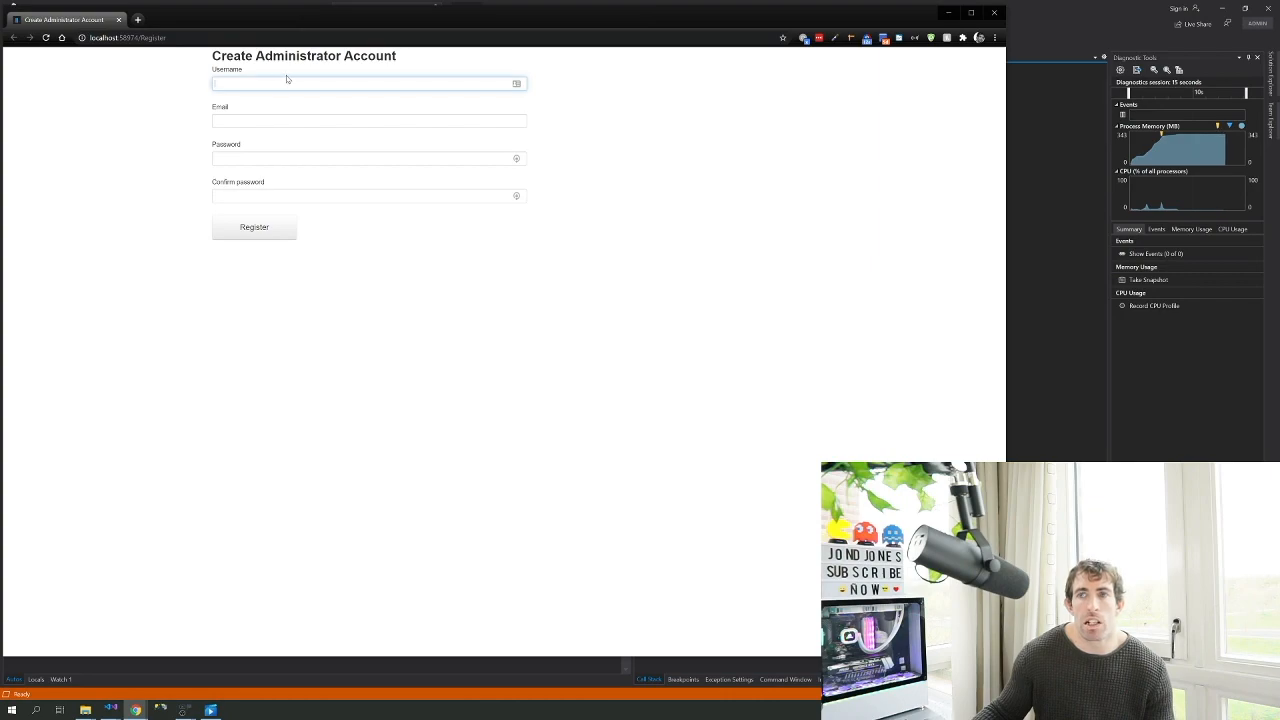
# Fill in the administrator username, email, password and confirmation, then register the account
pyautogui.write('jond')
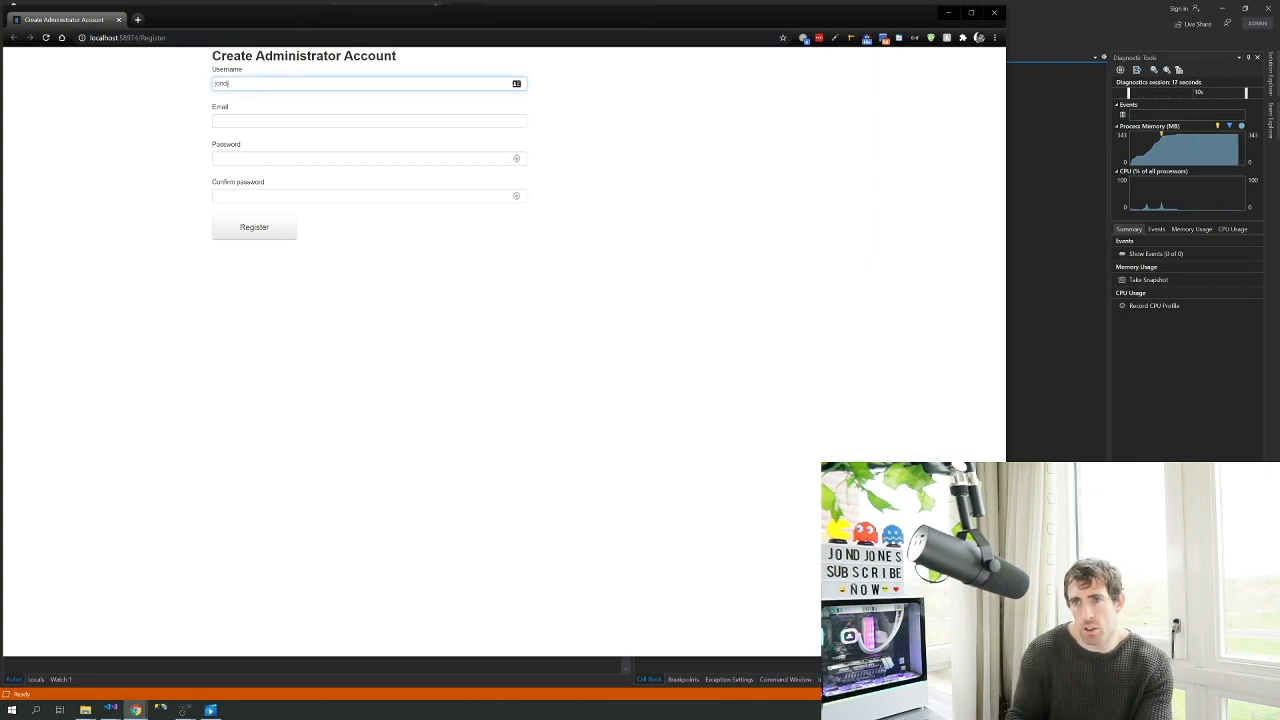
pyautogui.press('BackSpace')
pyautogui.press('BackSpace')
pyautogui.press('BackSpace')
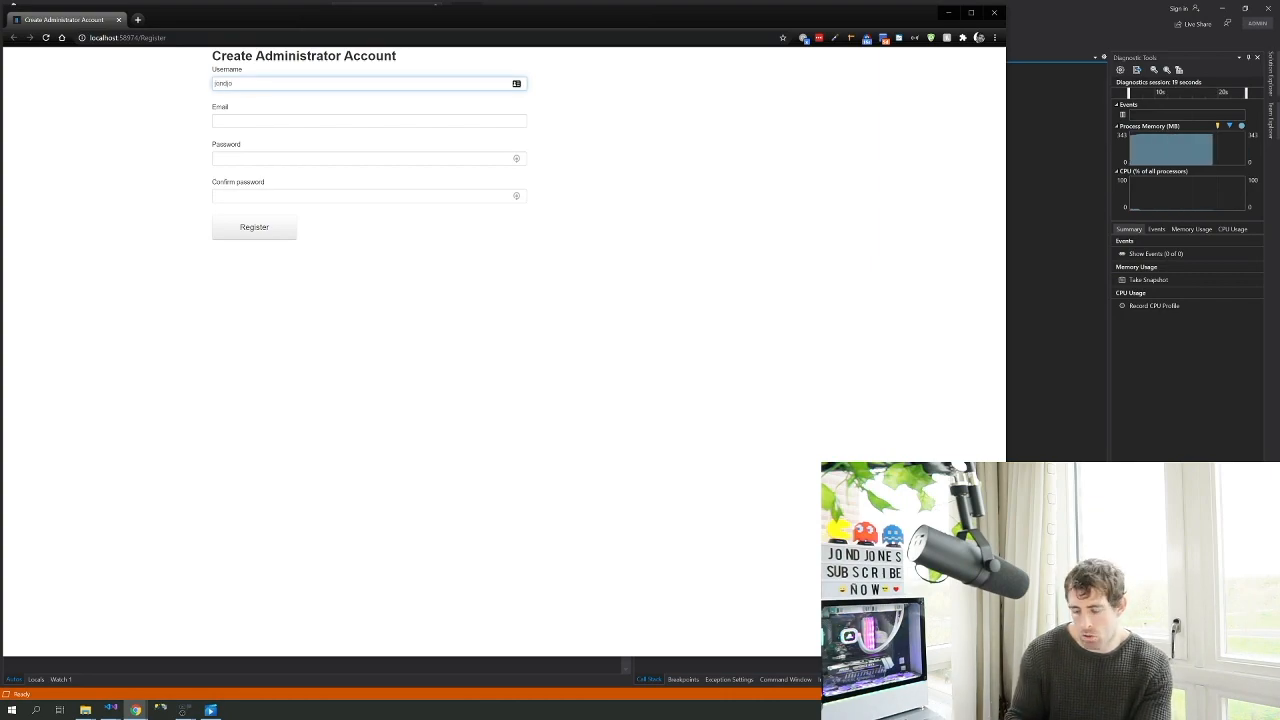
pyautogui.write('nes')
pyautogui.press('Tab')
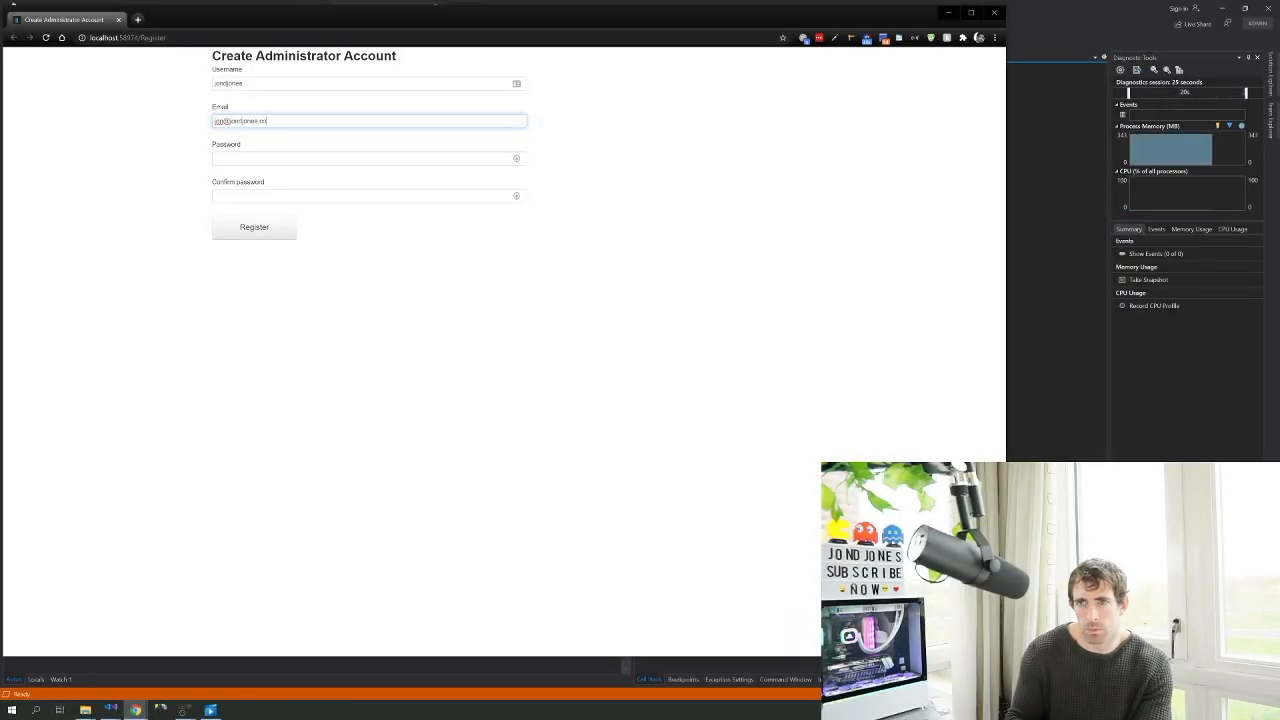
pyautogui.press('Tab')
pyautogui.press('Tab')
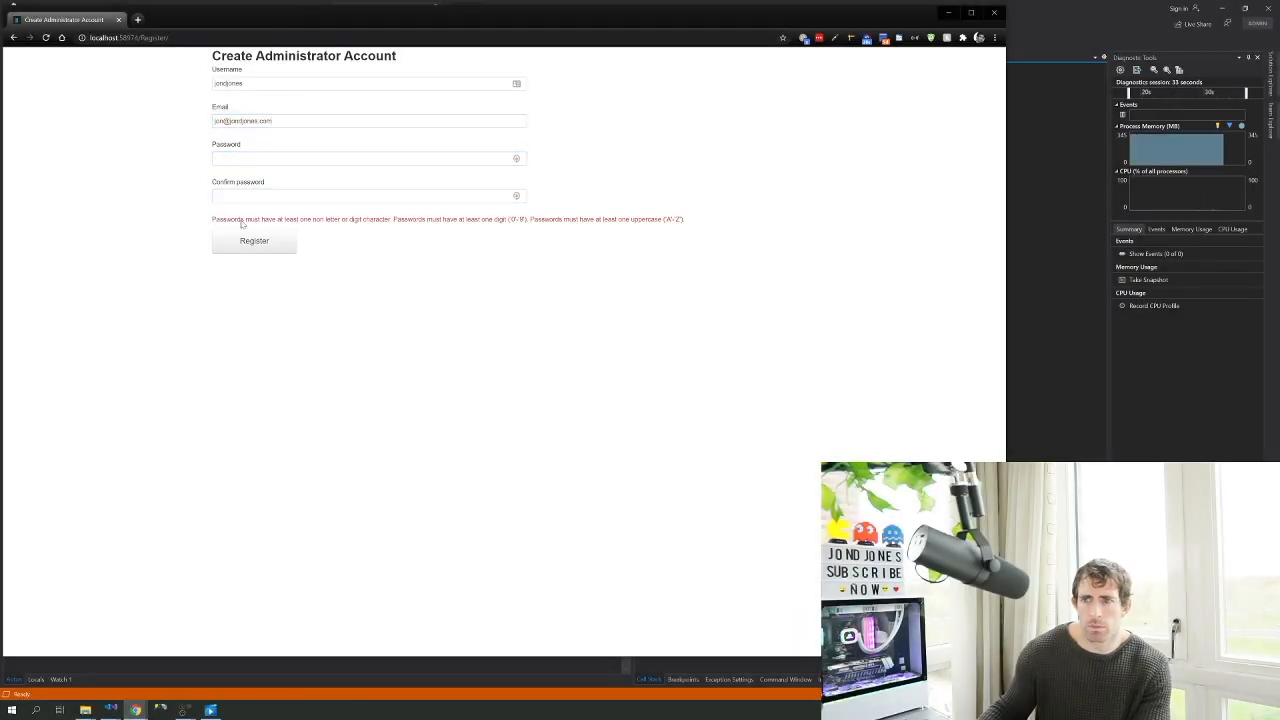
pyautogui.click(241, 160)
pyautogui.write('password')
pyautogui.press('Tab')
pyautogui.write('password')
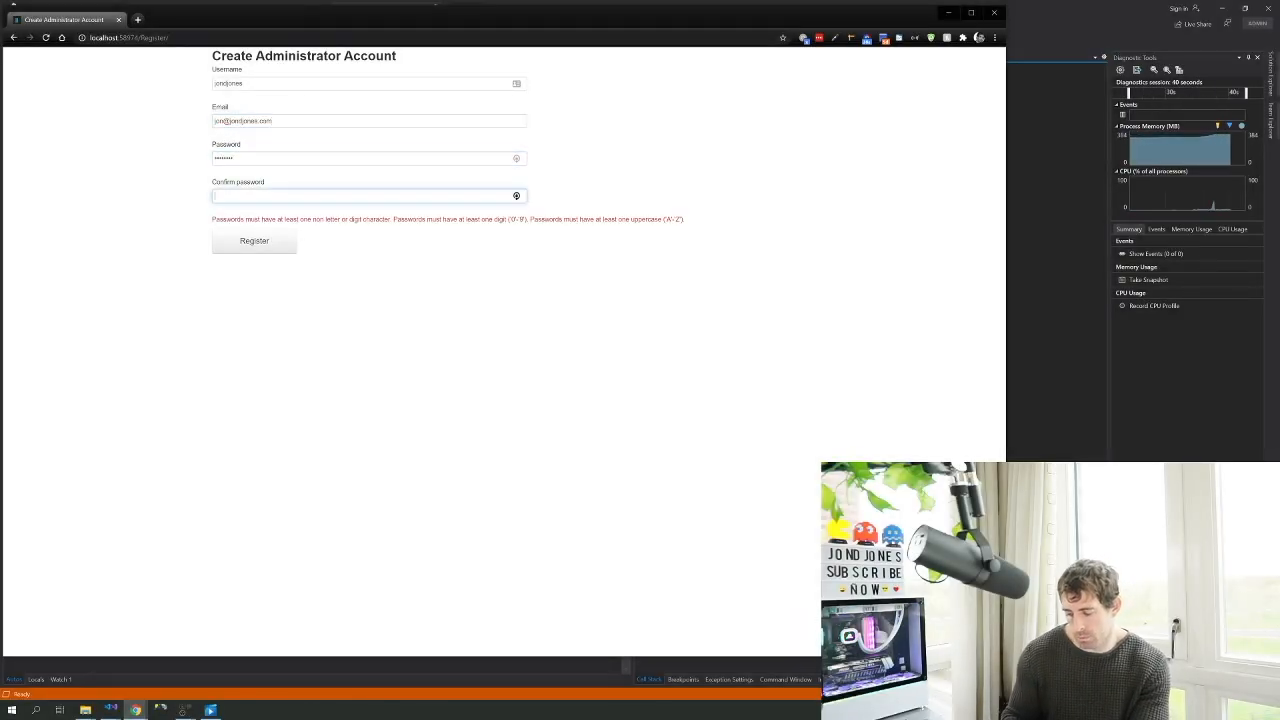
pyautogui.click(254, 240)
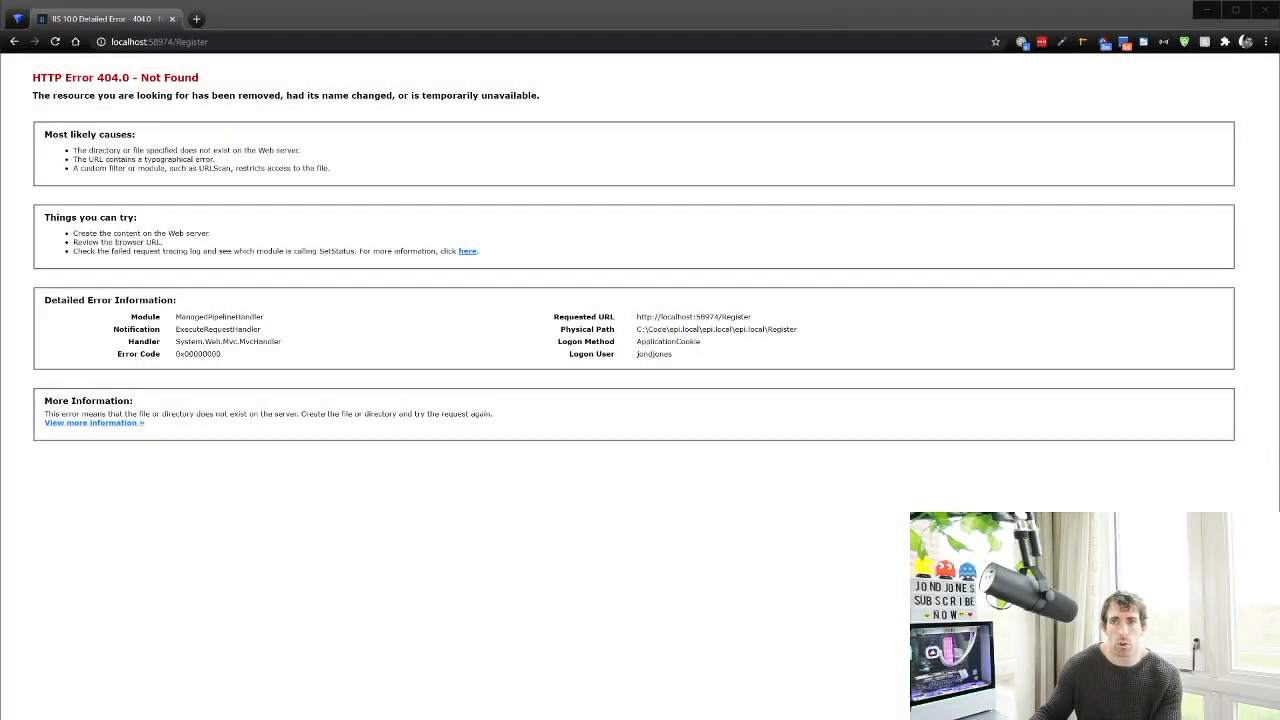
# Remove 'Register' from the address to load the Alloy site at localhost:58974
pyautogui.doubleClick(192, 42)
pyautogui.press('BackSpace')
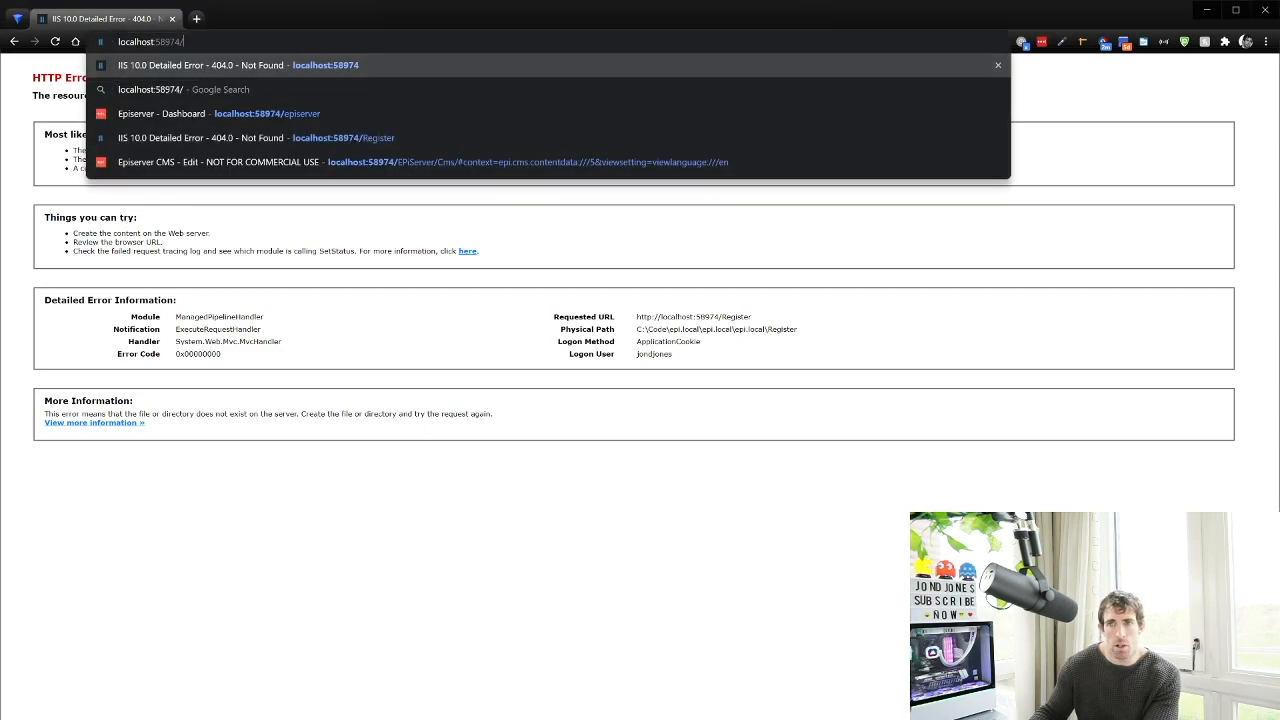
pyautogui.press('Return')
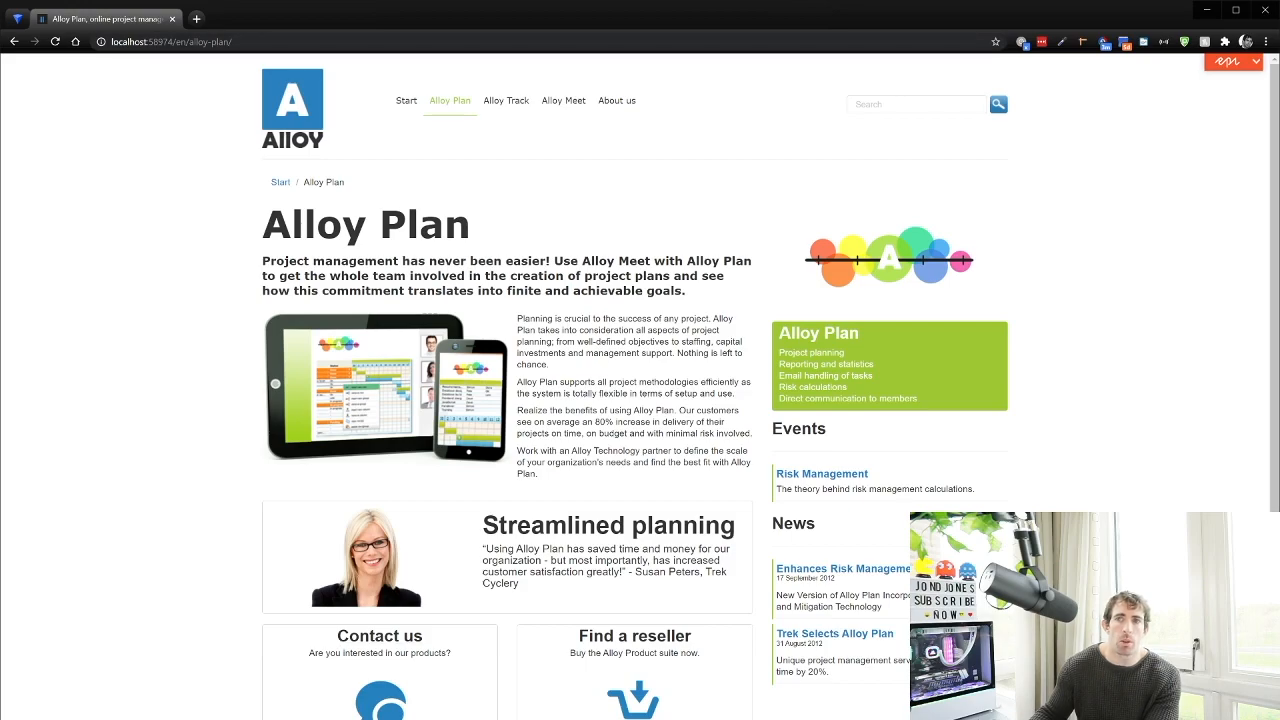
# Replace the page path with 'episerver' to open the Episerver Dashboard at localhost:58974/episerver
pyautogui.moveTo(234, 42); pyautogui.dragTo(176, 42)
pyautogui.press('BackSpace')
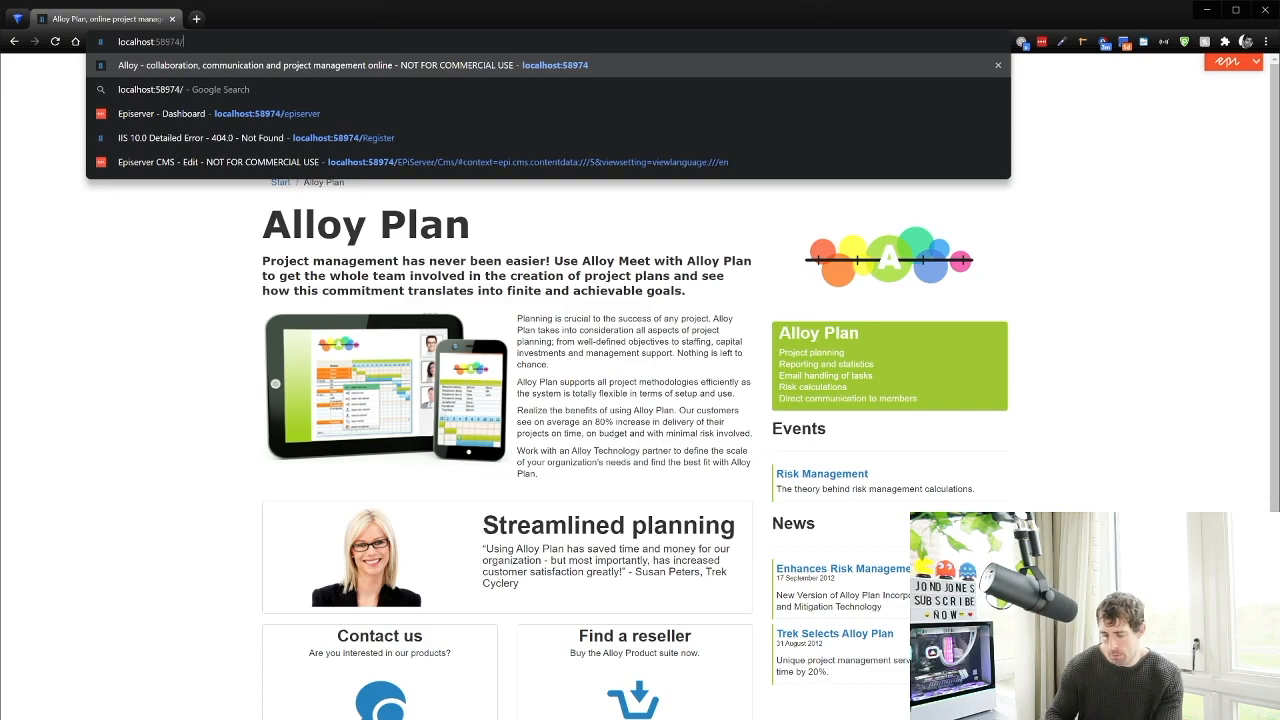
pyautogui.write('episerver')
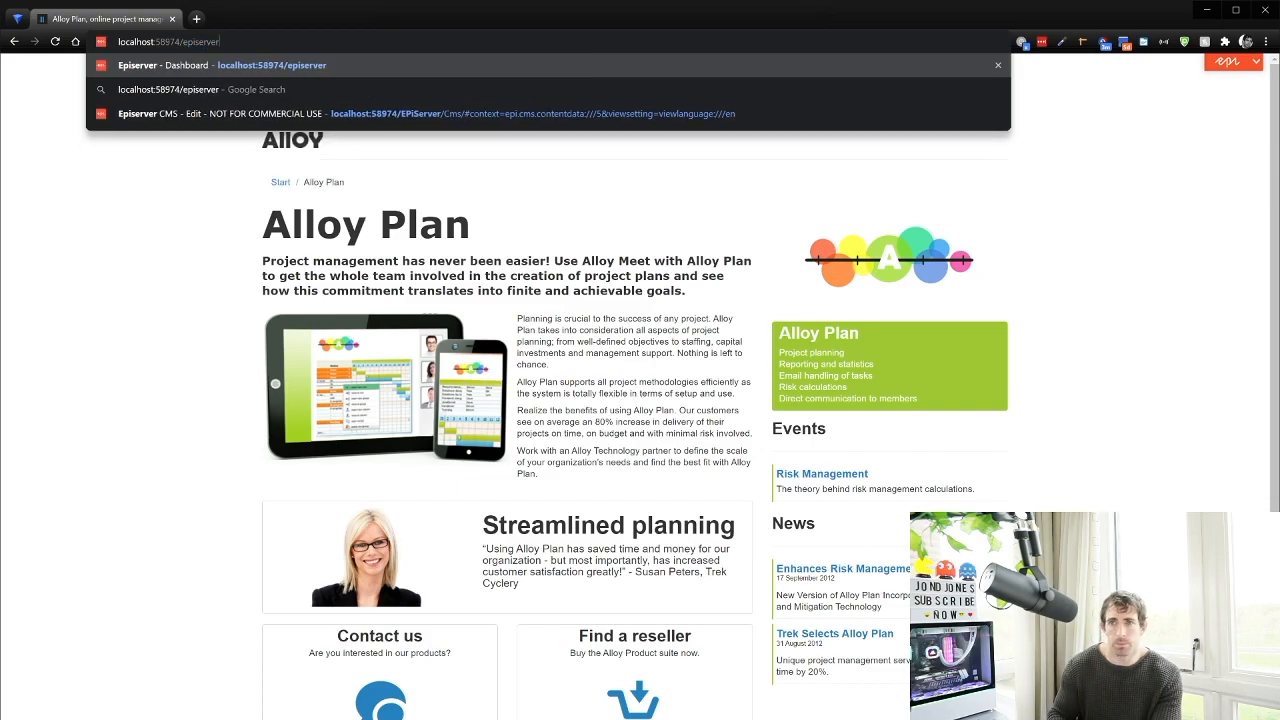
pyautogui.press('Return')
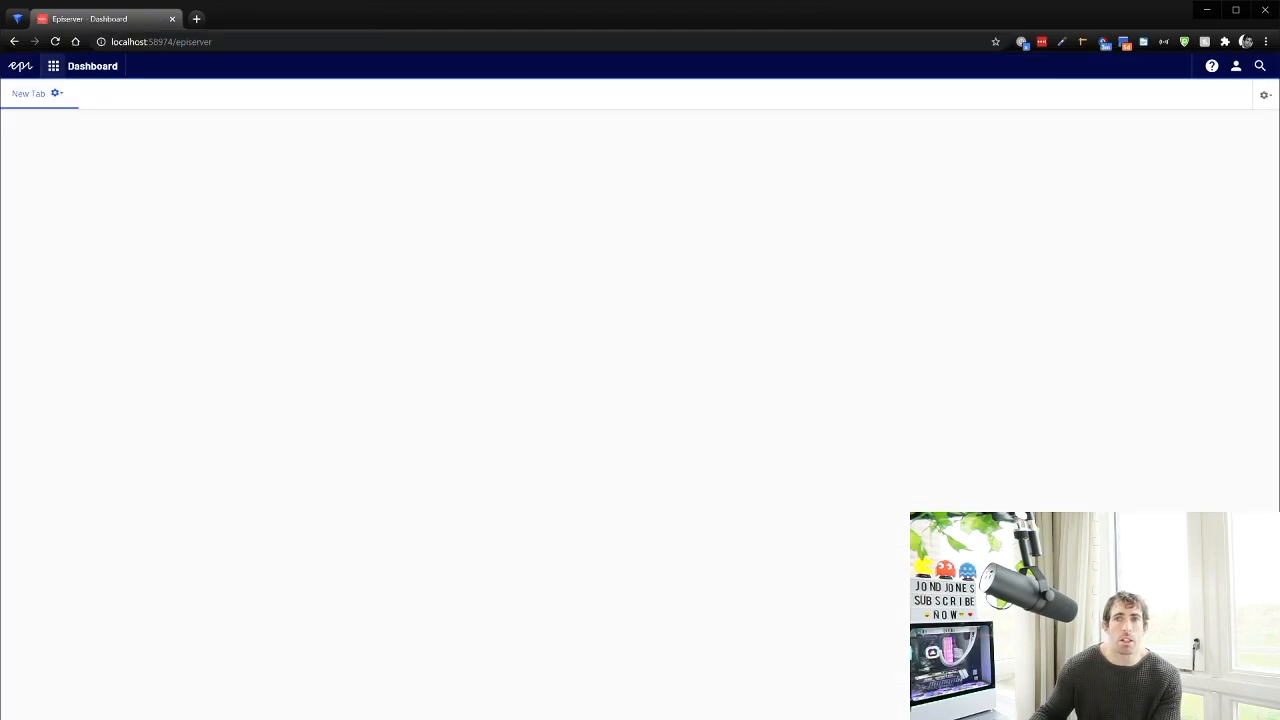
# Switch to the CMS edit view of the Alloy start page with the page tree visible
pyautogui.click(53, 66)
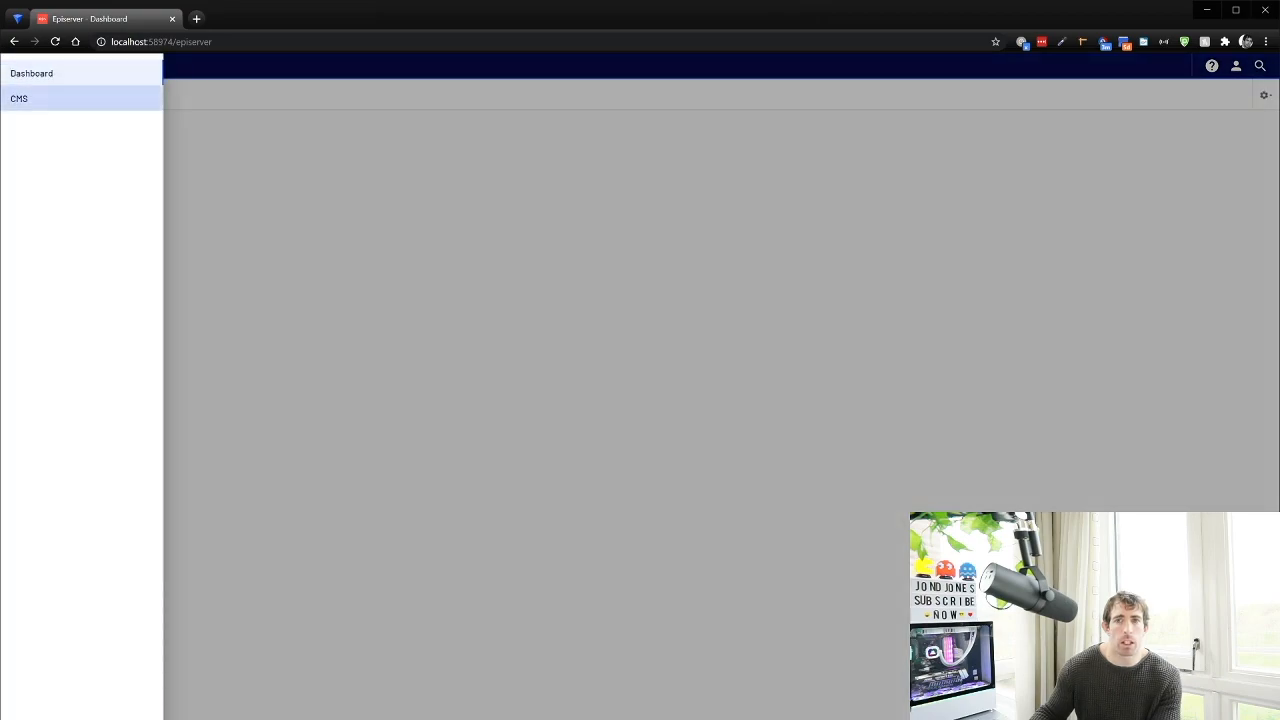
pyautogui.click(30, 98)
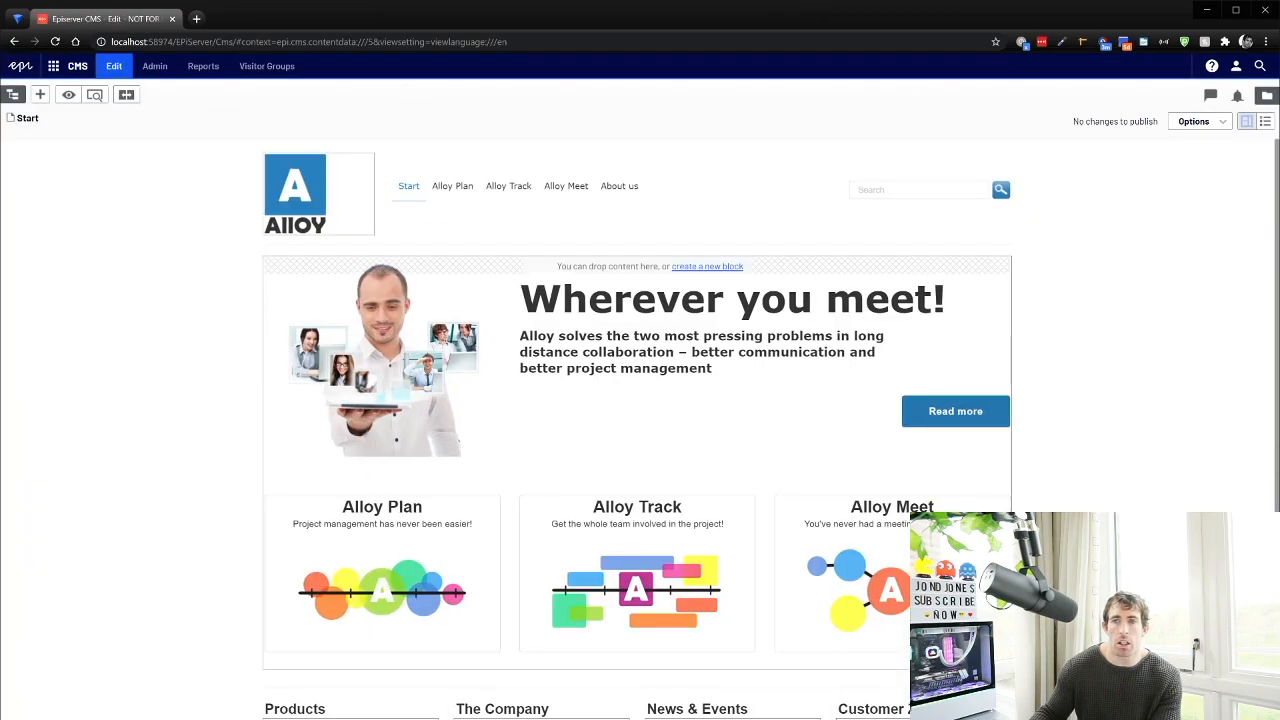
pyautogui.click(12, 95)
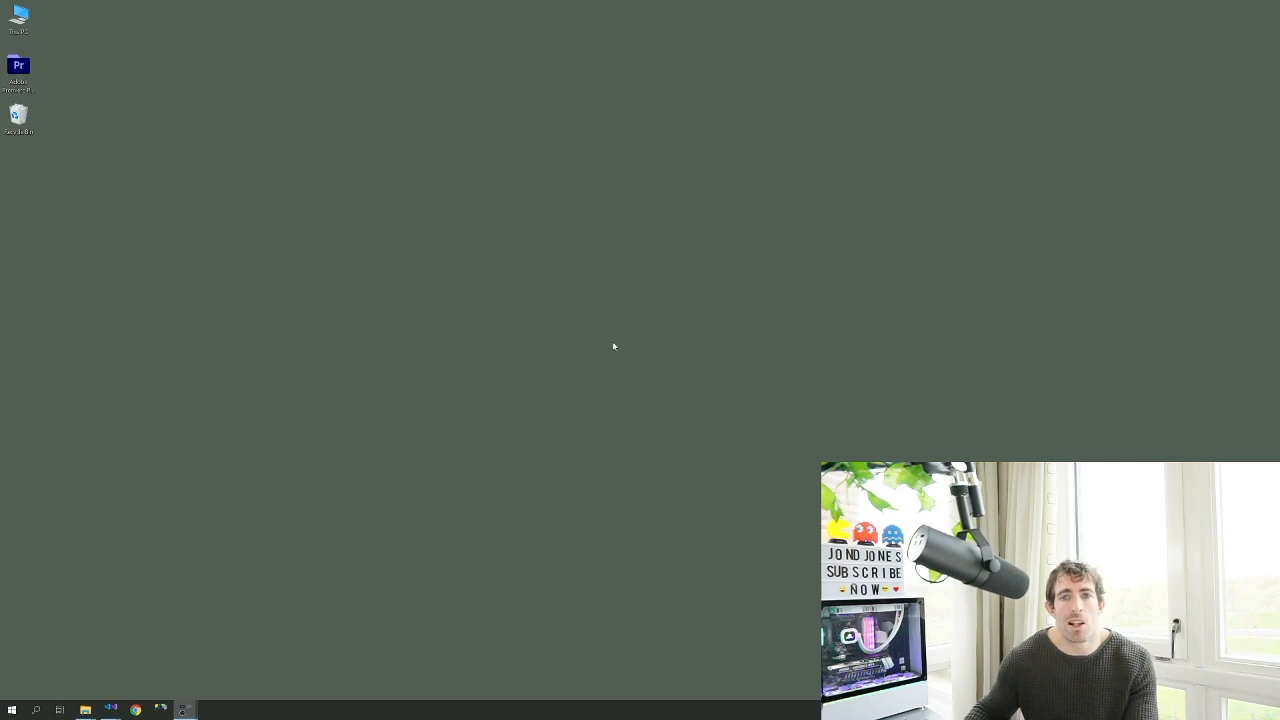
# Search for 'internet' and launch Internet Information Services (IIS) Manager
pyautogui.click(36, 711)
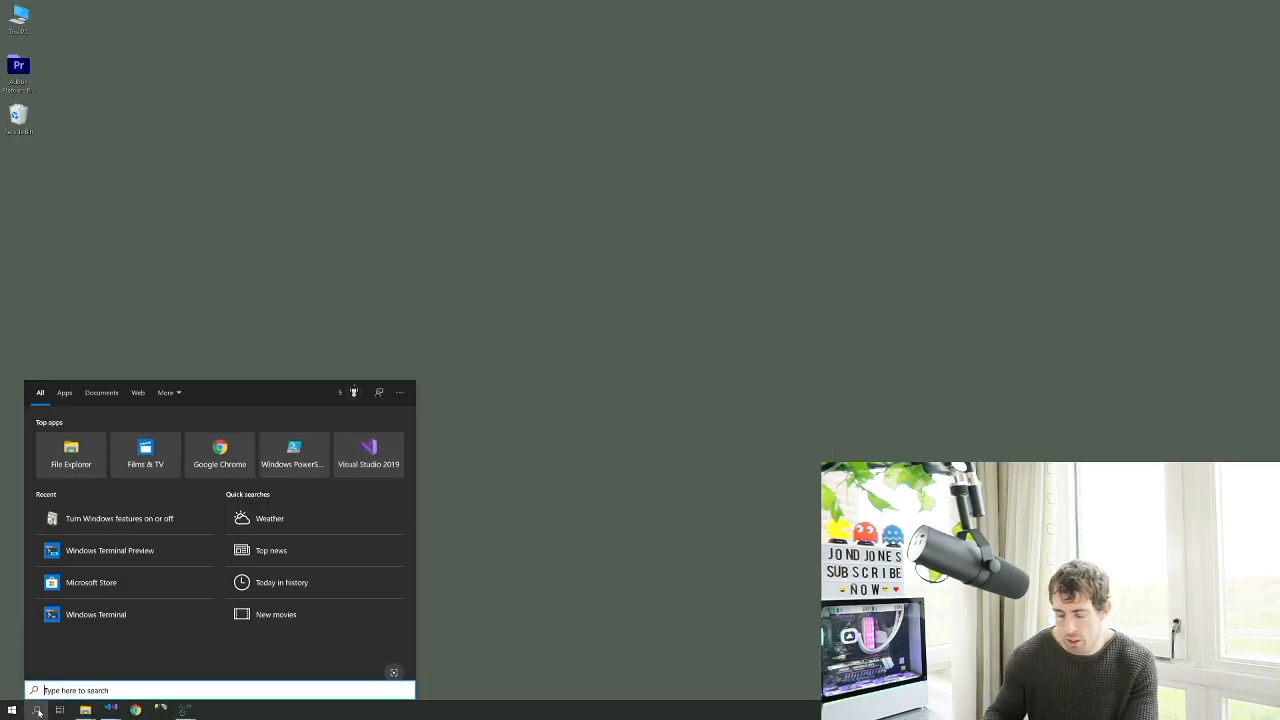
pyautogui.write('internet')
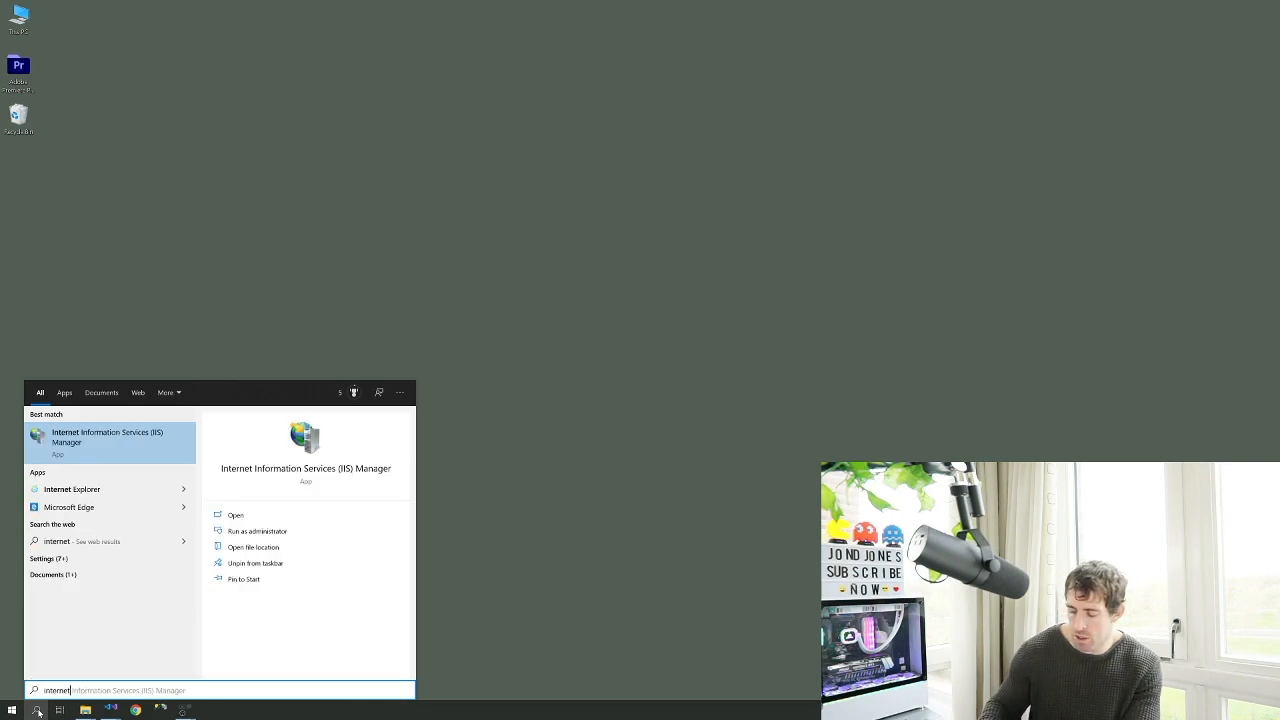
pyautogui.press('Return')
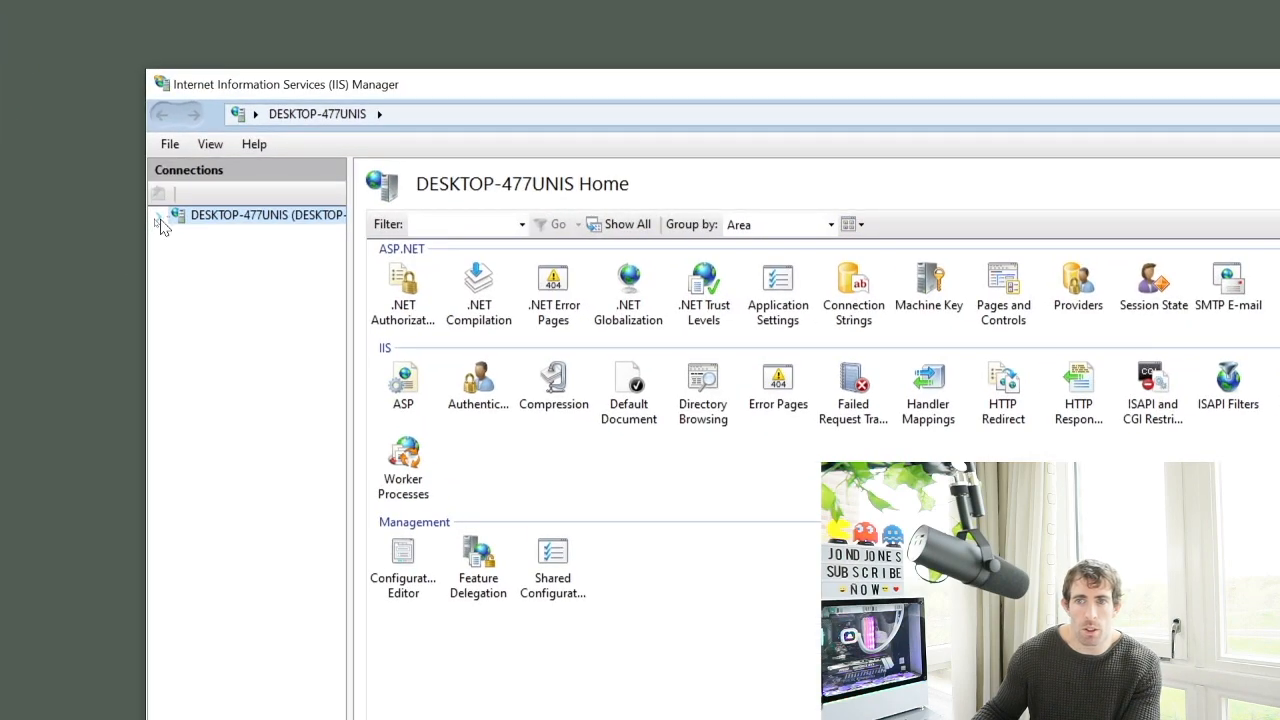
# Start adding a new website under Sites named epi.local
pyautogui.click(154, 217)
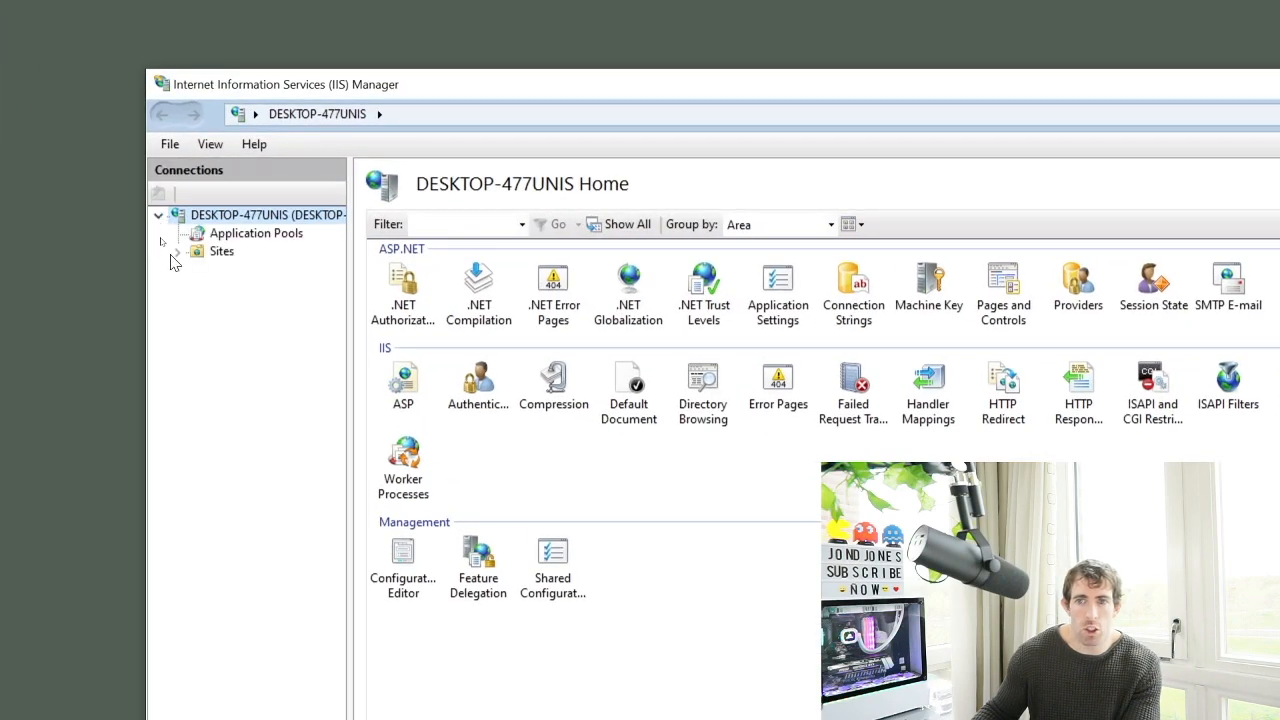
pyautogui.click(178, 253)
pyautogui.rightClick(221, 255)
pyautogui.click(268, 265)
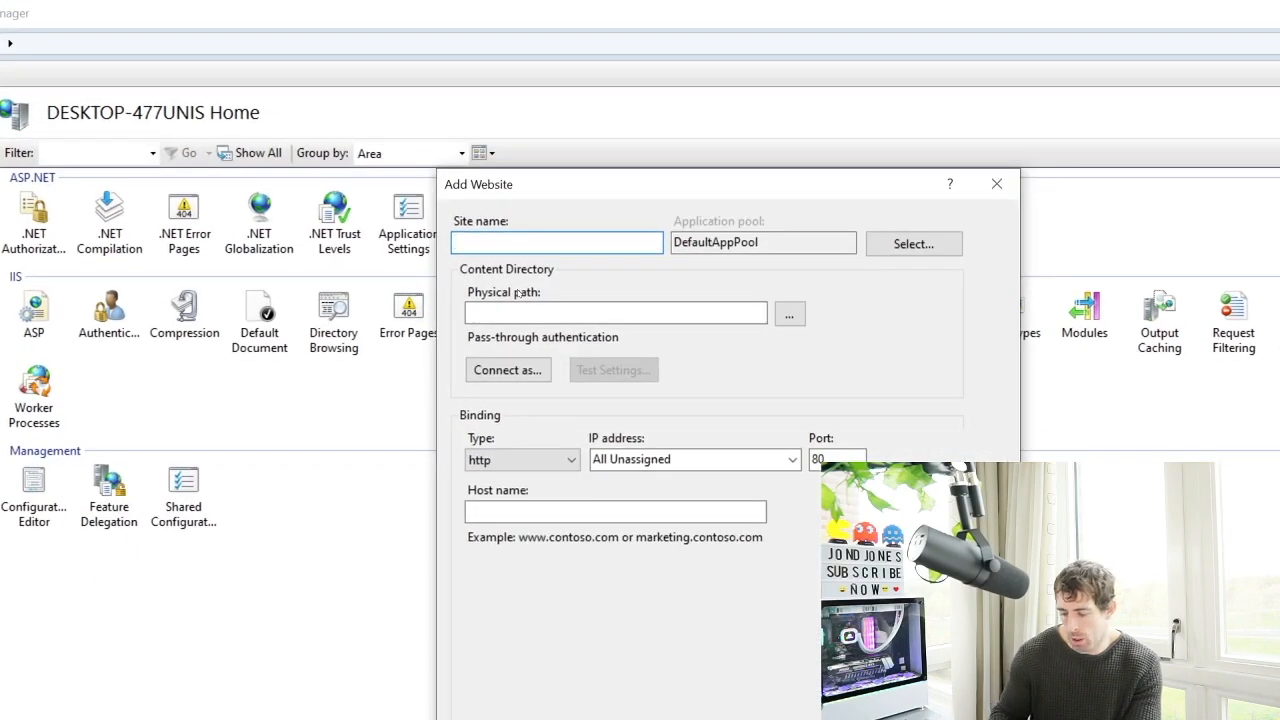
pyautogui.write('epi.local')
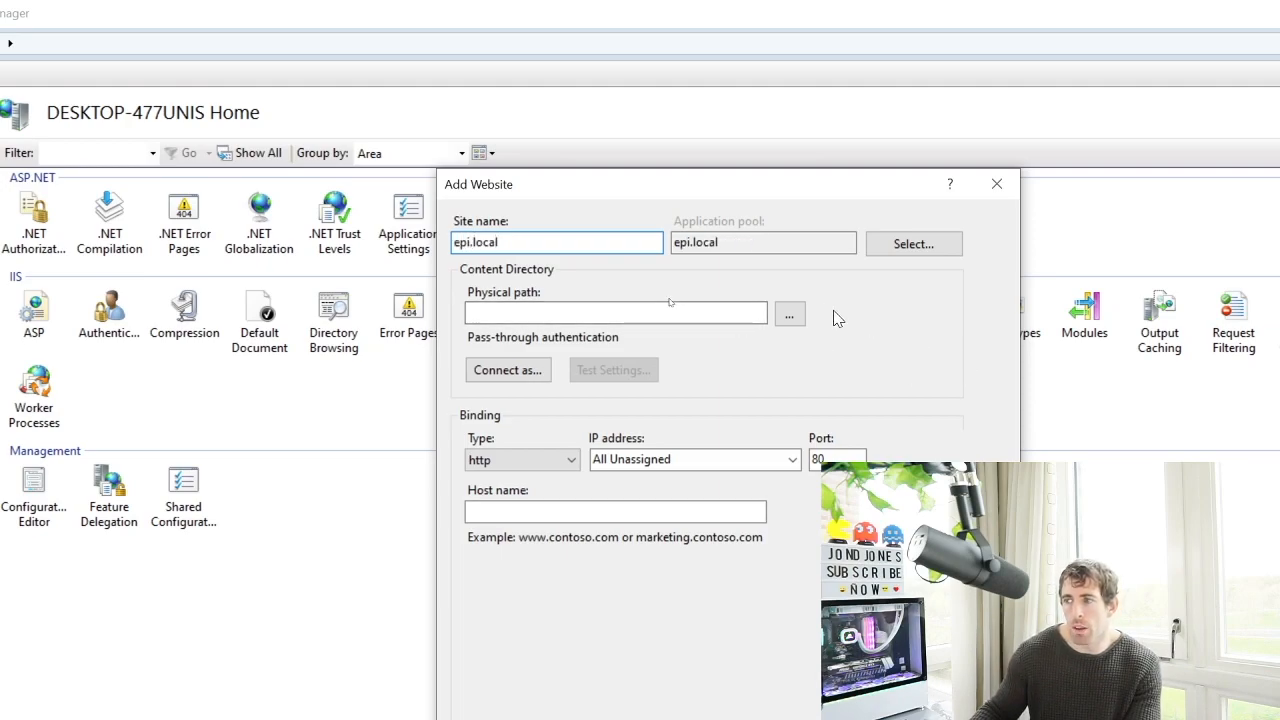
# Set the site's physical path to C:\Code\epi.local\epi.local\epi.local
pyautogui.click(790, 314)
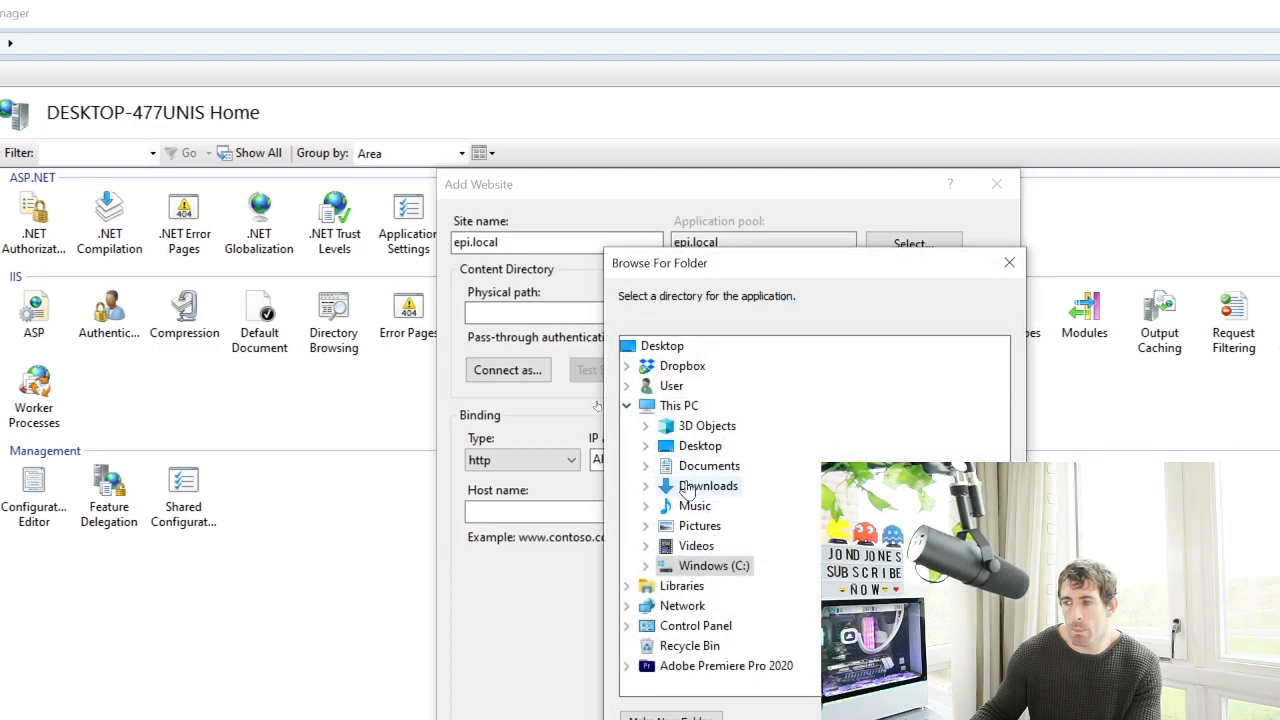
pyautogui.click(702, 566)
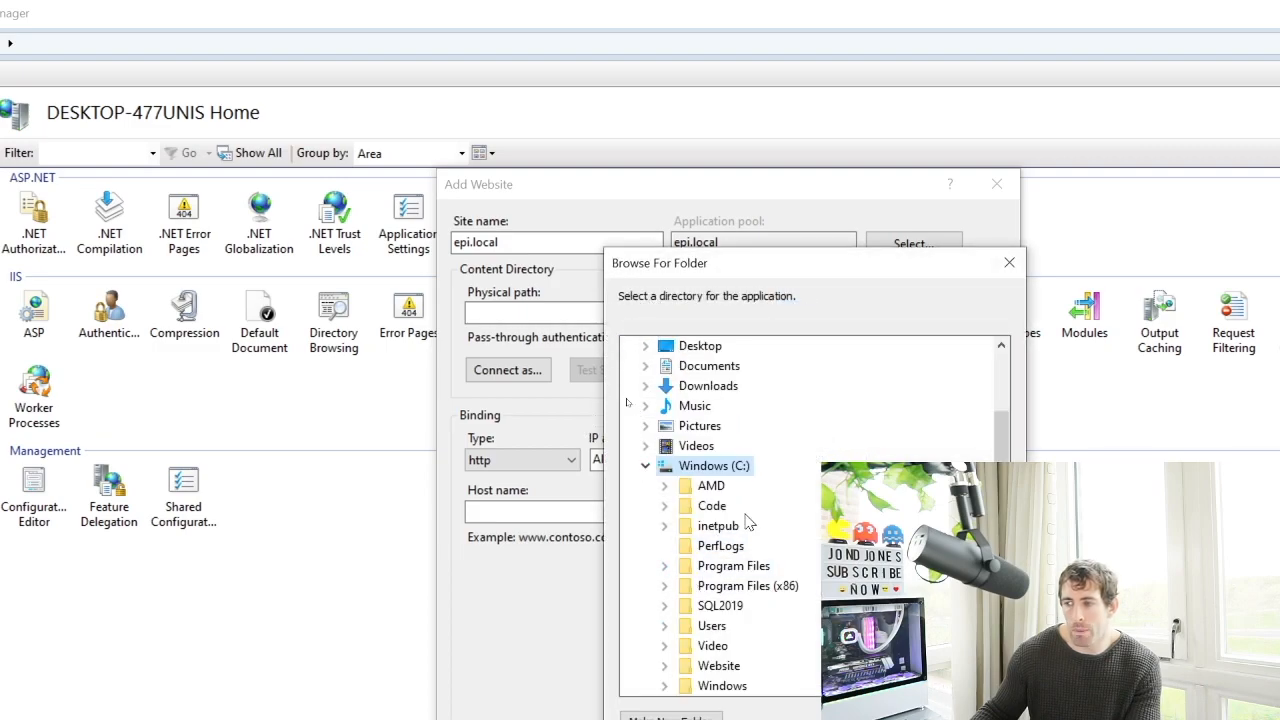
pyautogui.doubleClick(712, 506)
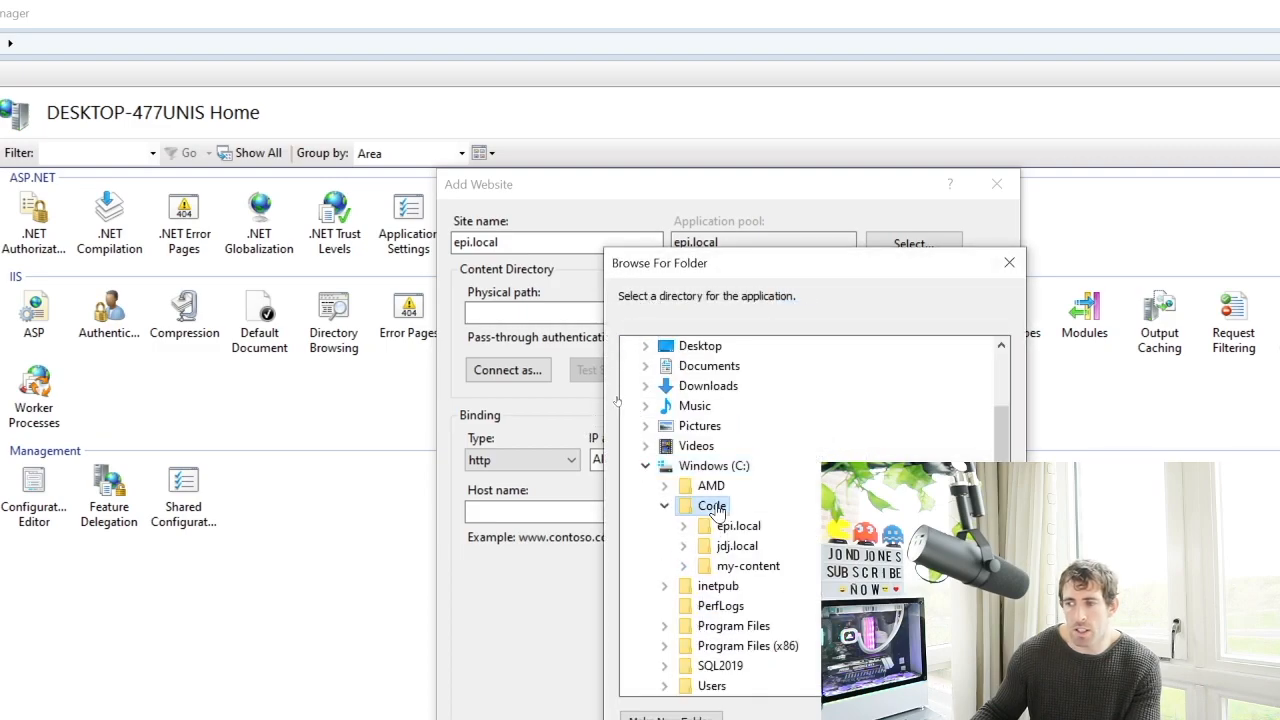
pyautogui.doubleClick(737, 526)
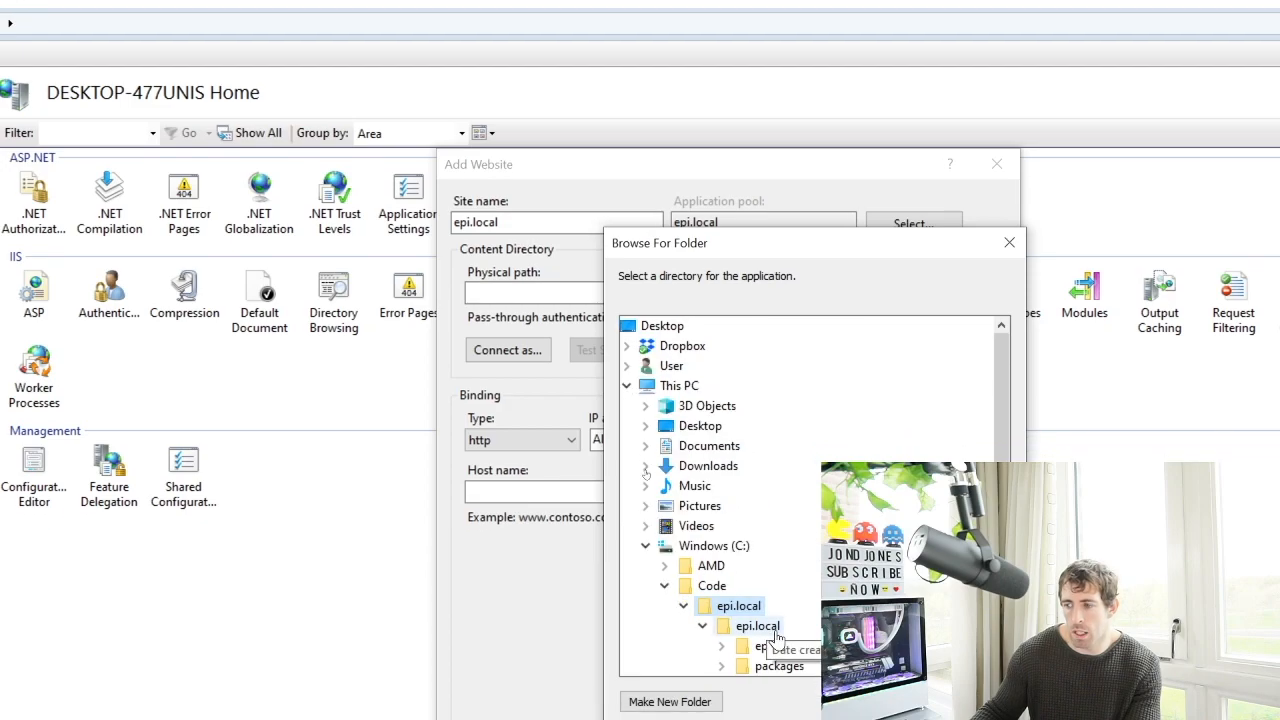
pyautogui.doubleClick(763, 658)
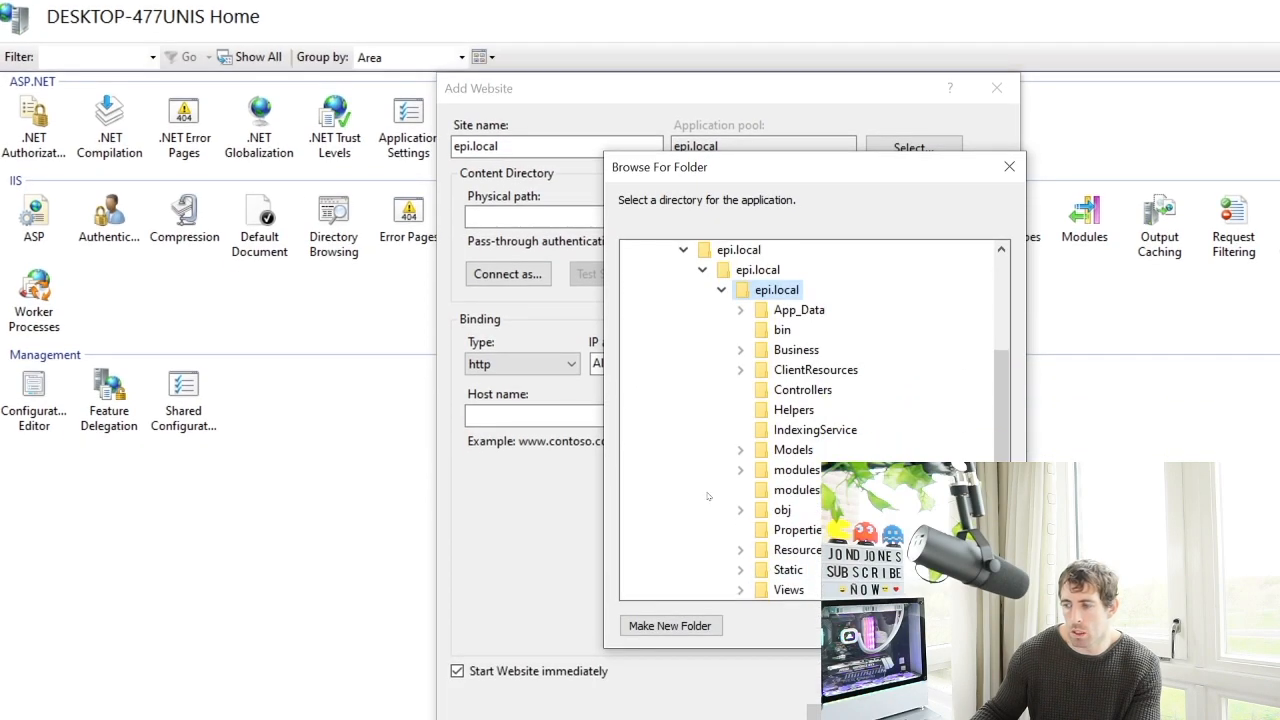
pyautogui.click(872, 626)
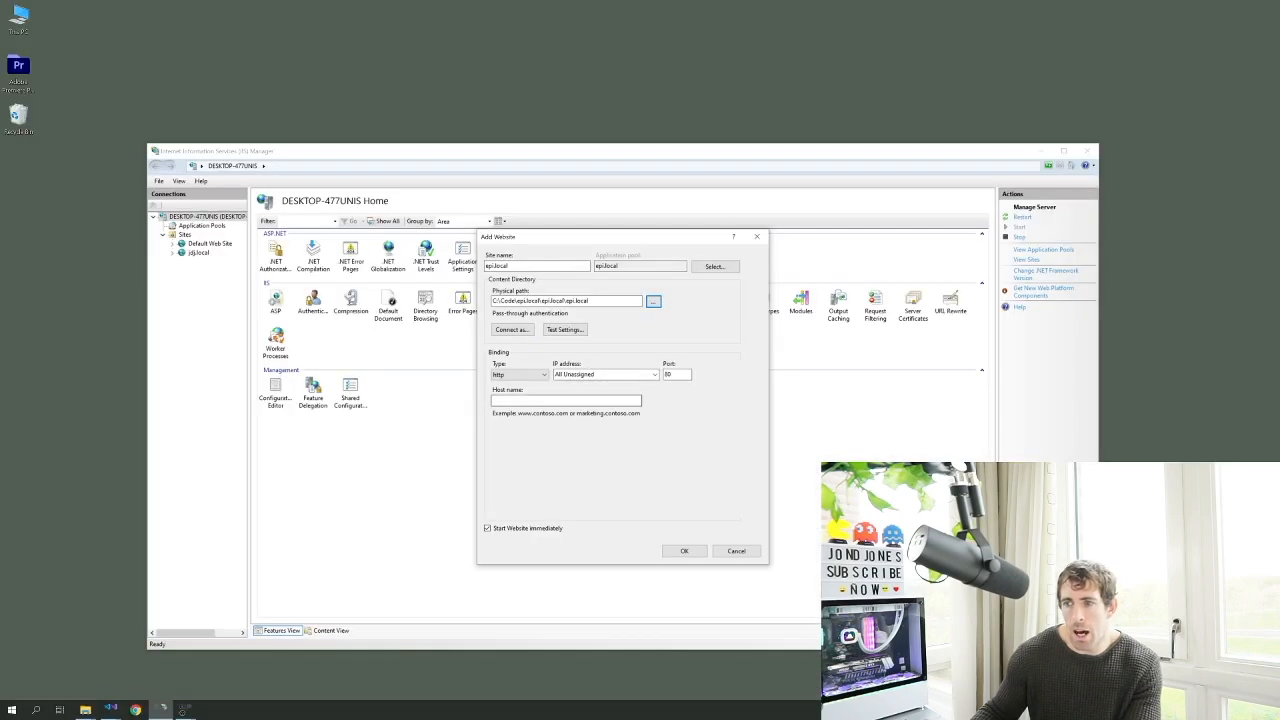
pyautogui.click(566, 400)
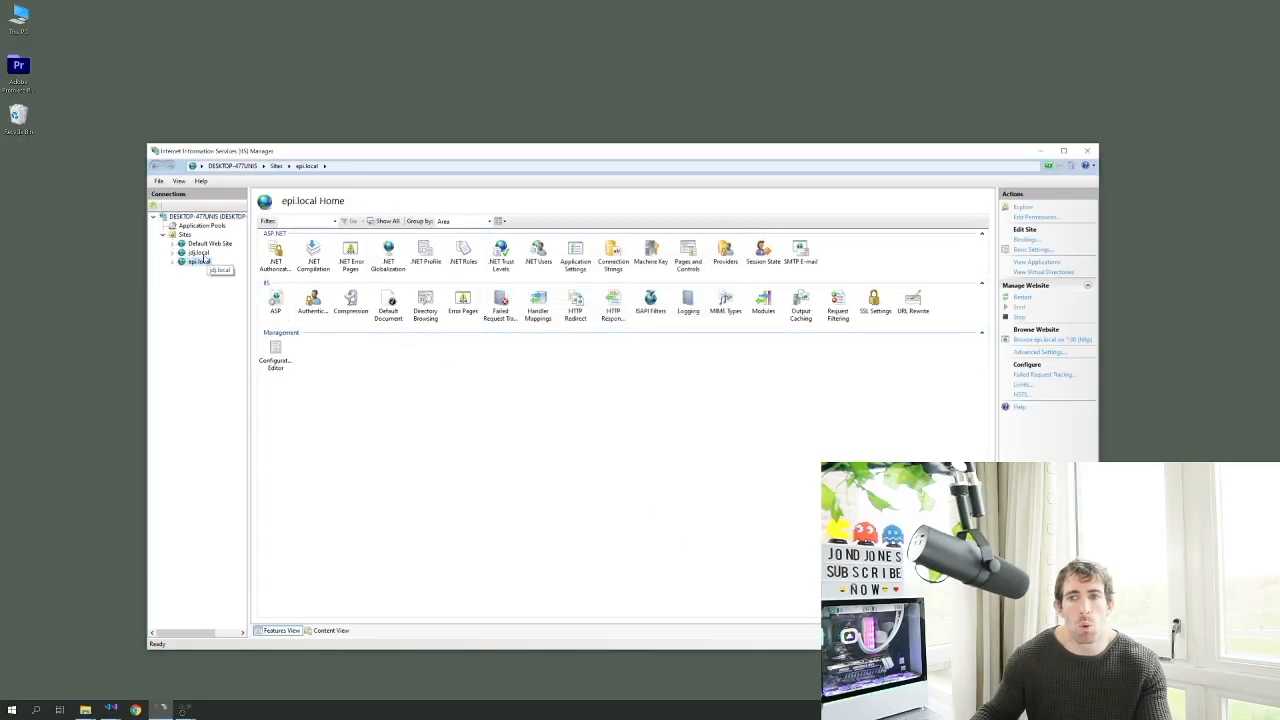
# Check the epi.local site's folder in File Explorer, then select the epi.local application pool
pyautogui.rightClick(200, 262)
pyautogui.click(215, 266)
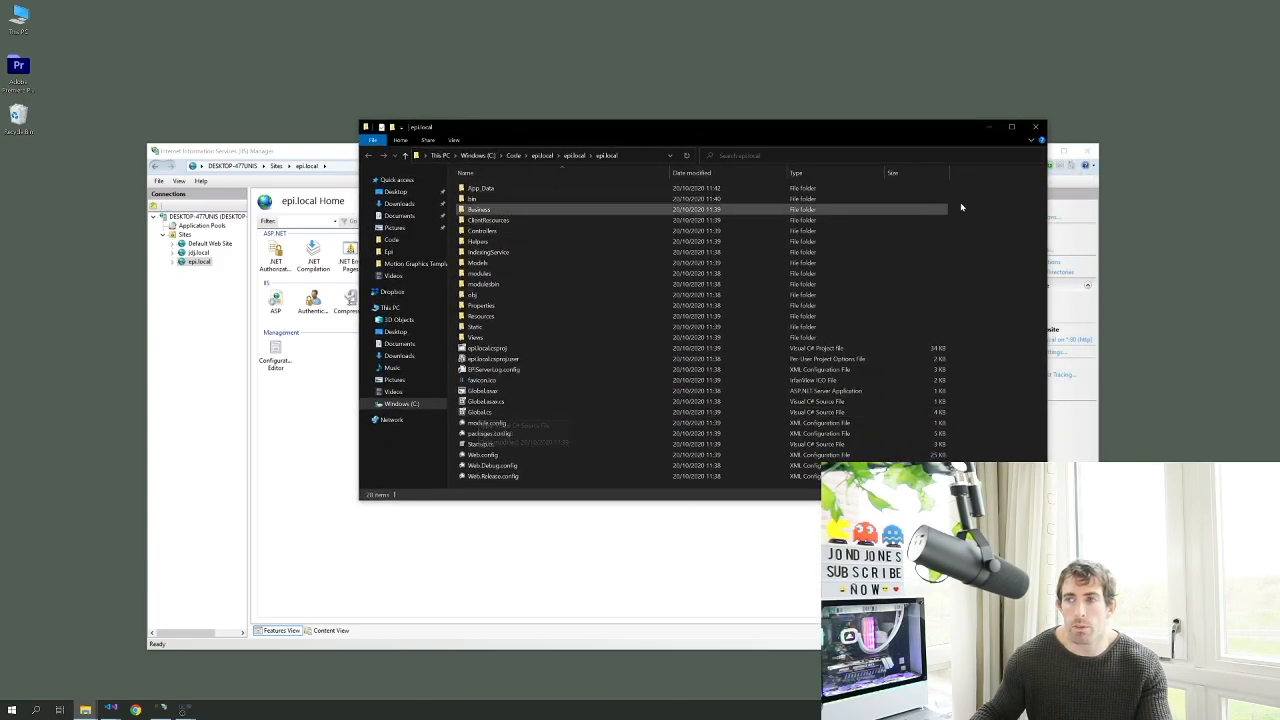
pyautogui.click(1035, 127)
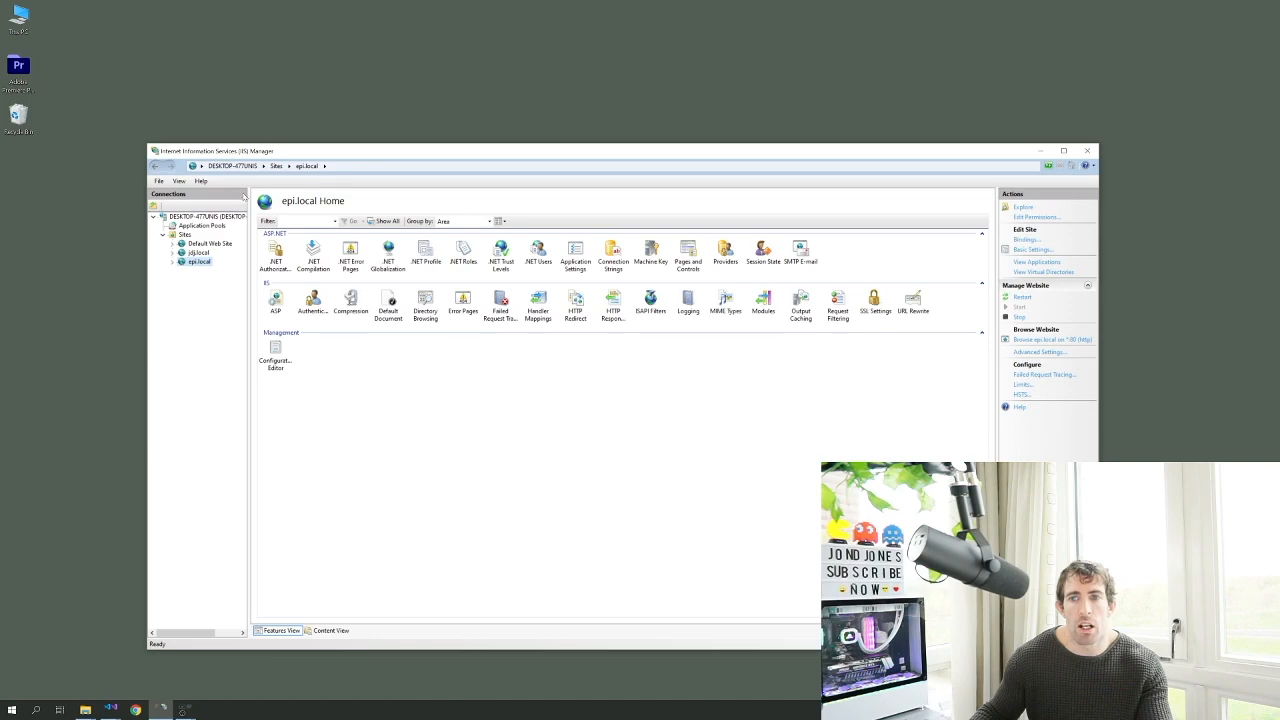
pyautogui.click(202, 226)
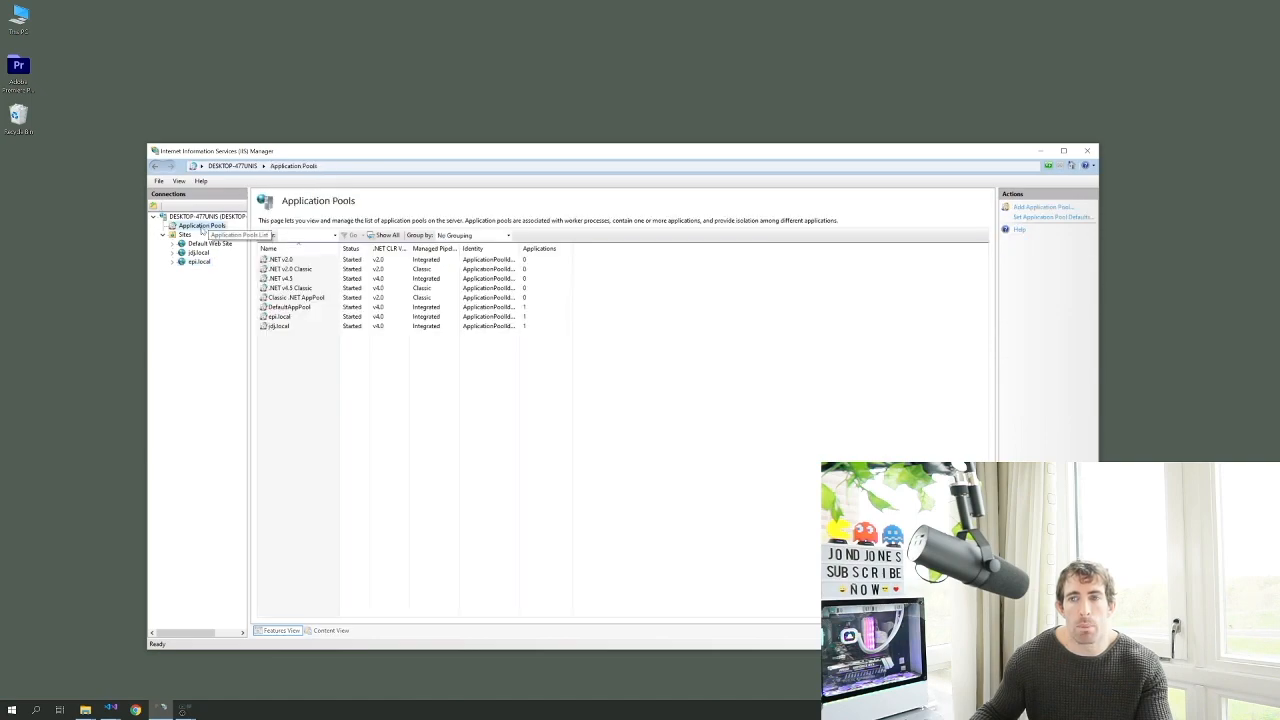
pyautogui.click(280, 317)
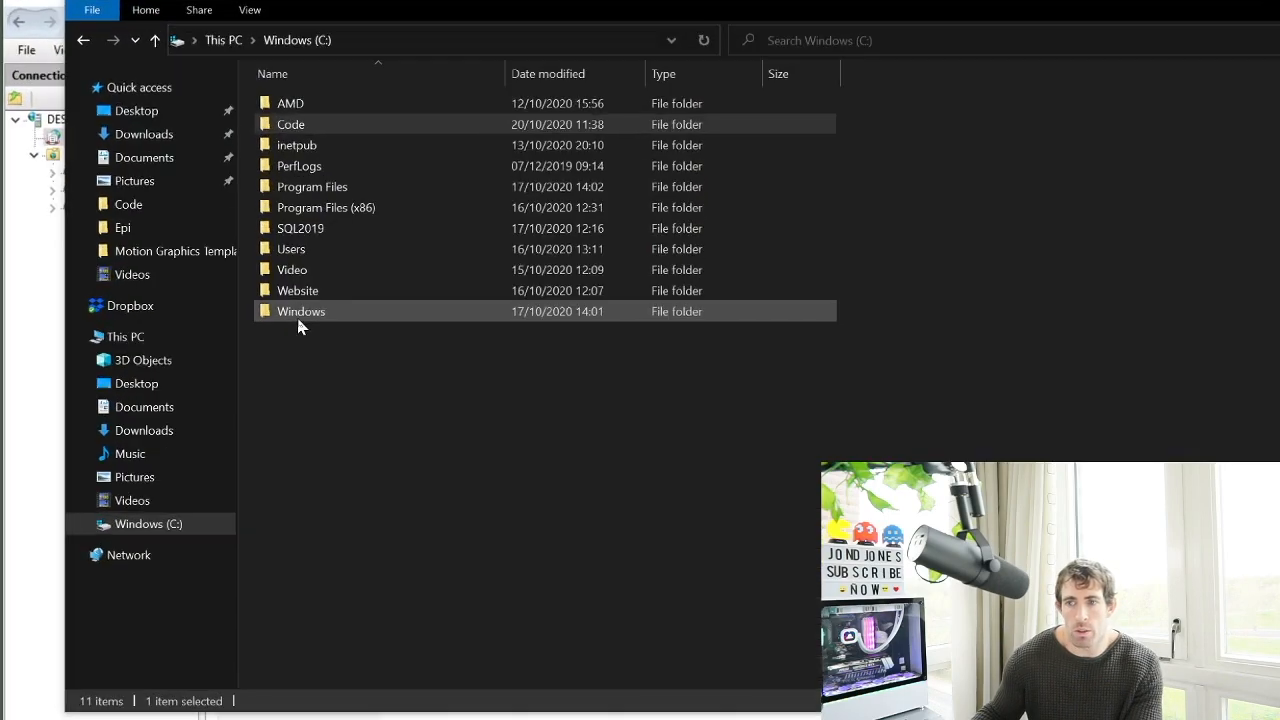
# Go to C:\Windows\System32\drivers\etc and open the hosts file with Visual Studio Code
pyautogui.doubleClick(298, 318)
pyautogui.scroll(-8, 333, 438)
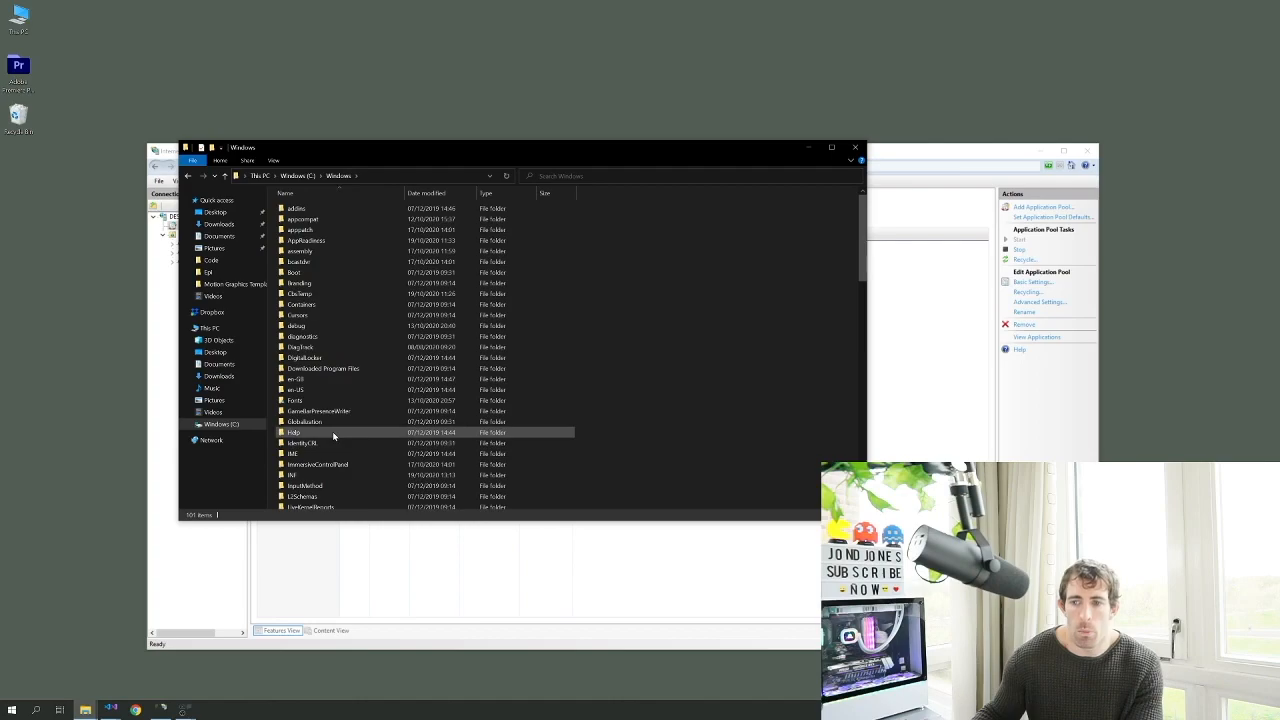
pyautogui.scroll(-3, 333, 438)
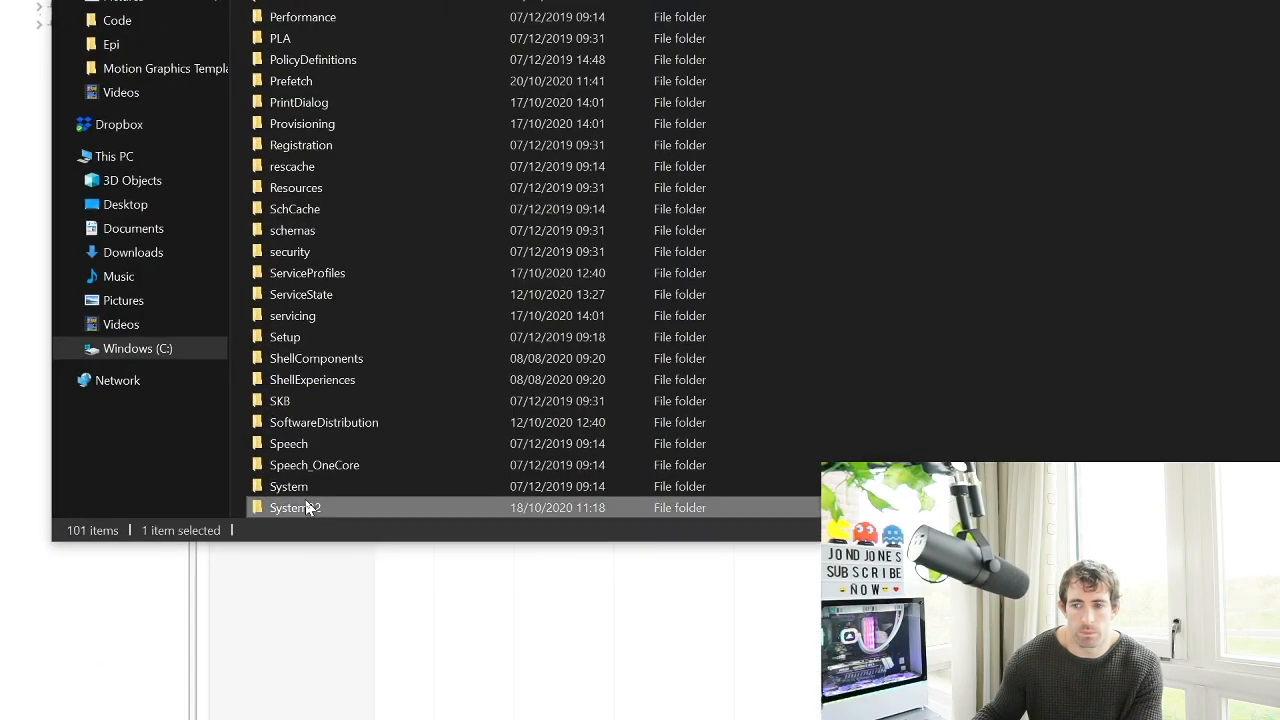
pyautogui.doubleClick(300, 503)
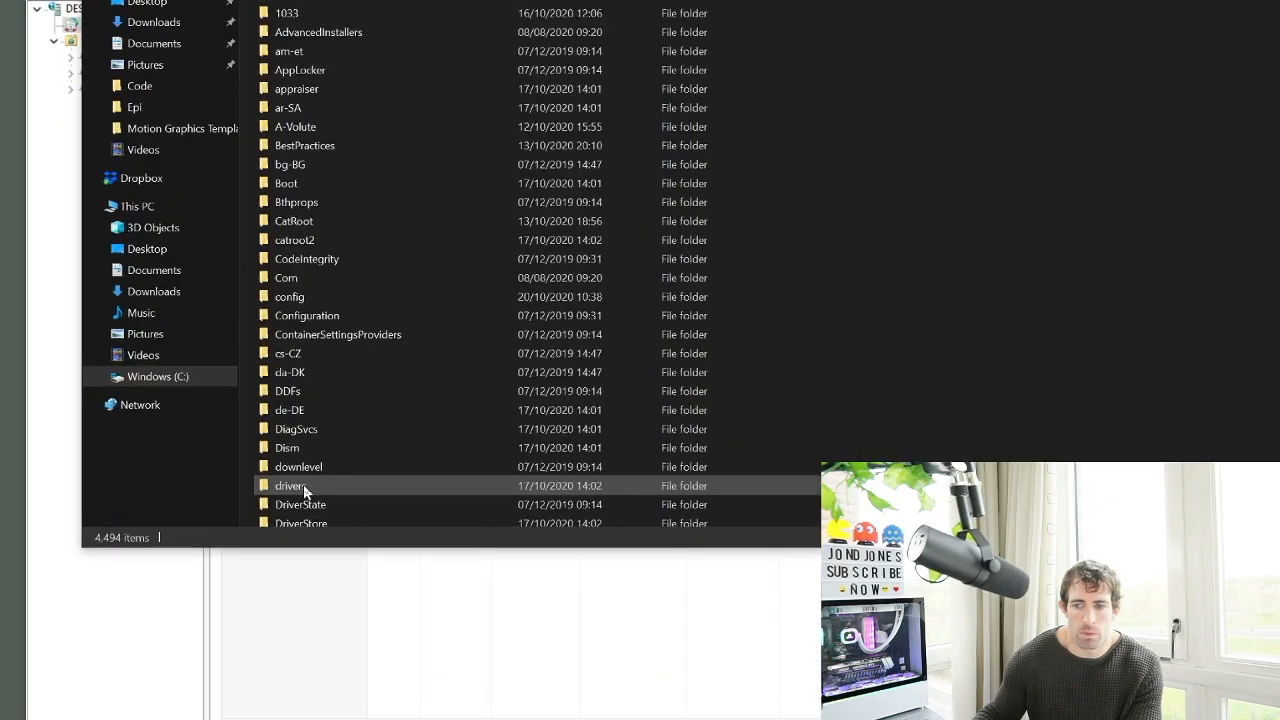
pyautogui.doubleClick(303, 485)
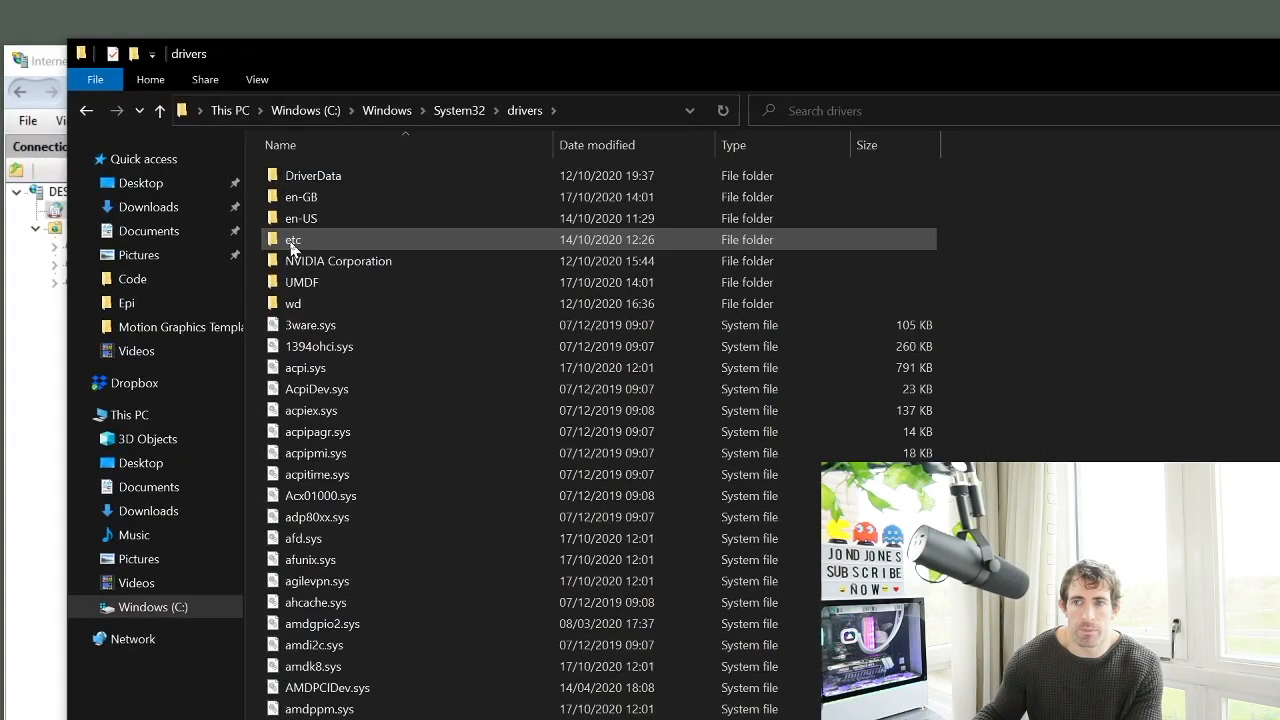
pyautogui.click(292, 244)
pyautogui.doubleClick(291, 245)
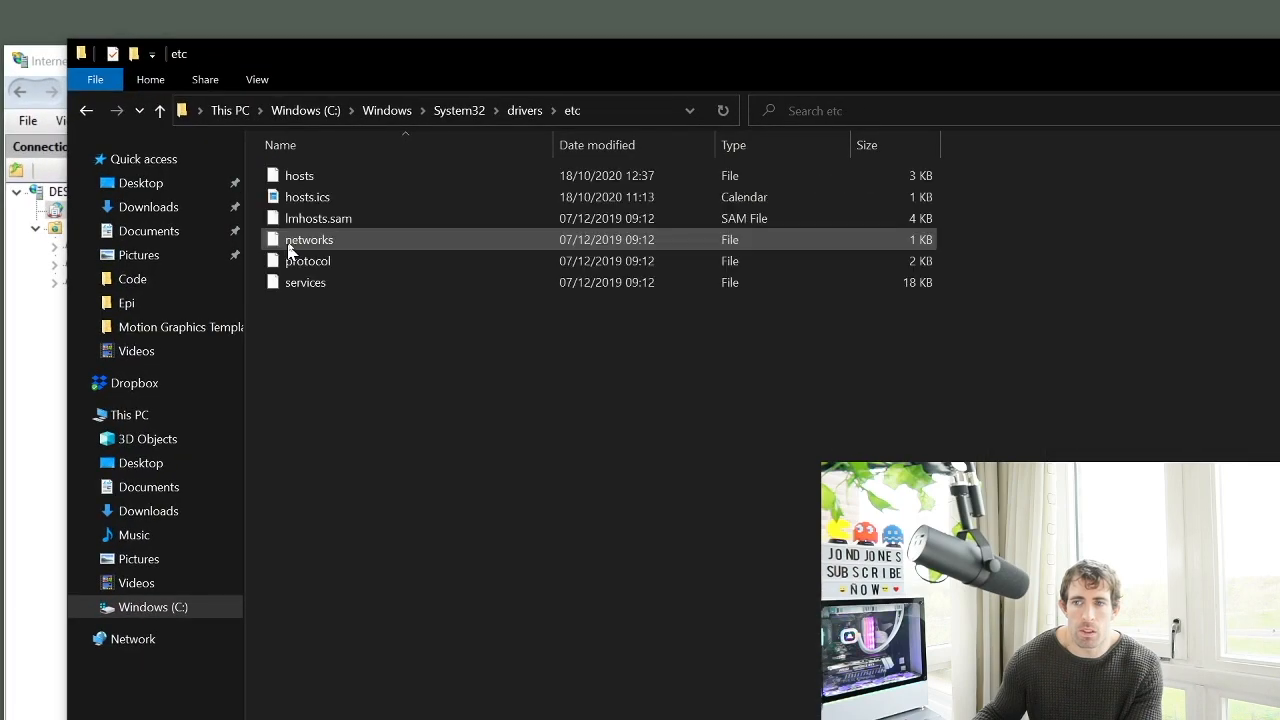
pyautogui.click(295, 210)
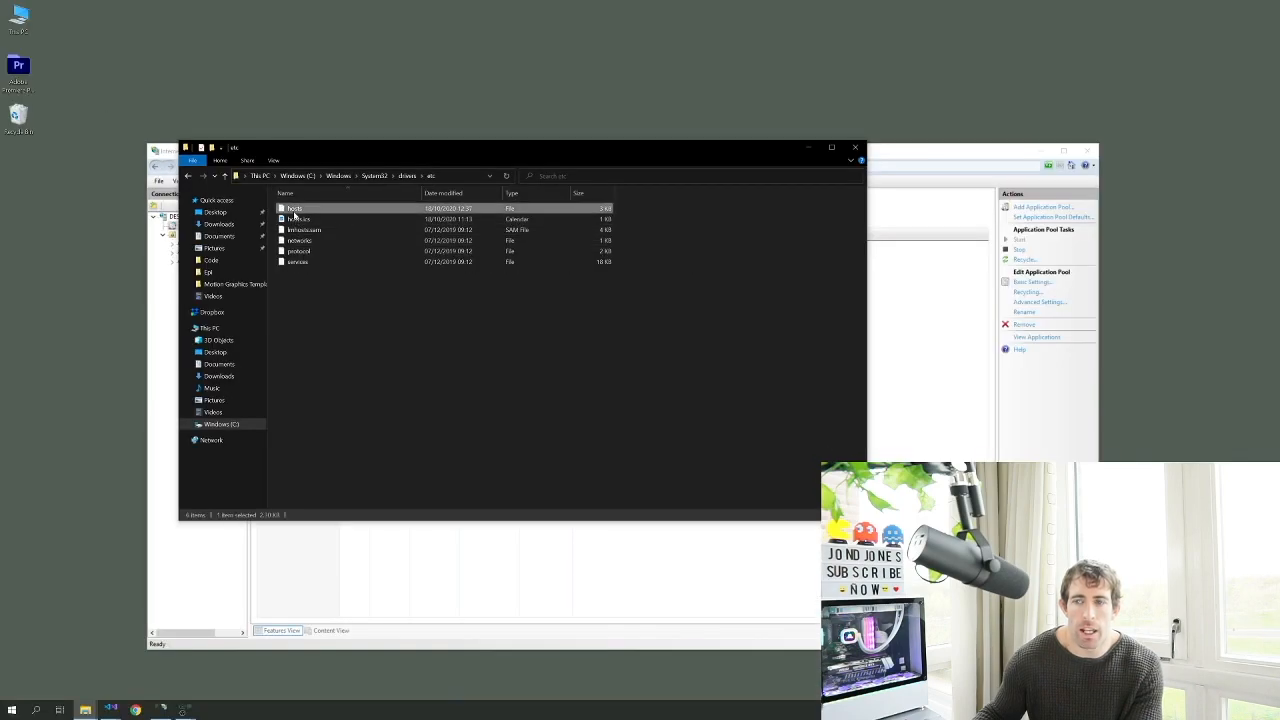
pyautogui.rightClick(295, 213)
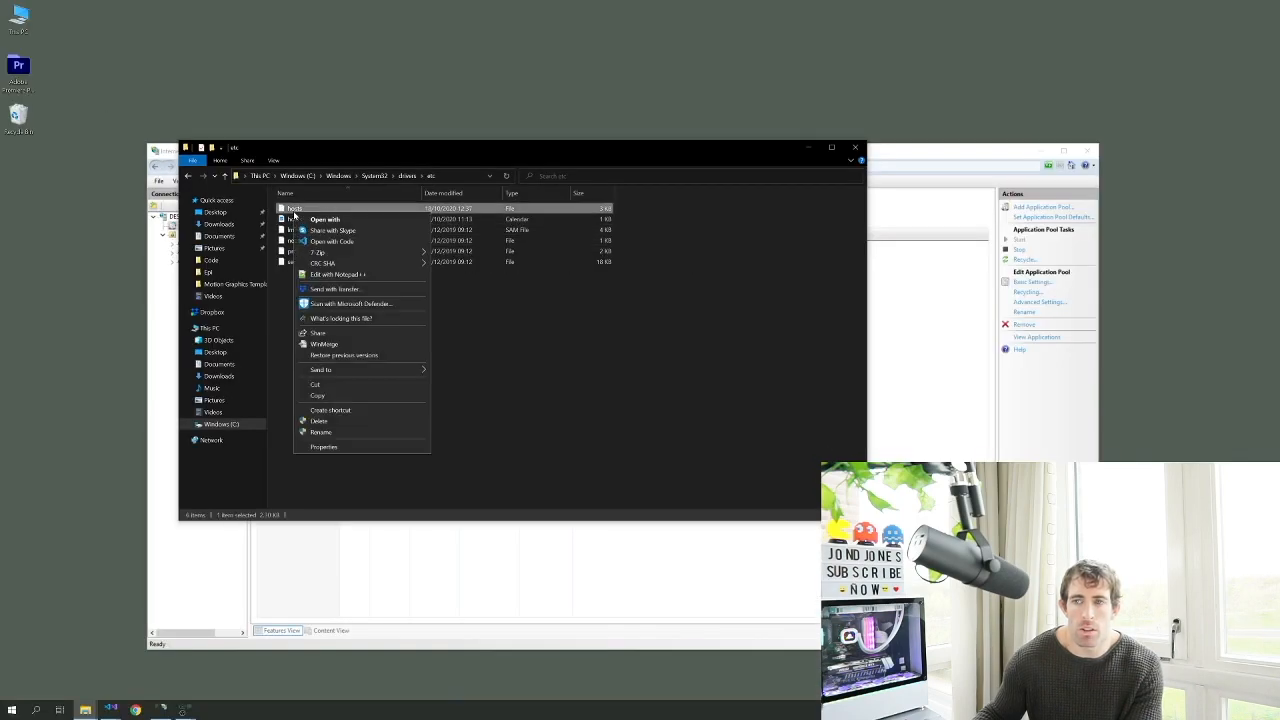
pyautogui.click(358, 241)
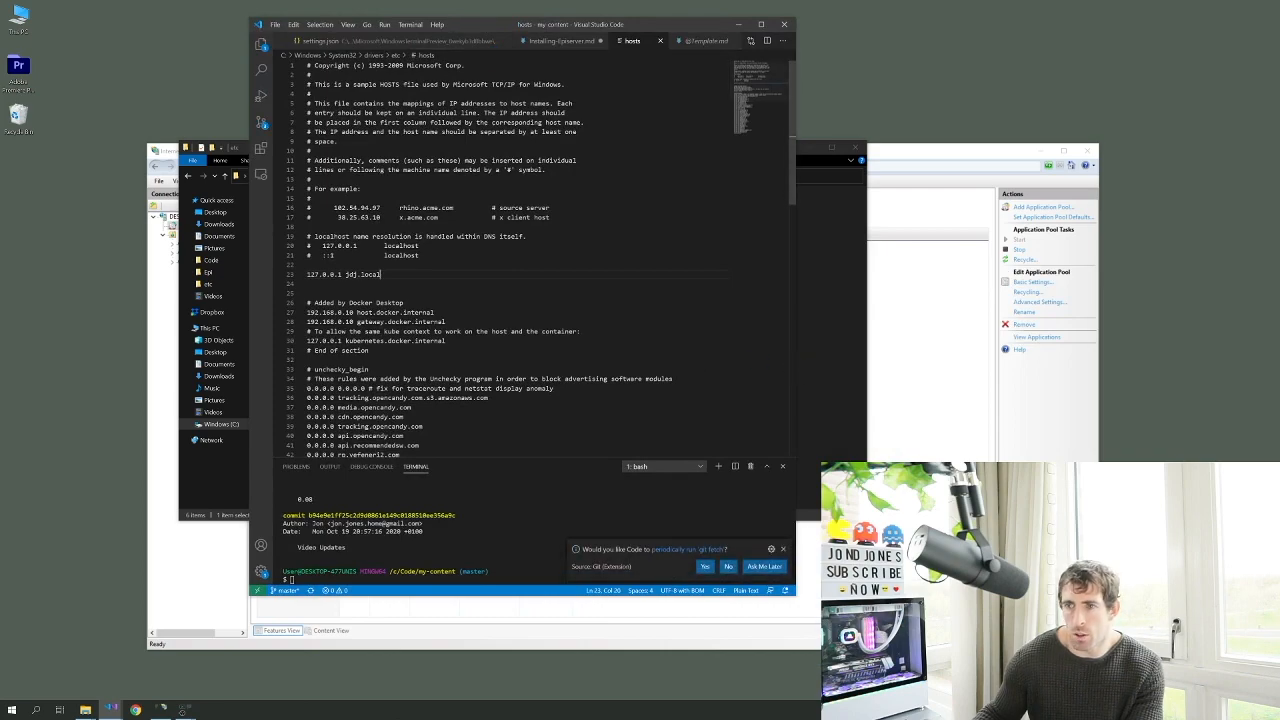
# Add a '127.0.0.1 epi.local' line after jdj.local and save hosts with administrator rights
pyautogui.moveTo(369, 246); pyautogui.dragTo(420, 246)
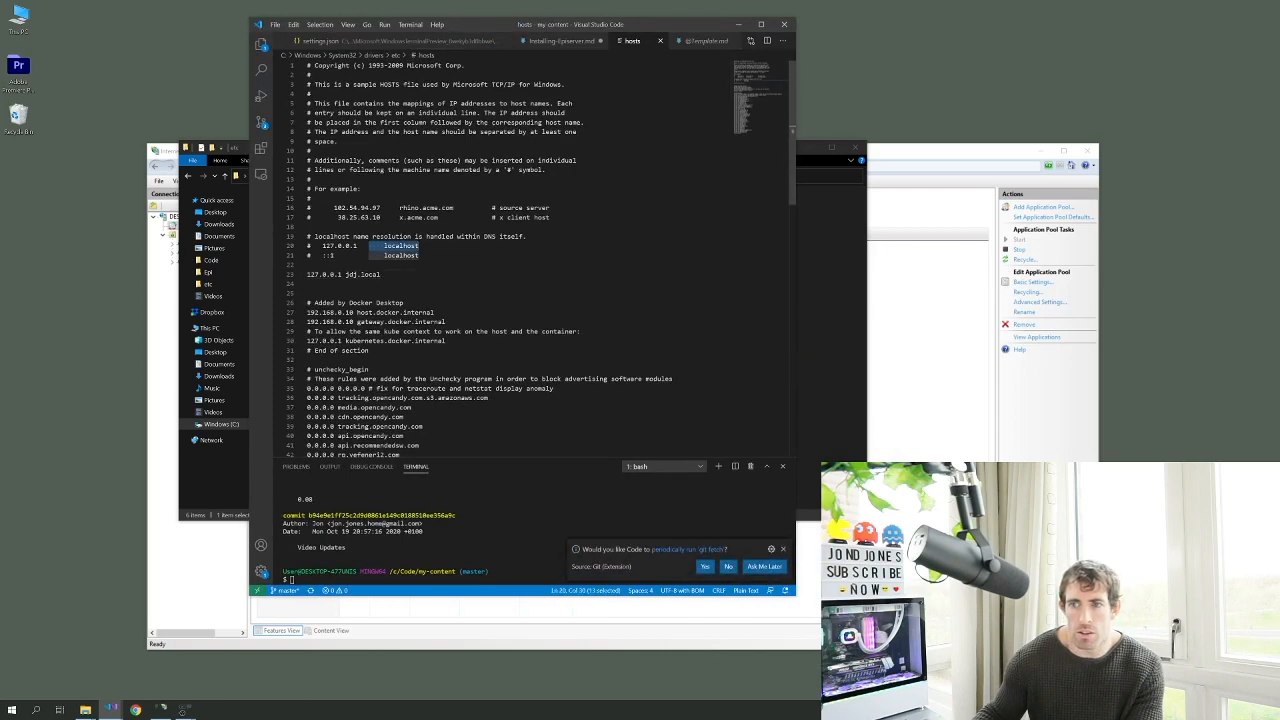
pyautogui.click(308, 265)
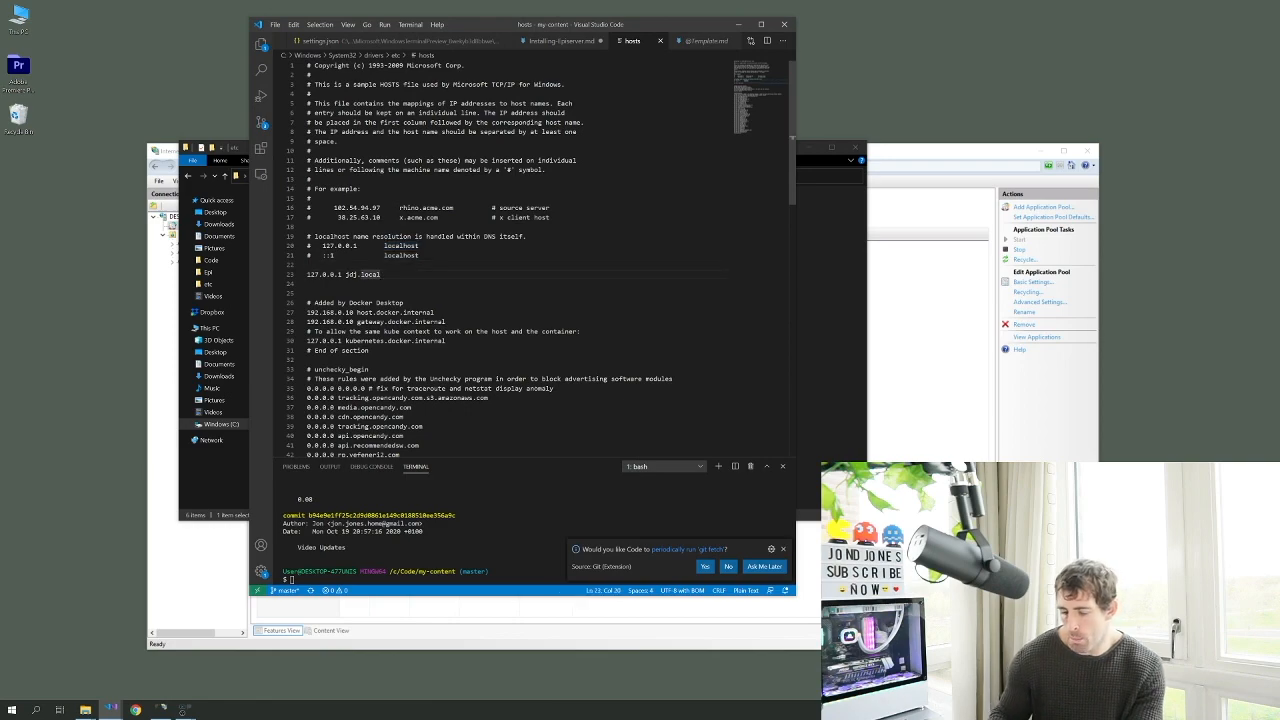
pyautogui.press('Return')
pyautogui.write('127')
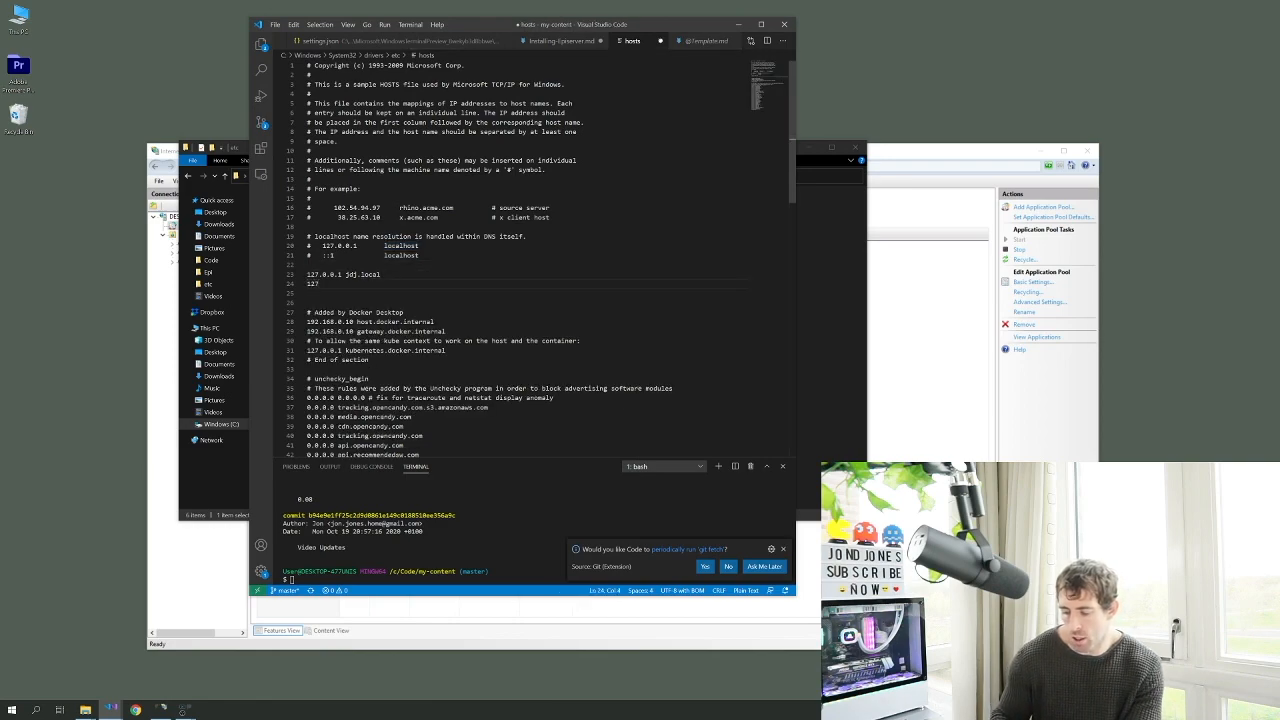
pyautogui.write('.0.0.1')
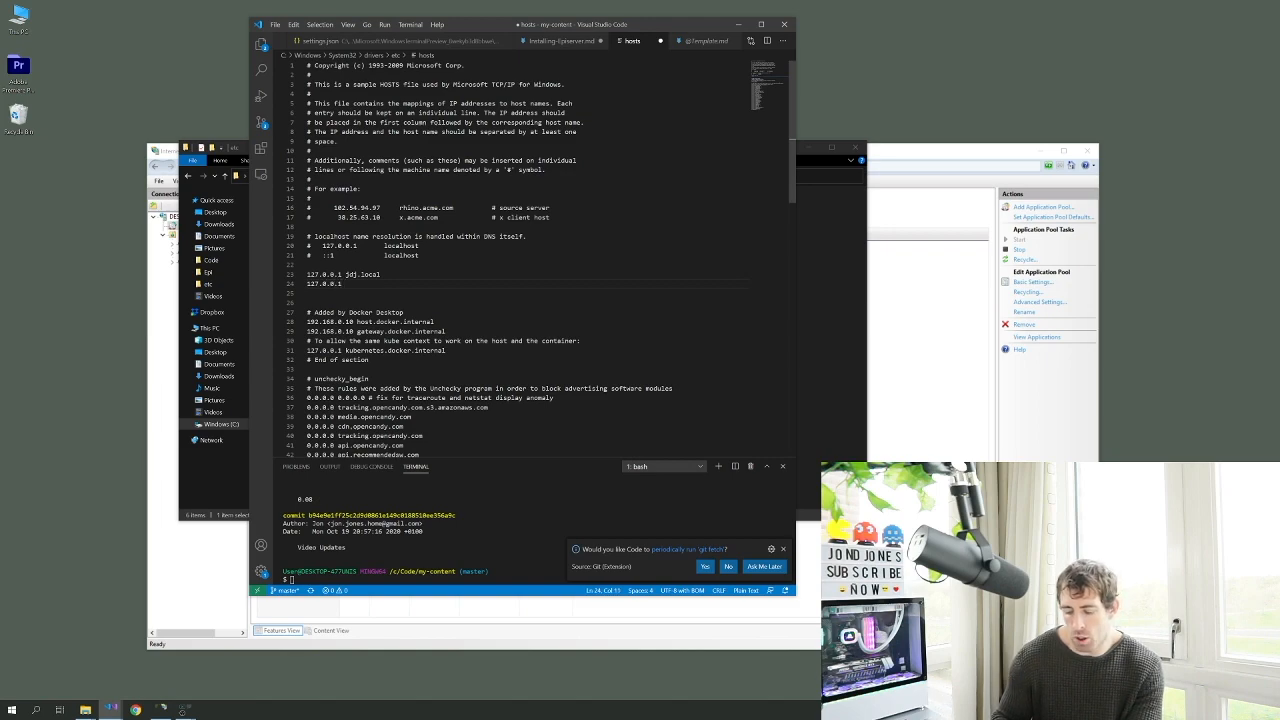
pyautogui.write('api.local')
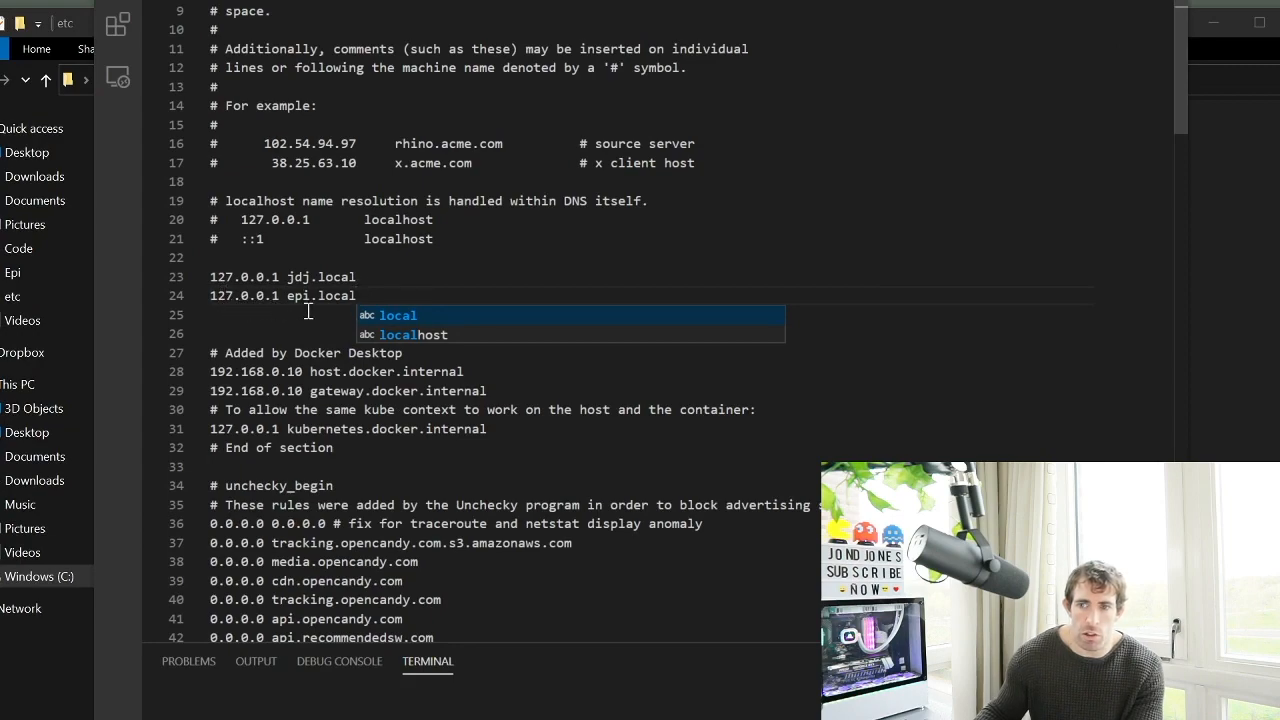
pyautogui.click(495, 270)
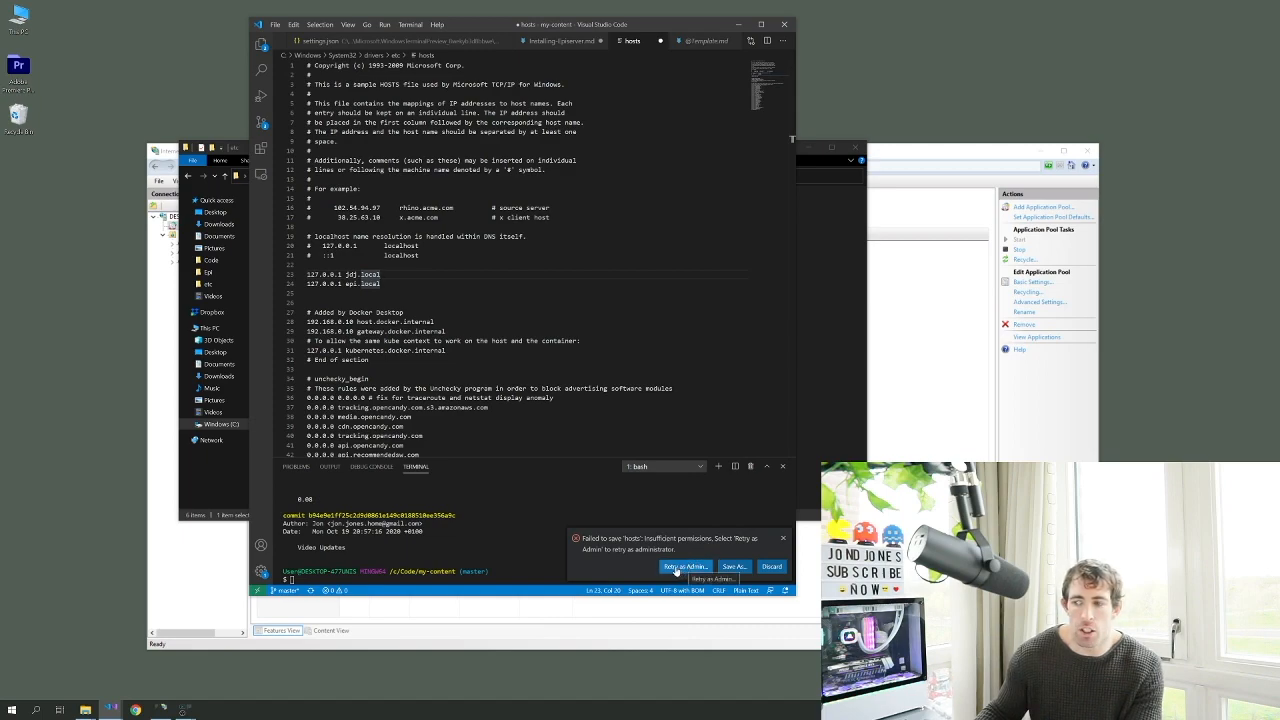
pyautogui.click(676, 567)
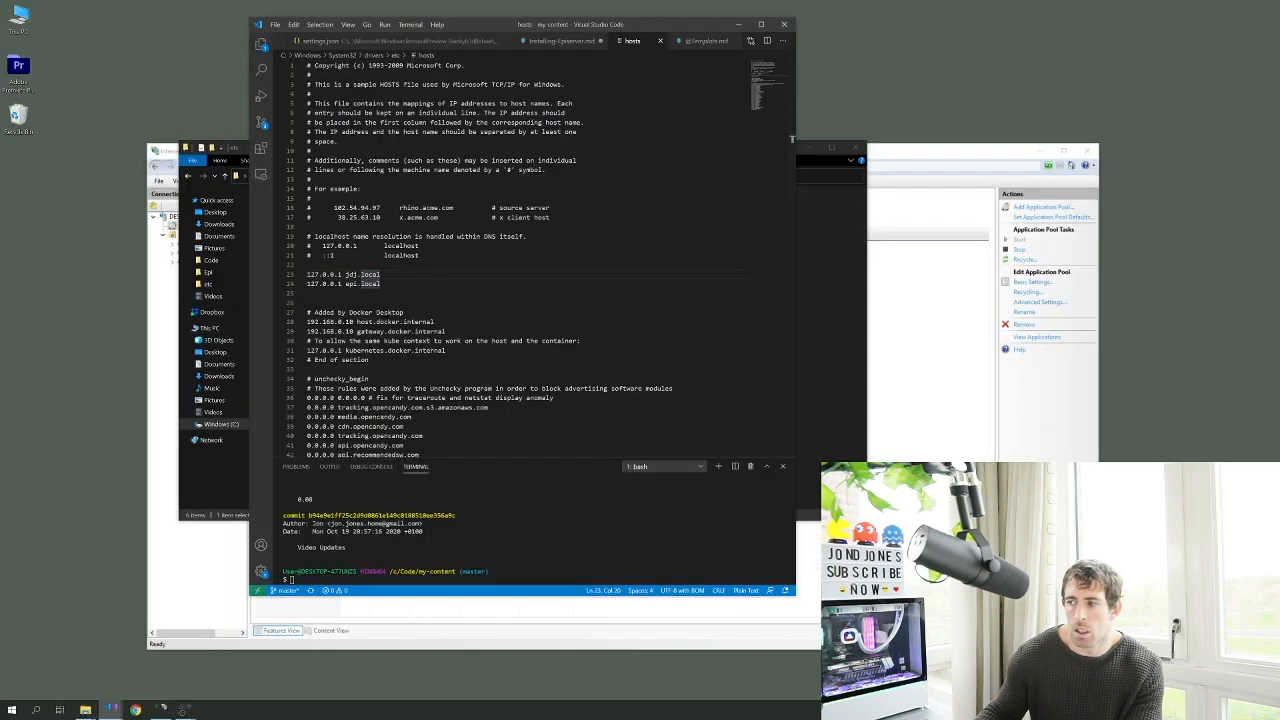
pyautogui.click(160, 710)
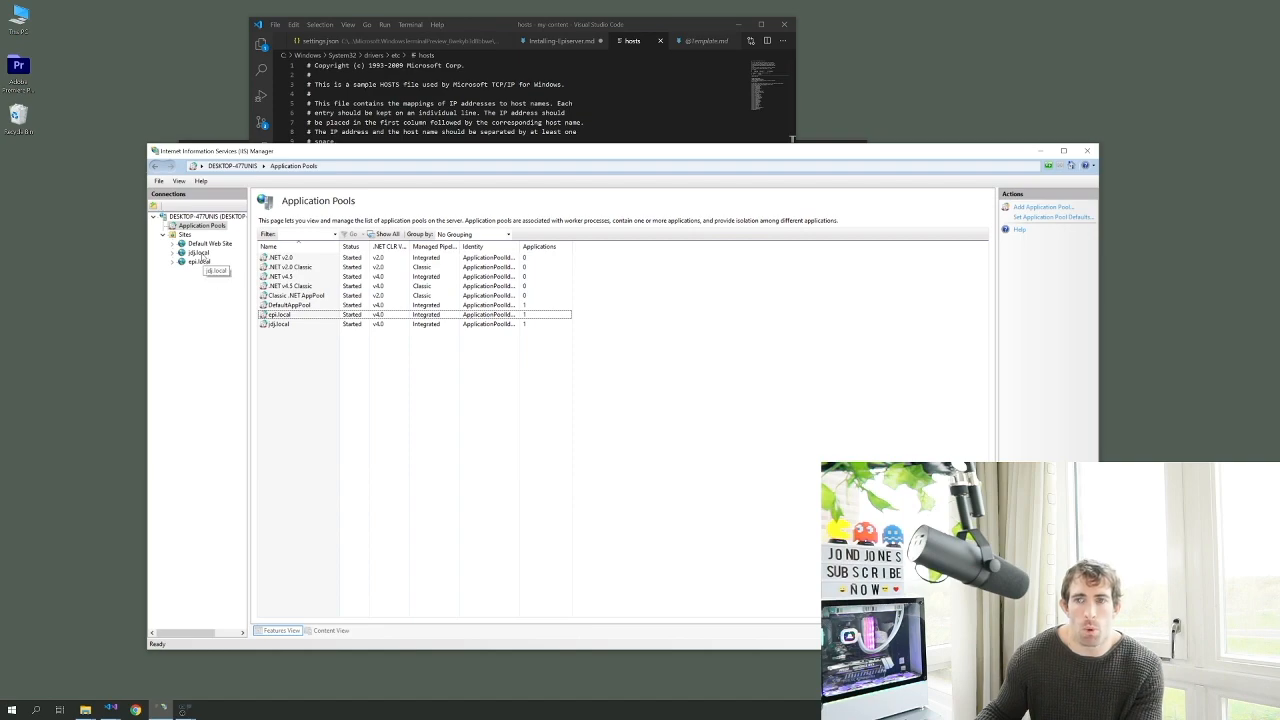
# Verify epi.local's http binding uses port 80 and host name epi.local, leaving it unchanged
pyautogui.click(199, 261)
pyautogui.rightClick(200, 262)
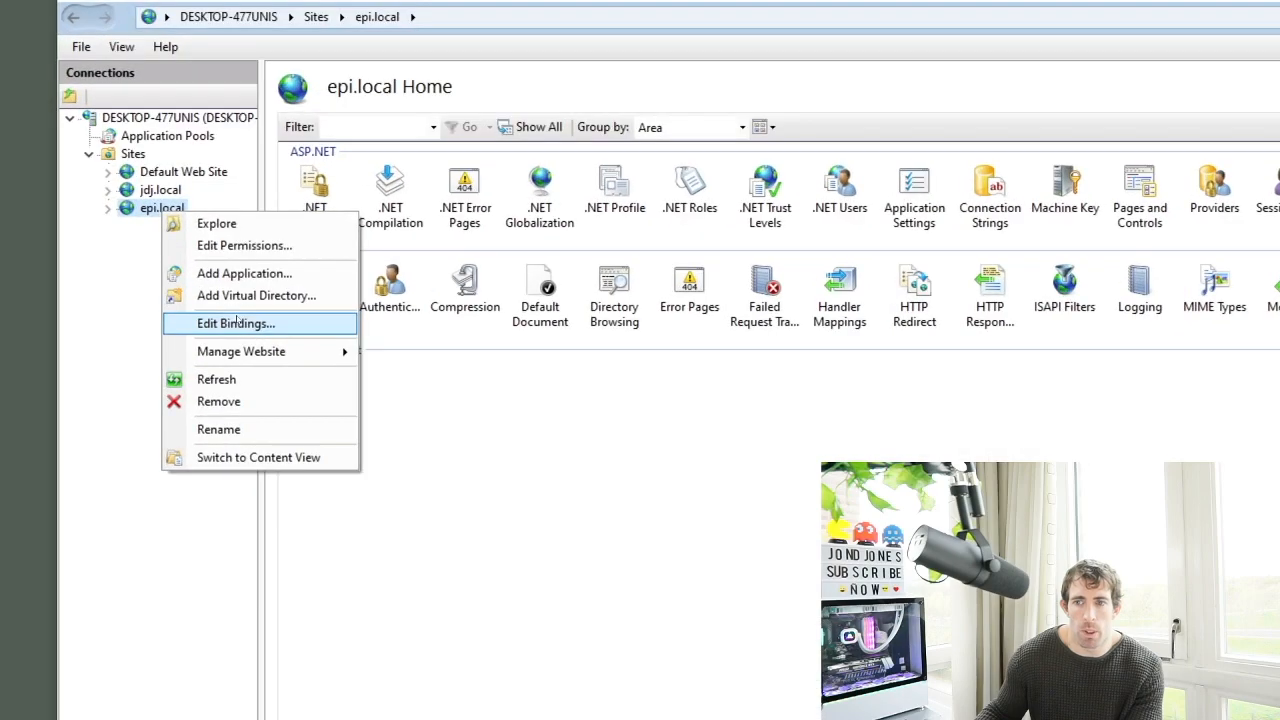
pyautogui.click(234, 324)
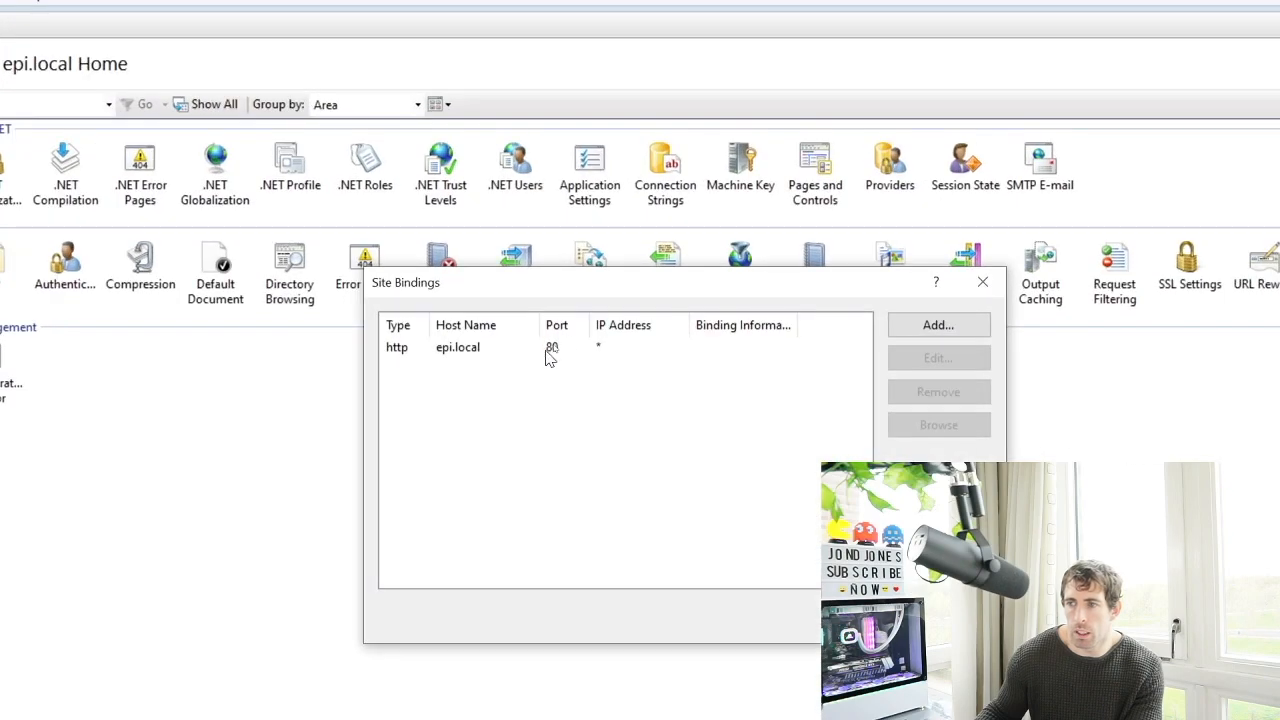
pyautogui.click(555, 342)
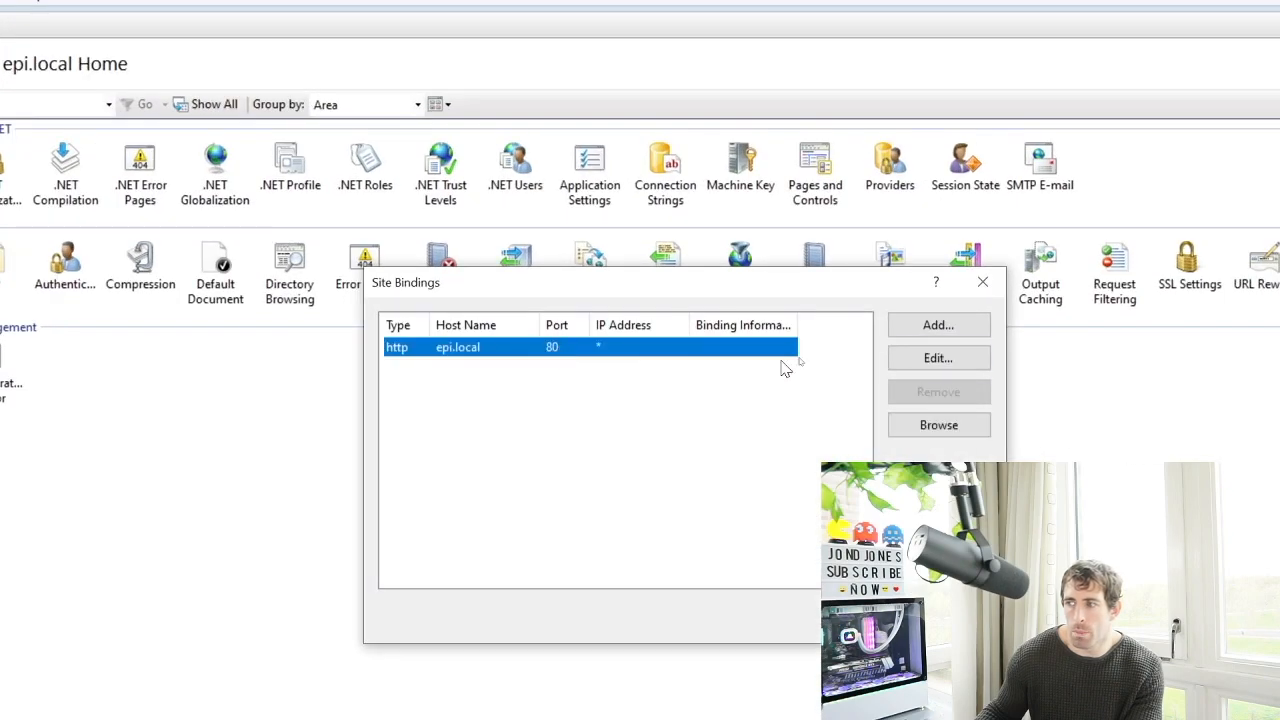
pyautogui.click(975, 358)
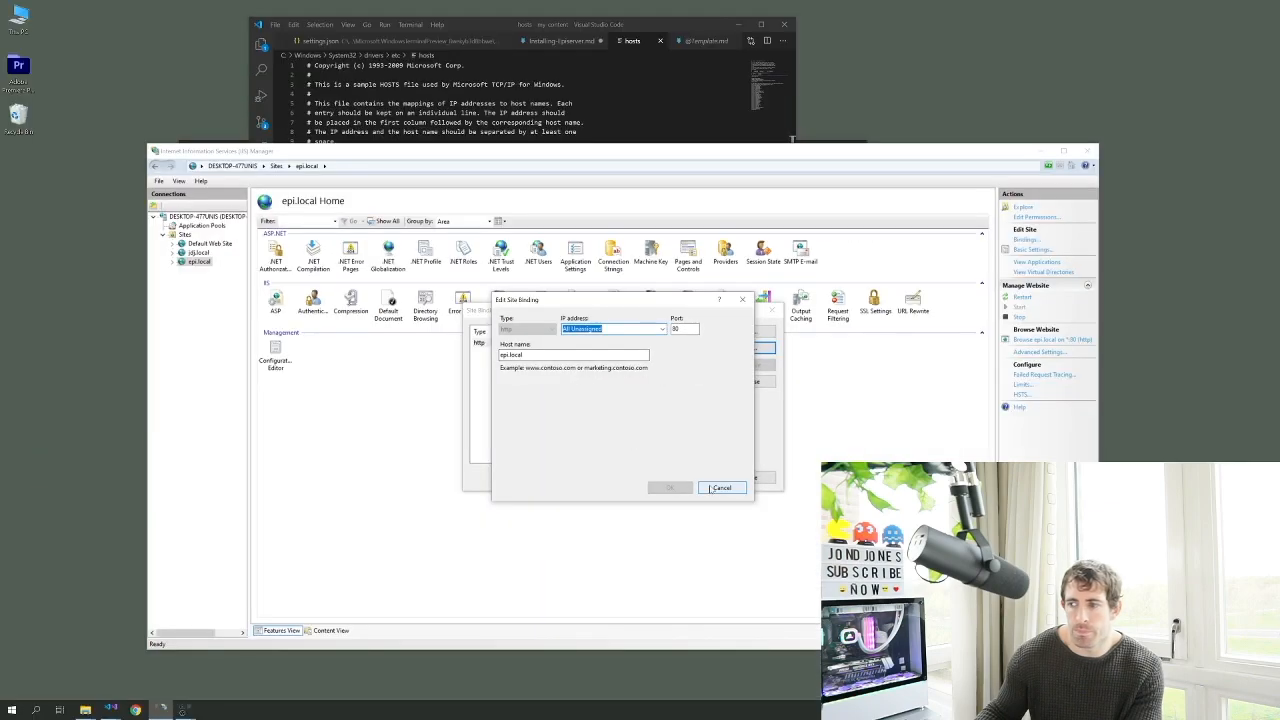
pyautogui.click(899, 637)
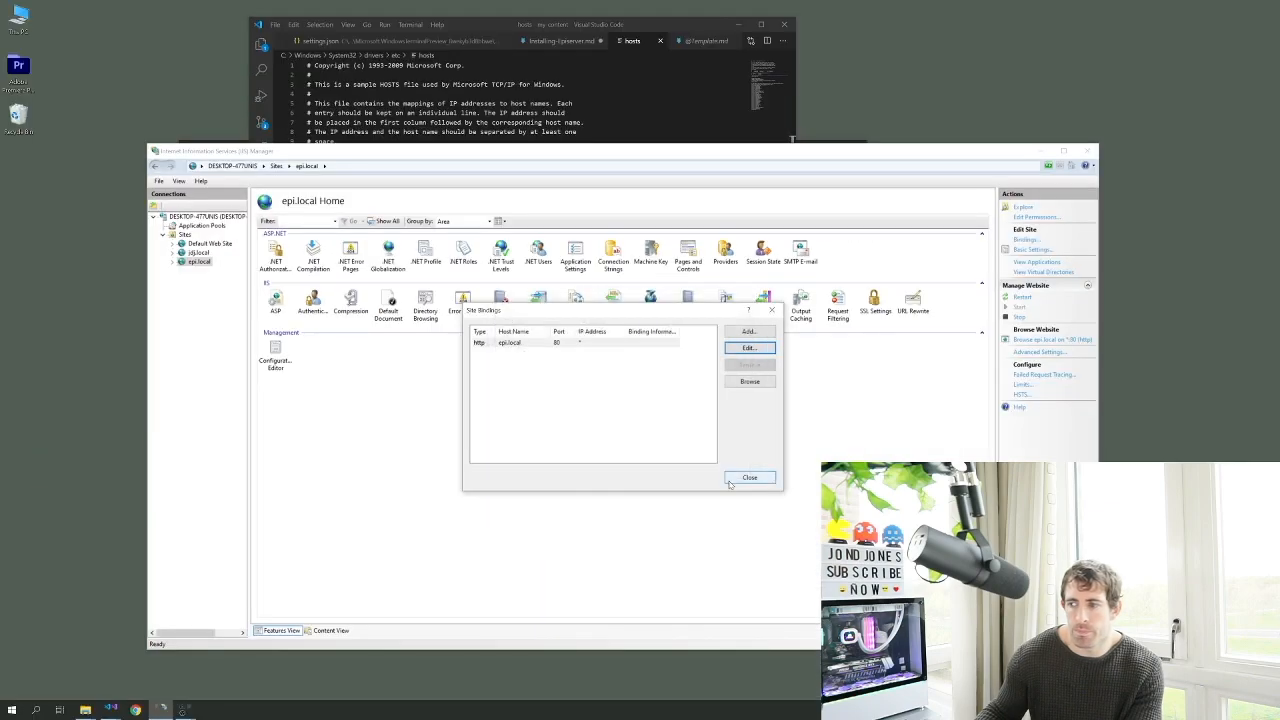
pyautogui.click(909, 625)
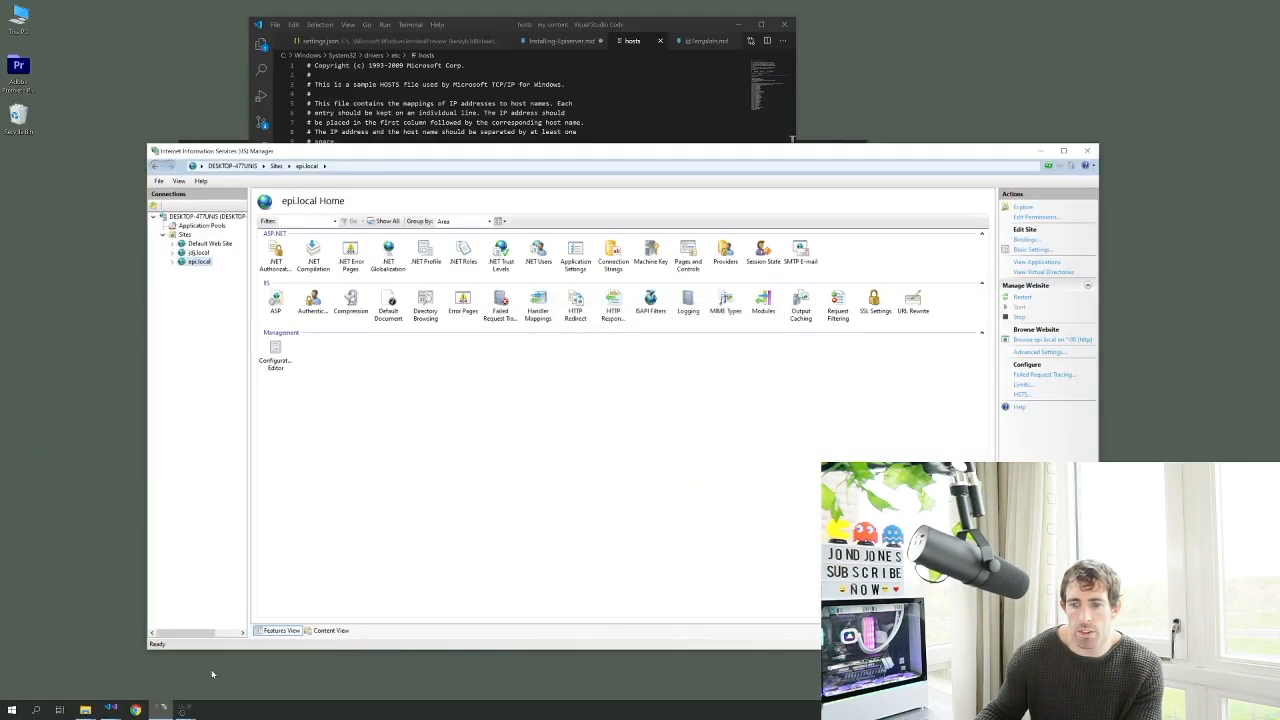
pyautogui.click(135, 710)
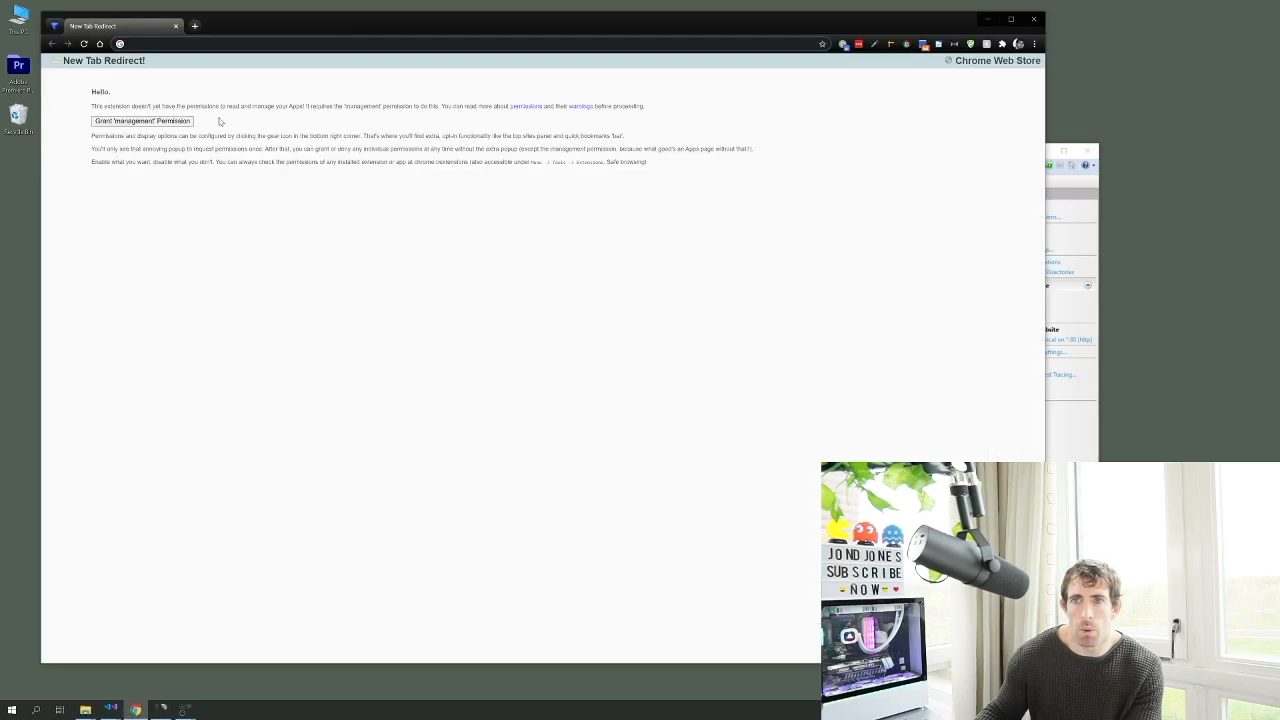
# Load epi.local in Chrome, which returns a SQL Server connection error
pyautogui.write('epilocal')
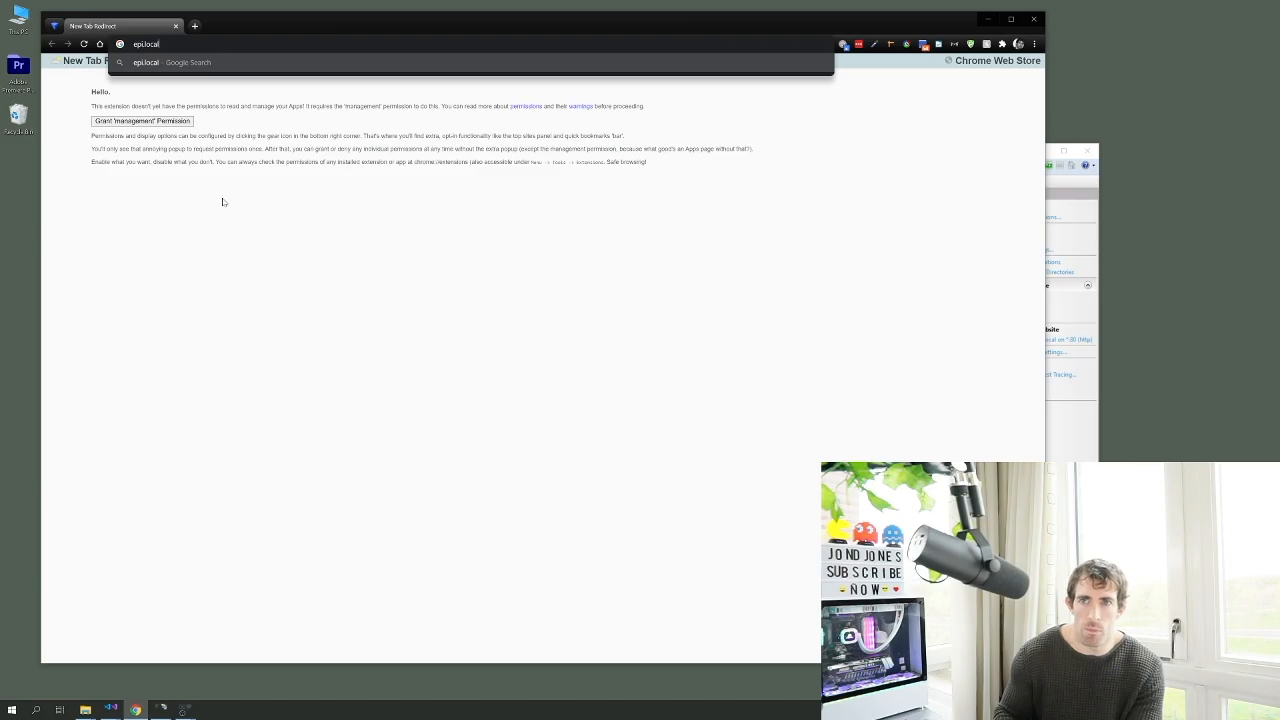
pyautogui.press('Return')
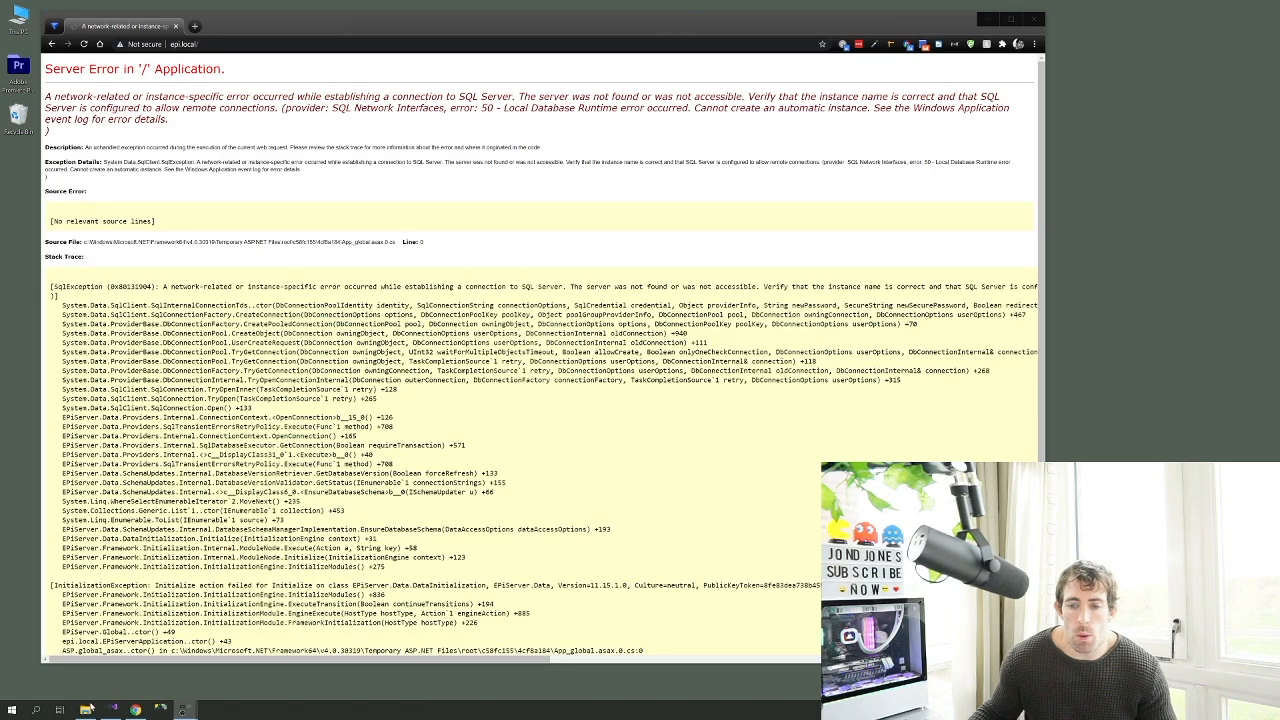
pyautogui.click(110, 710)
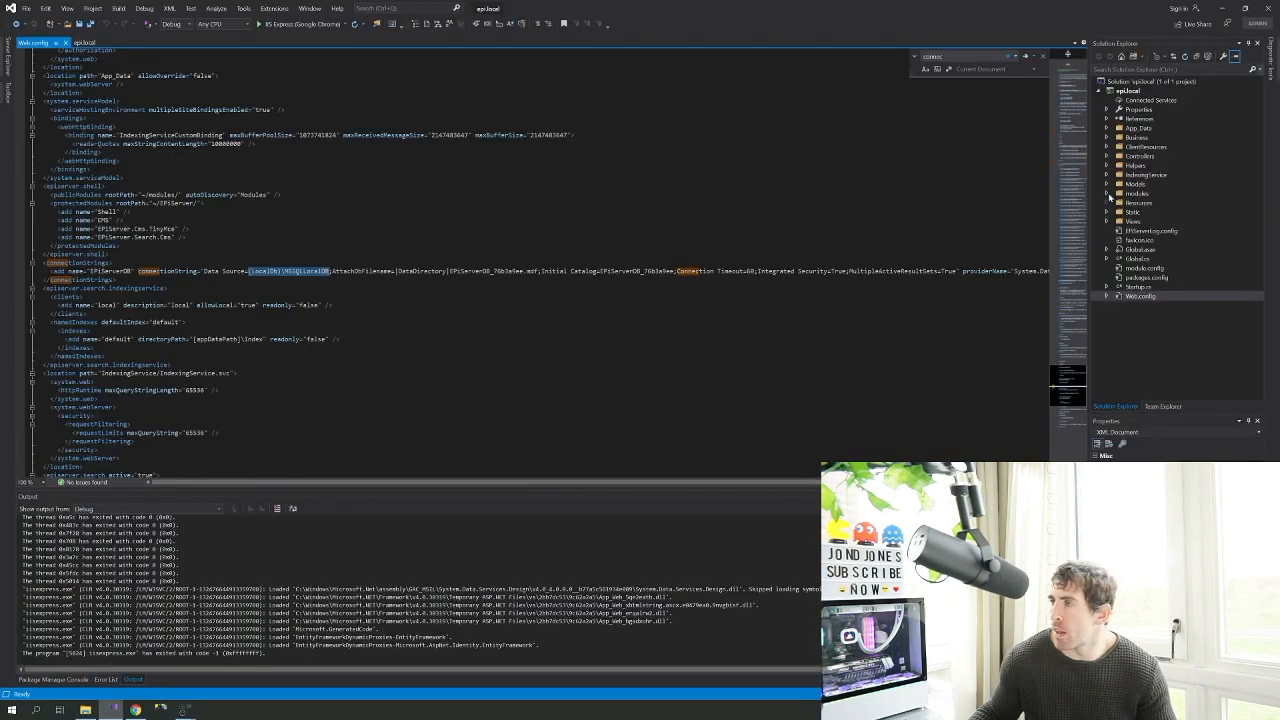
# Open the project's App_Data folder, holding EPiServerDB_76b3a9ee.mdf, in File Explorer
pyautogui.click(1107, 129)
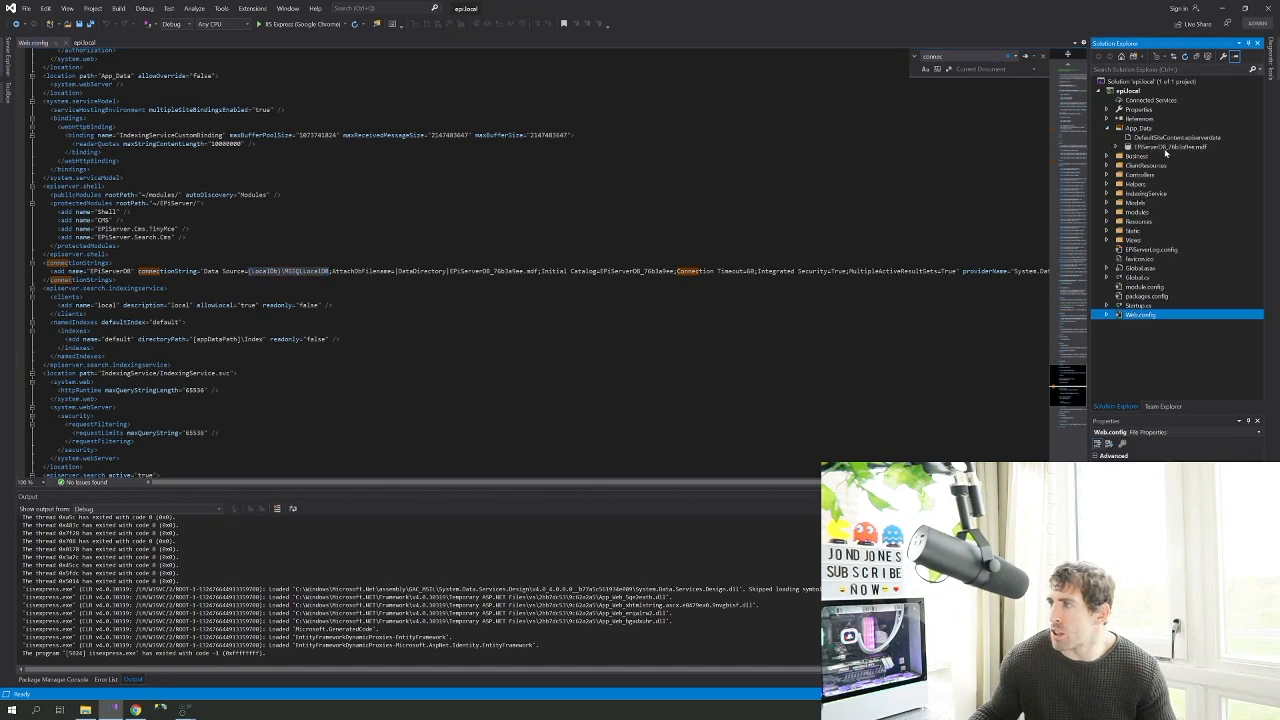
pyautogui.click(1166, 148)
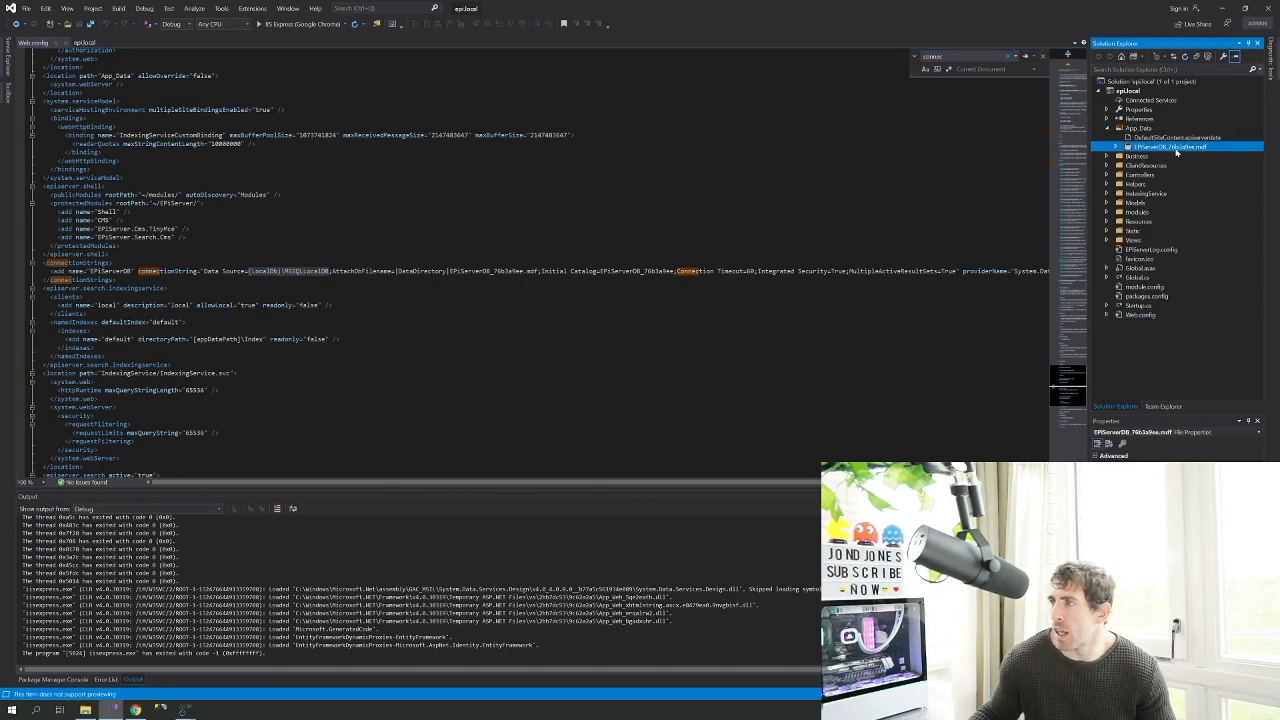
pyautogui.rightClick(1142, 129)
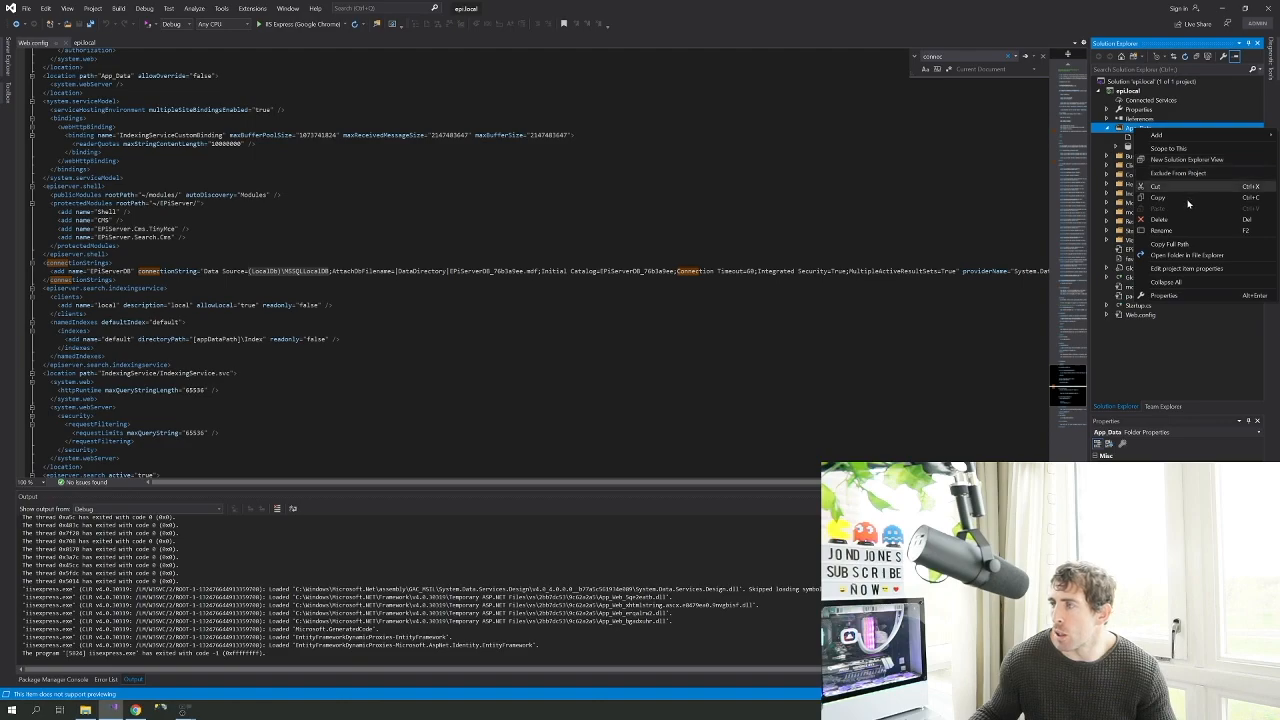
pyautogui.click(1194, 256)
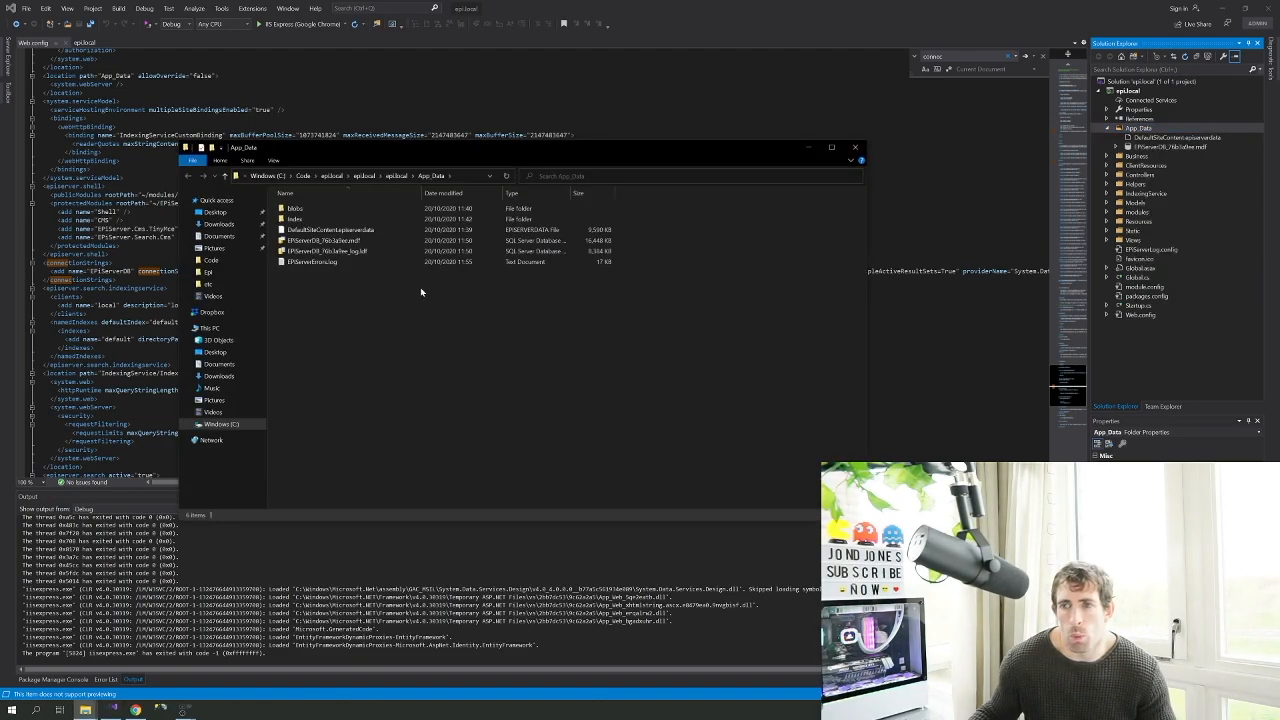
# Select the EPiServerDB .mdf and .ldf files and go up to C:\Code
pyautogui.click(345, 251)
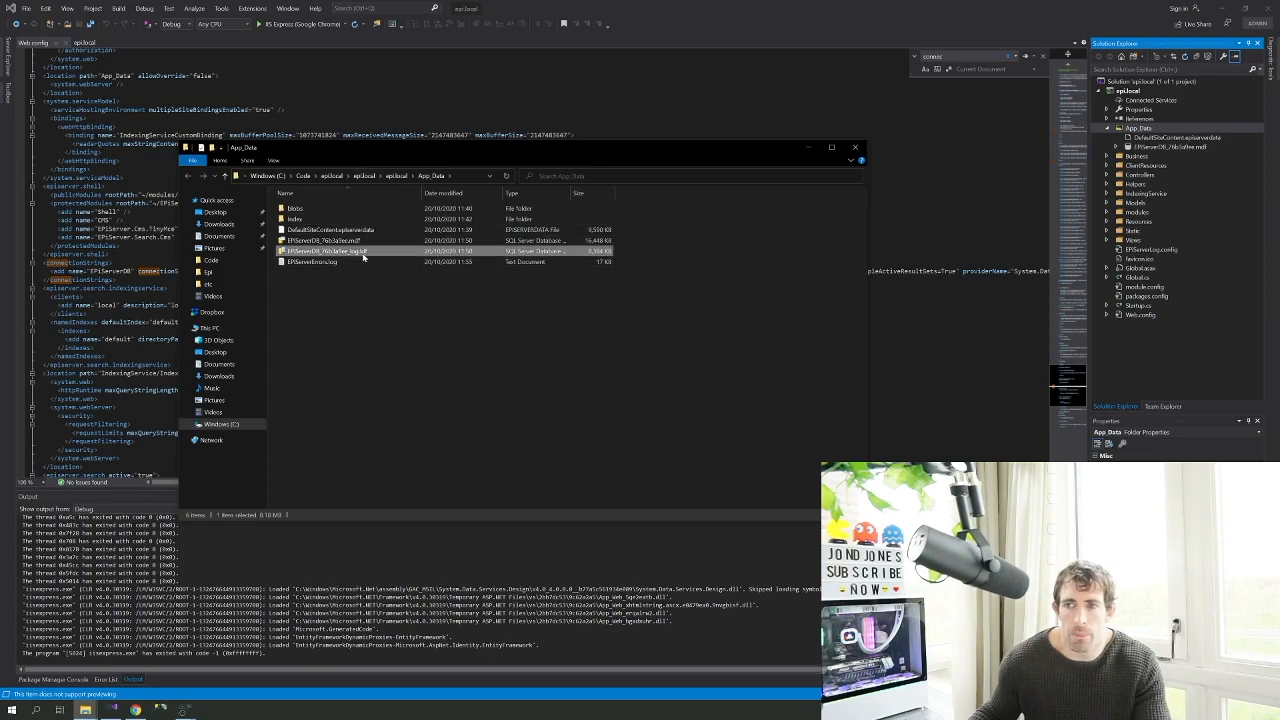
pyautogui.keyDown('ctrl'); pyautogui.click(342, 242); pyautogui.keyUp('ctrl')
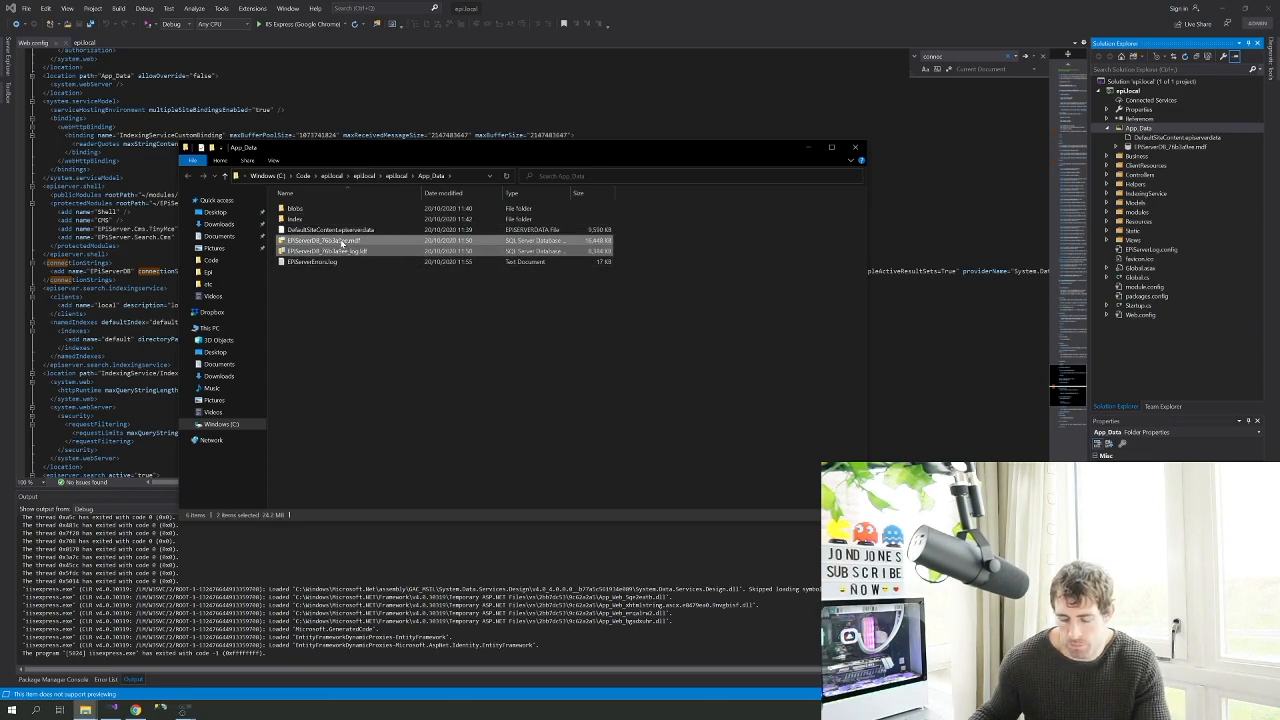
pyautogui.click(398, 177)
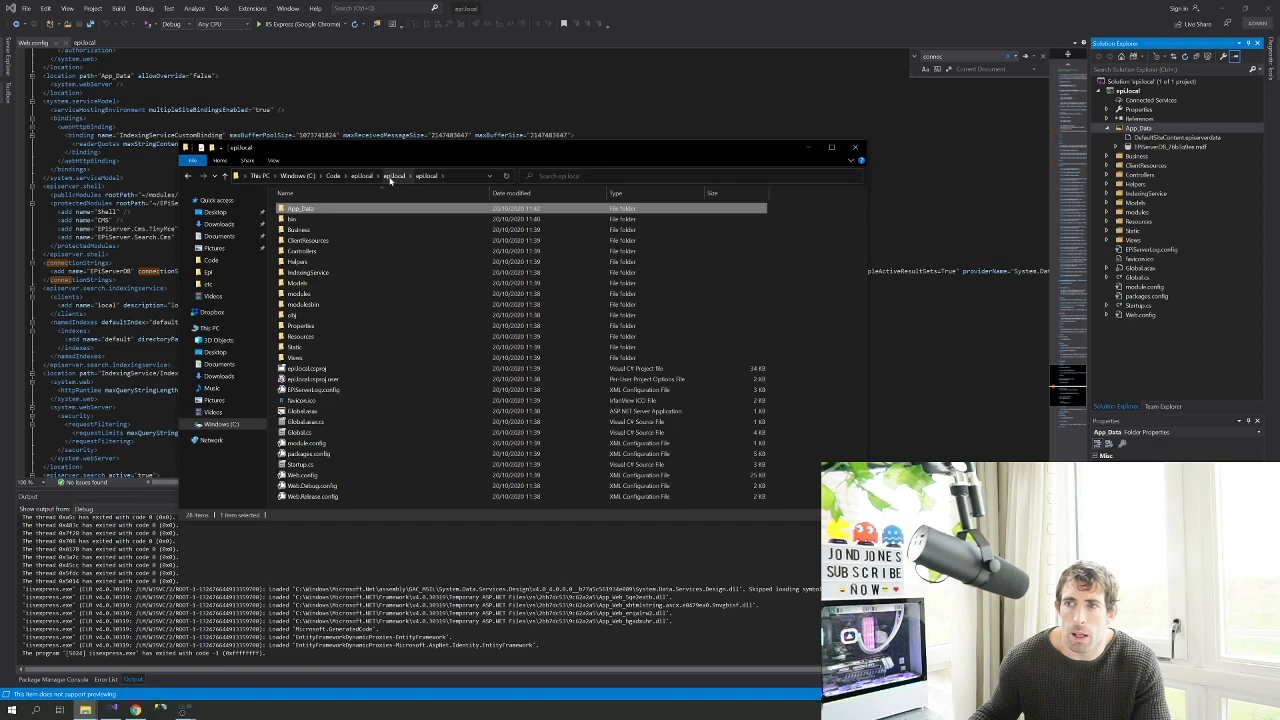
pyautogui.click(340, 177)
pyautogui.click(334, 177)
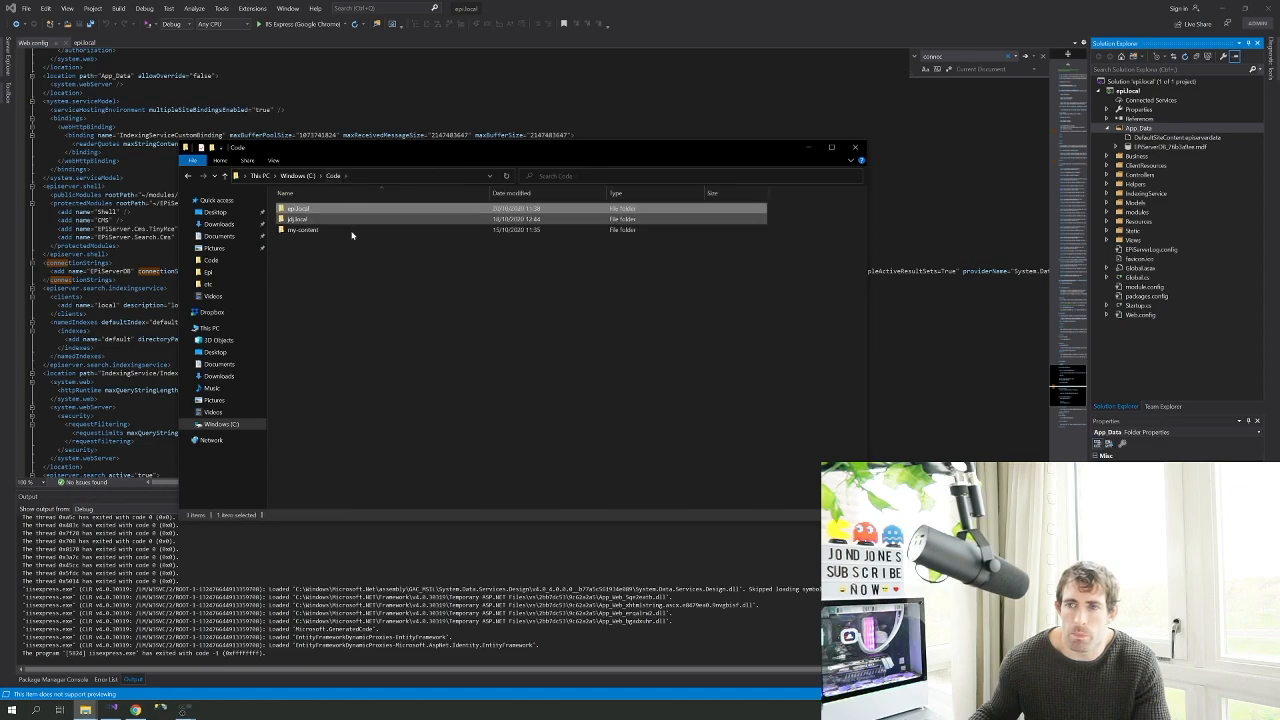
# Create a 'database' folder in C:\Code and paste the two database files into it
pyautogui.rightClick(348, 263)
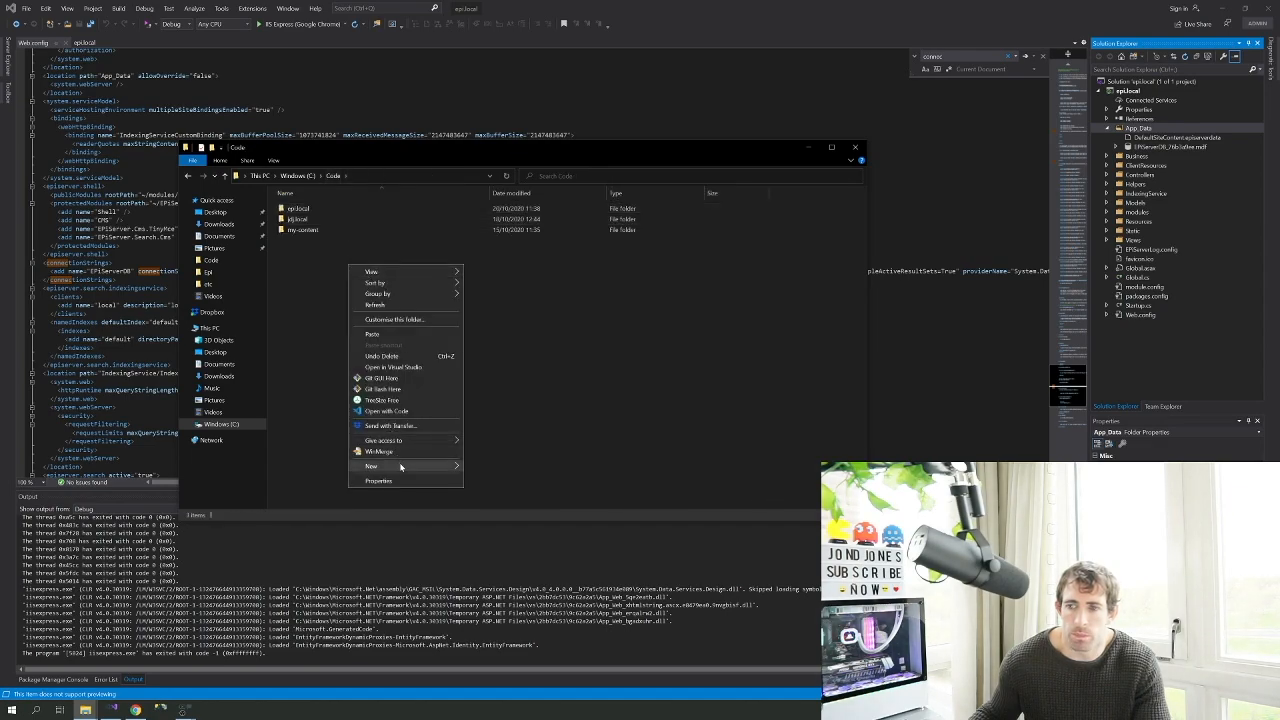
pyautogui.click(480, 467)
pyautogui.write('database')
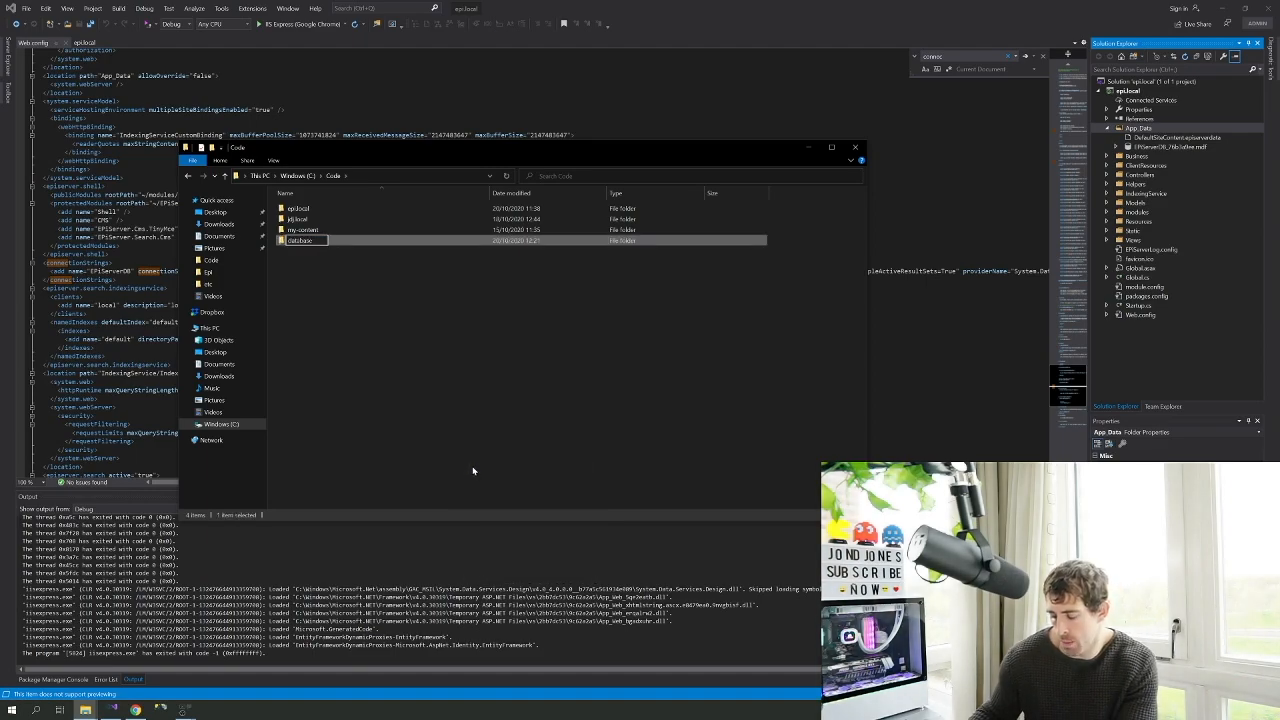
pyautogui.press('Return')
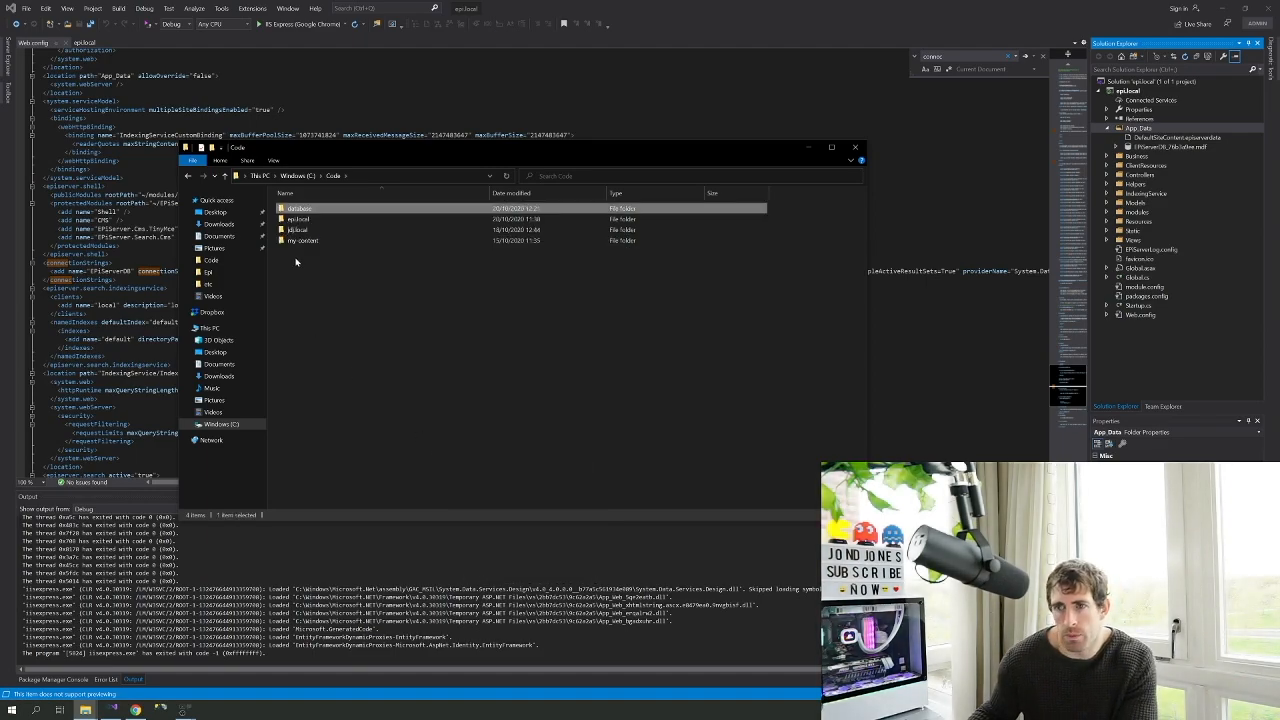
pyautogui.doubleClick(311, 212)
pyautogui.hotkey('ctrl', 'v')
pyautogui.click(333, 177)
pyautogui.rightClick(303, 210)
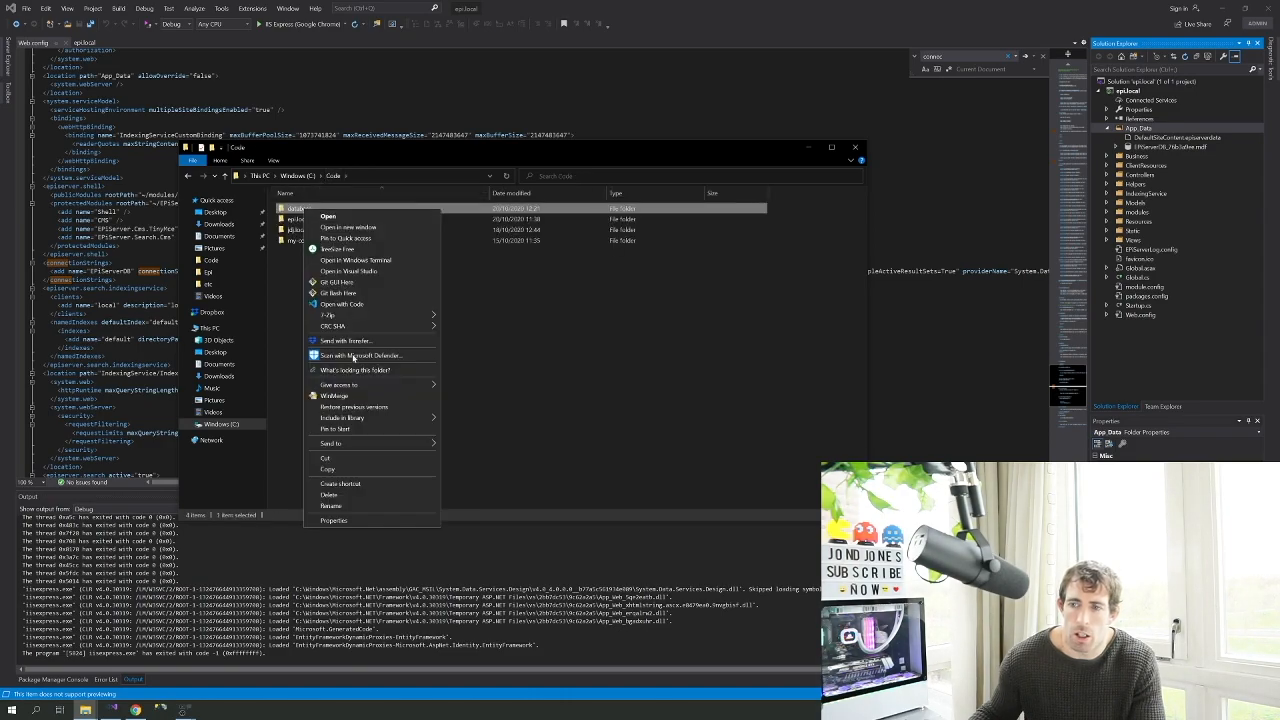
# Add Everyone to the database folder's permissions with Modify allowed, apply, and close the dialogs
pyautogui.click(335, 515)
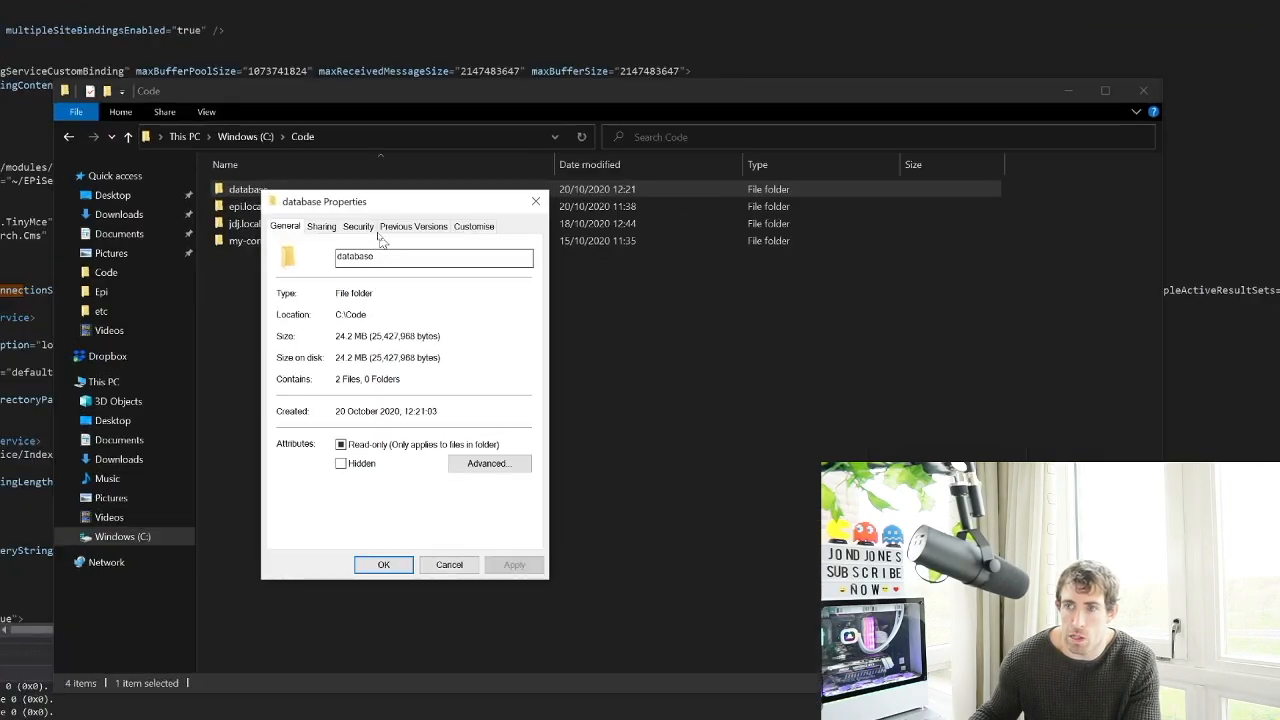
pyautogui.click(360, 227)
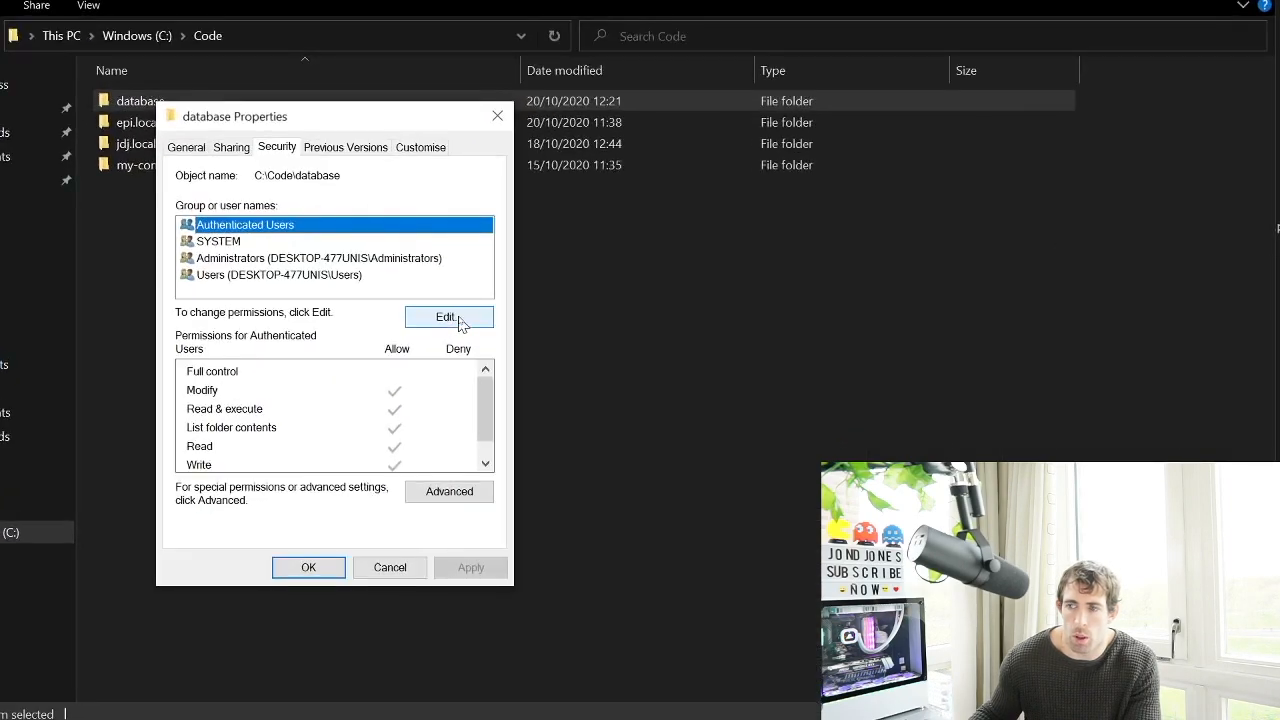
pyautogui.click(453, 316)
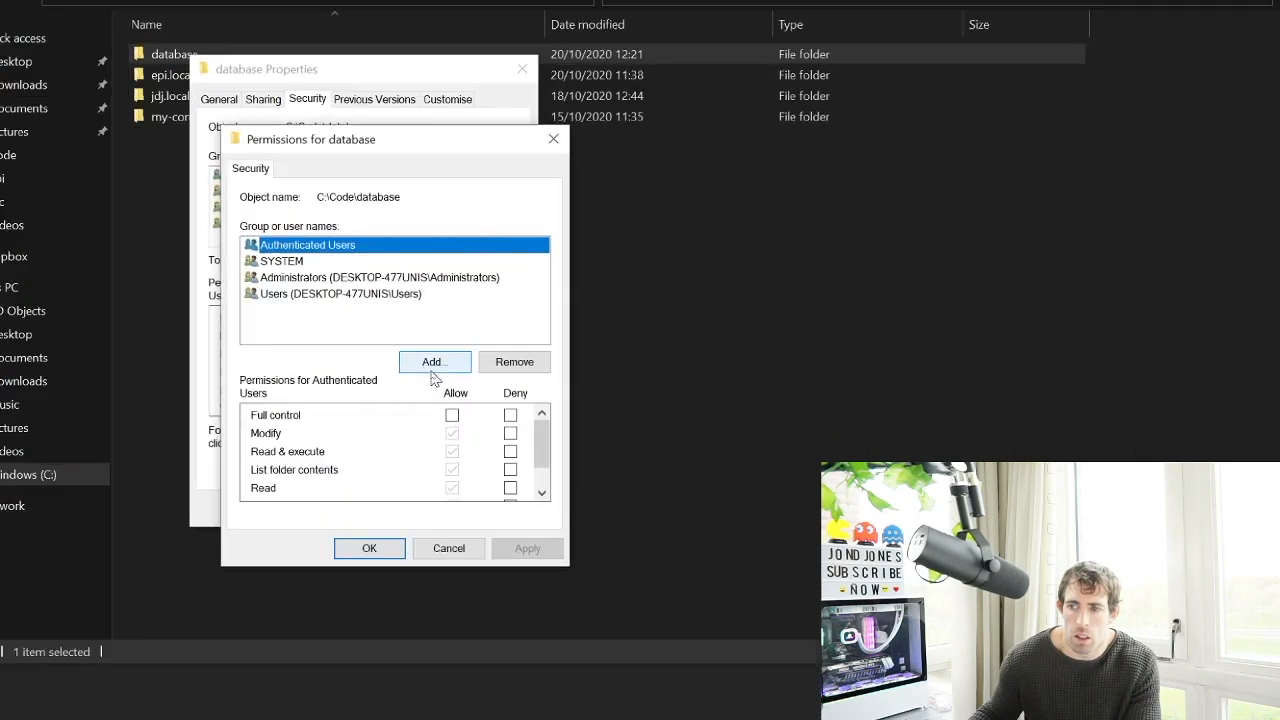
pyautogui.click(432, 368)
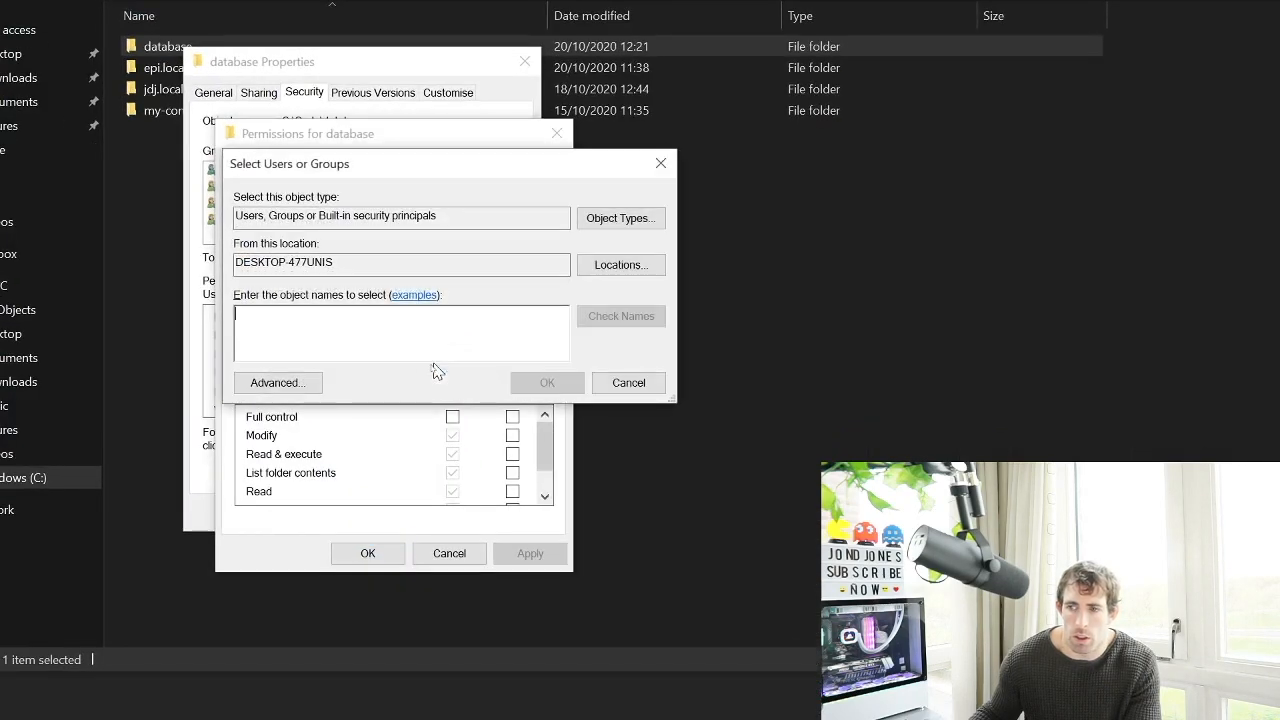
pyautogui.write('everyone')
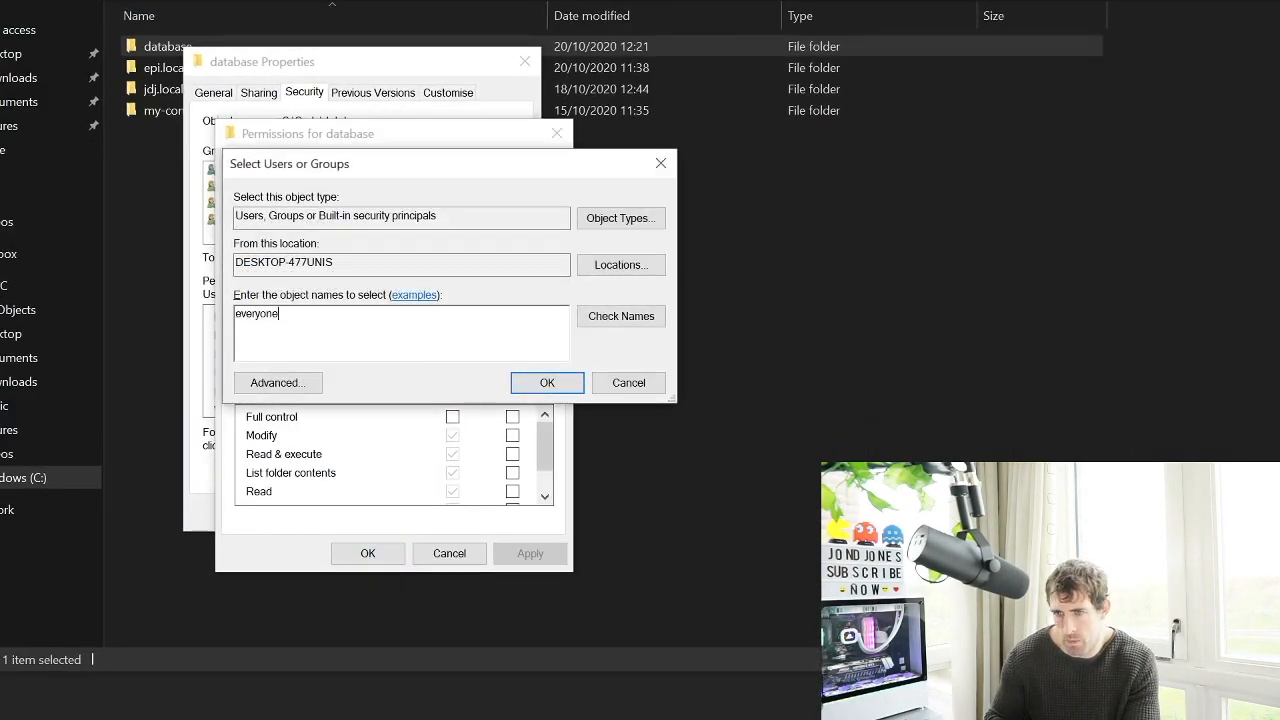
pyautogui.press('Return')
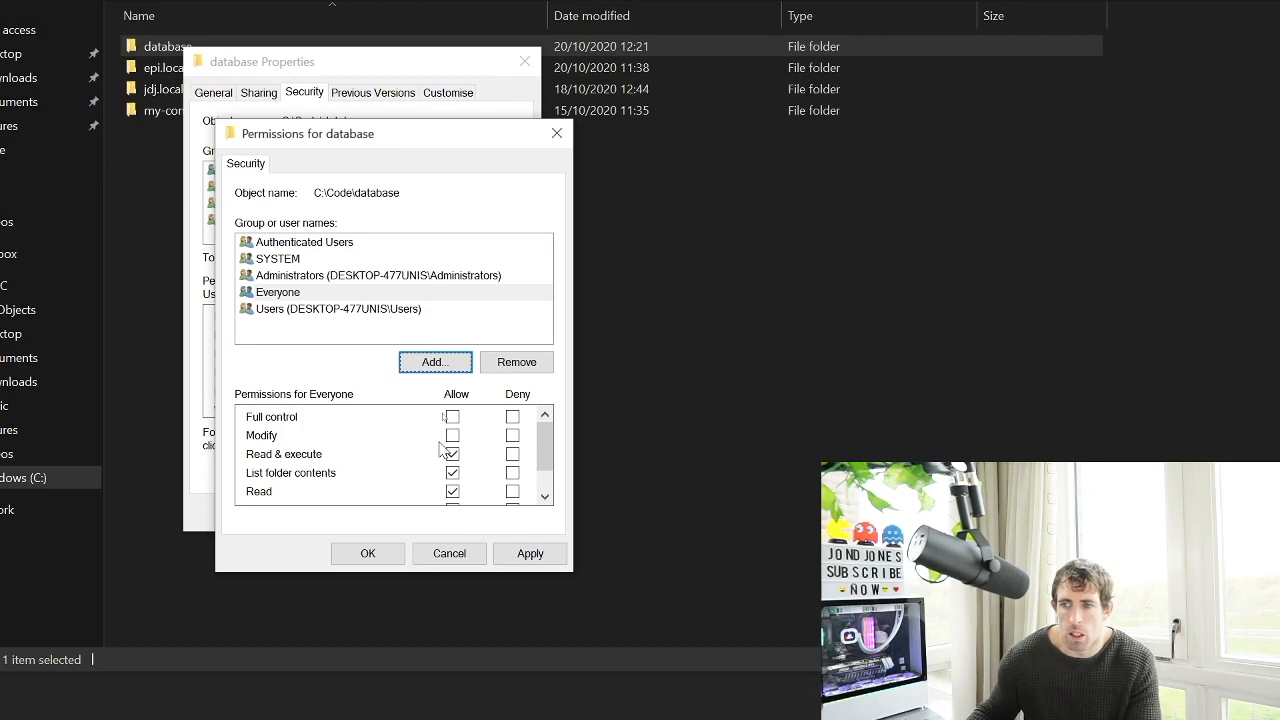
pyautogui.click(452, 434)
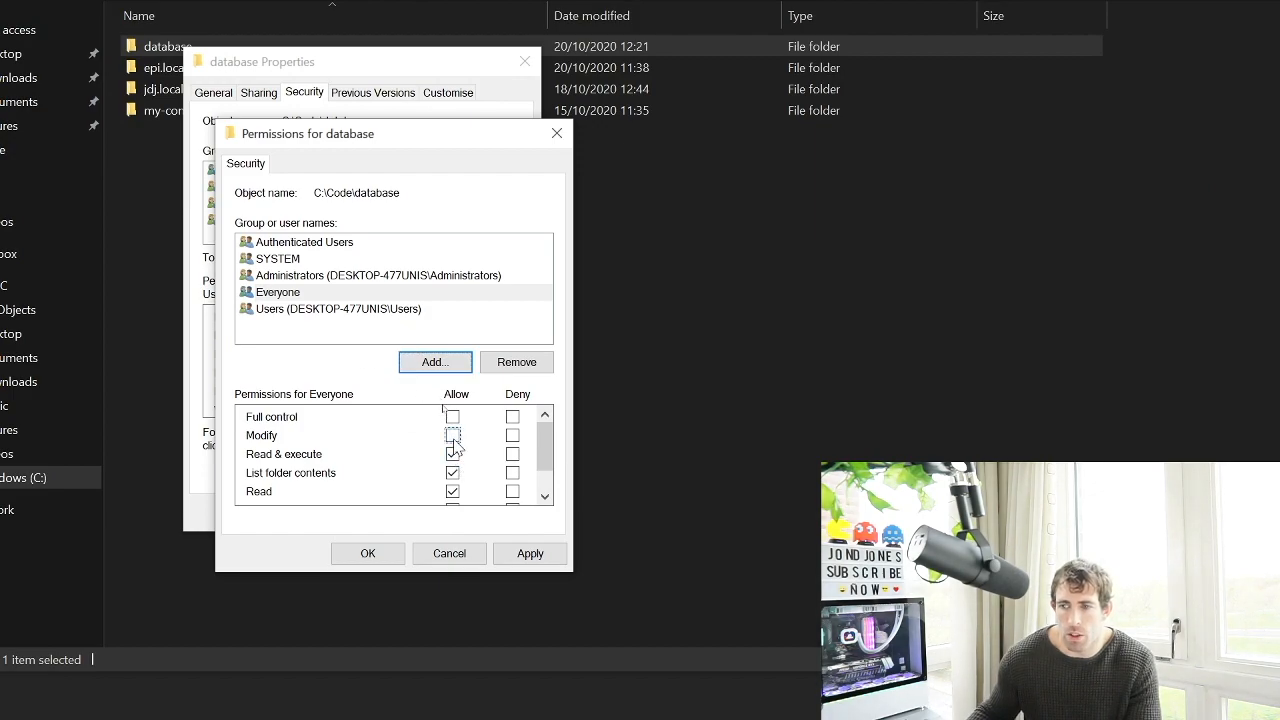
pyautogui.click(530, 560)
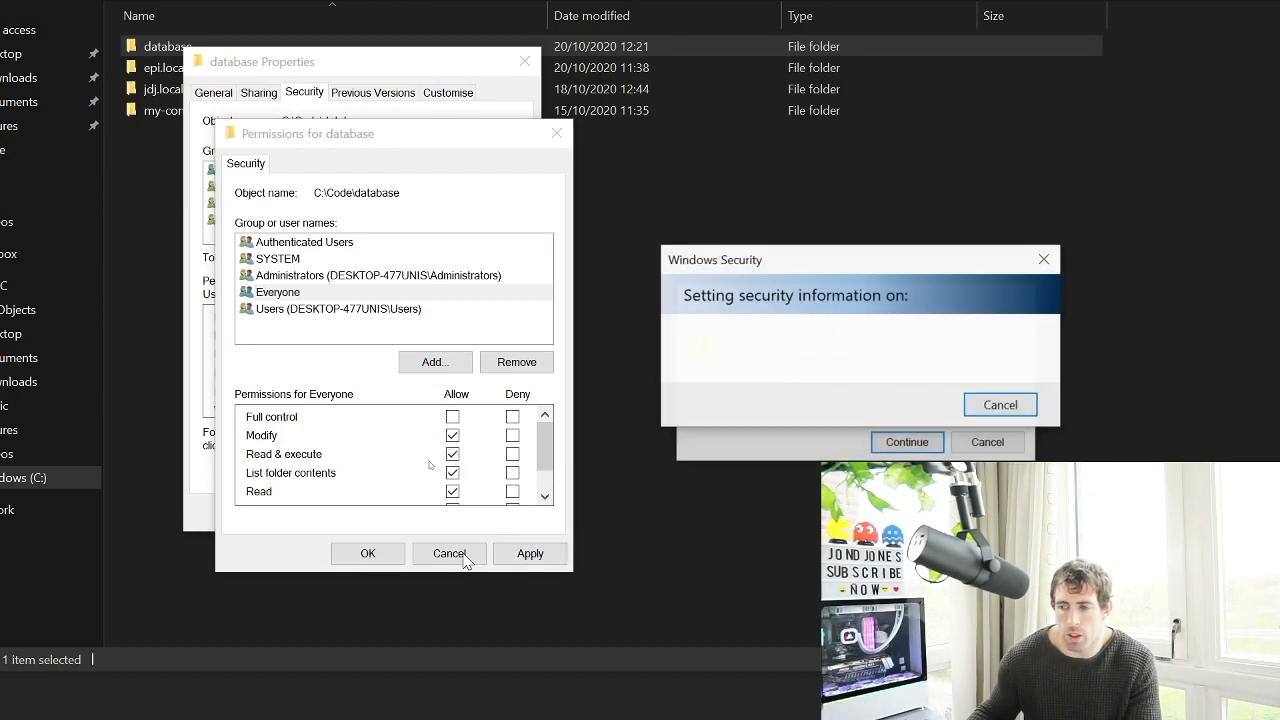
pyautogui.click(935, 445)
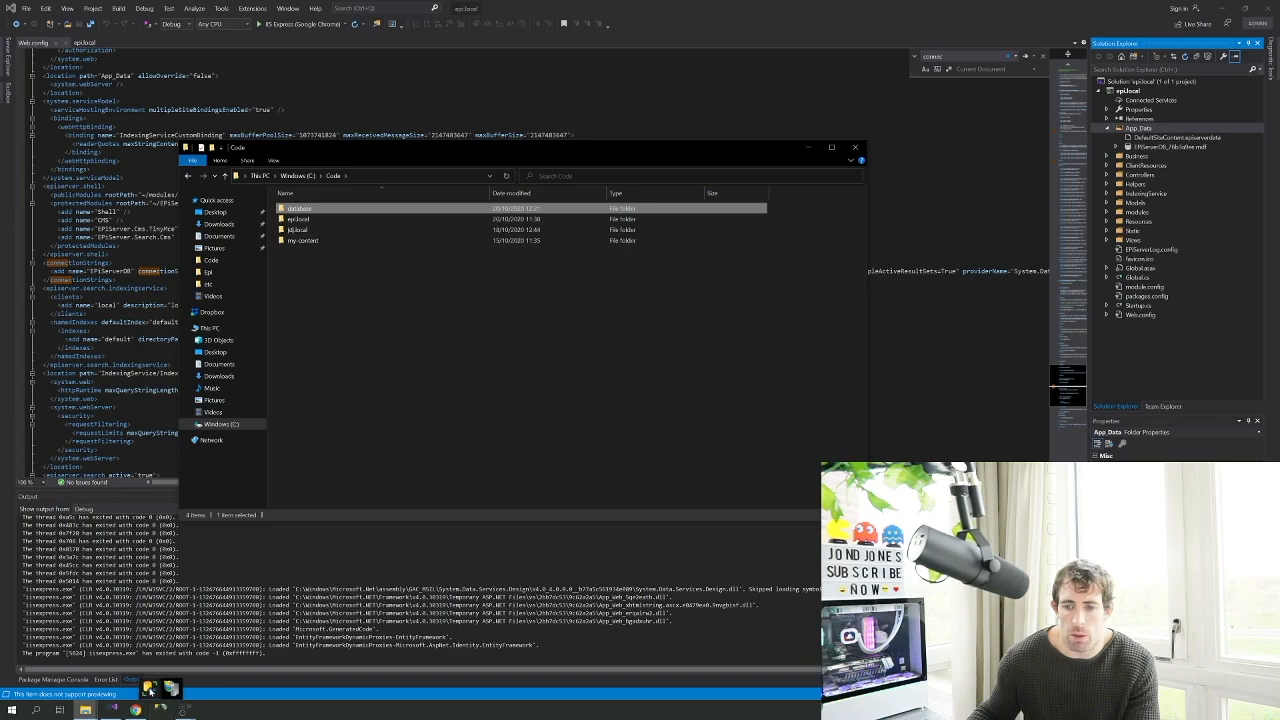
# Log in to the local SQLEXPRESS server in Management Studio with the SQL Server password
pyautogui.click(150, 690)
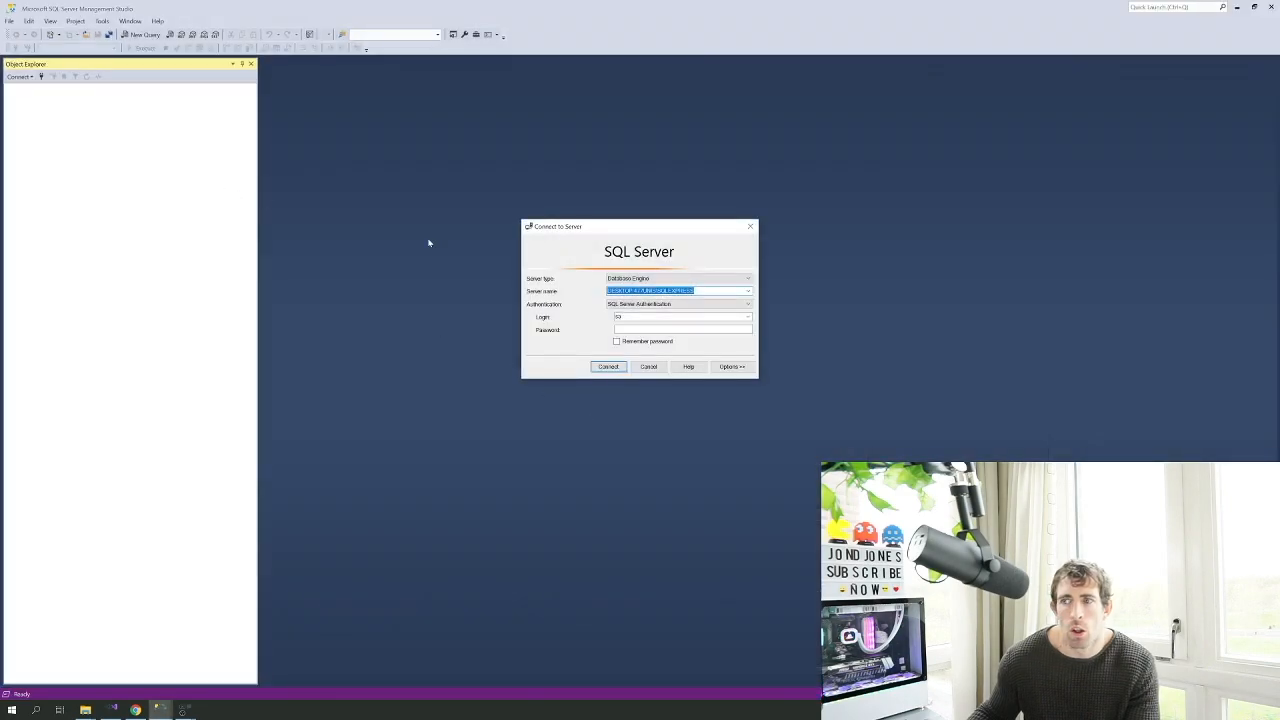
pyautogui.click(682, 330)
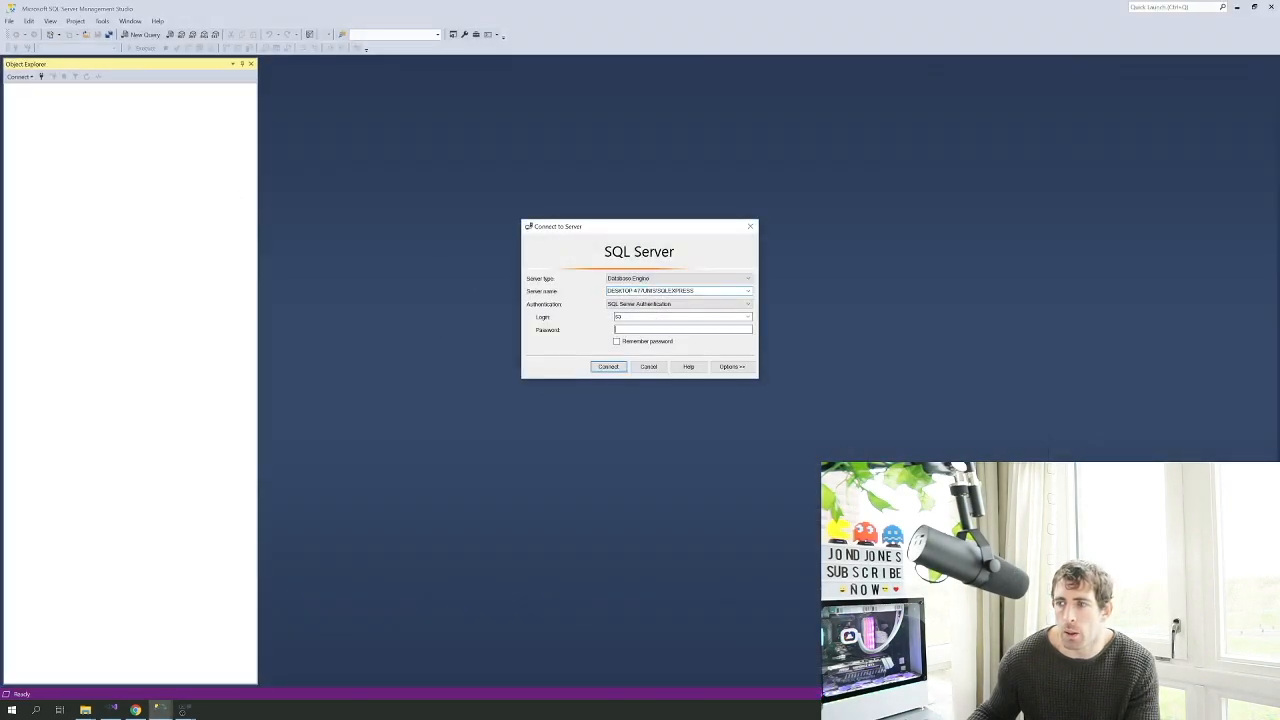
pyautogui.write('**')
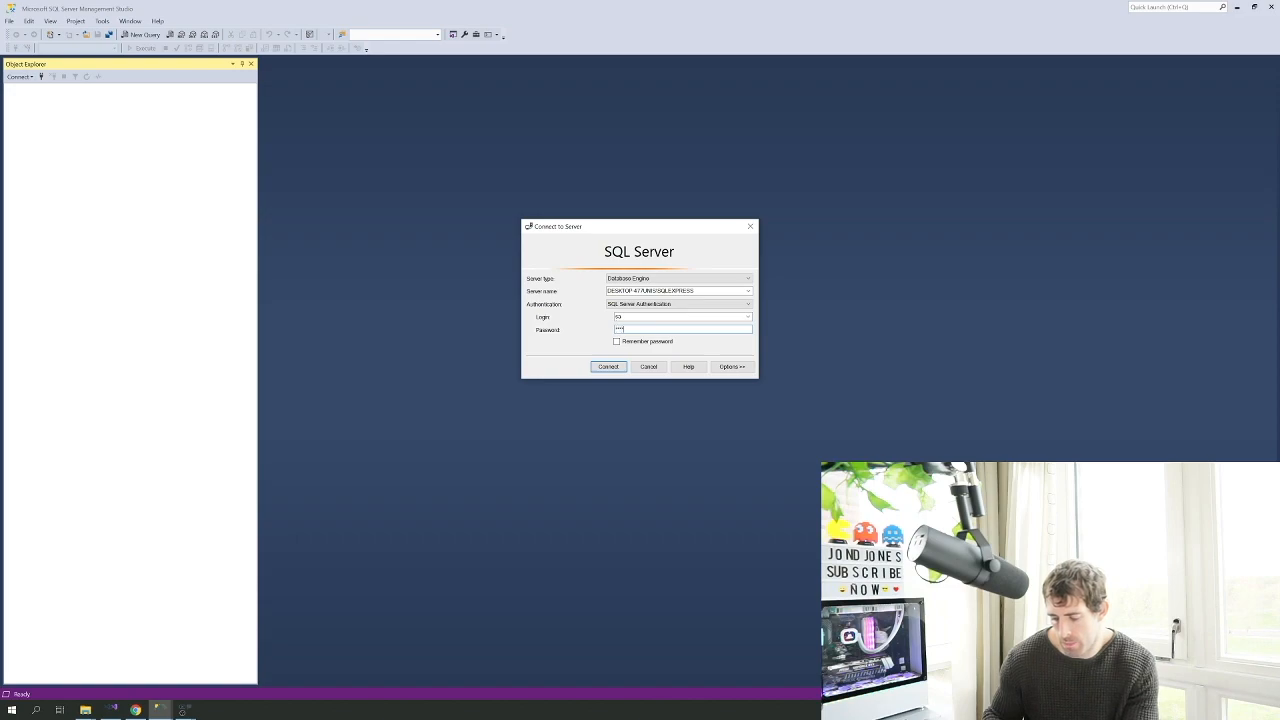
pyautogui.press('Return')
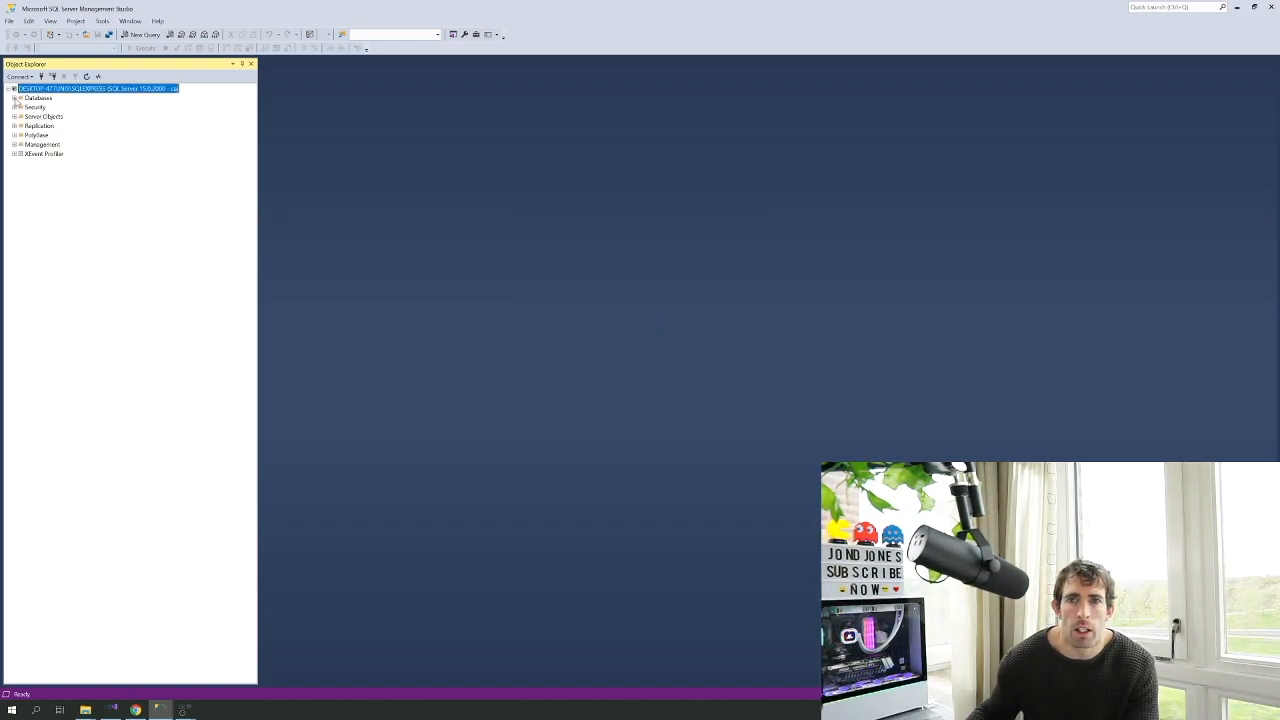
# Attach EPiServerDB_76b3a9ee.mdf from C:\Code\database through Databases > Attach
pyautogui.click(14, 98)
pyautogui.rightClick(37, 98)
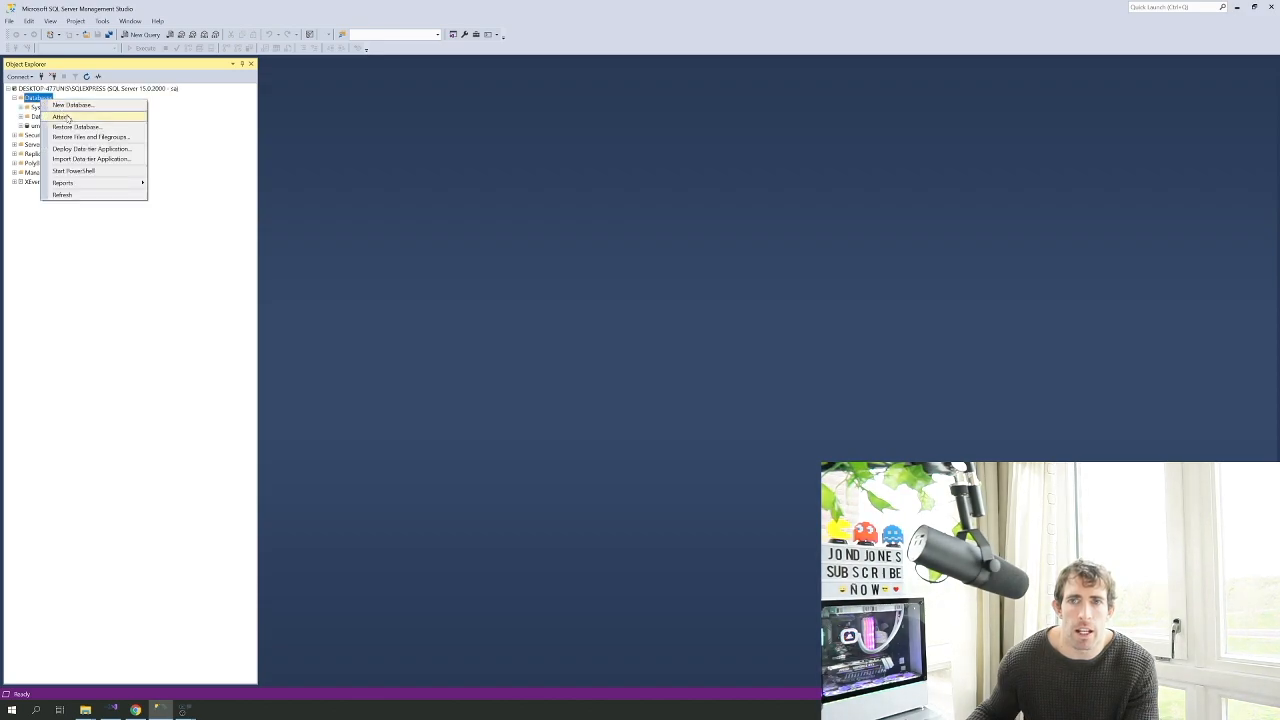
pyautogui.click(62, 118)
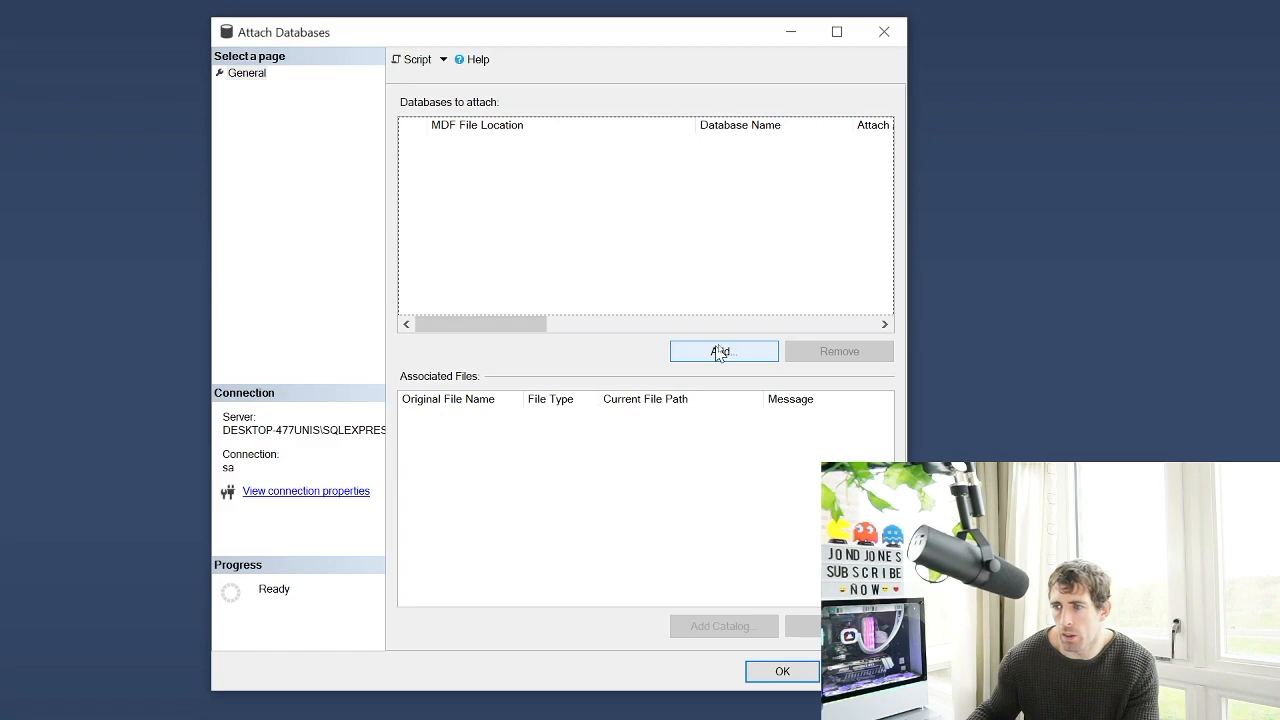
pyautogui.click(720, 352)
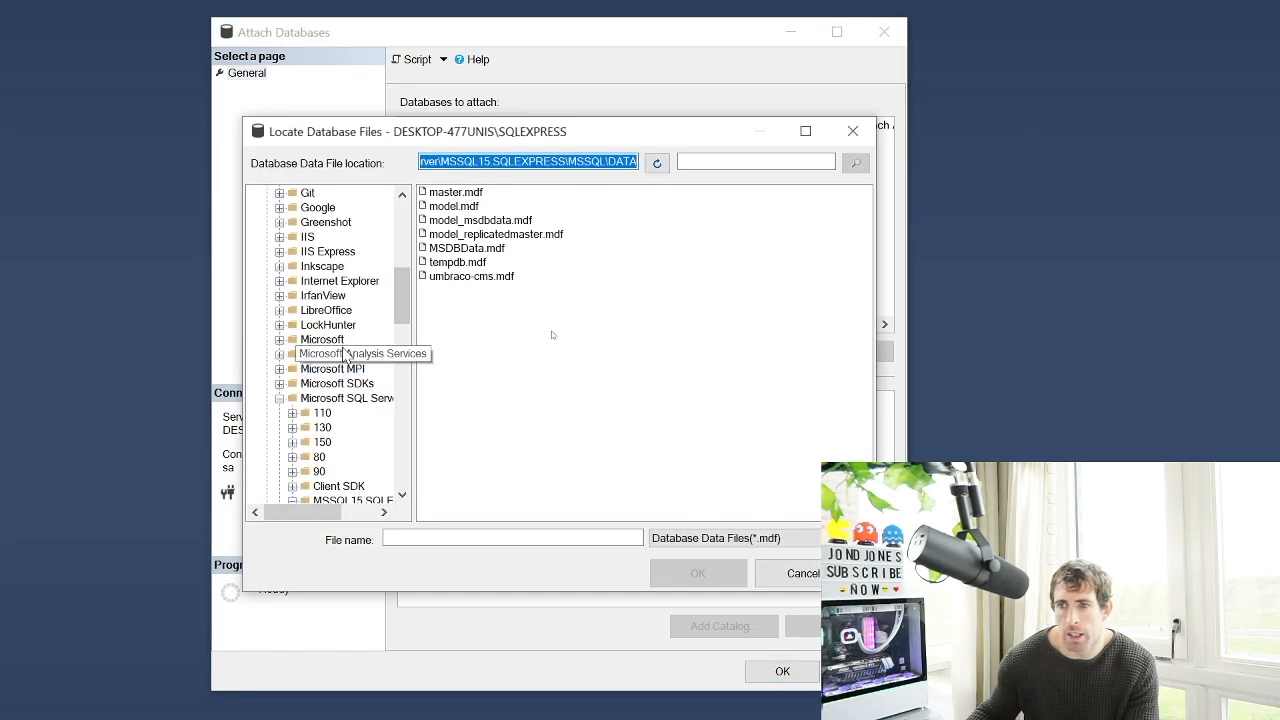
pyautogui.scroll(10, 333, 290)
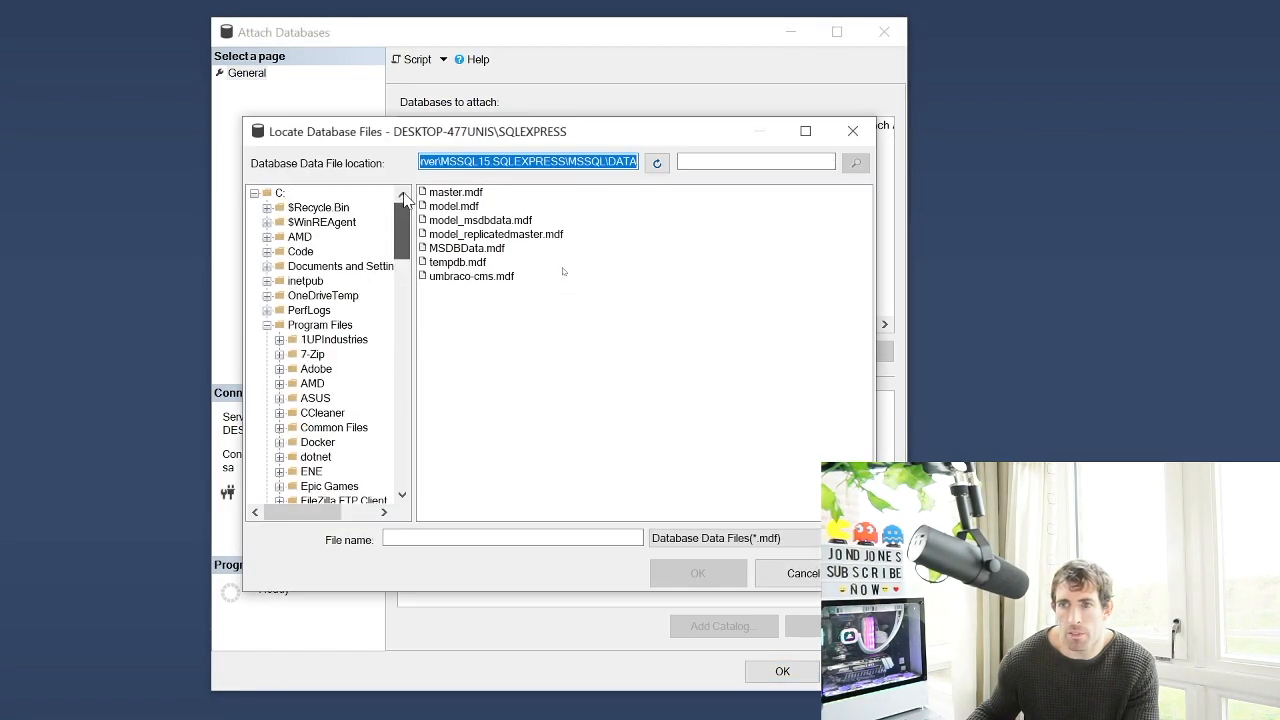
pyautogui.click(267, 251)
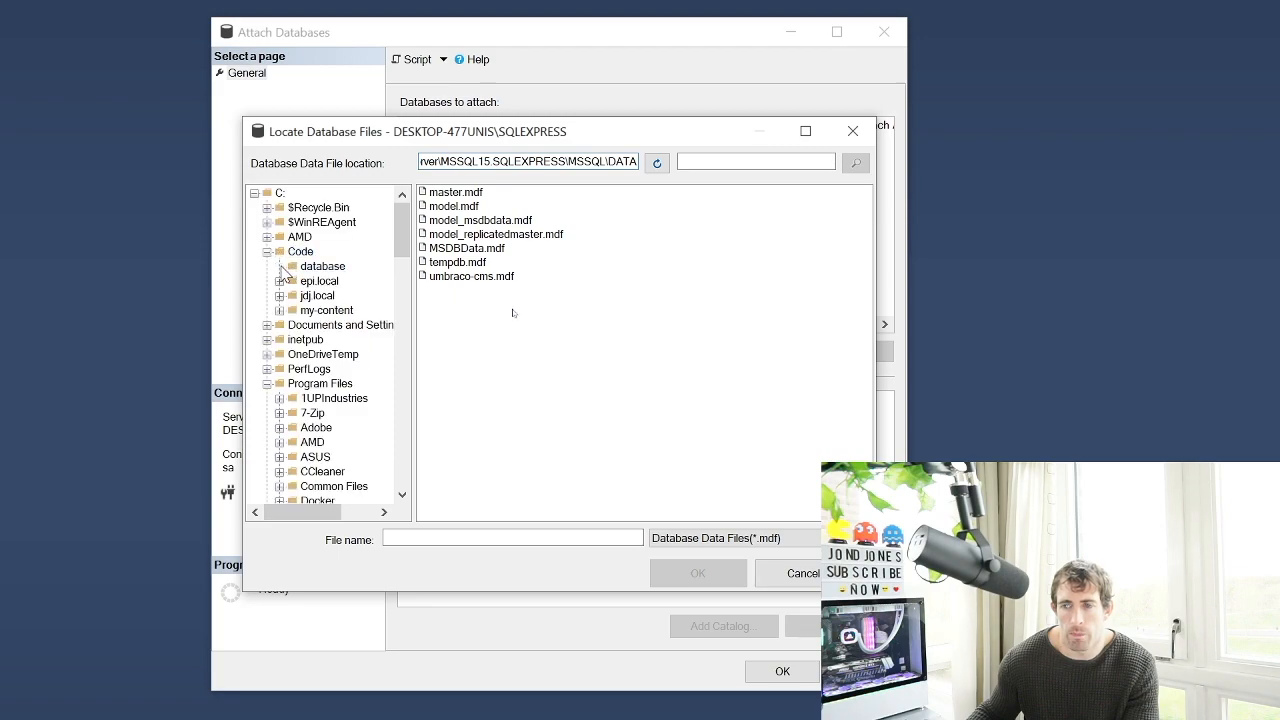
pyautogui.click(322, 266)
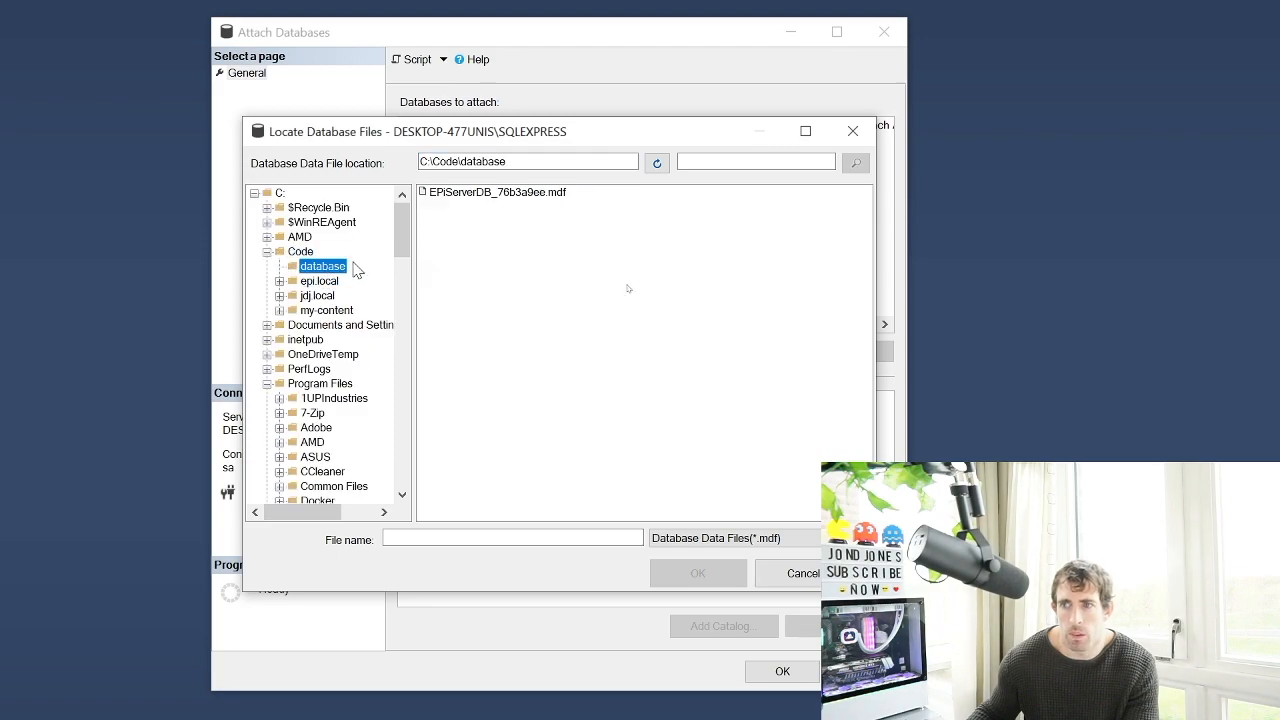
pyautogui.click(545, 194)
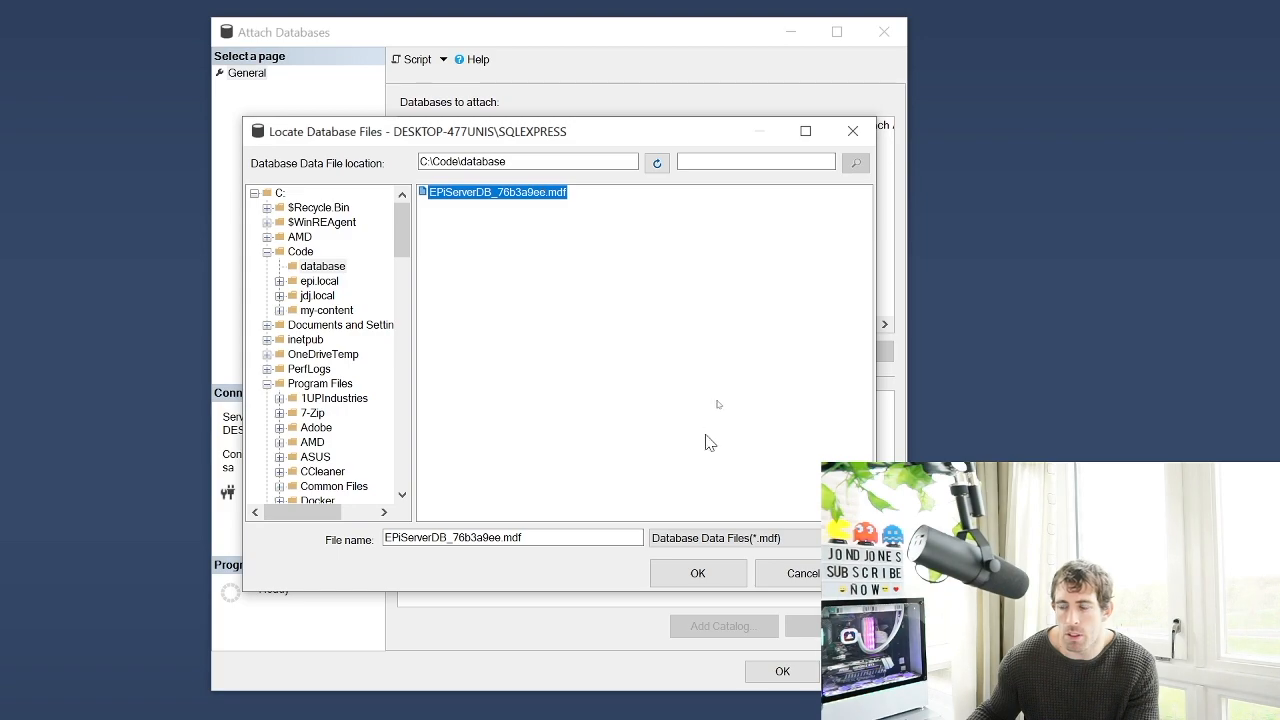
pyautogui.click(706, 571)
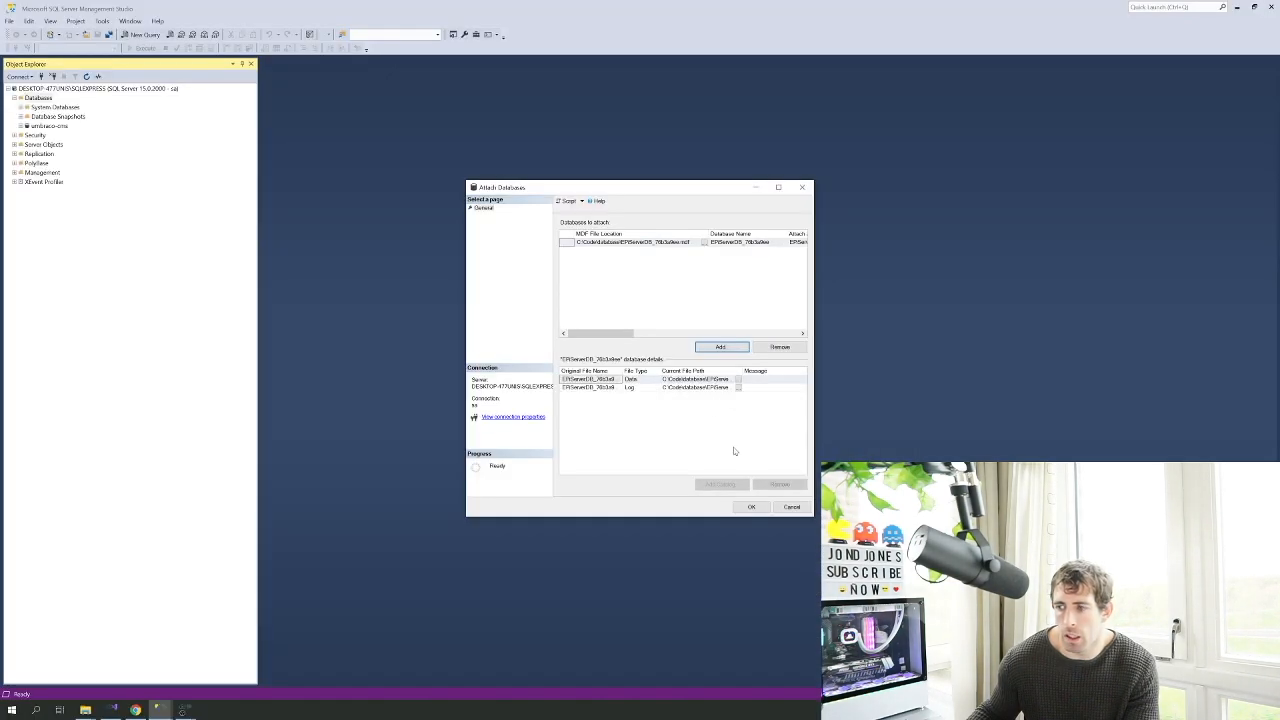
pyautogui.click(751, 507)
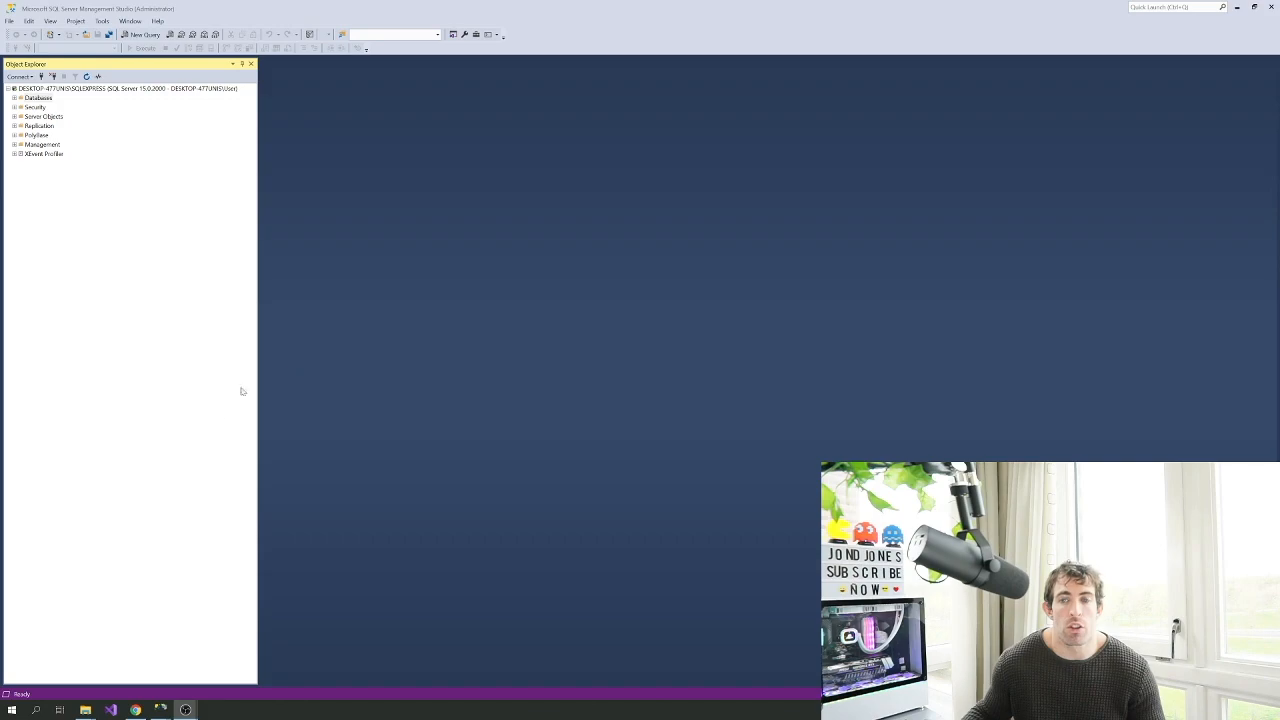
# Grant Everyone Modify permission on the database folder in its Security properties
pyautogui.moveTo(85, 709)
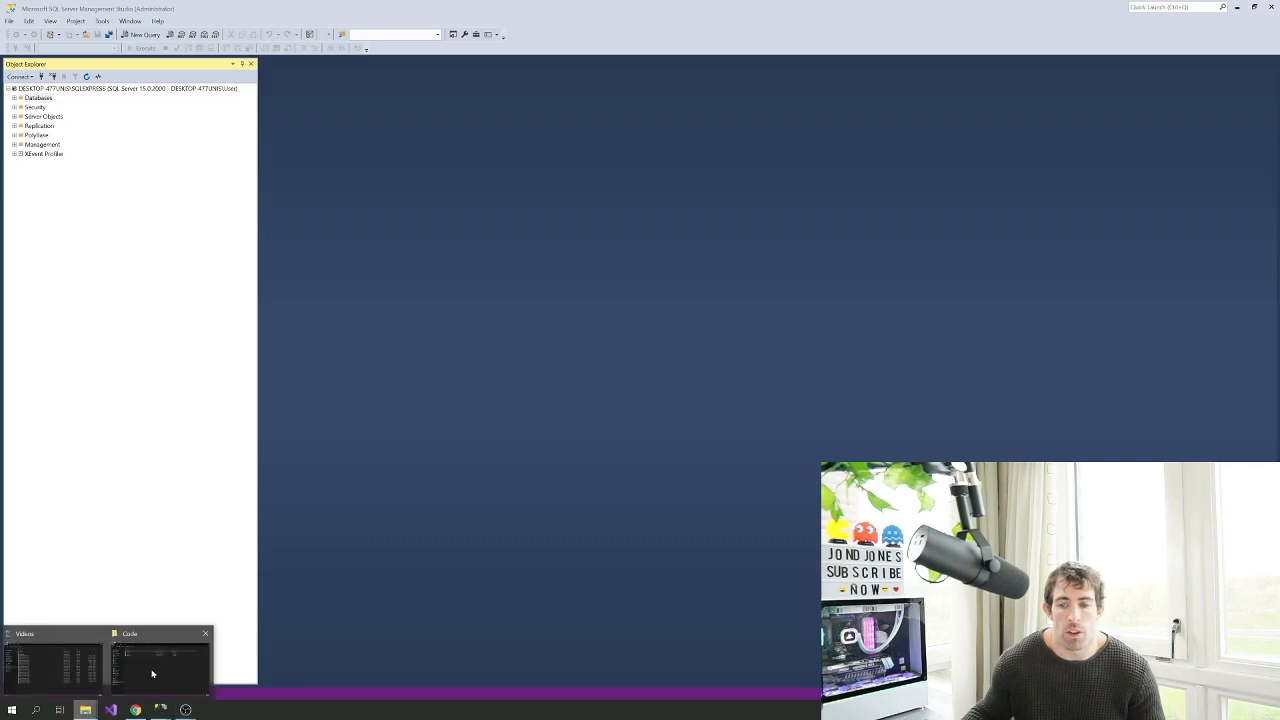
pyautogui.click(153, 673)
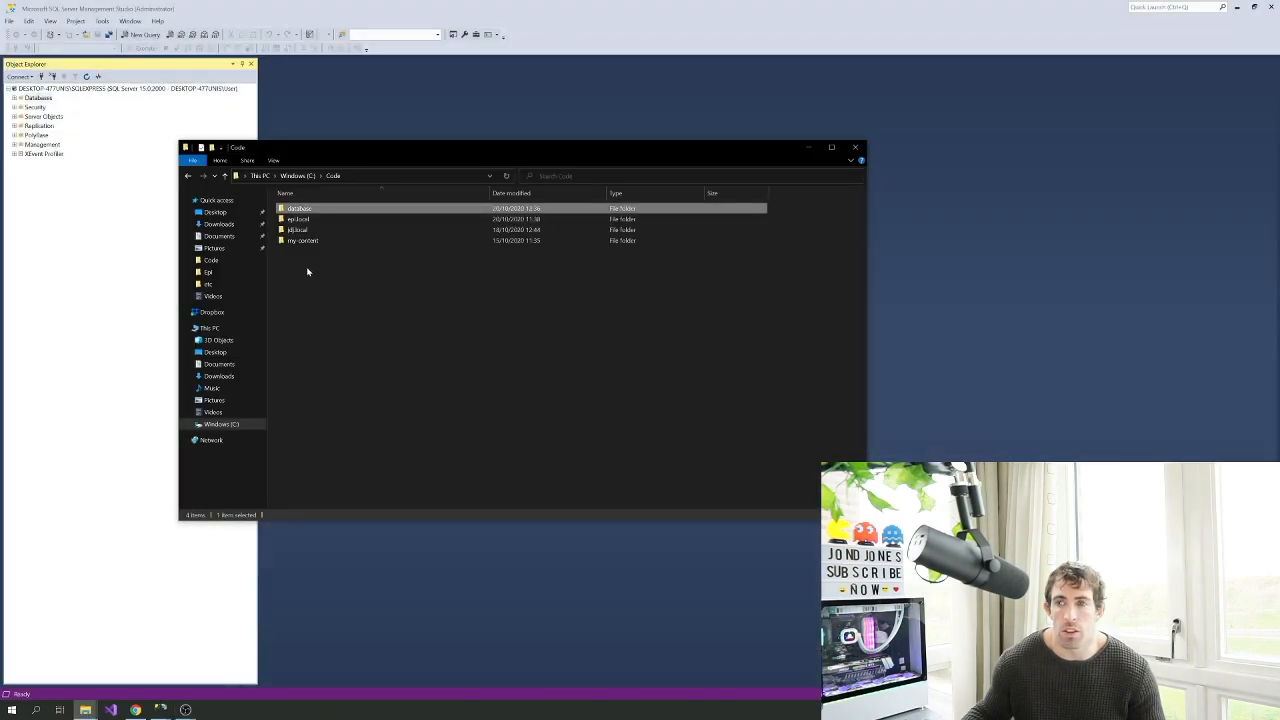
pyautogui.rightClick(304, 209)
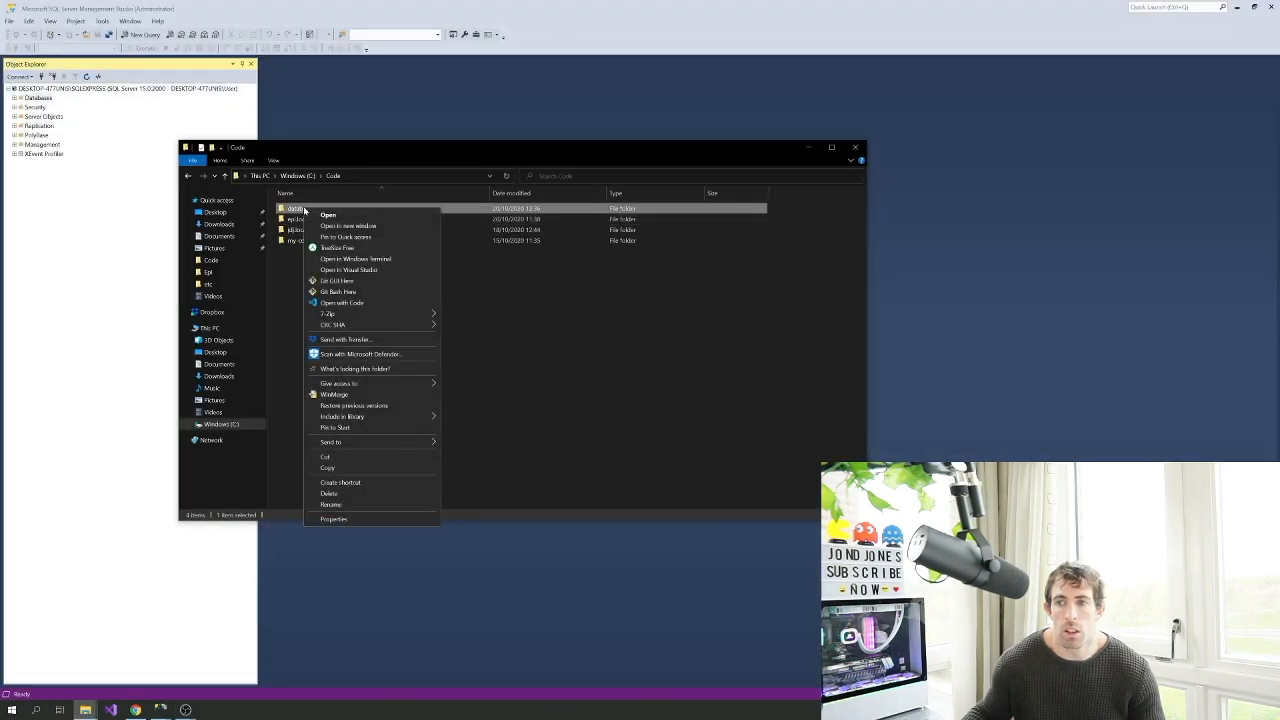
pyautogui.click(348, 520)
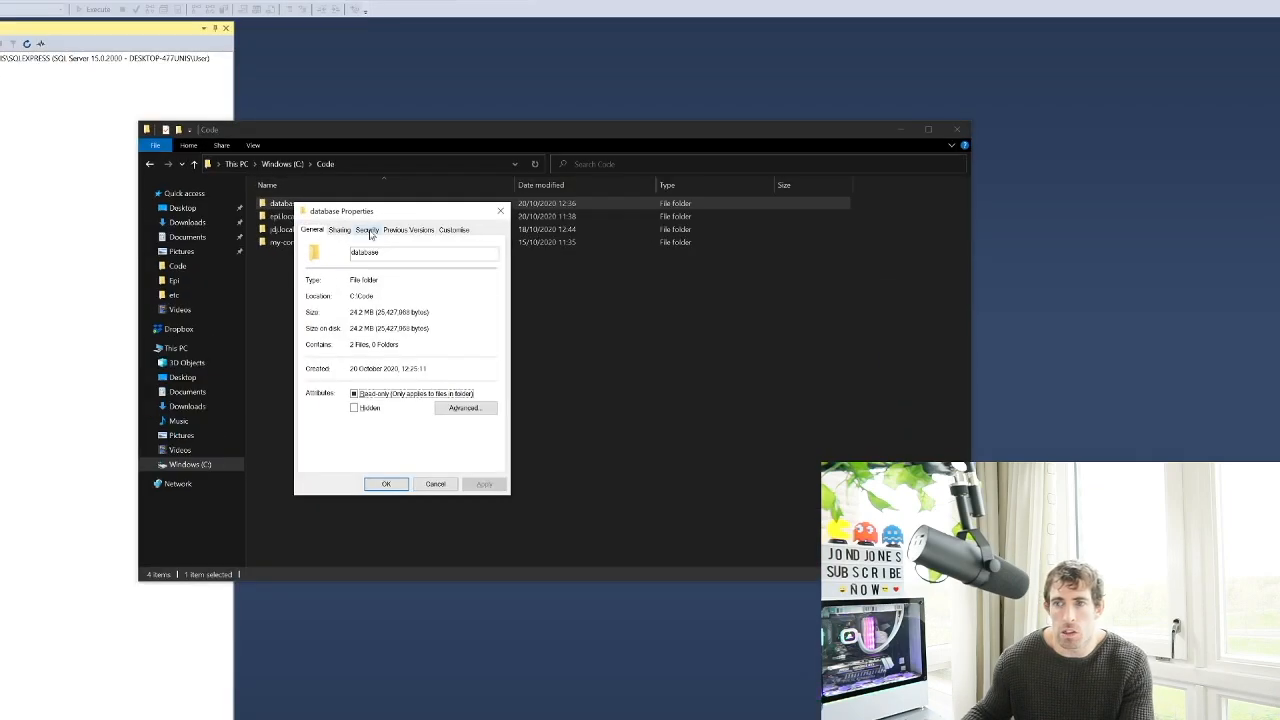
pyautogui.click(369, 232)
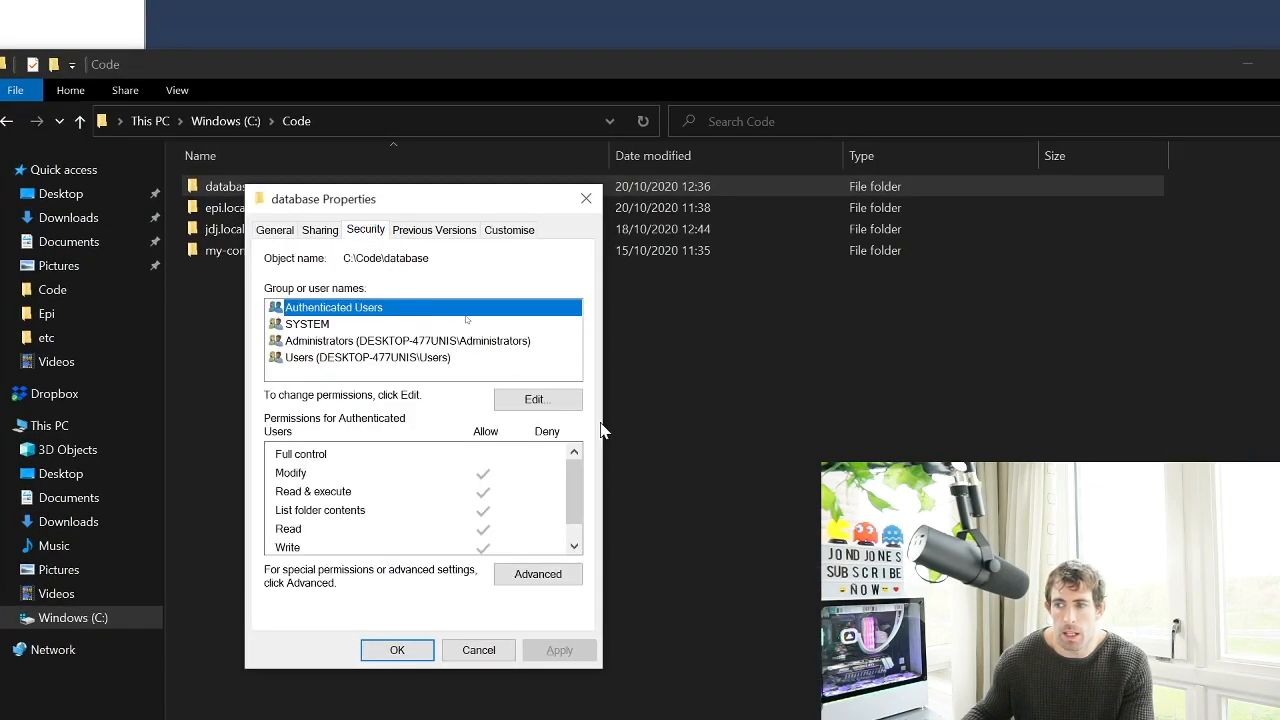
pyautogui.click(540, 401)
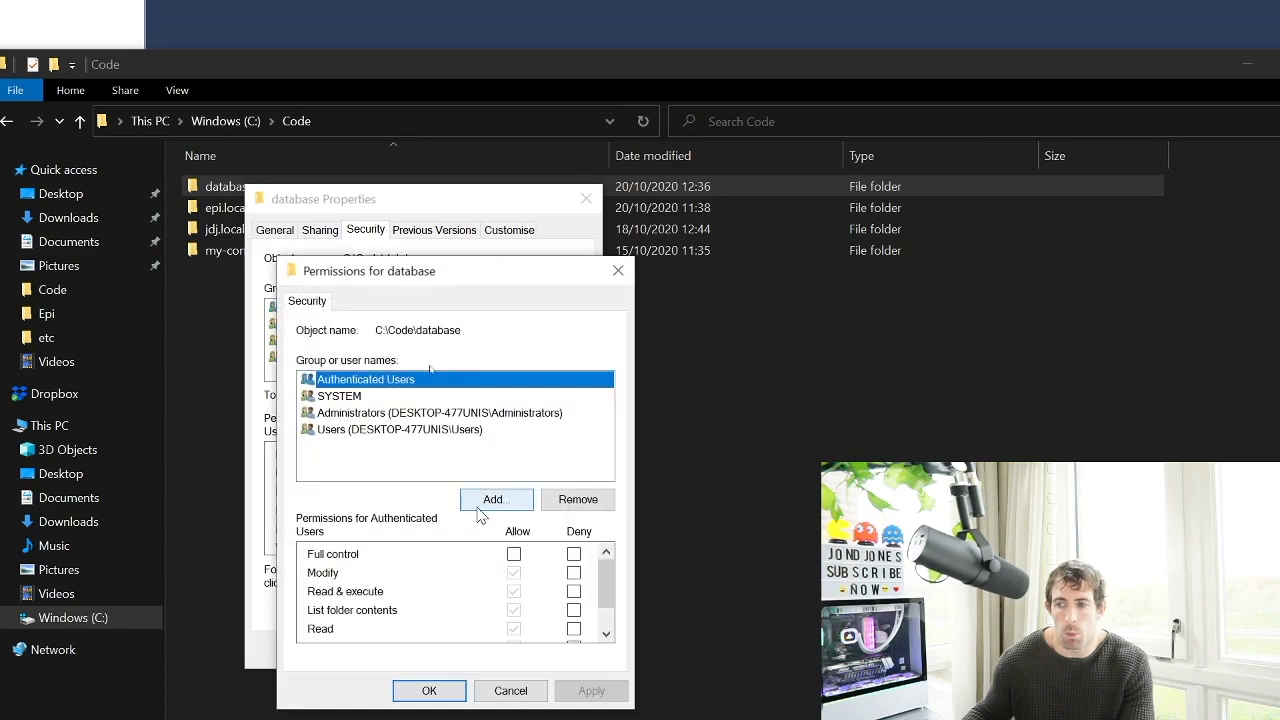
pyautogui.click(495, 500)
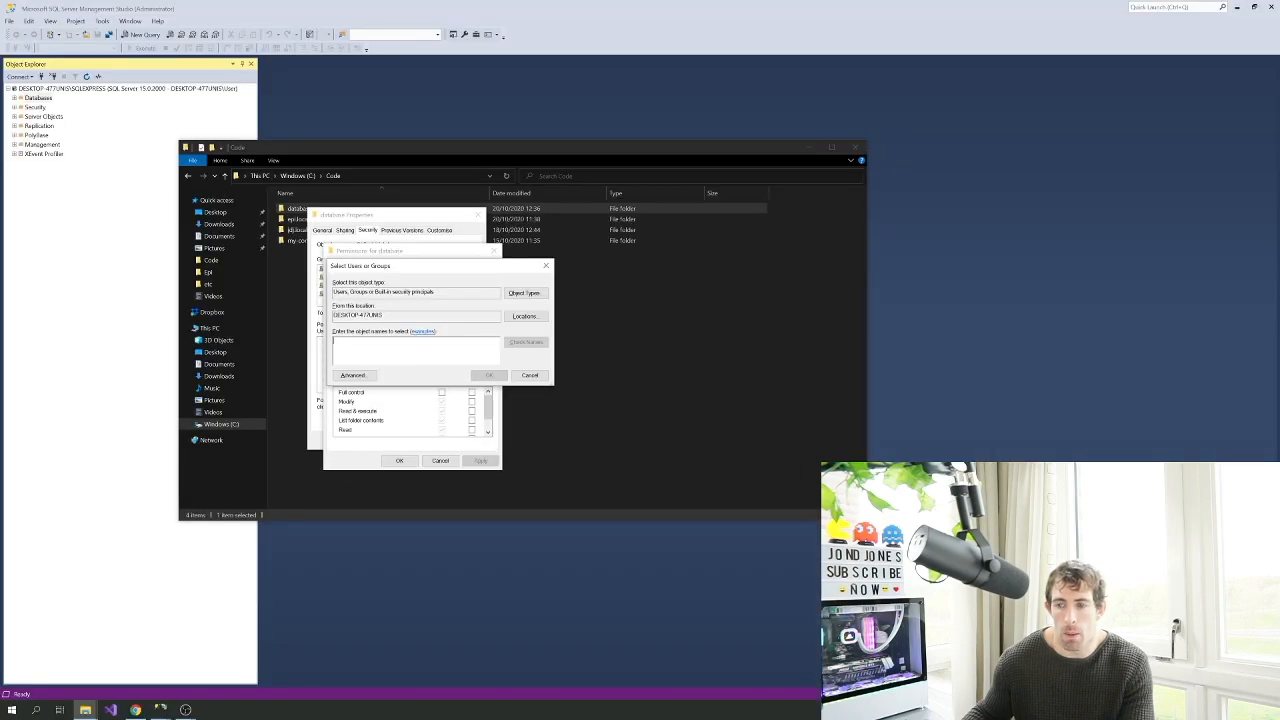
pyautogui.write('everyone')
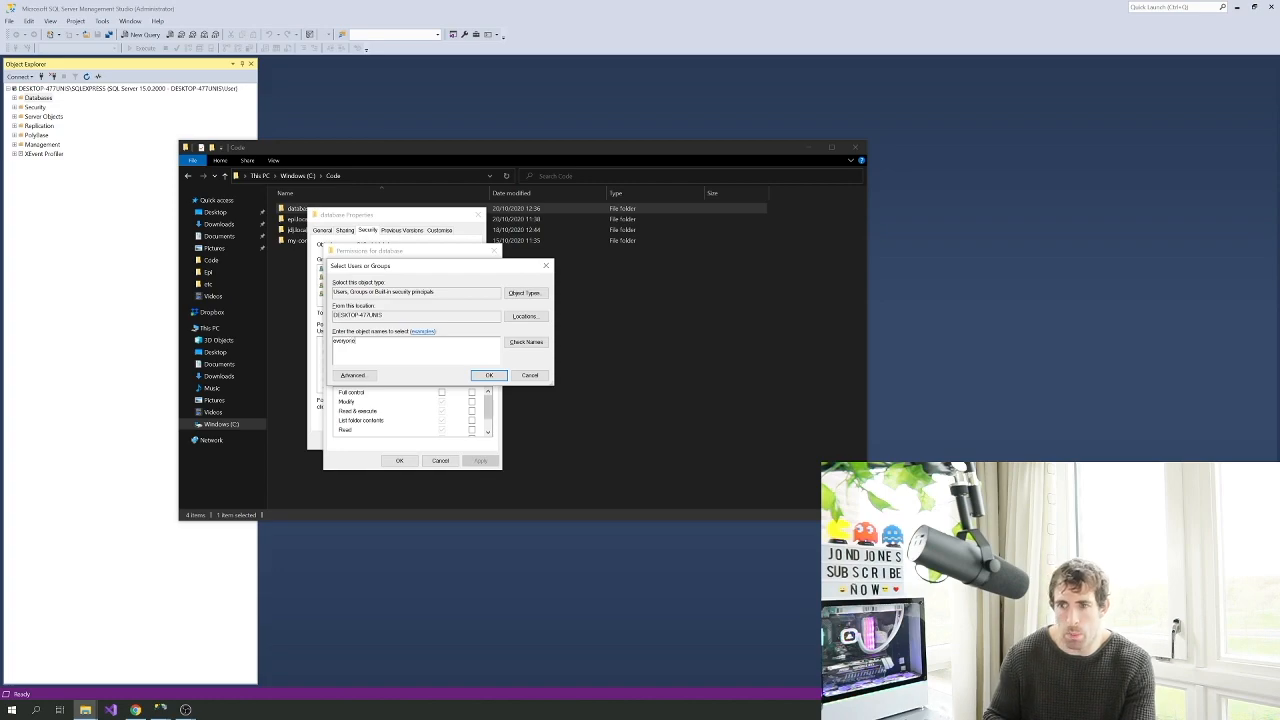
pyautogui.press('Return')
pyautogui.click(442, 401)
pyautogui.click(481, 461)
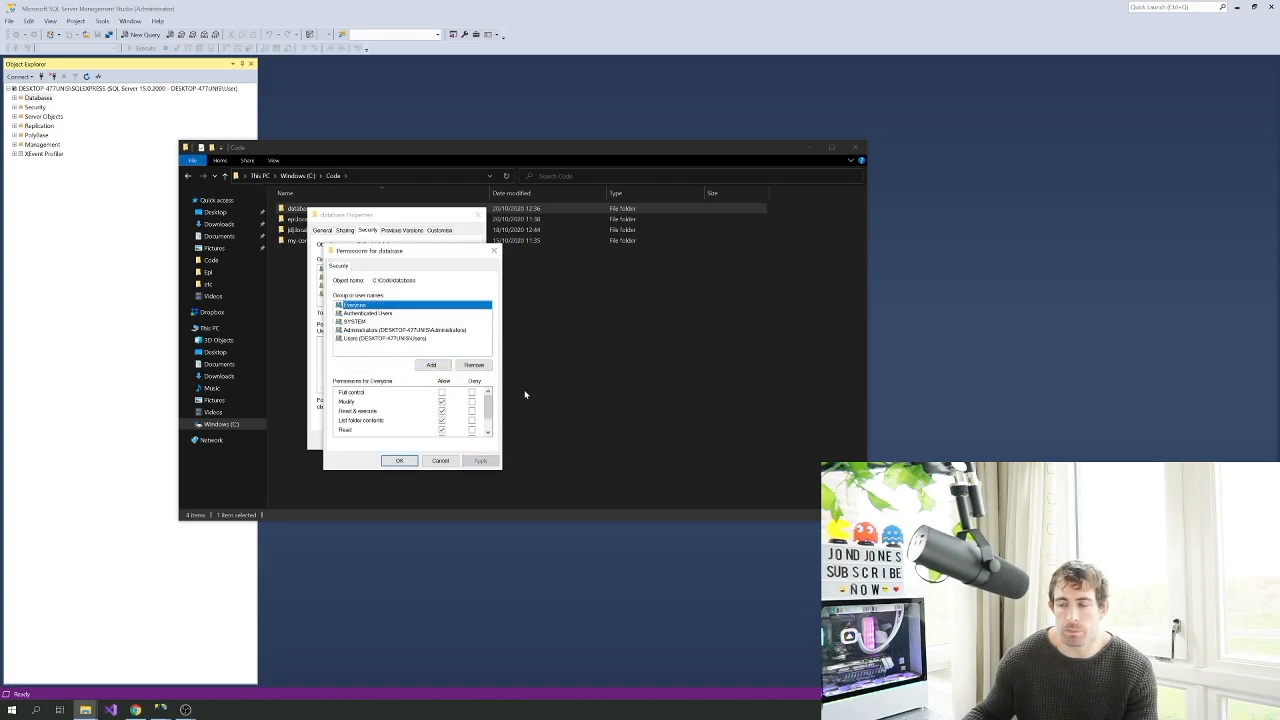
pyautogui.click(409, 462)
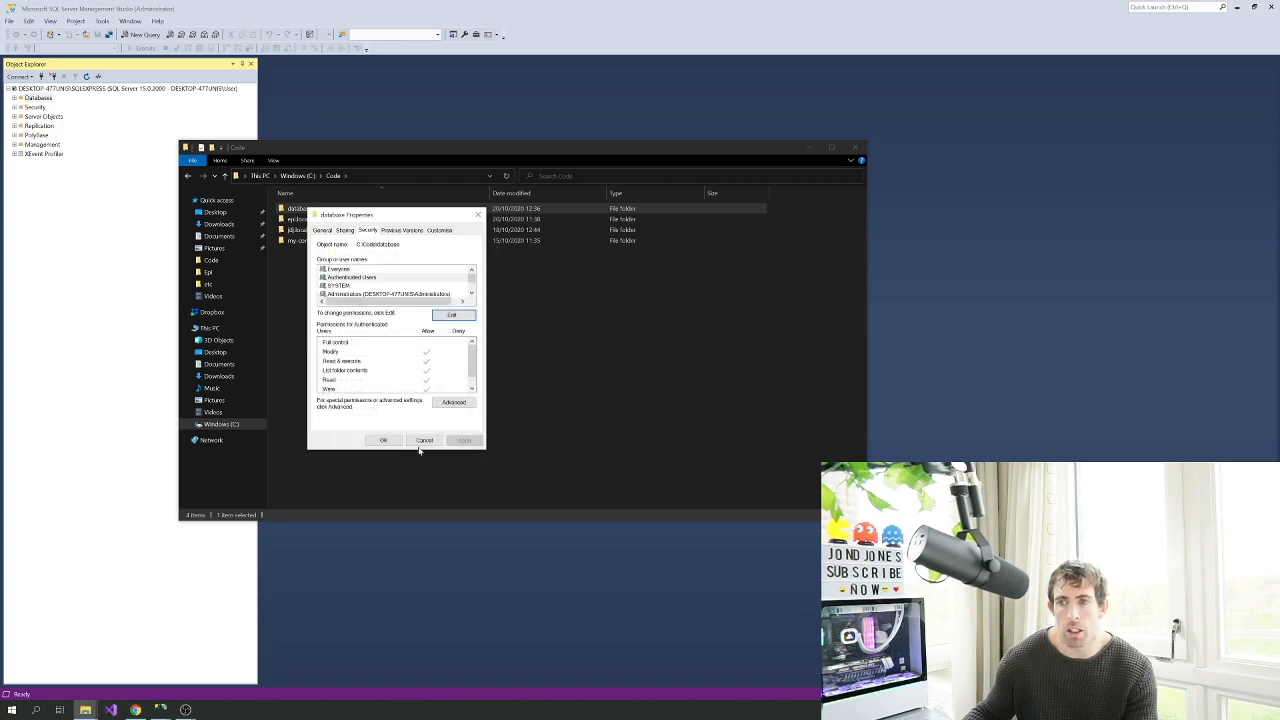
# Replace all child object permissions with the folder's inheritable permissions, then close Properties
pyautogui.click(453, 403)
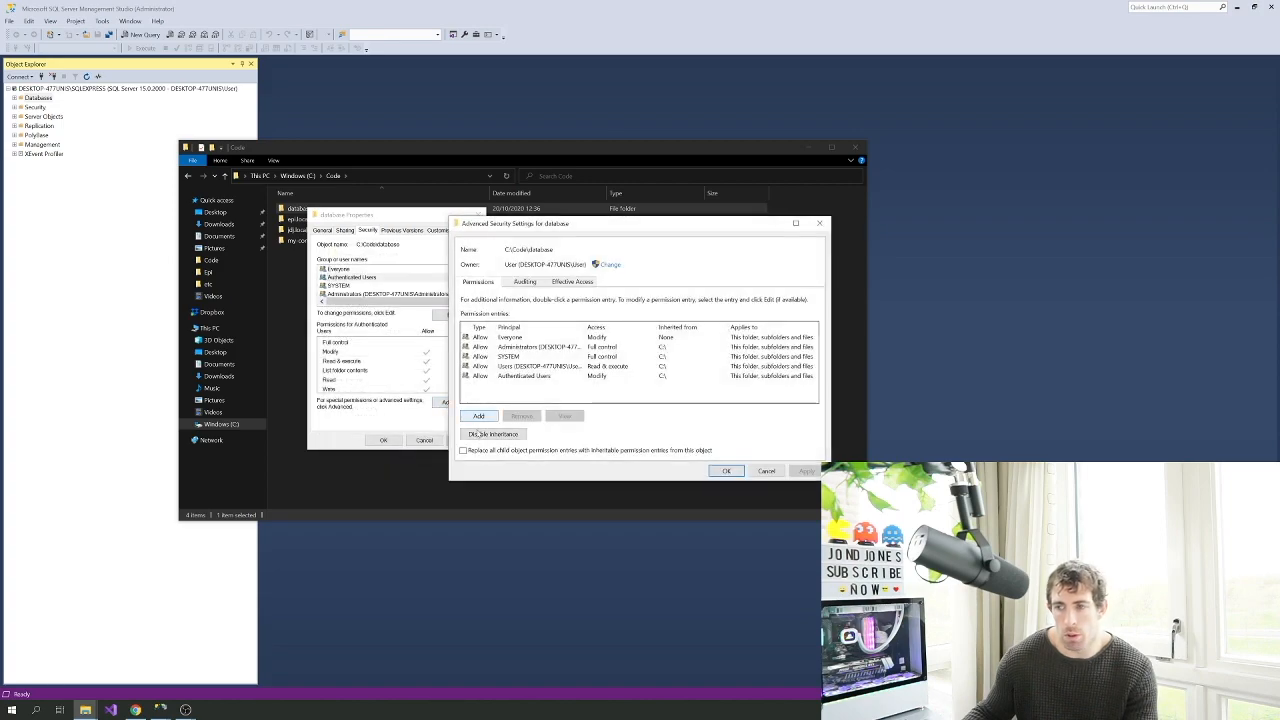
pyautogui.click(479, 451)
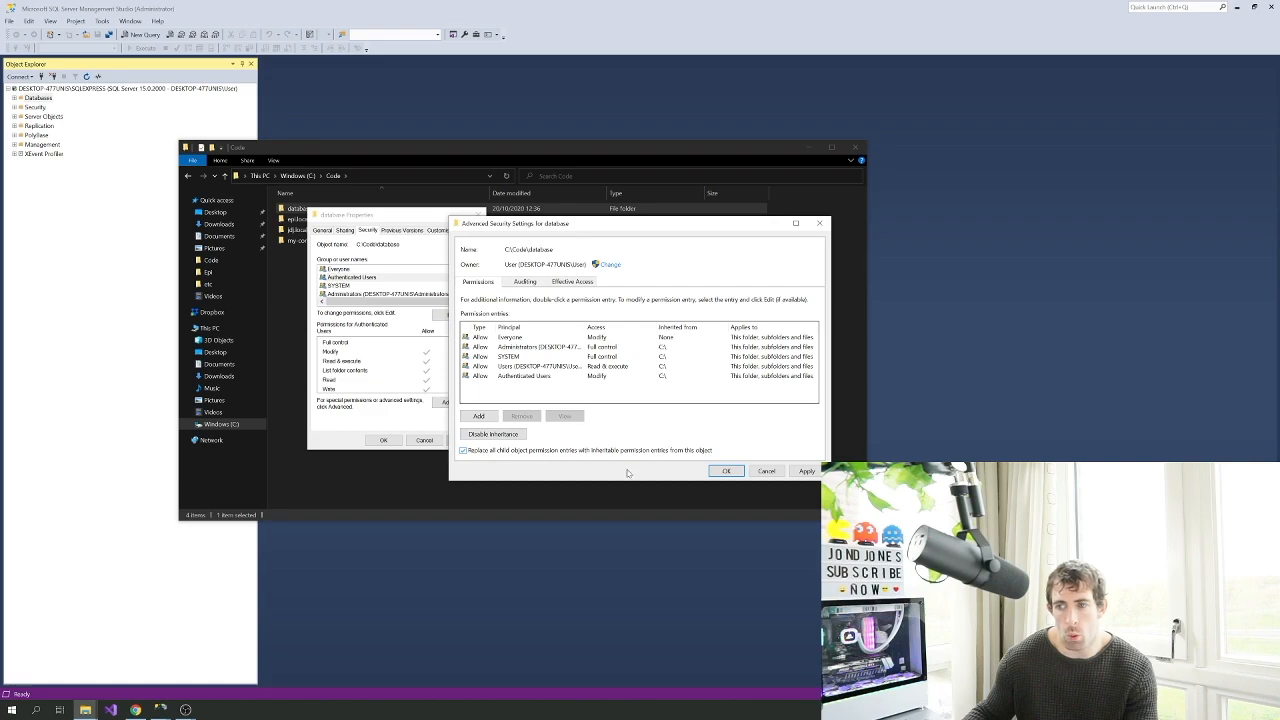
pyautogui.click(799, 472)
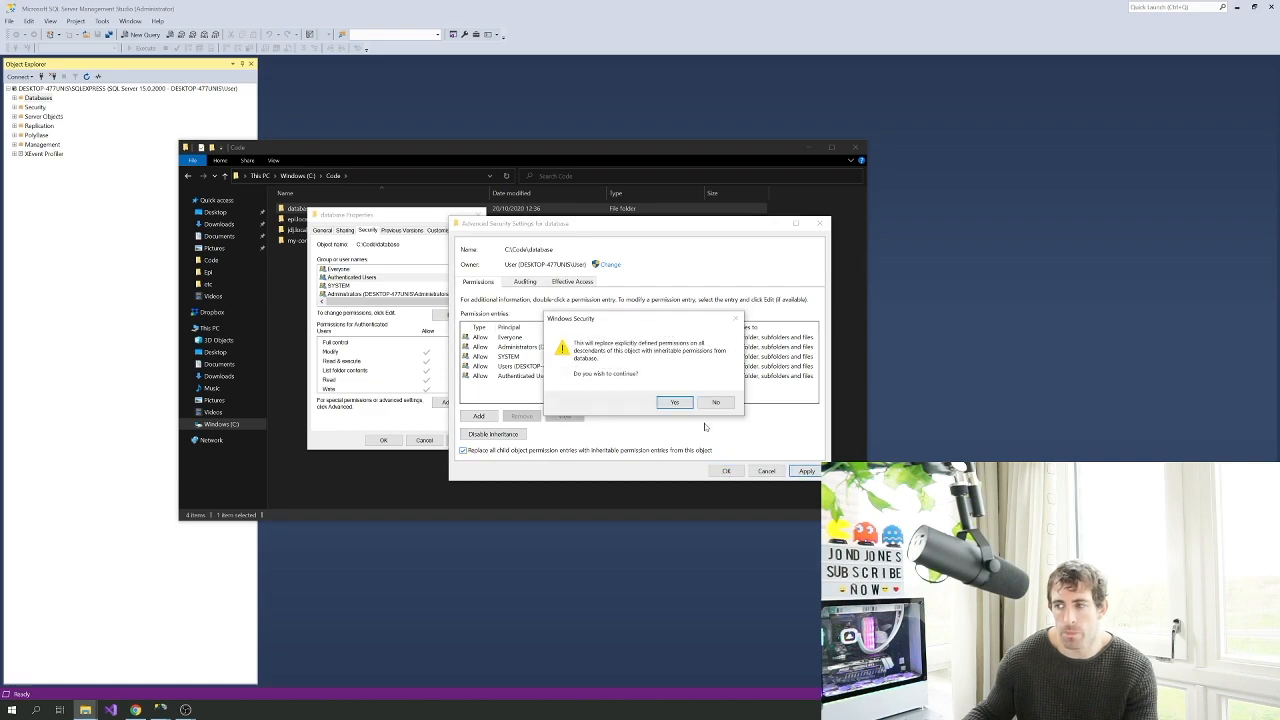
pyautogui.click(676, 402)
pyautogui.click(727, 471)
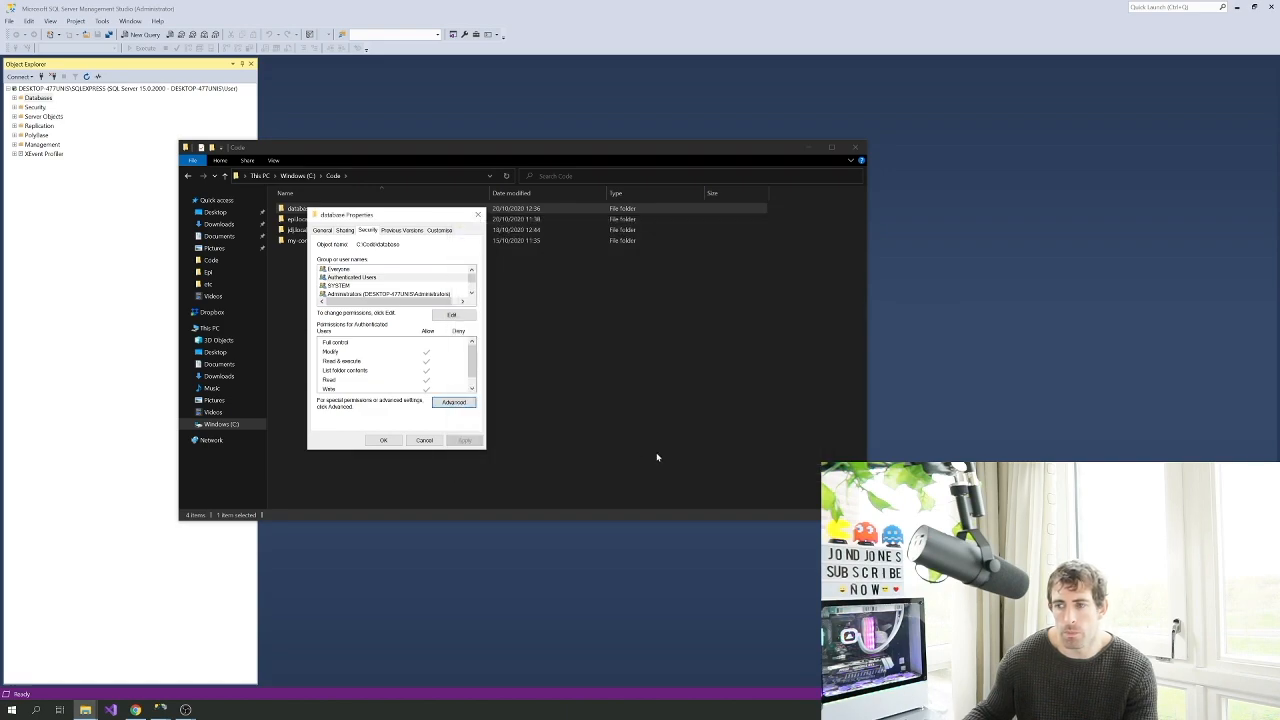
pyautogui.click(396, 442)
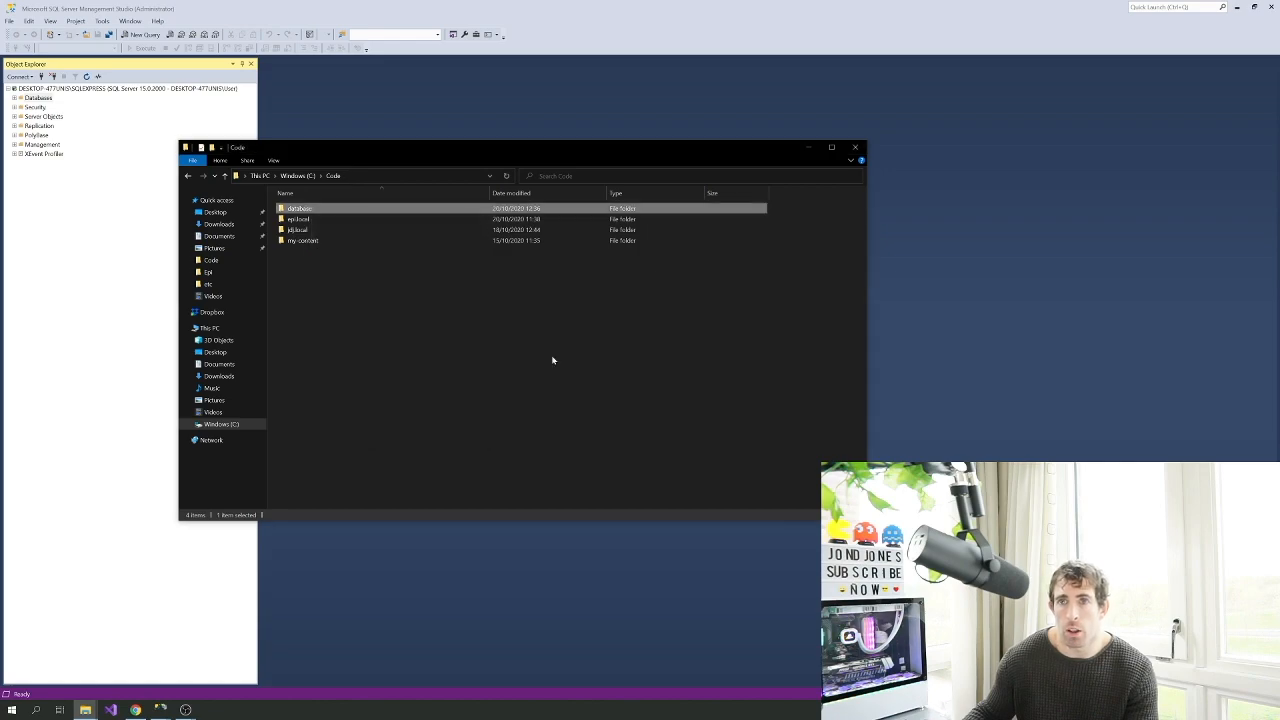
# Relaunch Management Studio as administrator, close File Explorer, and connect to local SQLEXPRESS
pyautogui.click(1271, 8)
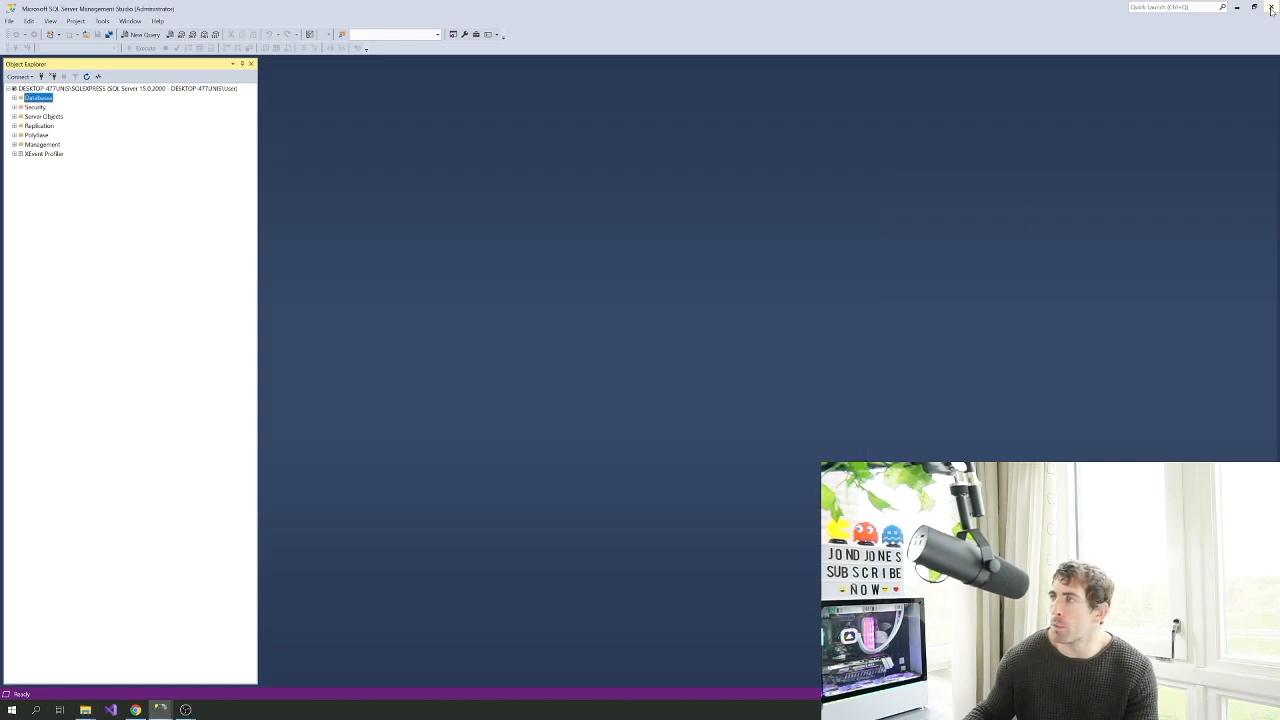
pyautogui.moveTo(172, 710)
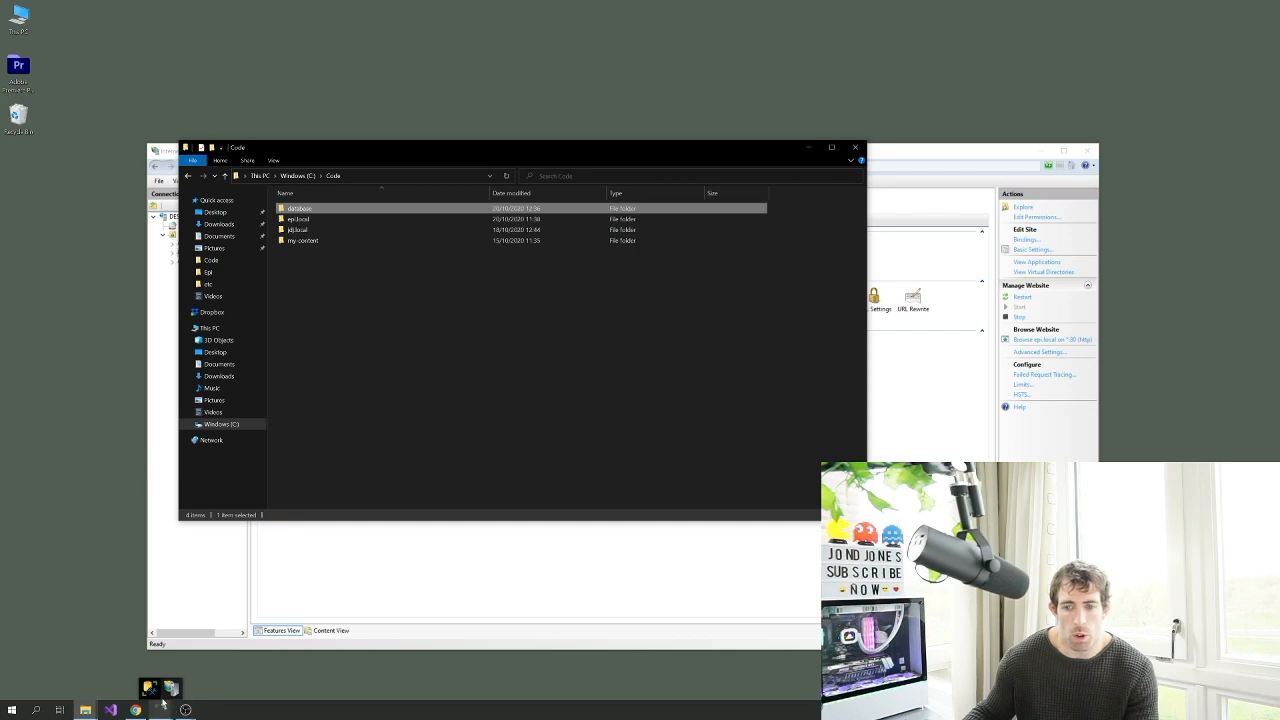
pyautogui.rightClick(155, 690)
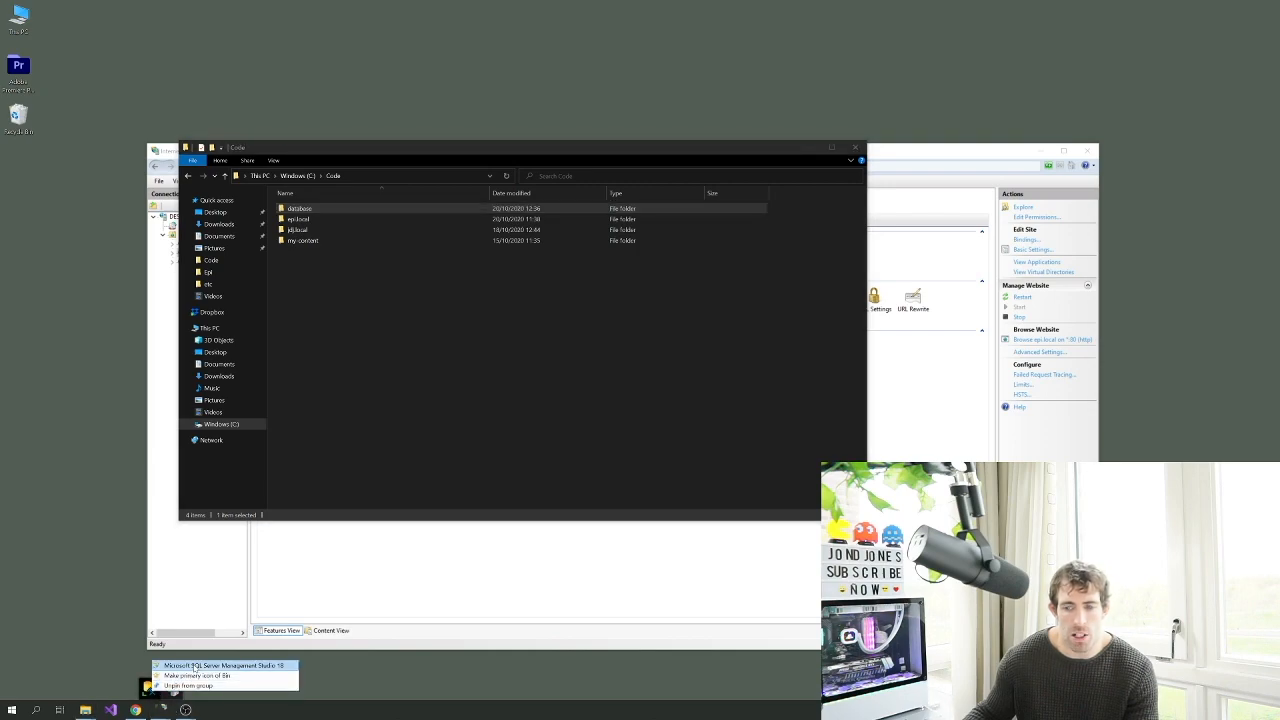
pyautogui.rightClick(196, 667)
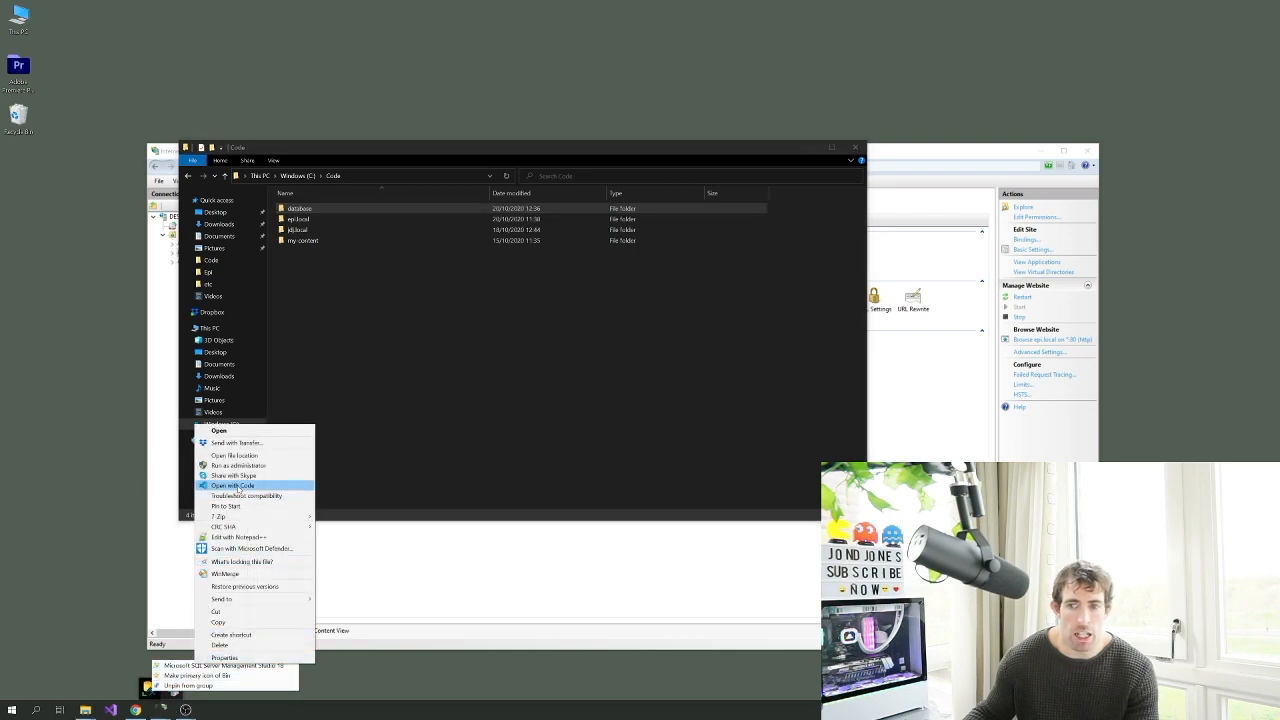
pyautogui.click(249, 466)
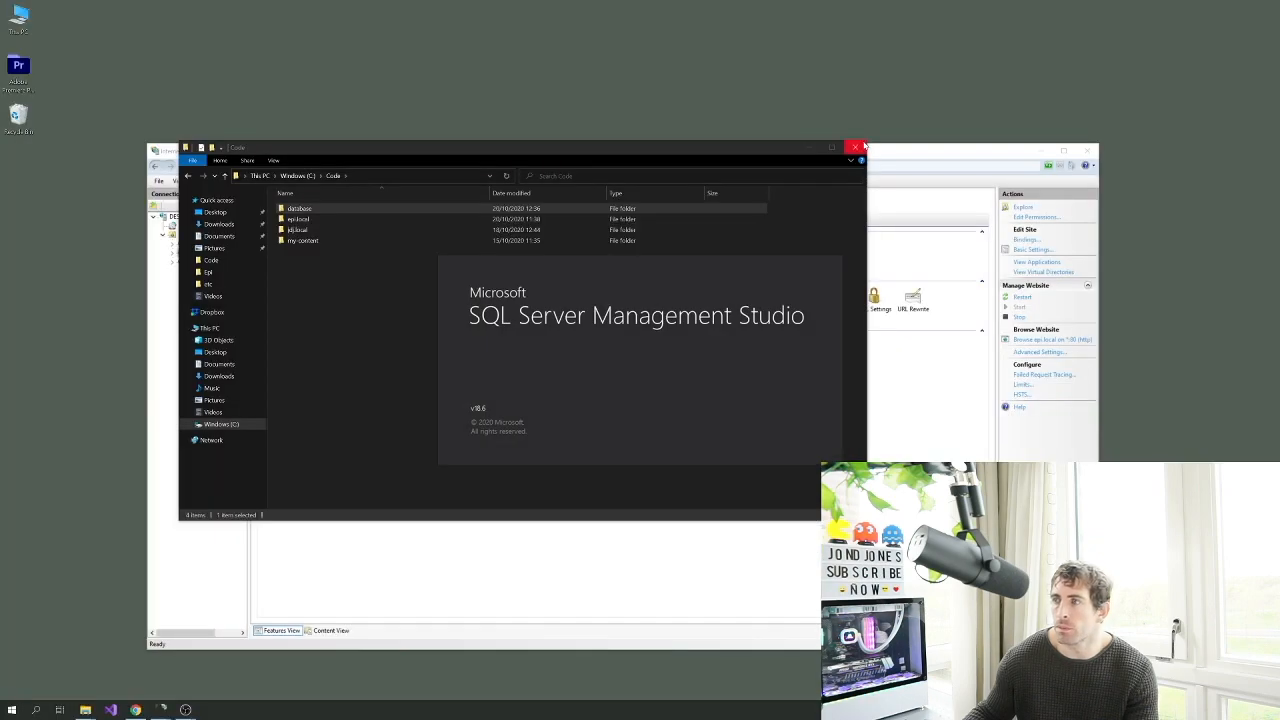
pyautogui.click(858, 147)
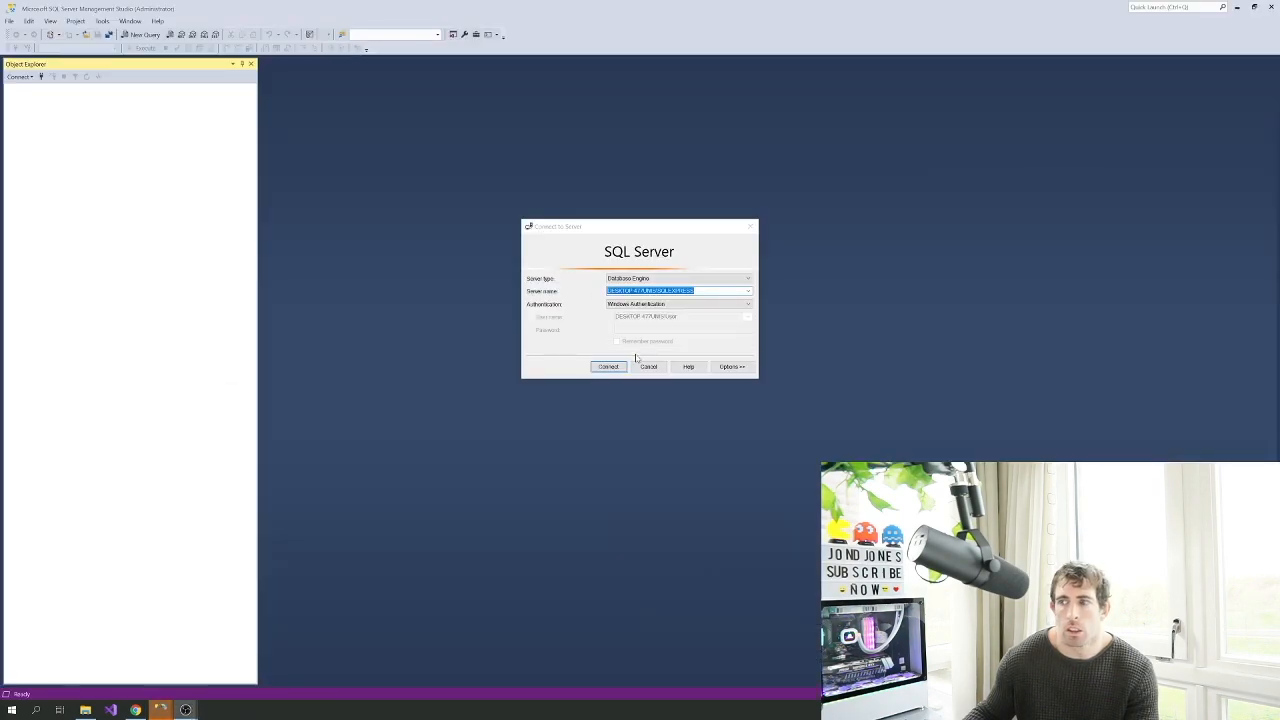
pyautogui.click(606, 366)
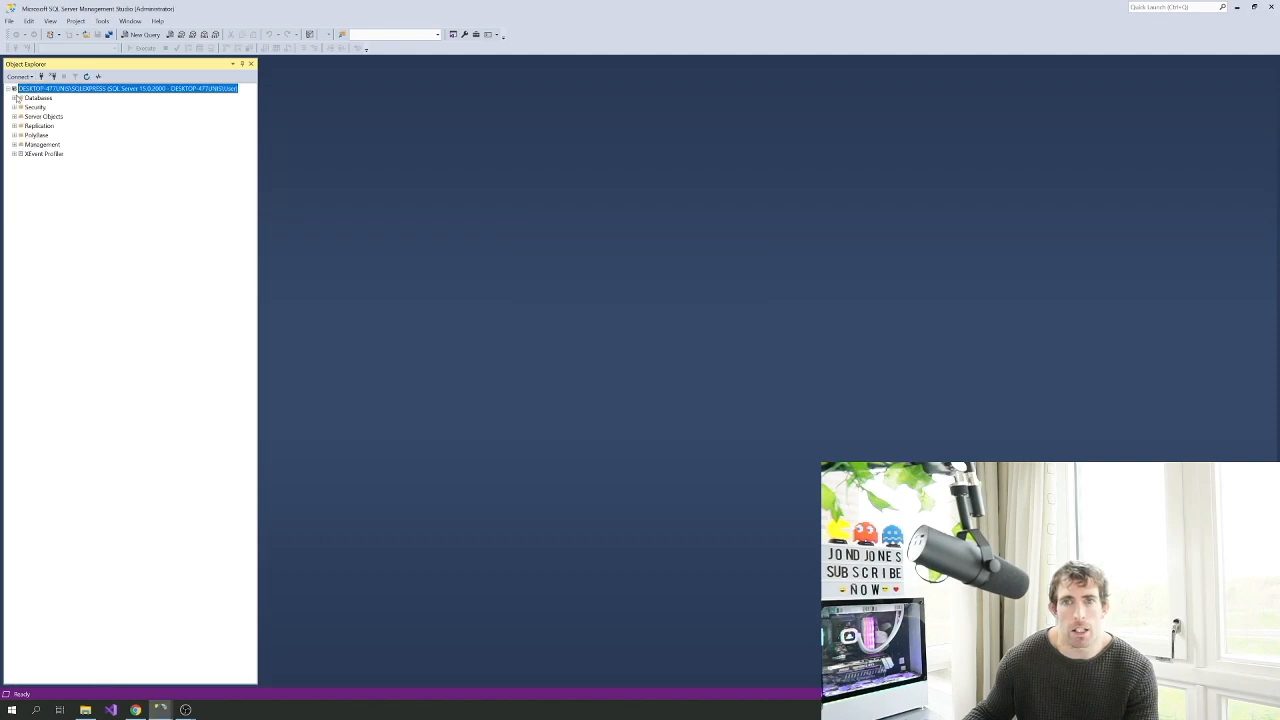
# Add the EPiServerDB data file in Attach Databases and dismiss the resulting error
pyautogui.click(15, 98)
pyautogui.rightClick(38, 98)
pyautogui.click(62, 116)
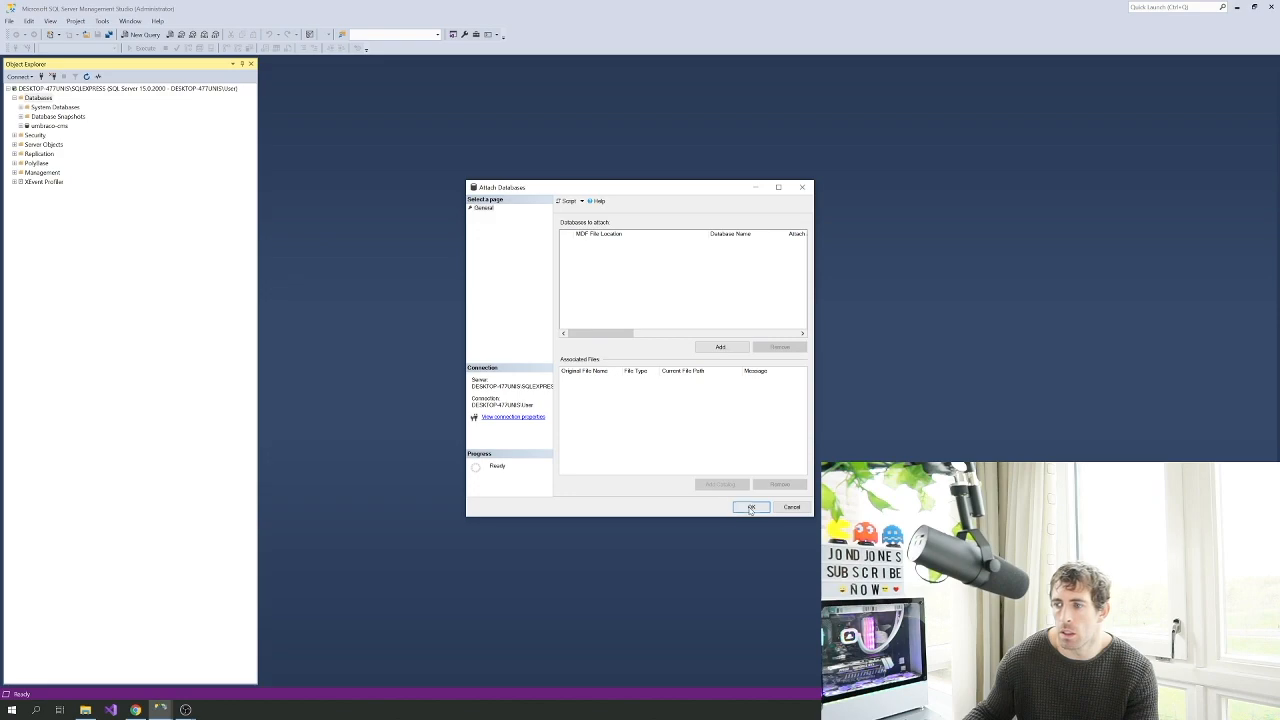
pyautogui.click(720, 347)
pyautogui.doubleClick(642, 270)
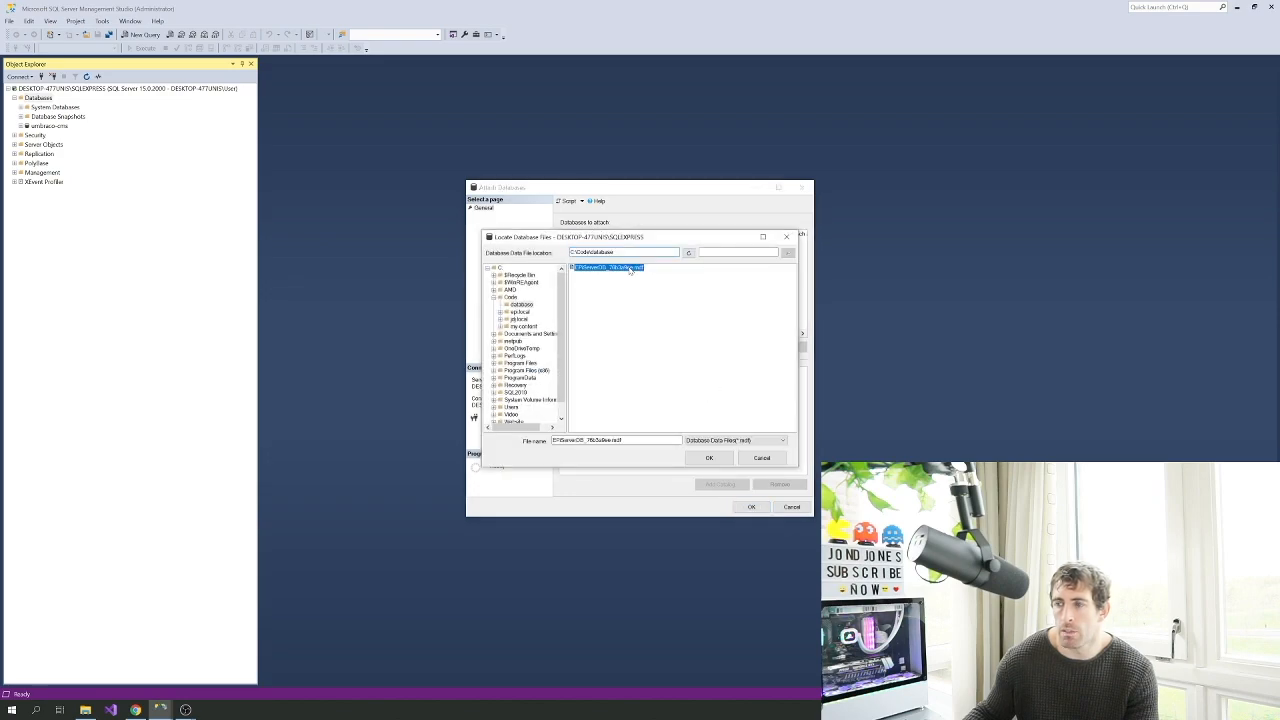
pyautogui.click(751, 508)
pyautogui.click(763, 370)
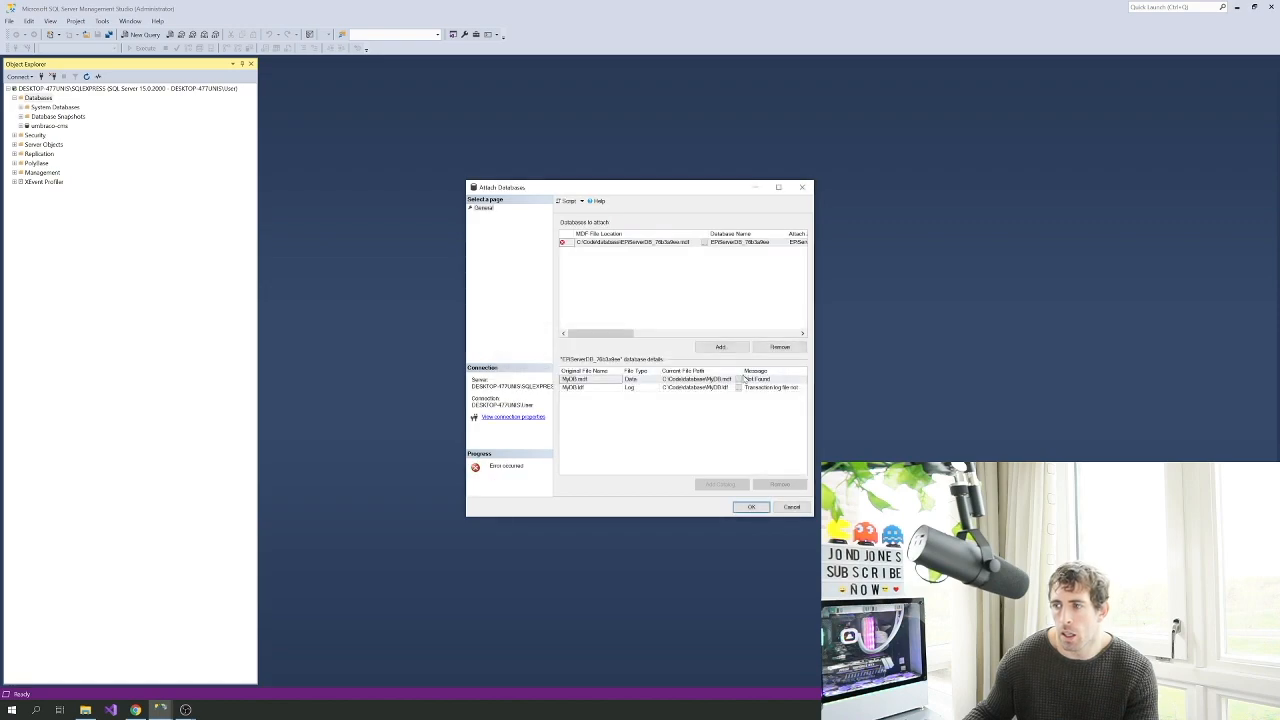
# Re-add the data file, repoint its log file to C:\Code\database, and confirm the attach
pyautogui.click(720, 347)
pyautogui.doubleClick(612, 268)
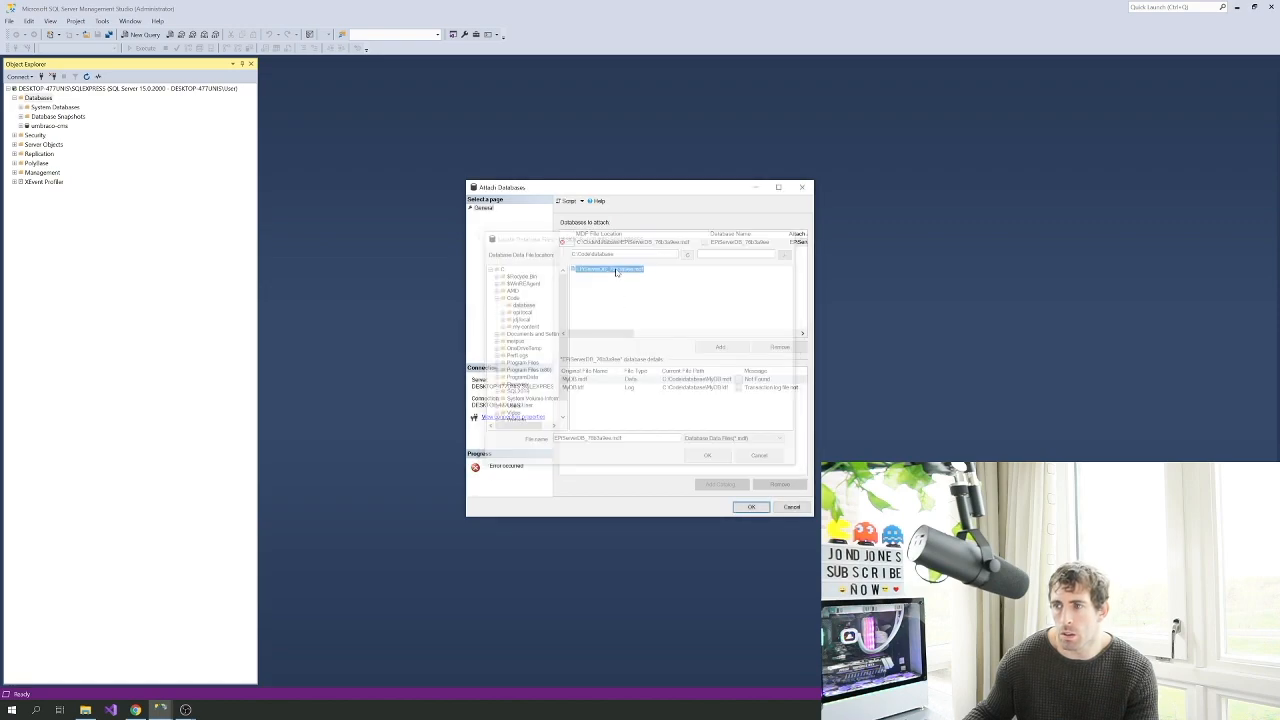
pyautogui.click(739, 388)
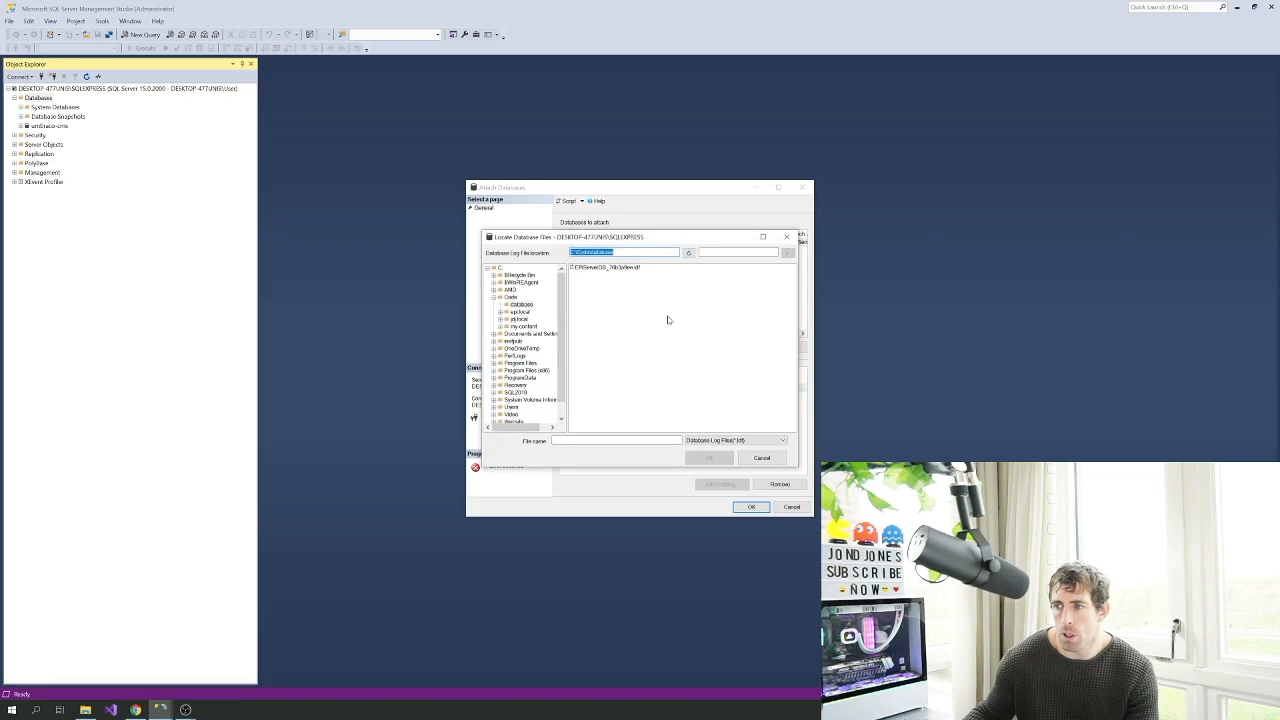
pyautogui.doubleClick(635, 268)
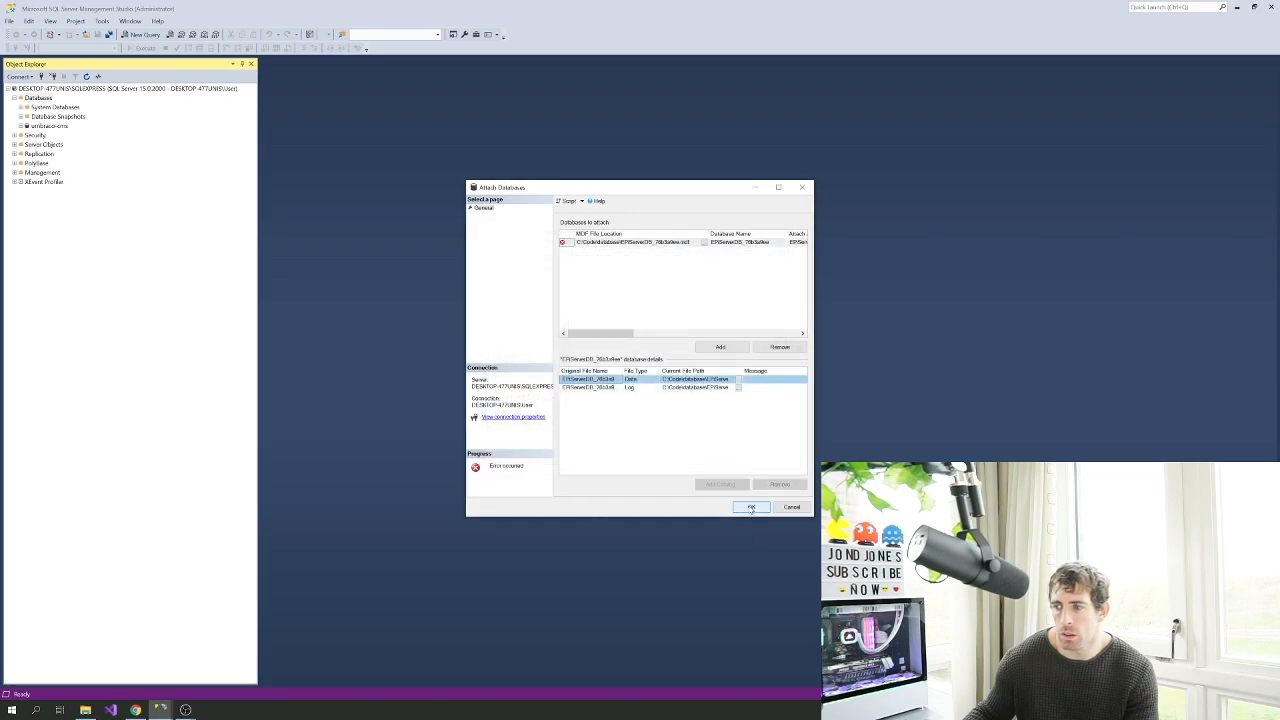
pyautogui.click(751, 508)
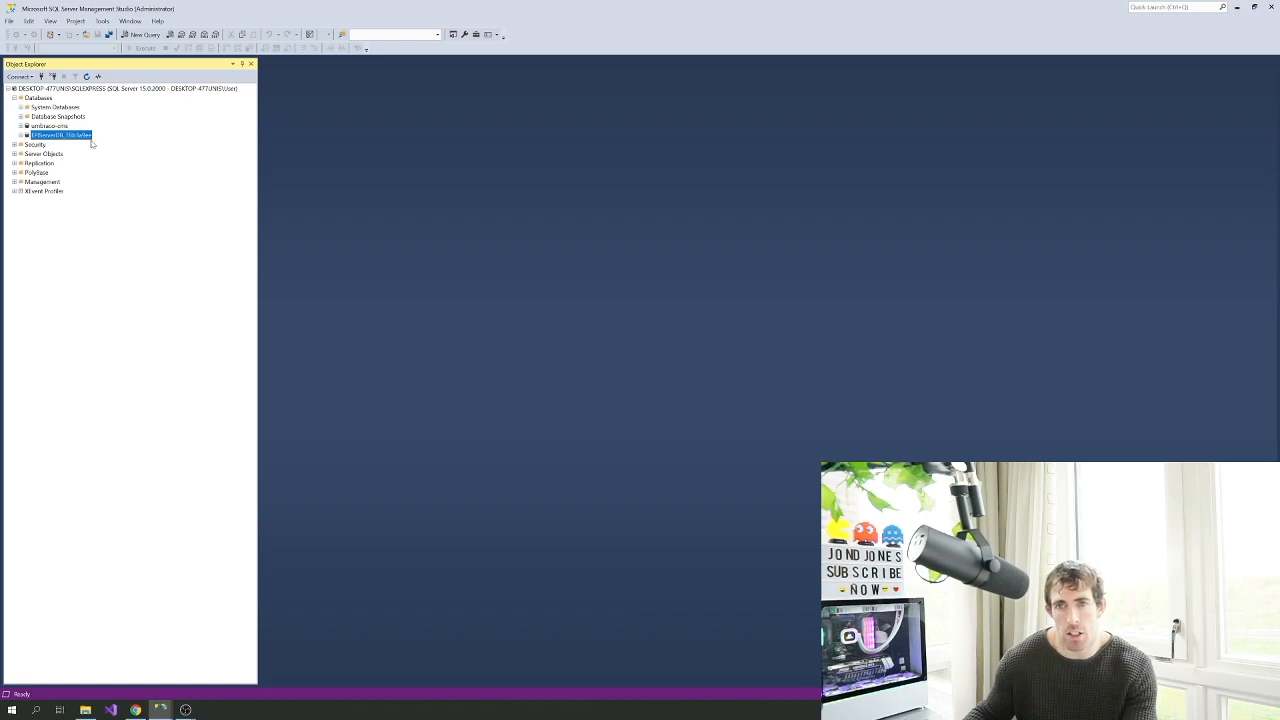
# Start renaming the attached database node to check its EPiServerDB name
pyautogui.press('F2')
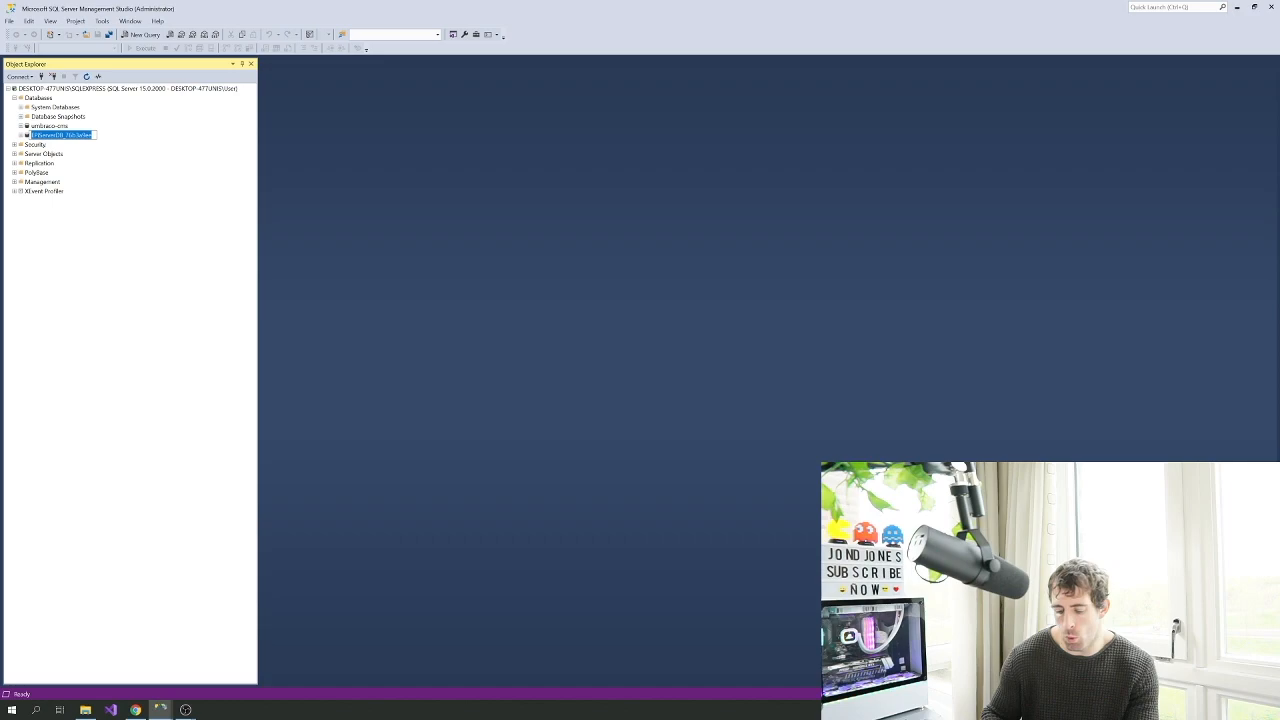
pyautogui.write('ep')
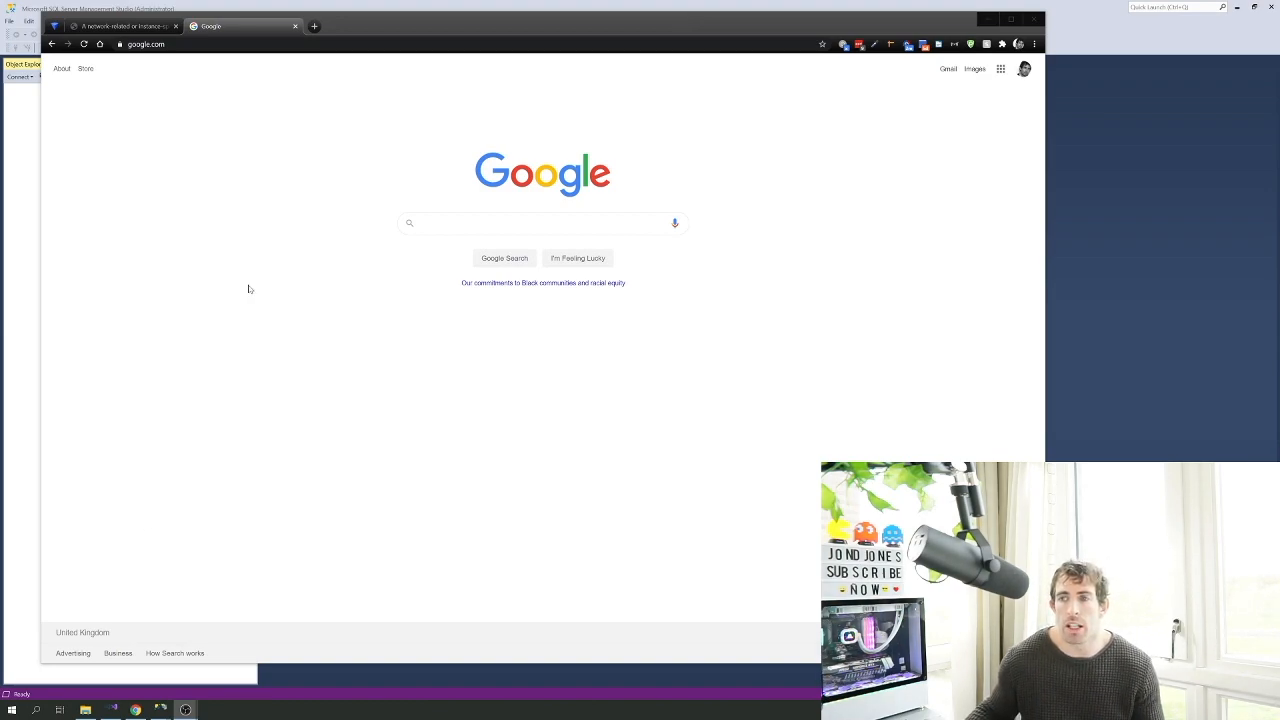
# Search Google for 'connection sql'
pyautogui.click(466, 225)
pyautogui.write('co')
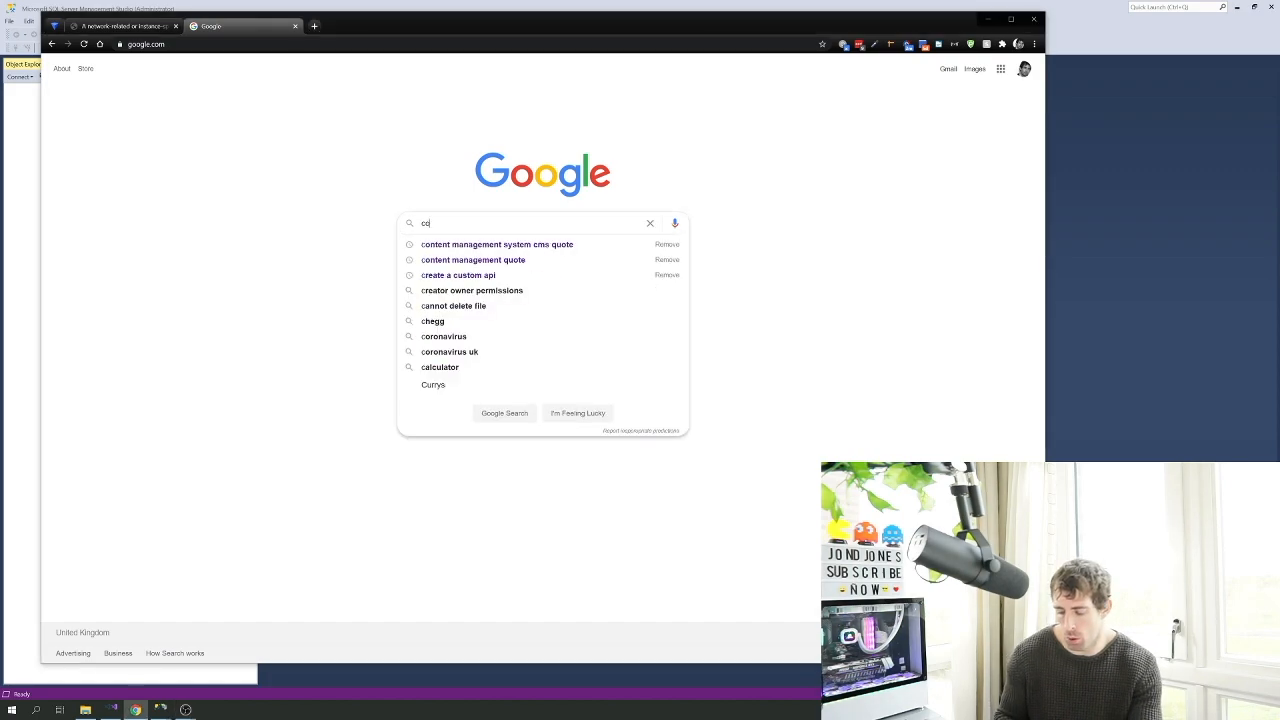
pyautogui.write('nnection')
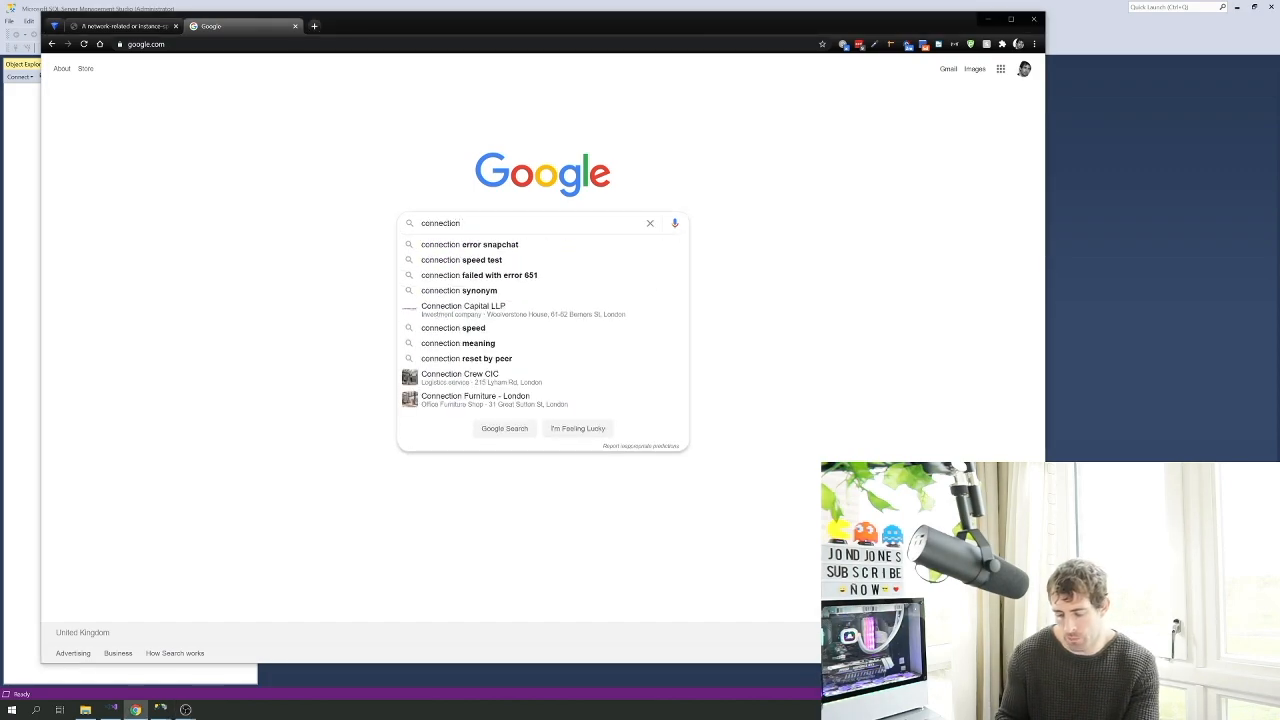
pyautogui.write(' sql')
pyautogui.press('Return')
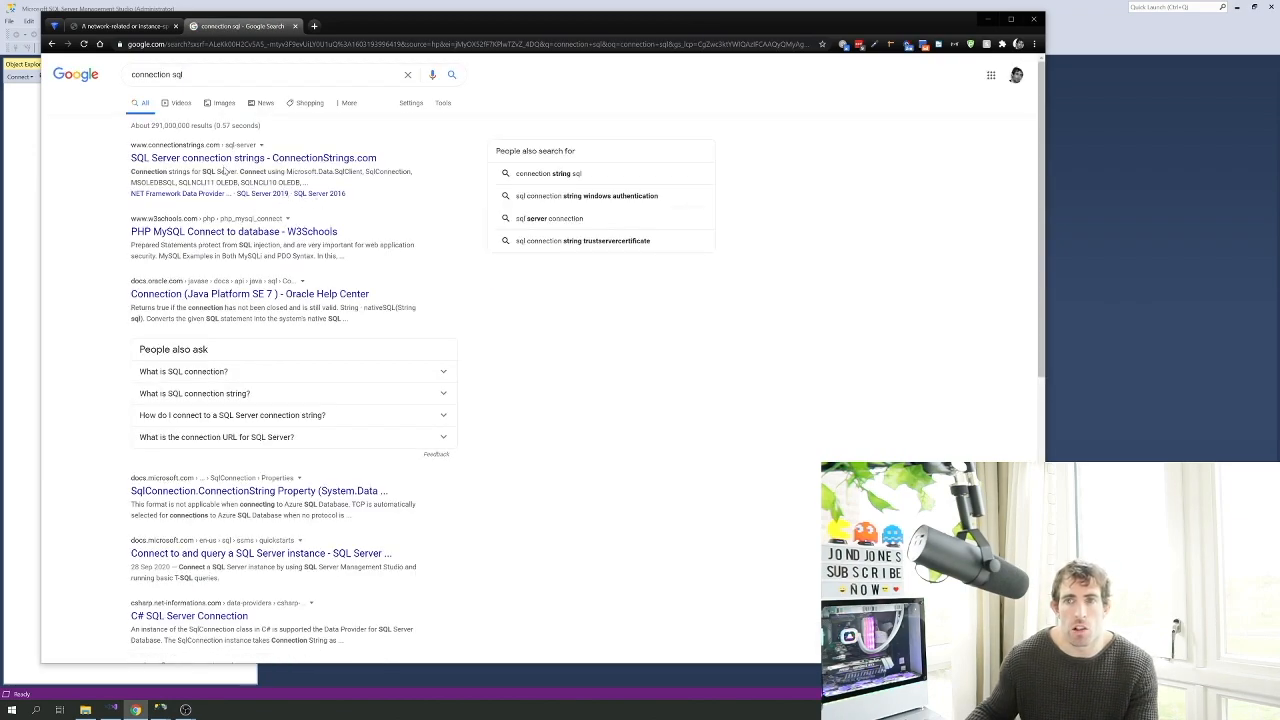
# Open connectionstrings.com's Microsoft OLE DB Driver for SQL Server page and select the Standard security string
pyautogui.click(226, 160)
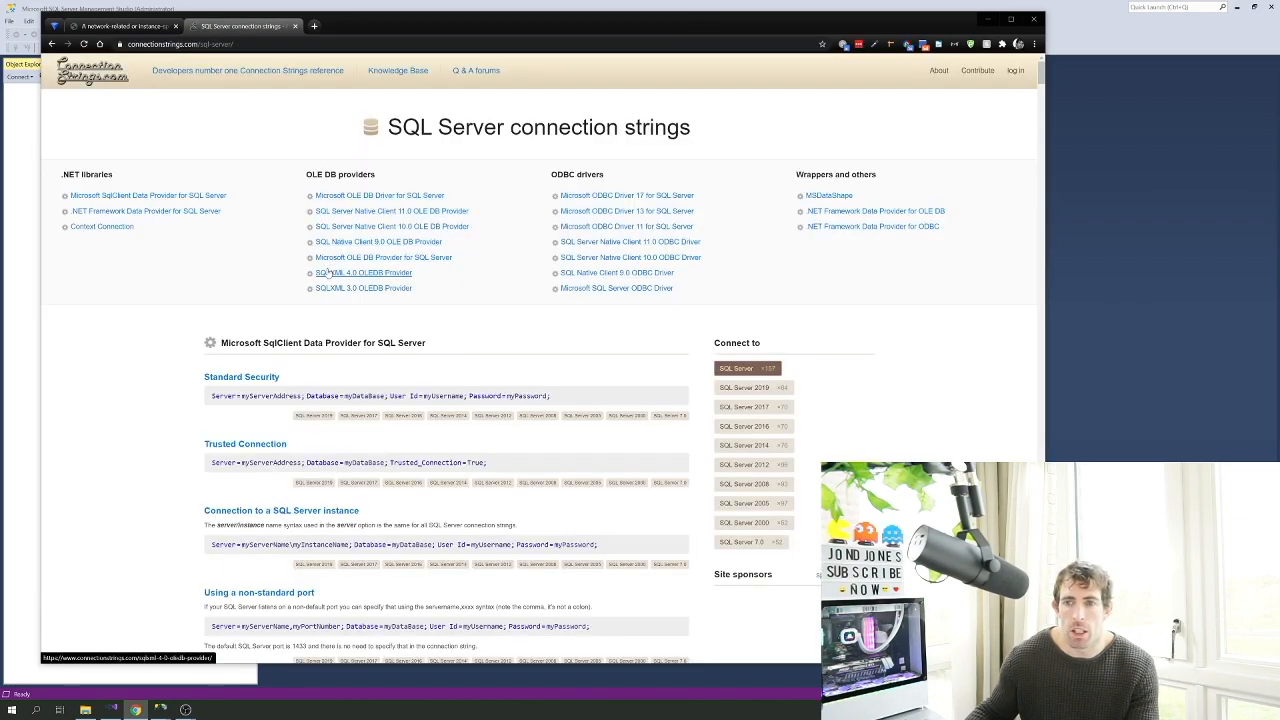
pyautogui.click(396, 197)
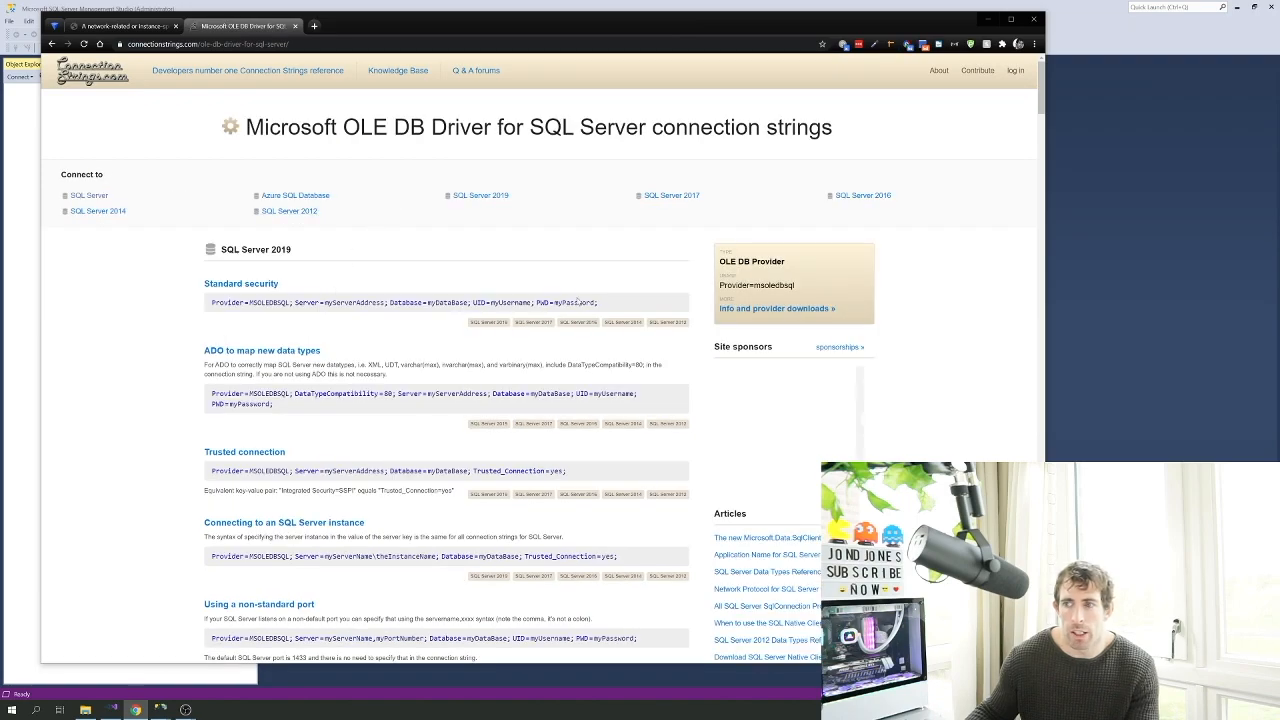
pyautogui.moveTo(599, 302); pyautogui.dragTo(249, 302)
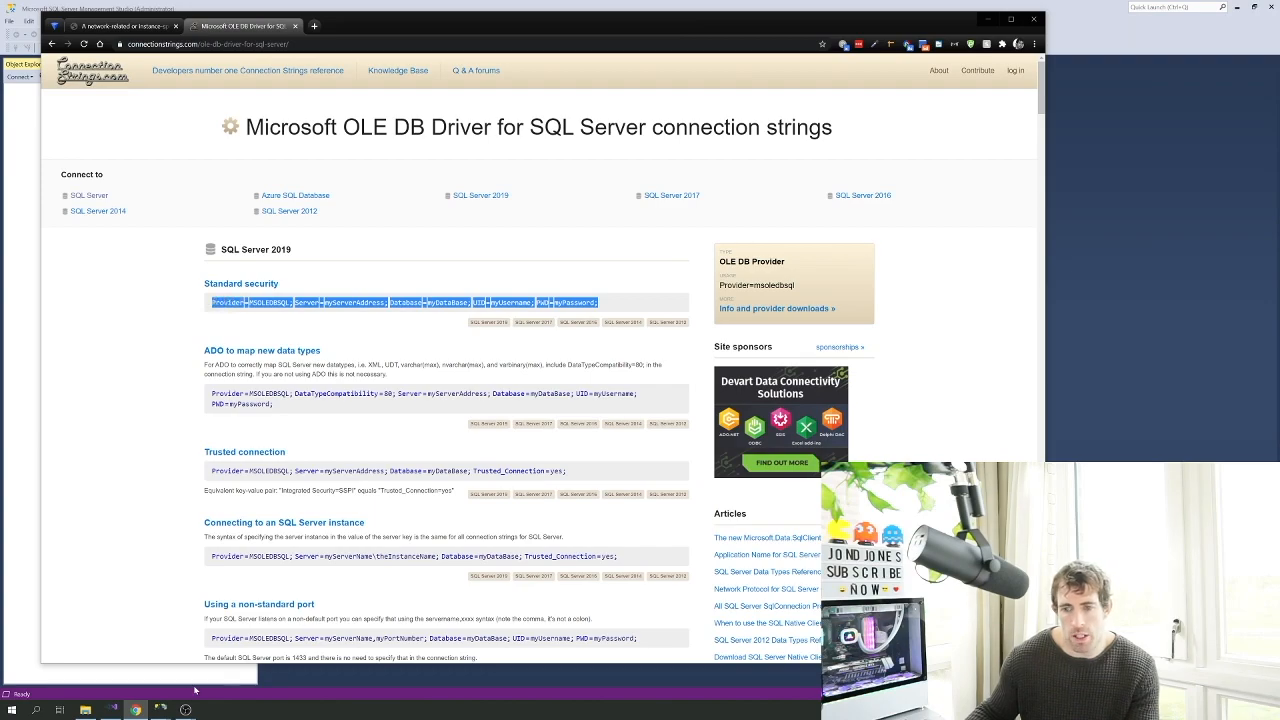
pyautogui.moveTo(112, 708)
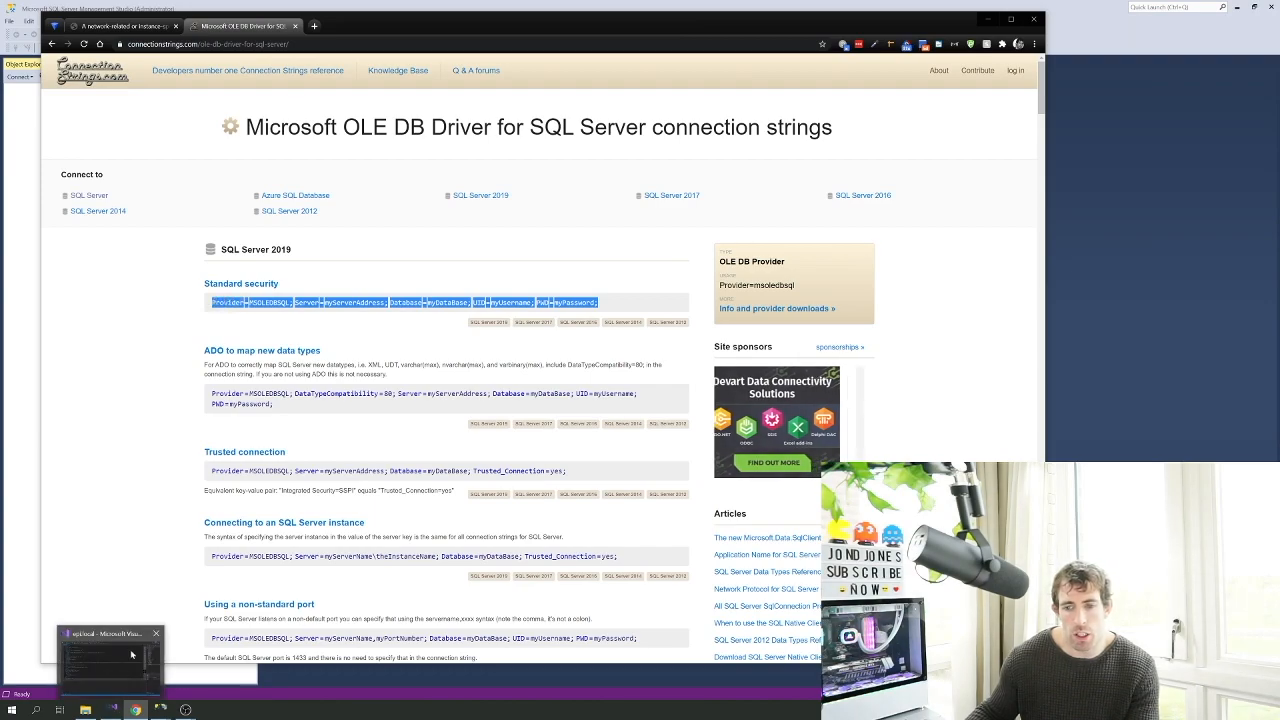
pyautogui.click(131, 654)
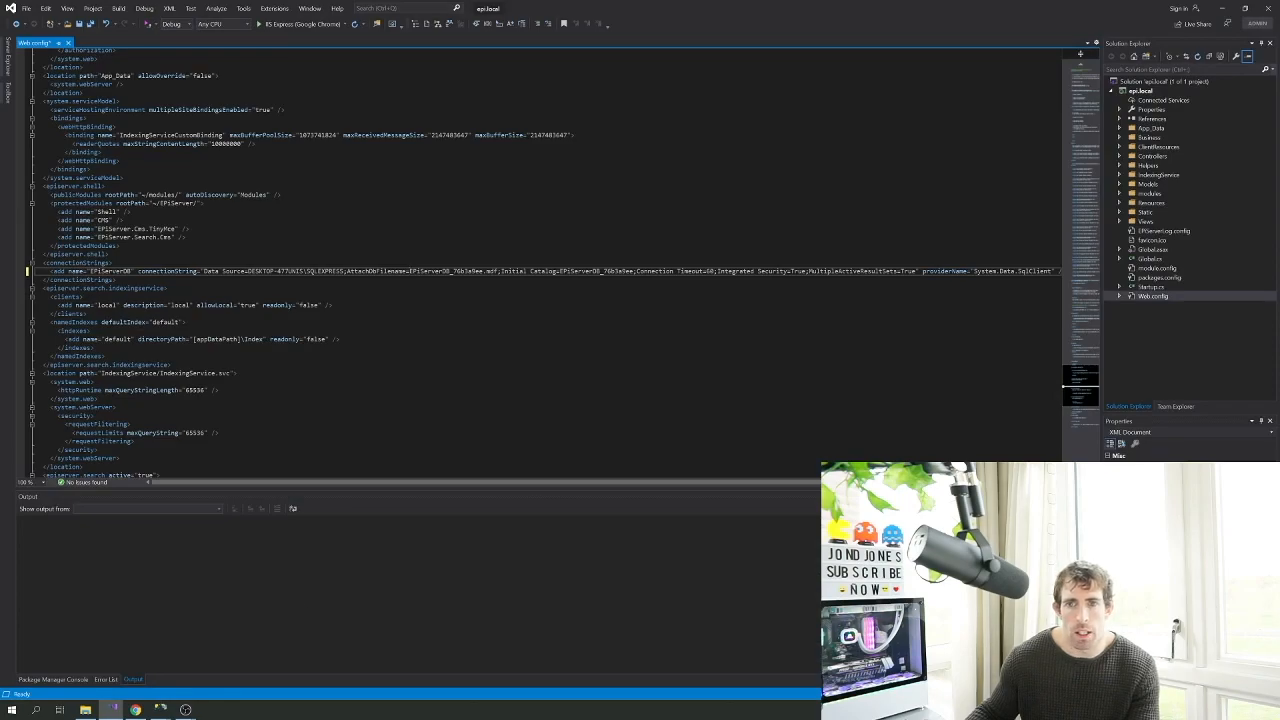
# Delete the old EPiServerDB connectionString value in Web.config and paste the new string between the quotes
pyautogui.doubleClick(87, 264)
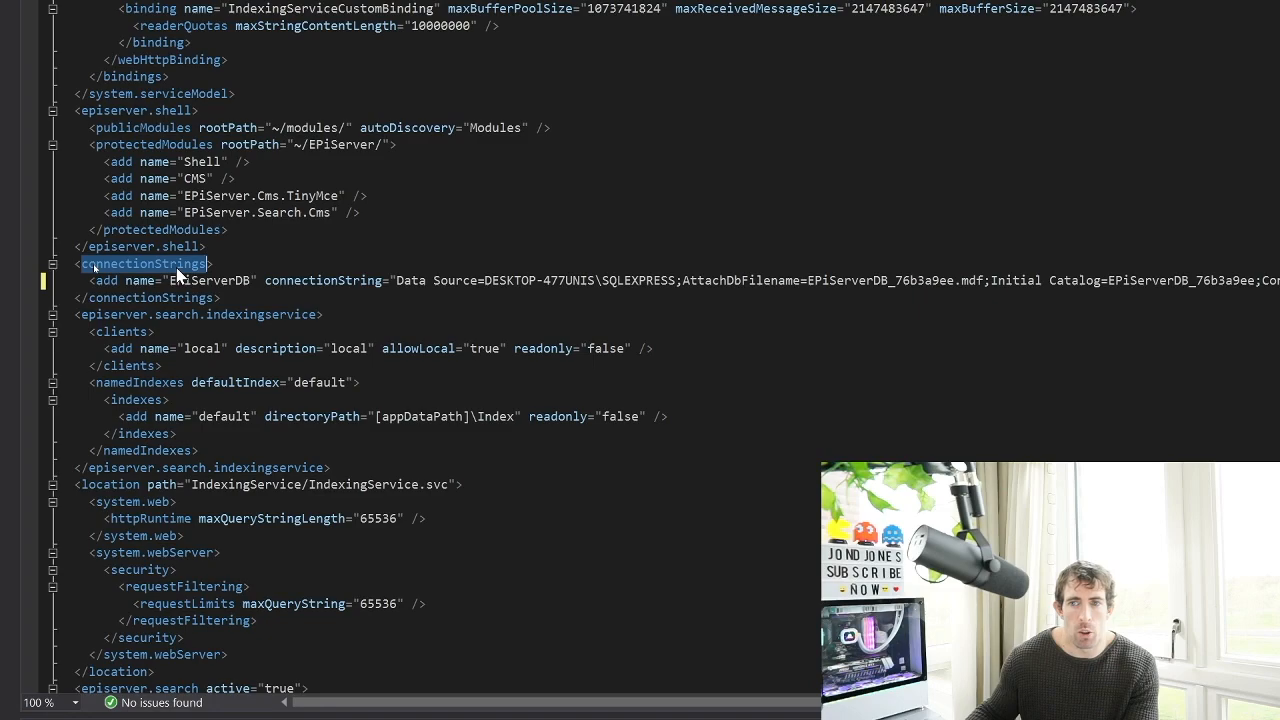
pyautogui.click(397, 280)
pyautogui.keyDown('shift'); pyautogui.click(1112, 280); pyautogui.keyUp('shift')
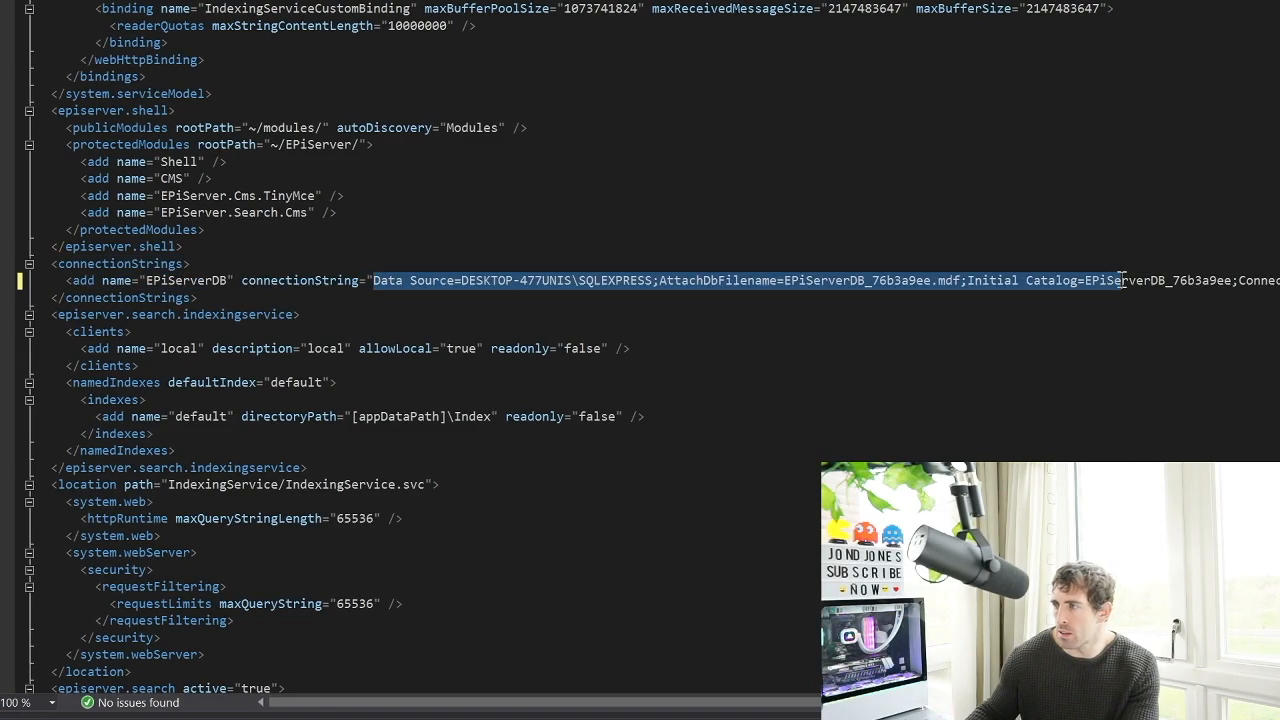
pyautogui.press('Delete')
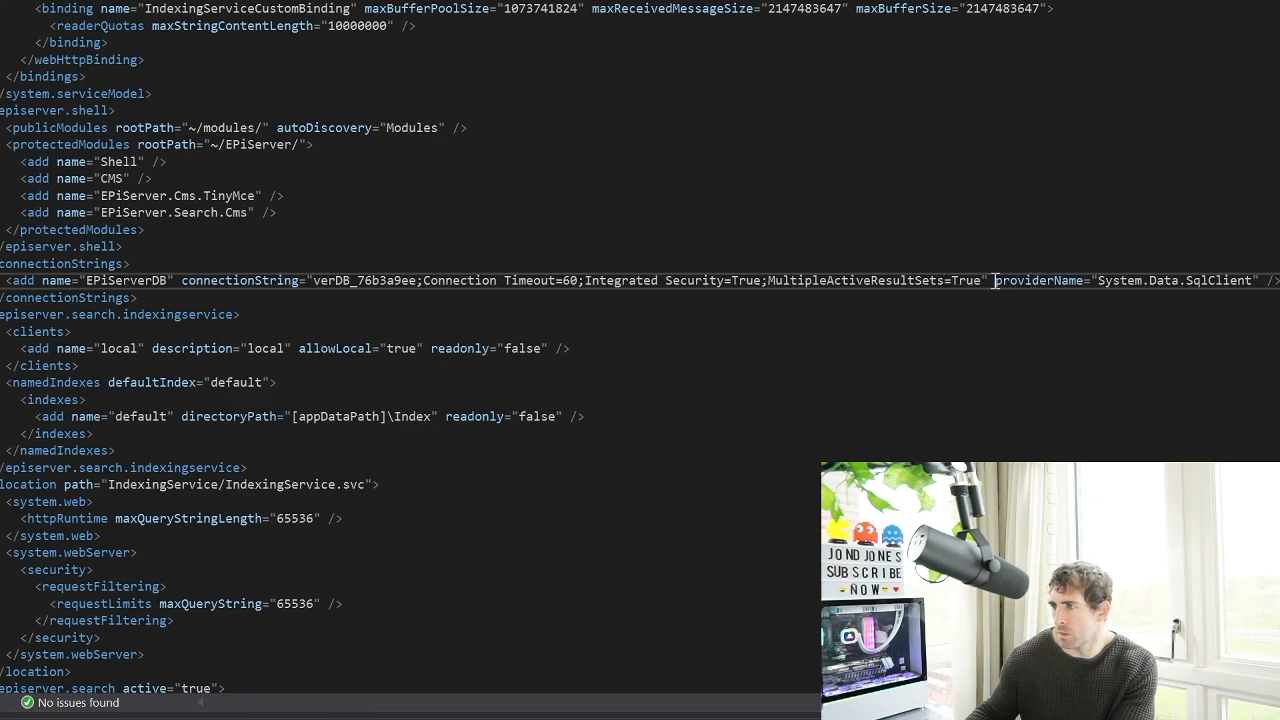
pyautogui.moveTo(979, 280); pyautogui.dragTo(320, 283)
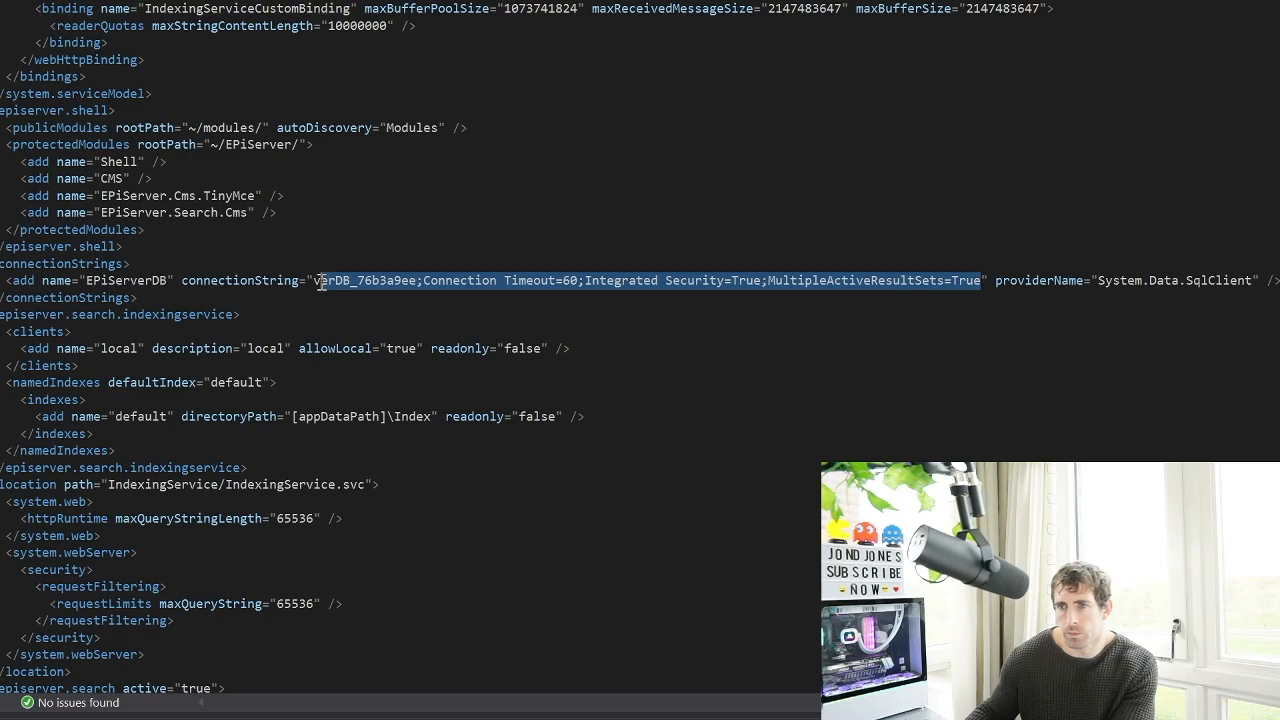
pyautogui.press('Delete')
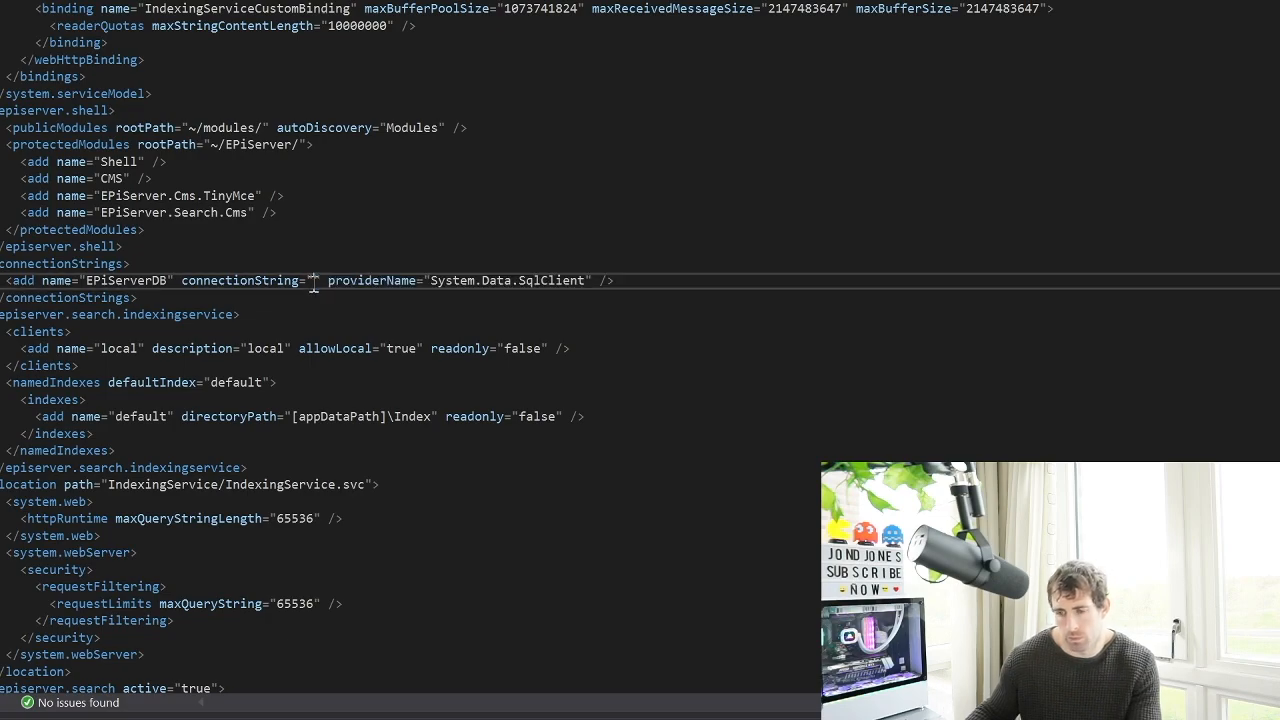
pyautogui.hotkey('ctrl', 'v')
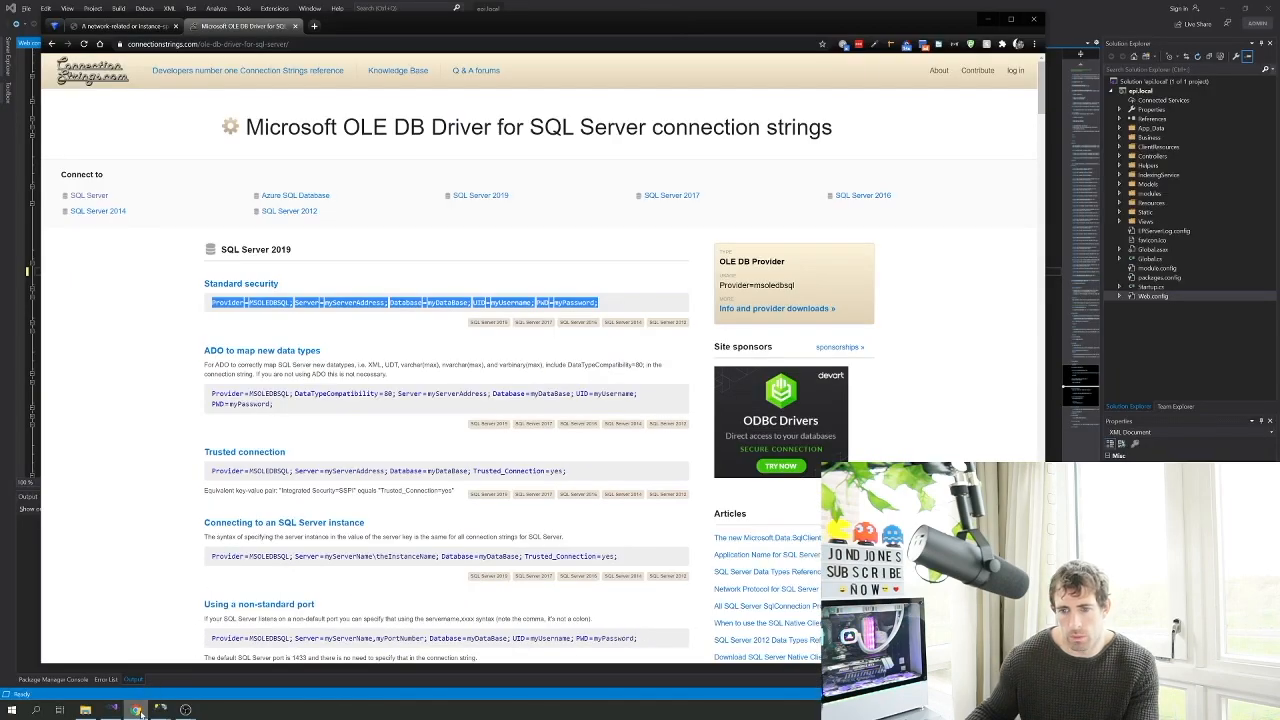
# Copy the standard security string and paste the real server name over the server placeholder
pyautogui.moveTo(152, 694)
pyautogui.click(157, 660)
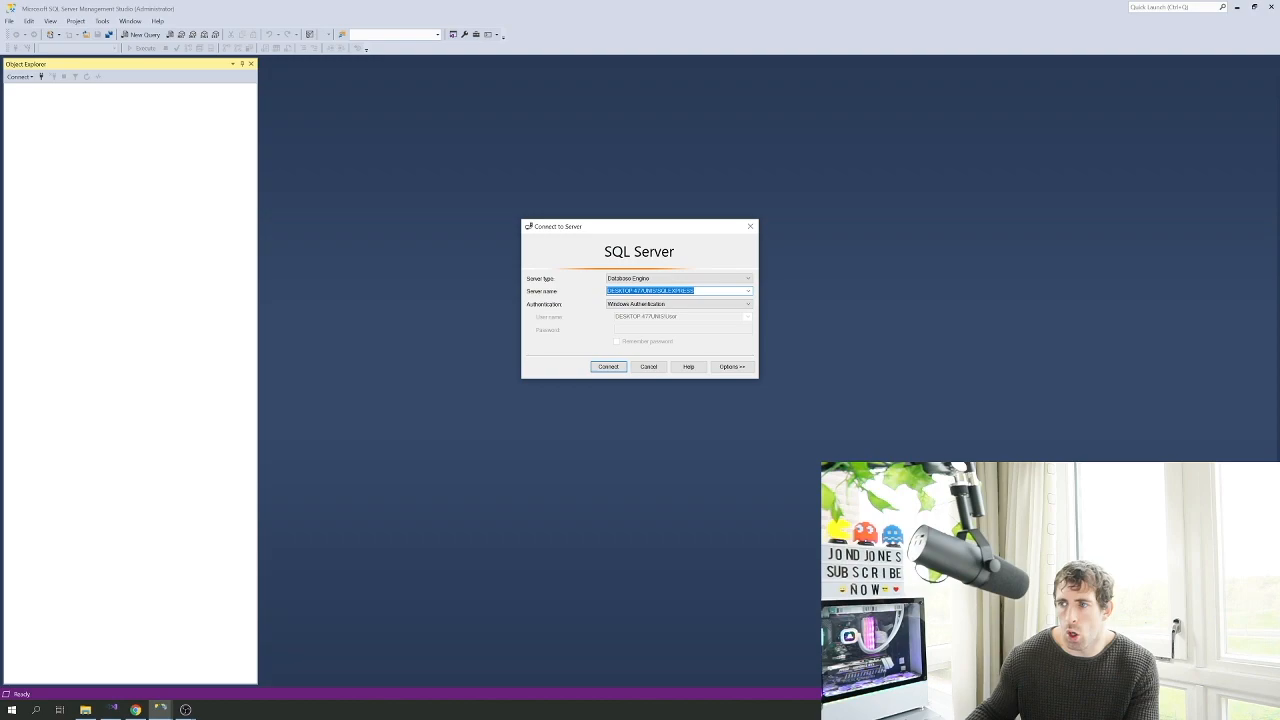
pyautogui.hotkey('alt', 'Tab')
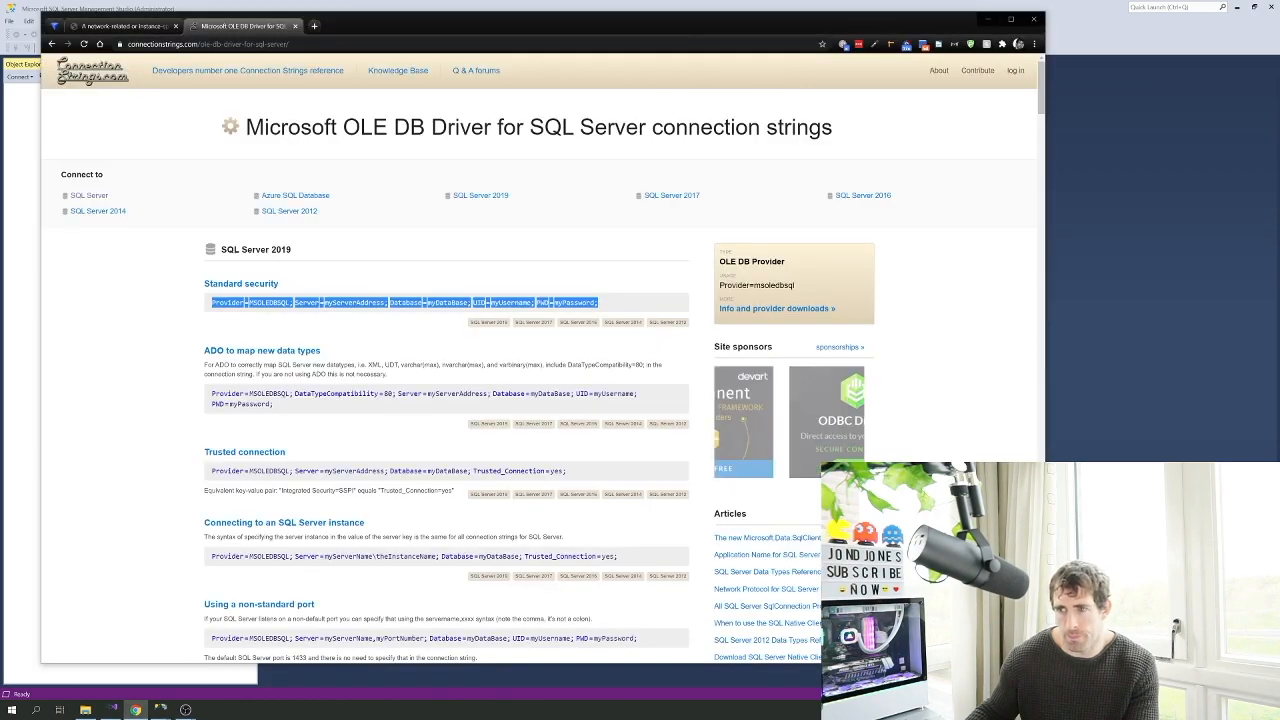
pyautogui.hotkey('alt', 'Tab')
pyautogui.hotkey('alt', 'Tab')
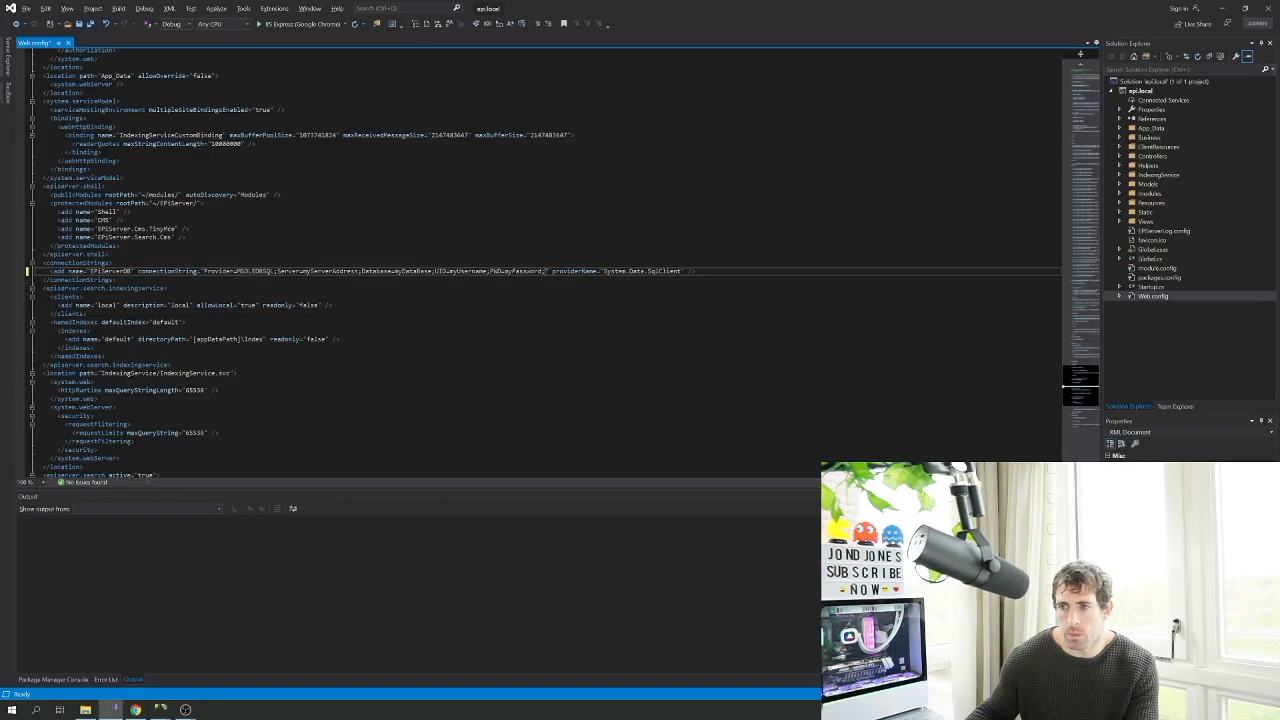
pyautogui.moveTo(303, 271); pyautogui.dragTo(357, 271)
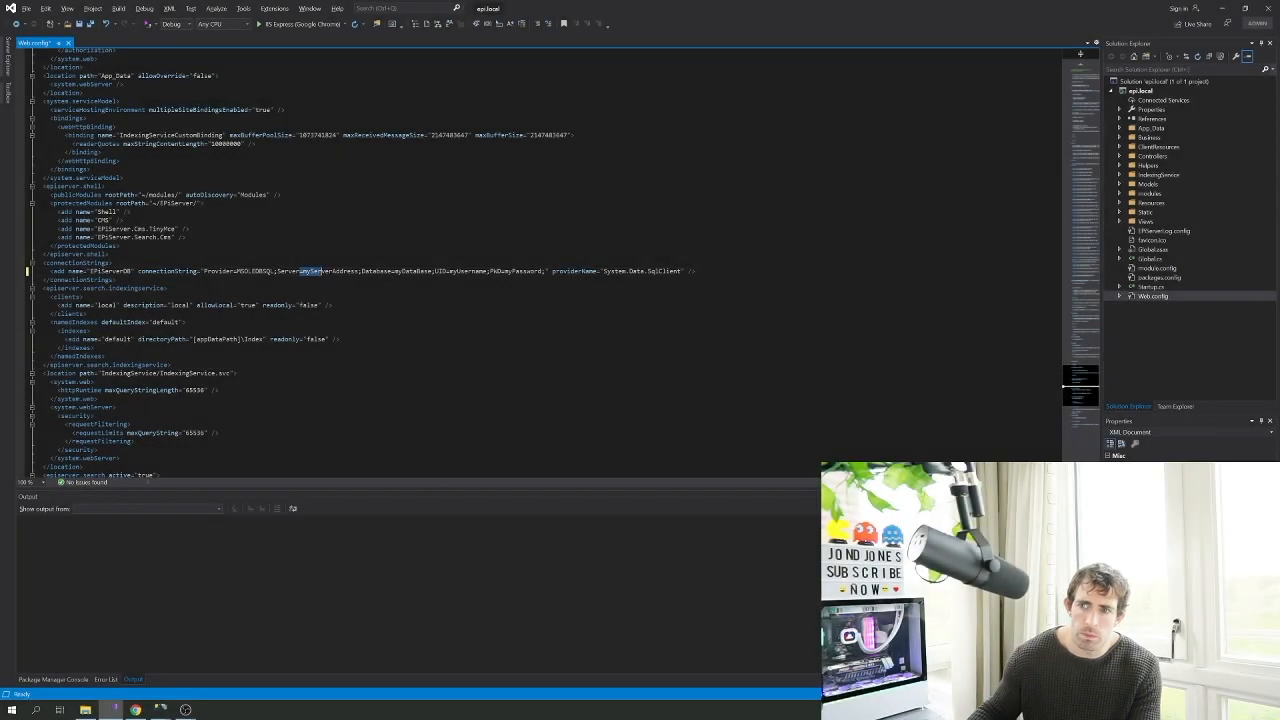
pyautogui.write('DESKTOP-477UNIS\\SQLEXPRESS')
# Fill in database epi.local, user sa and the sa password, then save Web.config
pyautogui.doubleClick(452, 271)
pyautogui.write('epi.local')
pyautogui.doubleClick(505, 271)
pyautogui.write('sa')
pyautogui.doubleClick(519, 271)
pyautogui.write('P@55w0rd')
pyautogui.hotkey('ctrl', 's')
pyautogui.moveTo(158, 707)
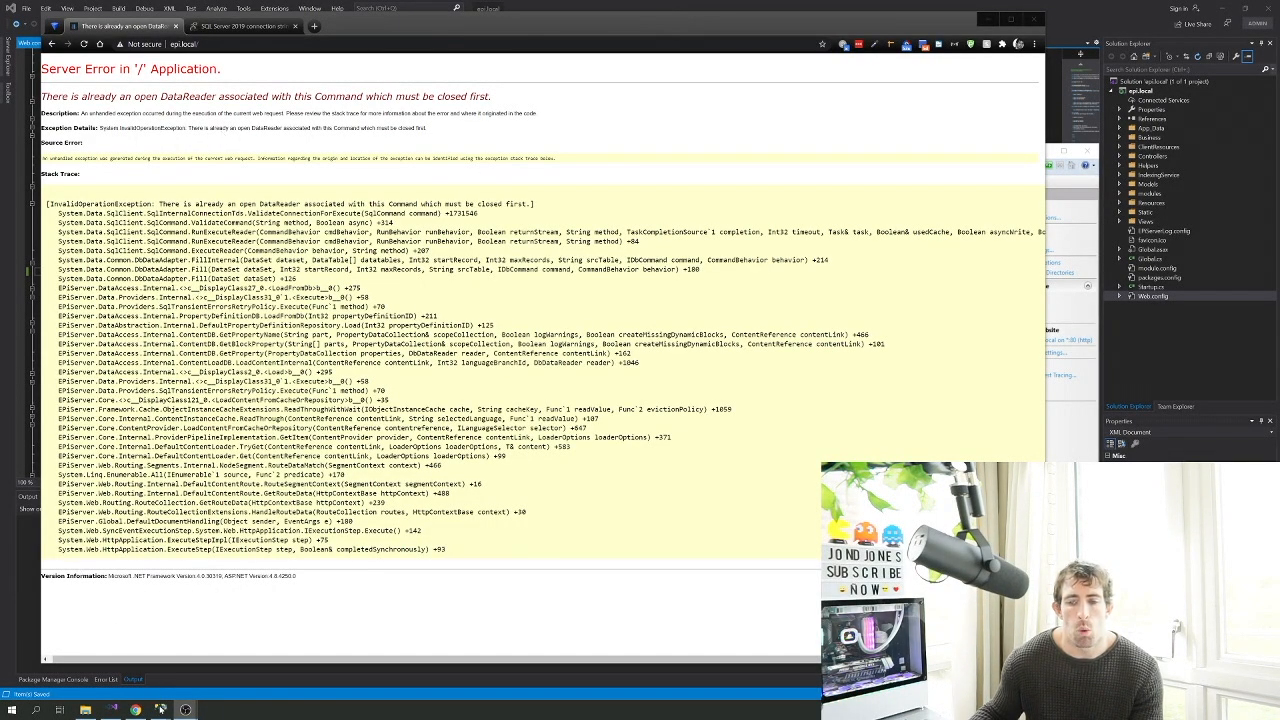
# In SQL Server Management Studio, connect to the local SQLEXPRESS server and select the epilocal database
pyautogui.click(172, 690)
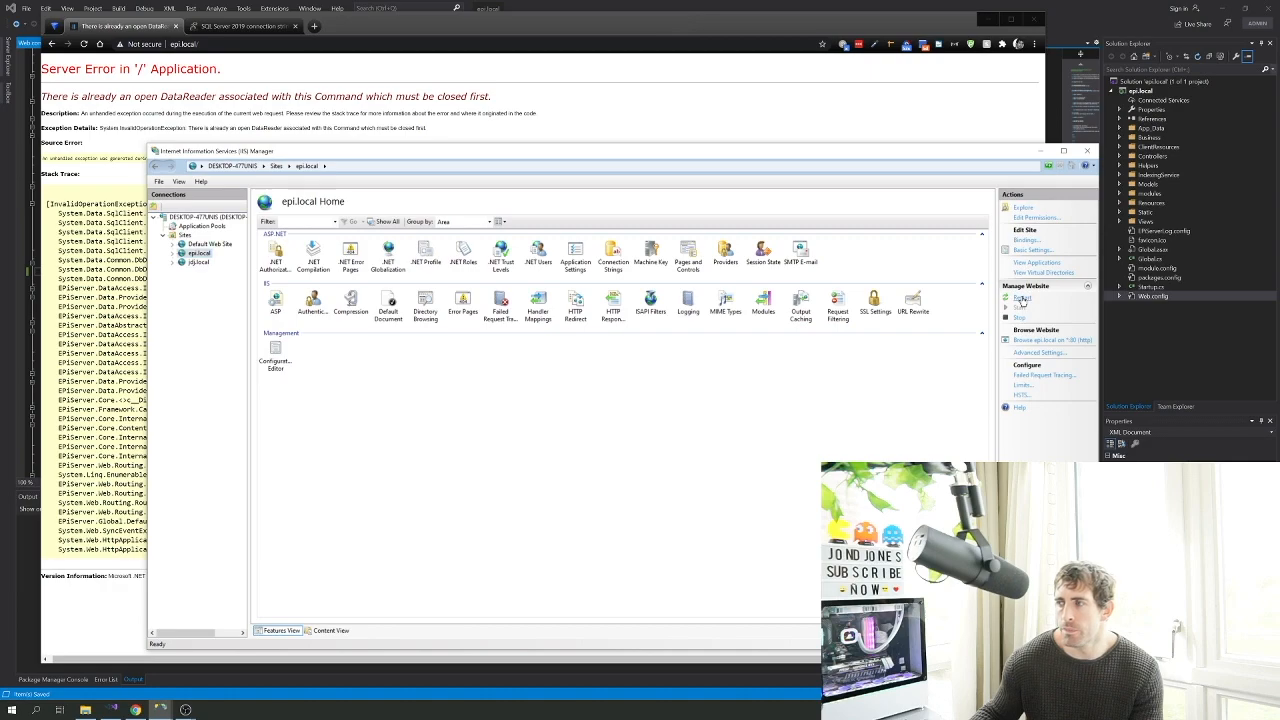
pyautogui.click(157, 709)
pyautogui.click(55, 660)
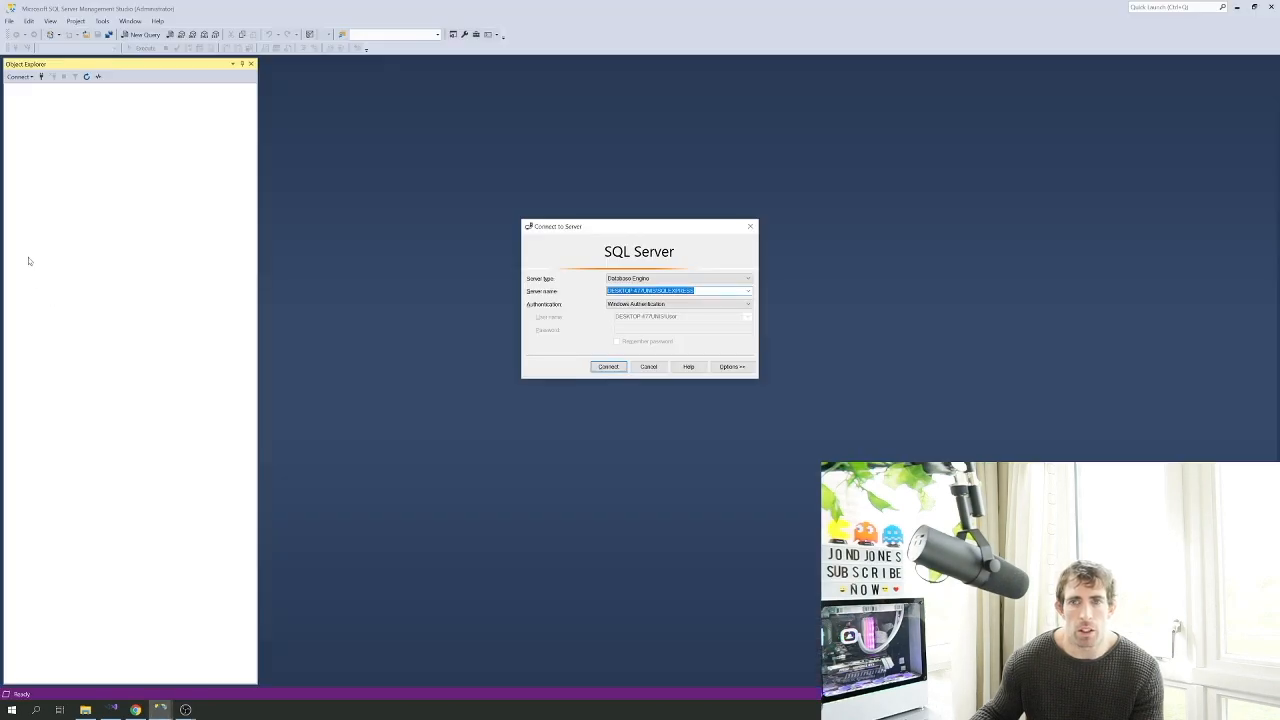
pyautogui.click(610, 367)
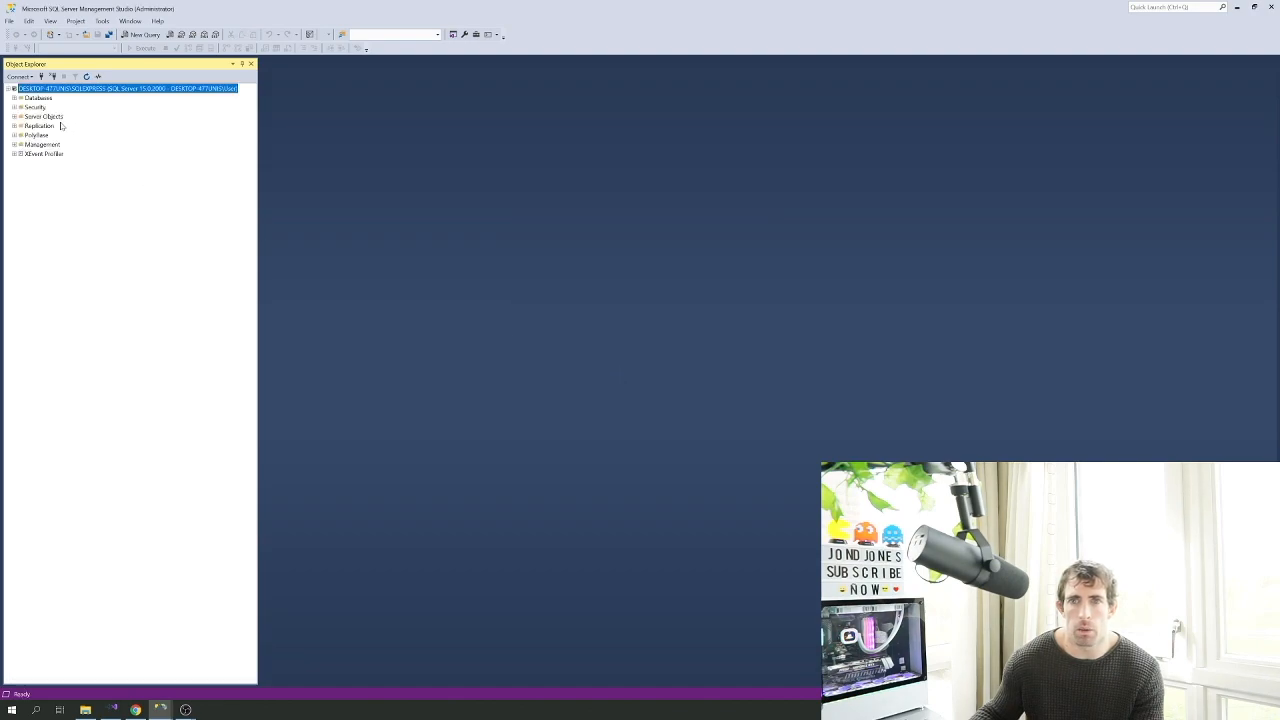
pyautogui.click(14, 98)
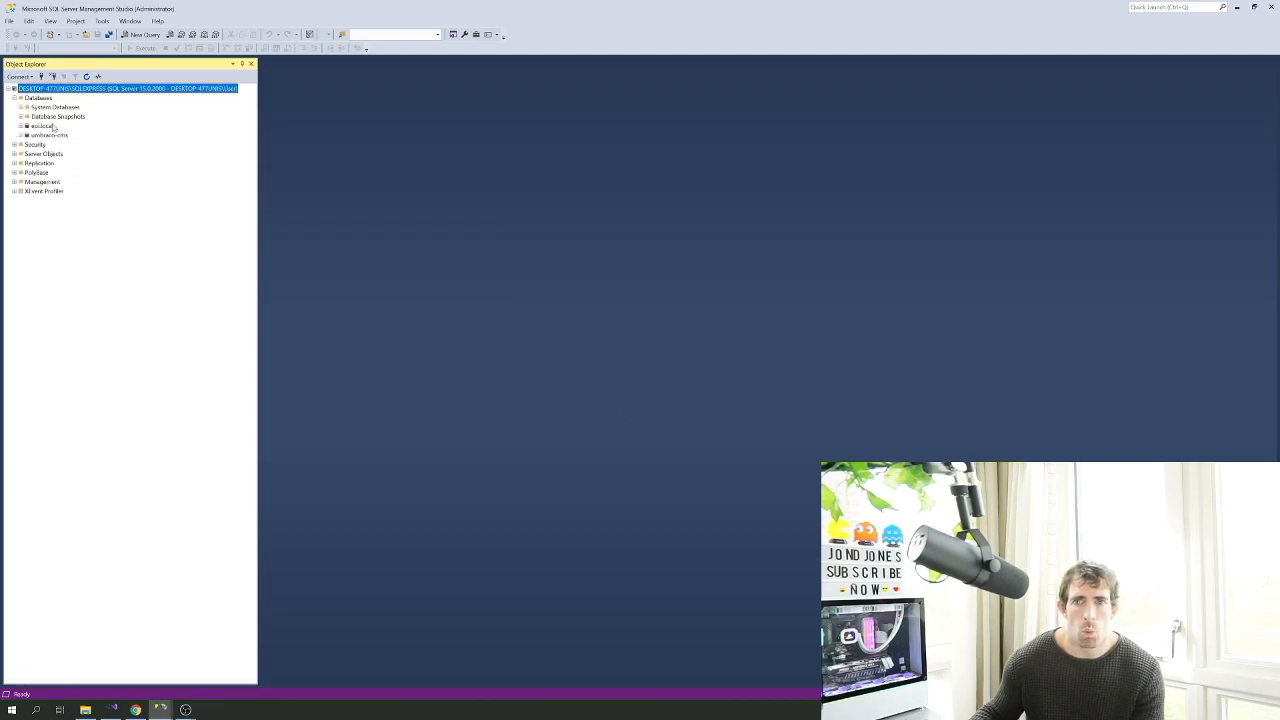
pyautogui.click(53, 127)
# Take the epilocal database offline
pyautogui.rightClick(50, 127)
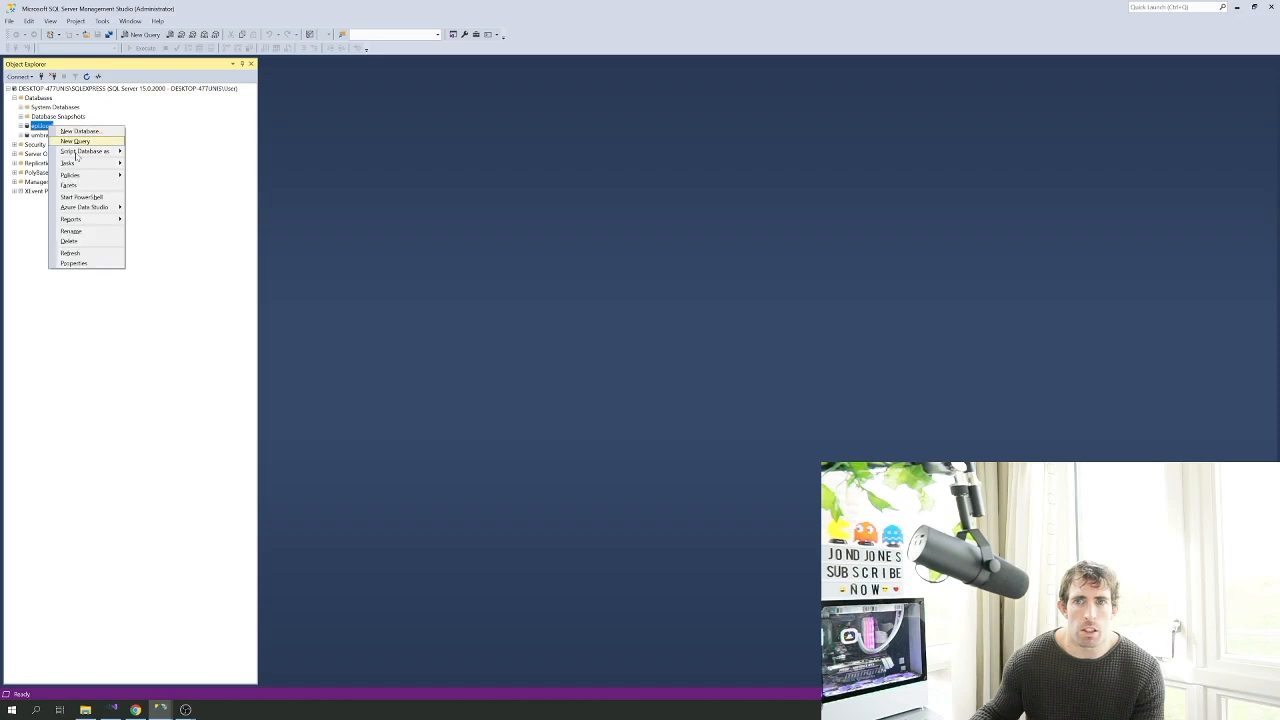
pyautogui.moveTo(98, 165)
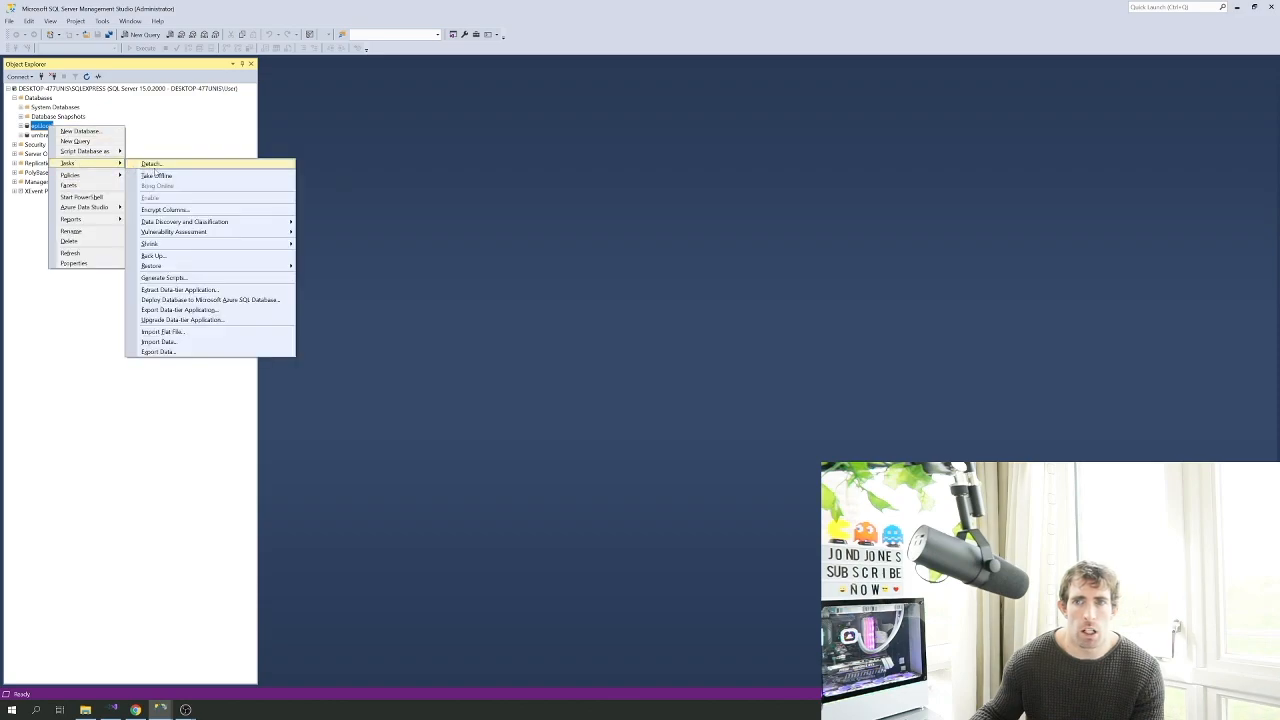
pyautogui.click(156, 175)
pyautogui.click(758, 507)
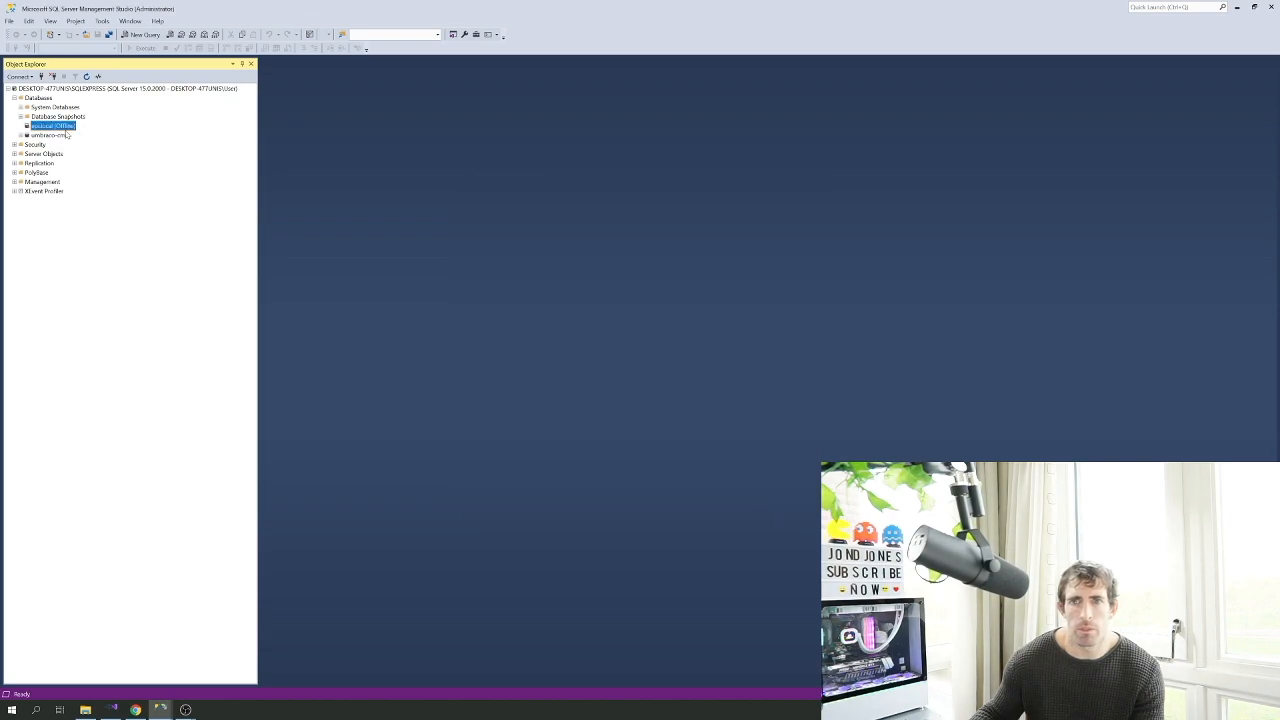
# Bring epilocal back online, close the success report, and return to the browser's error page
pyautogui.rightClick(60, 128)
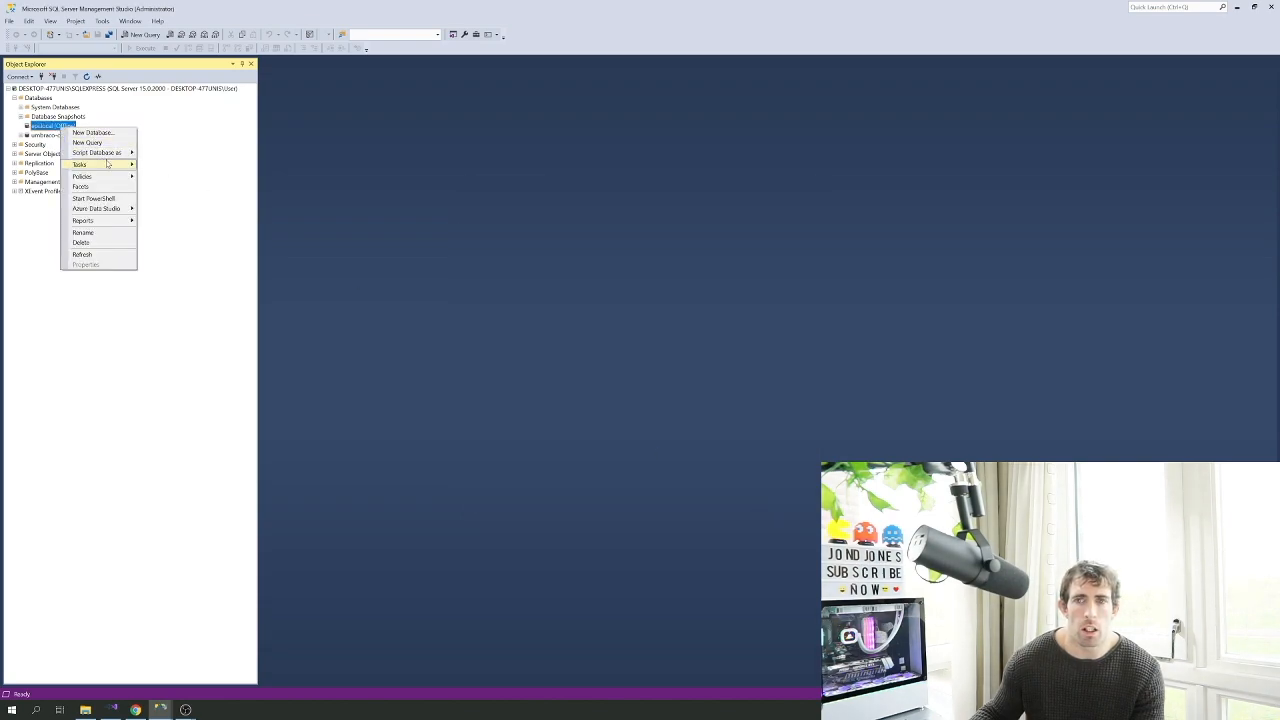
pyautogui.moveTo(98, 165)
pyautogui.click(170, 187)
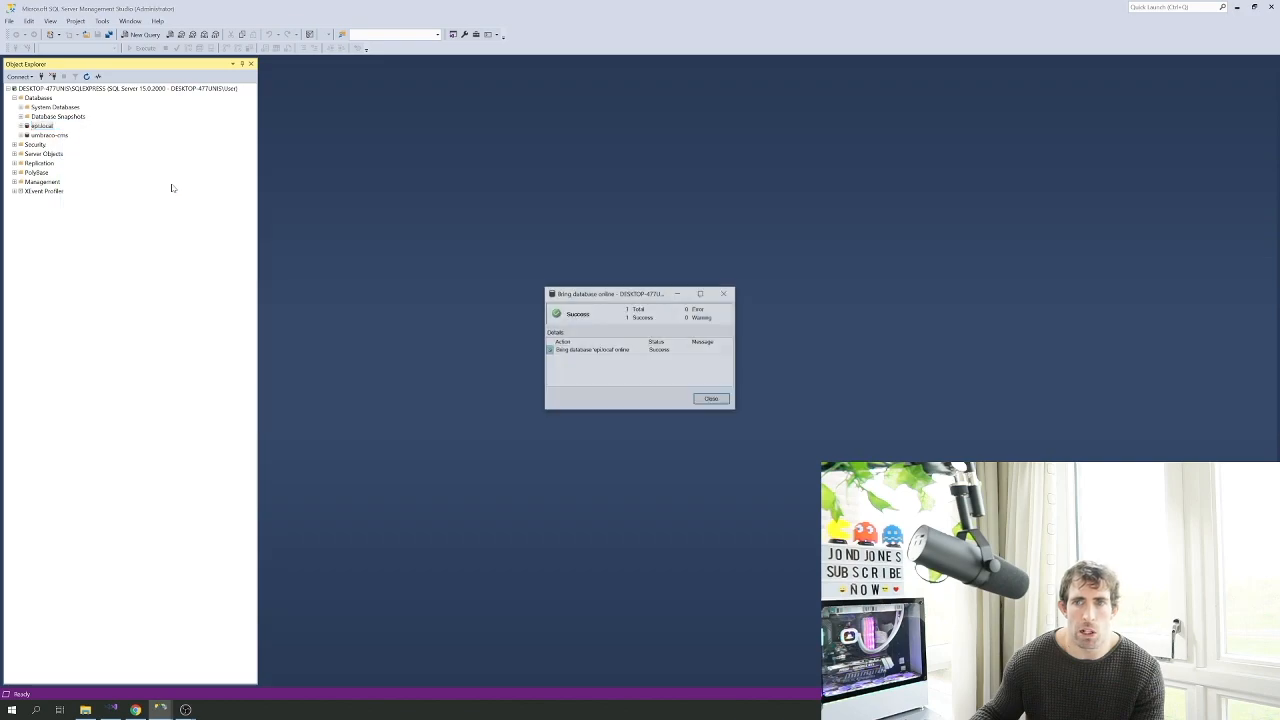
pyautogui.click(697, 401)
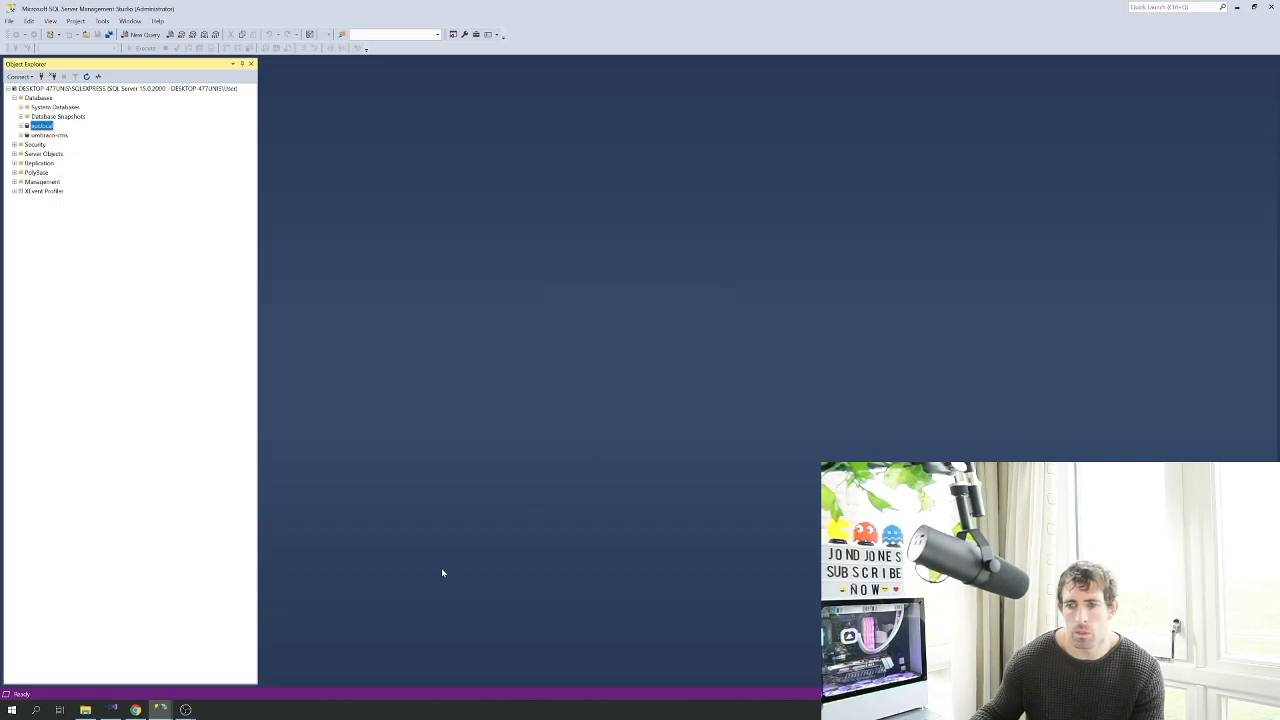
pyautogui.click(136, 708)
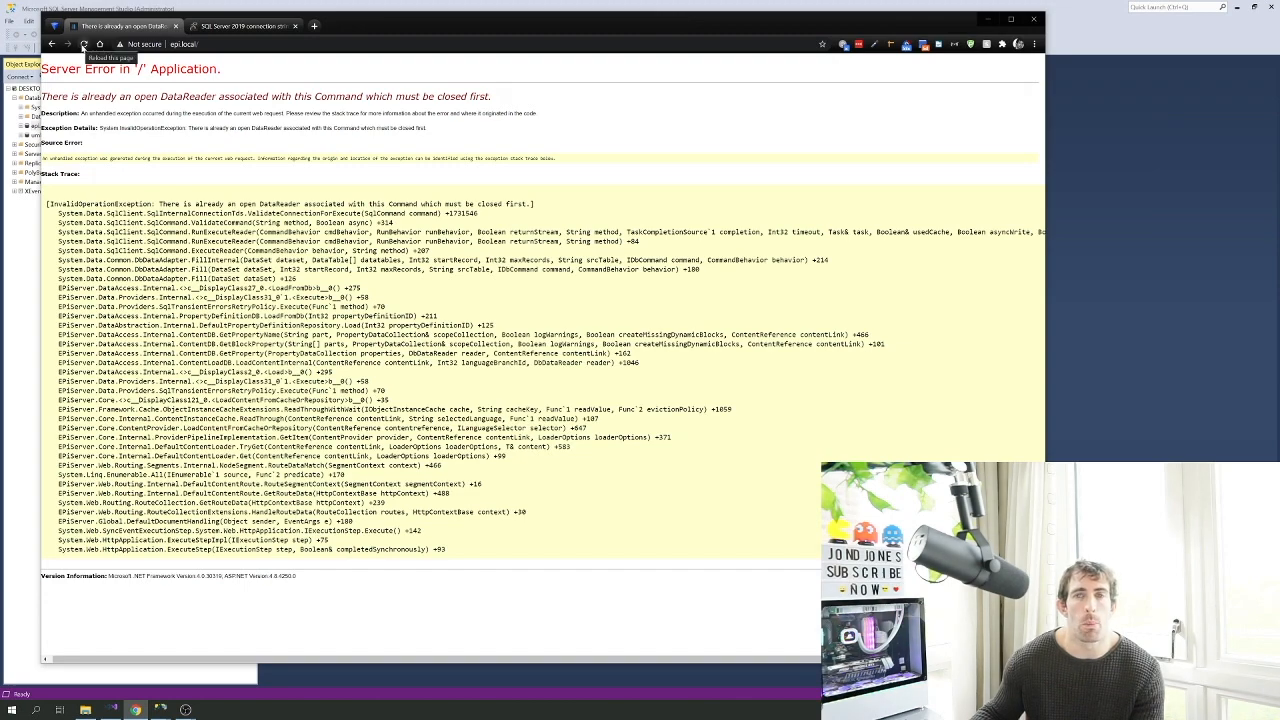
# Append MultipleActiveResultSets=true to the EPiServerDB connection string in Web.config, then reload epi.local
pyautogui.click(84, 44)
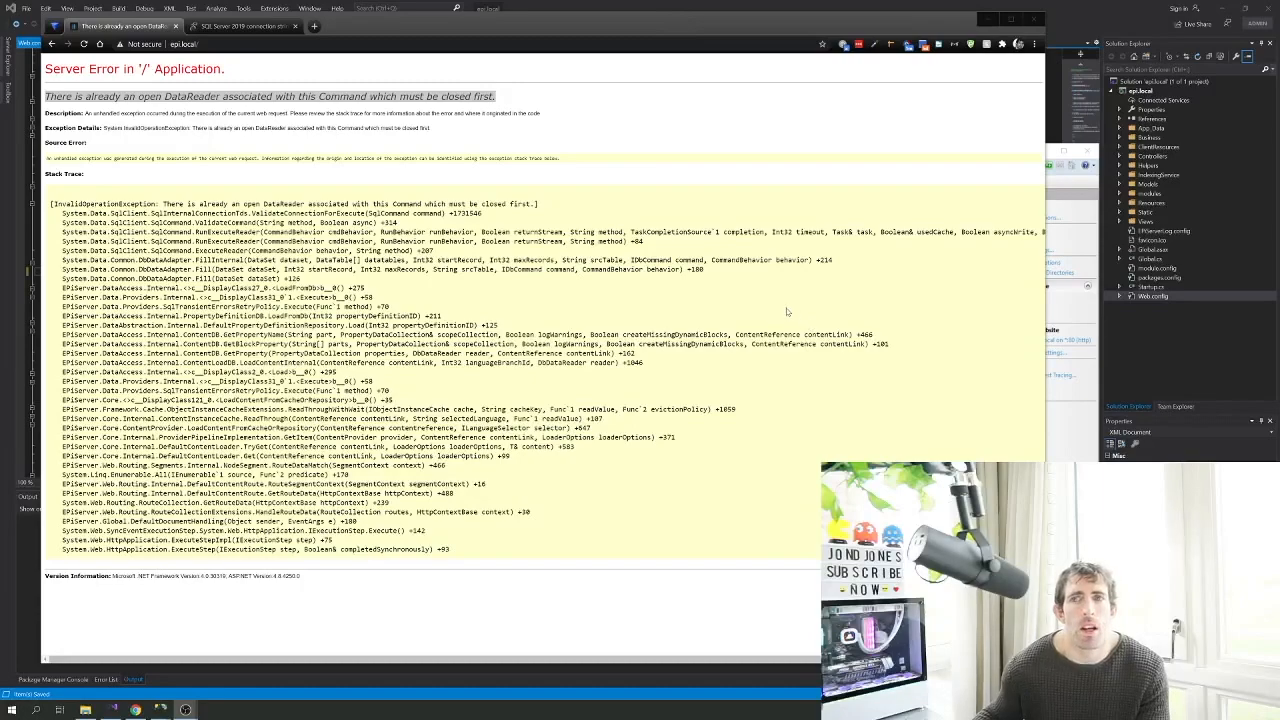
pyautogui.click(2, 271)
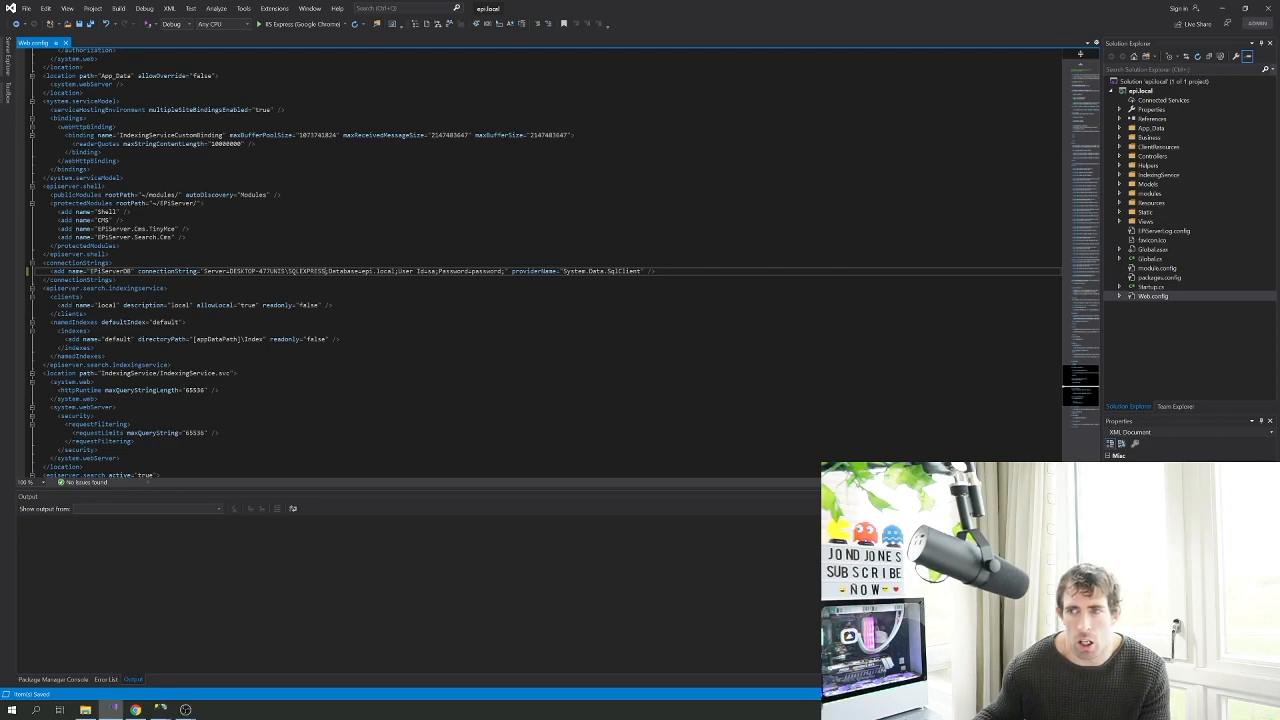
pyautogui.hotkey('ctrl', 'v')
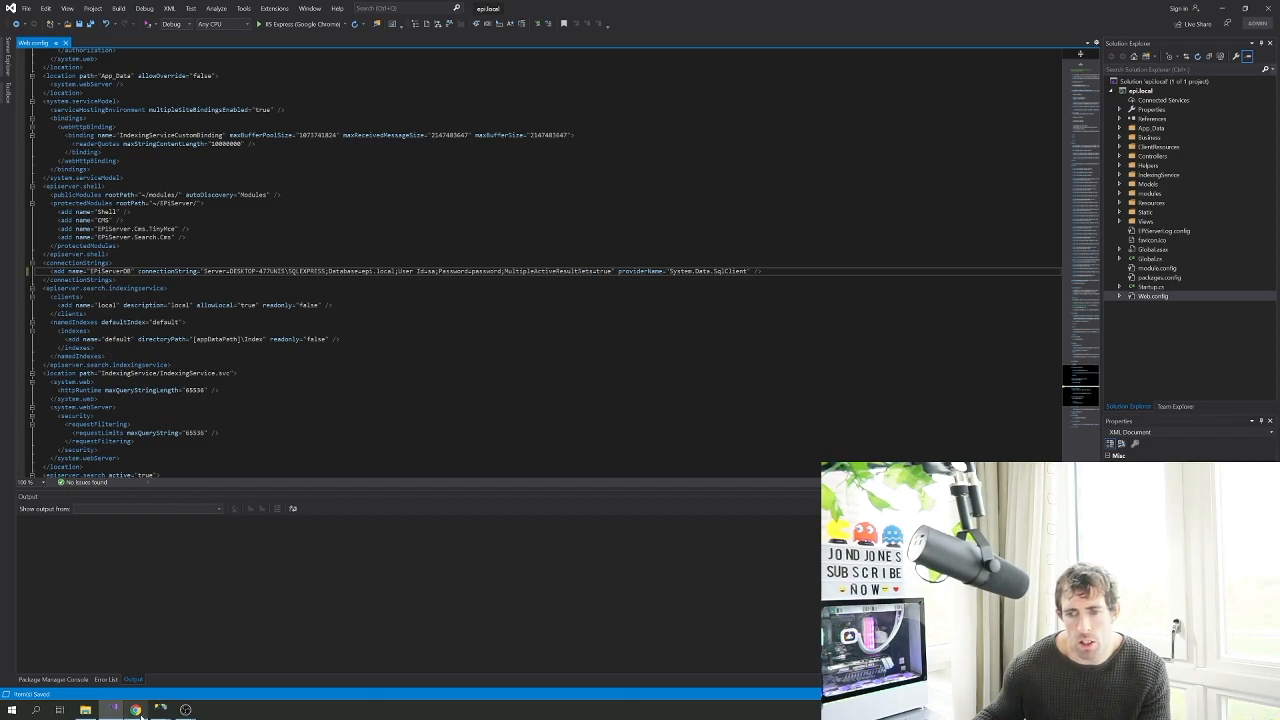
pyautogui.click(135, 709)
pyautogui.click(84, 44)
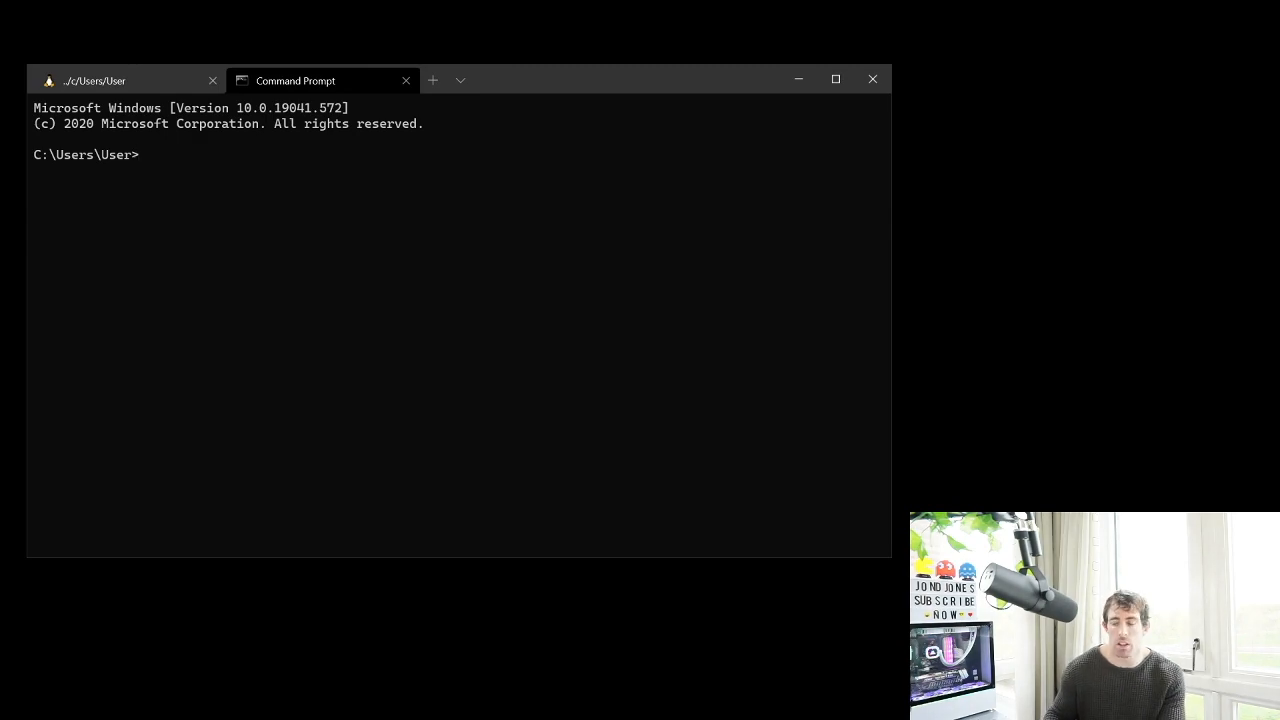
# Run ipconfig /all, copy the Ethernet physical address, and enter 'episerver license cetre' in Chrome
pyautogui.write('onfig /all')
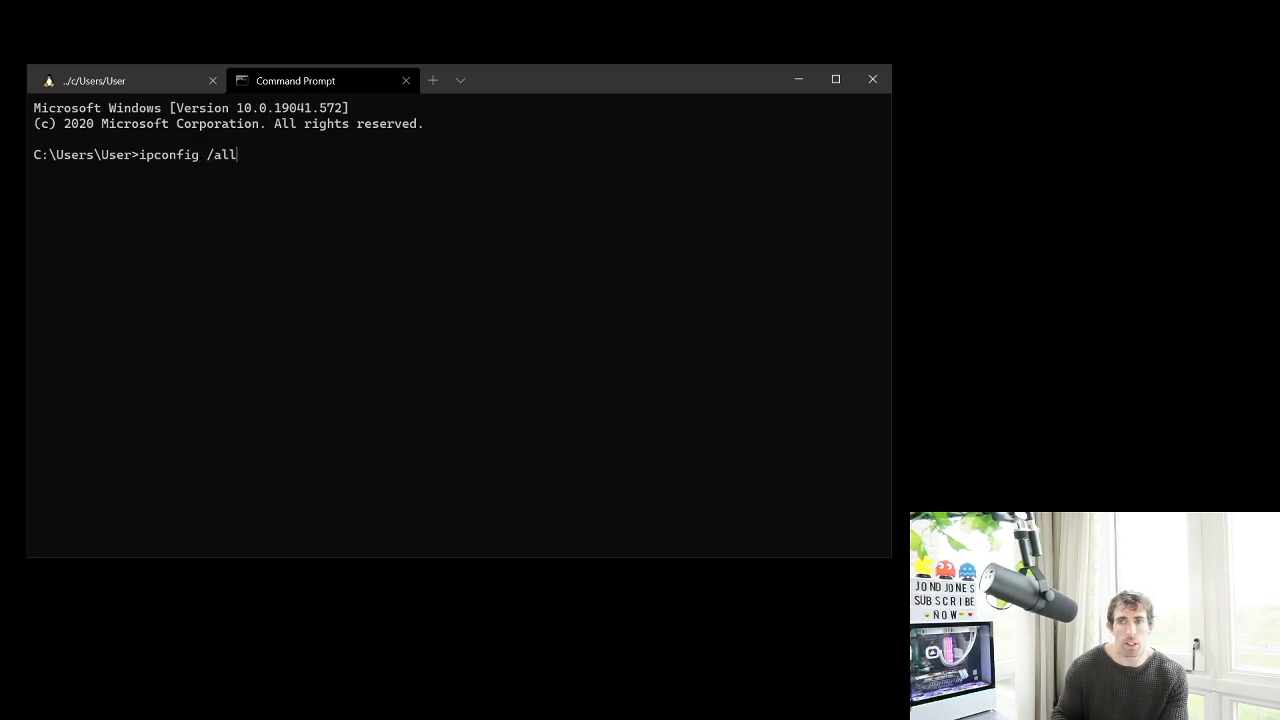
pyautogui.press('Return')
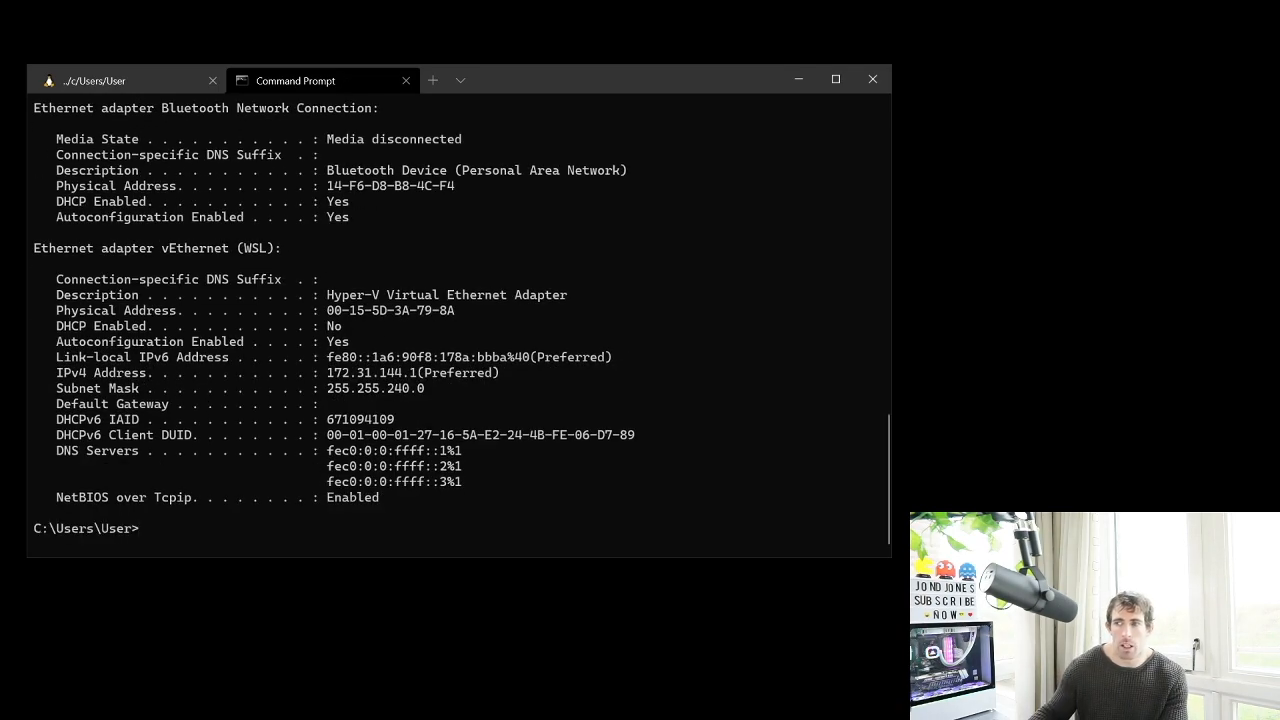
pyautogui.scroll(15, 458, 318)
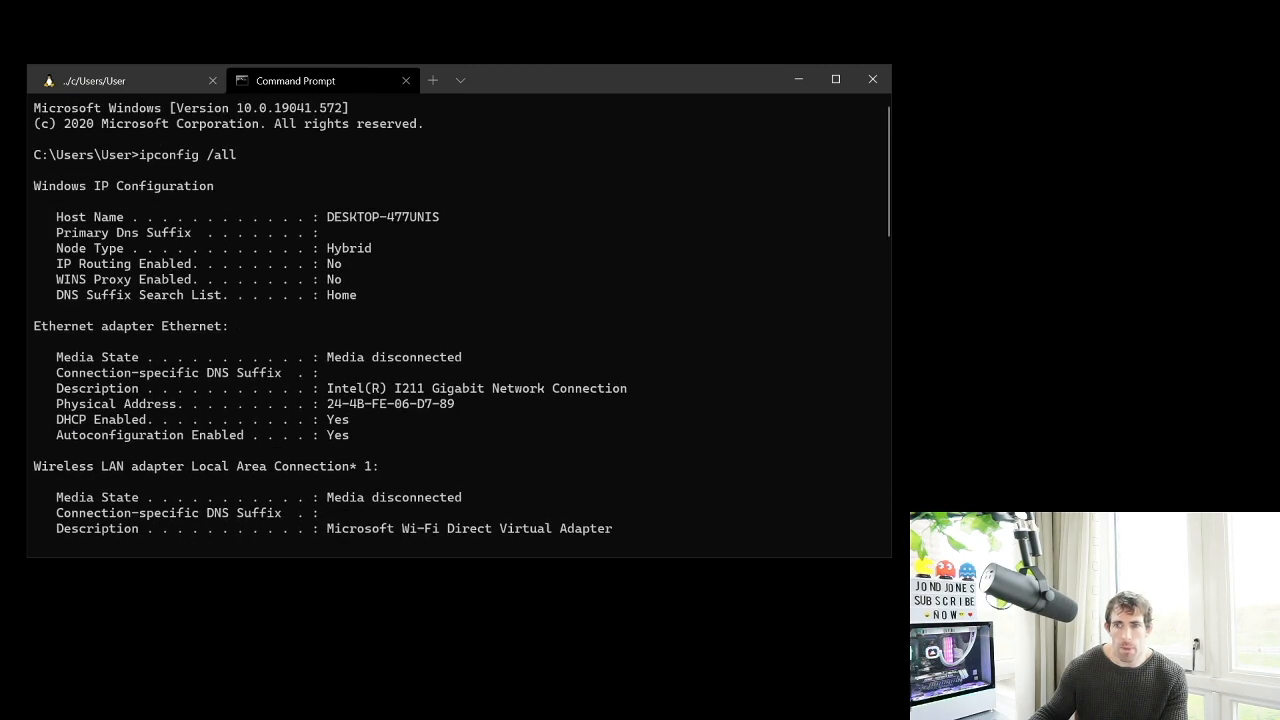
pyautogui.moveTo(327, 403)
pyautogui.mouseDown()
pyautogui.moveTo(455, 403)
pyautogui.moveTo(327, 403)
pyautogui.mouseUp()
pyautogui.hotkey('ctrl', 'c')
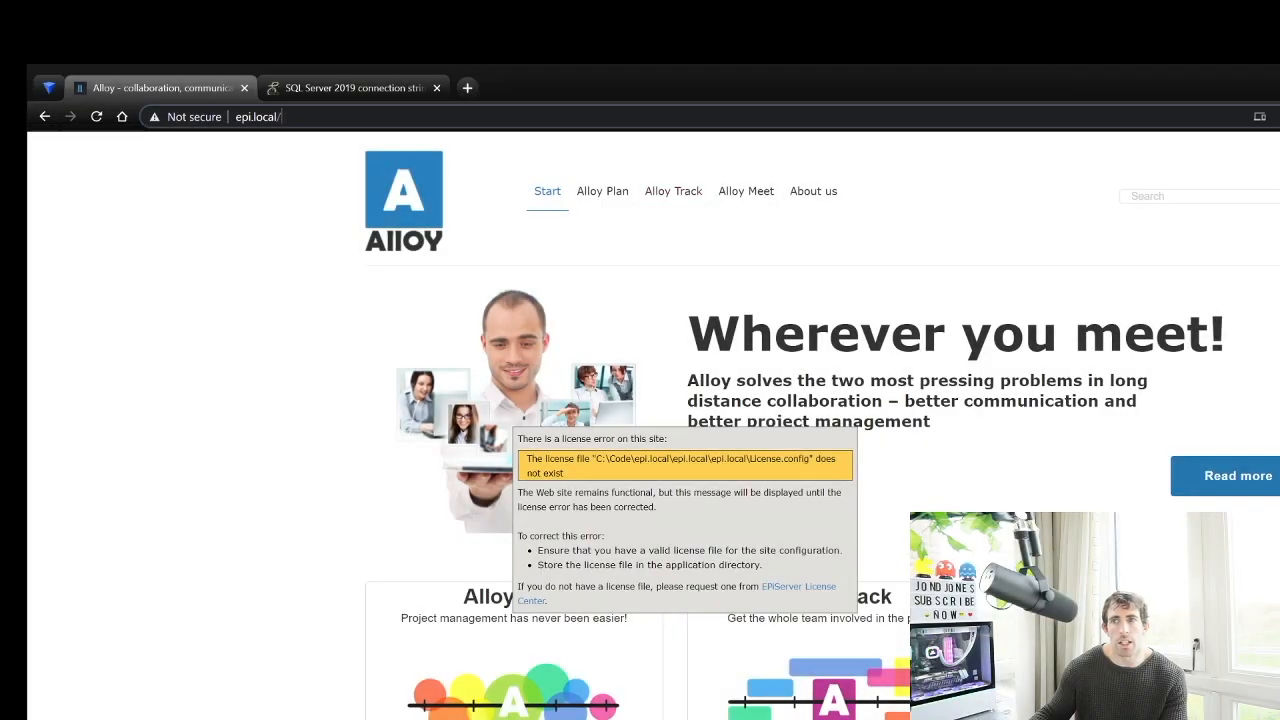
pyautogui.hotkey('ctrl', 'l')
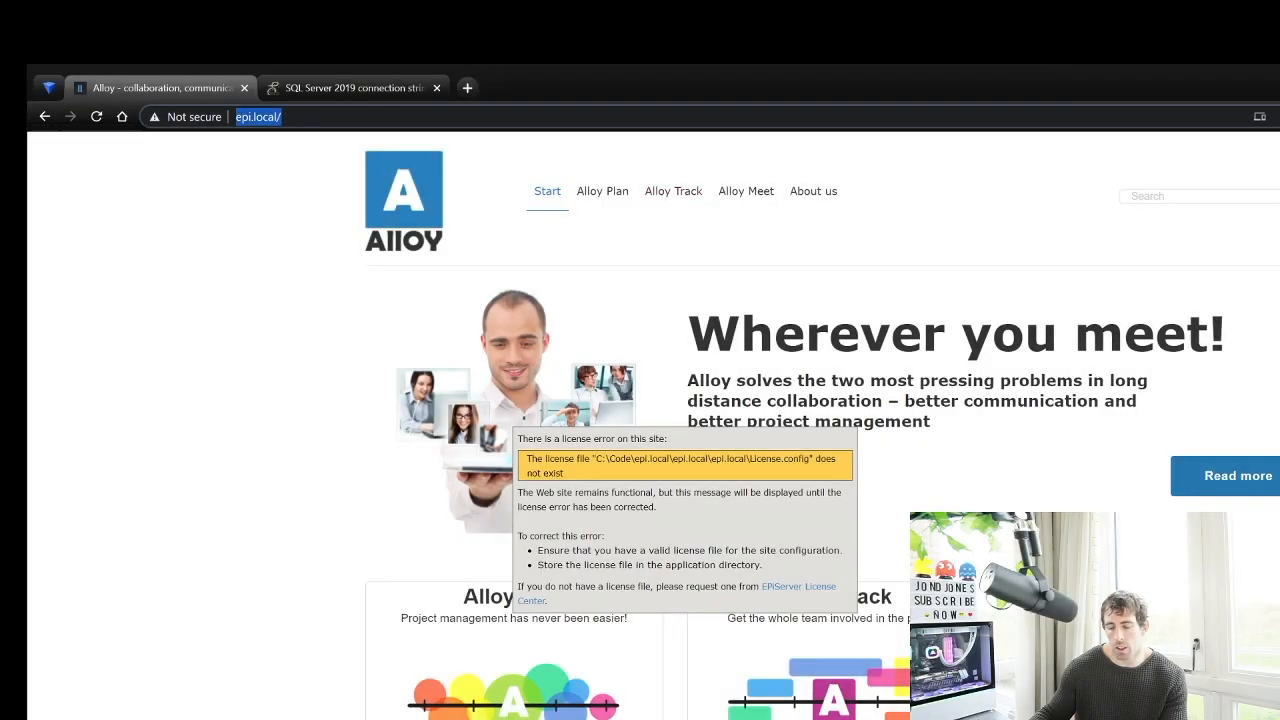
pyautogui.write('episerver li')
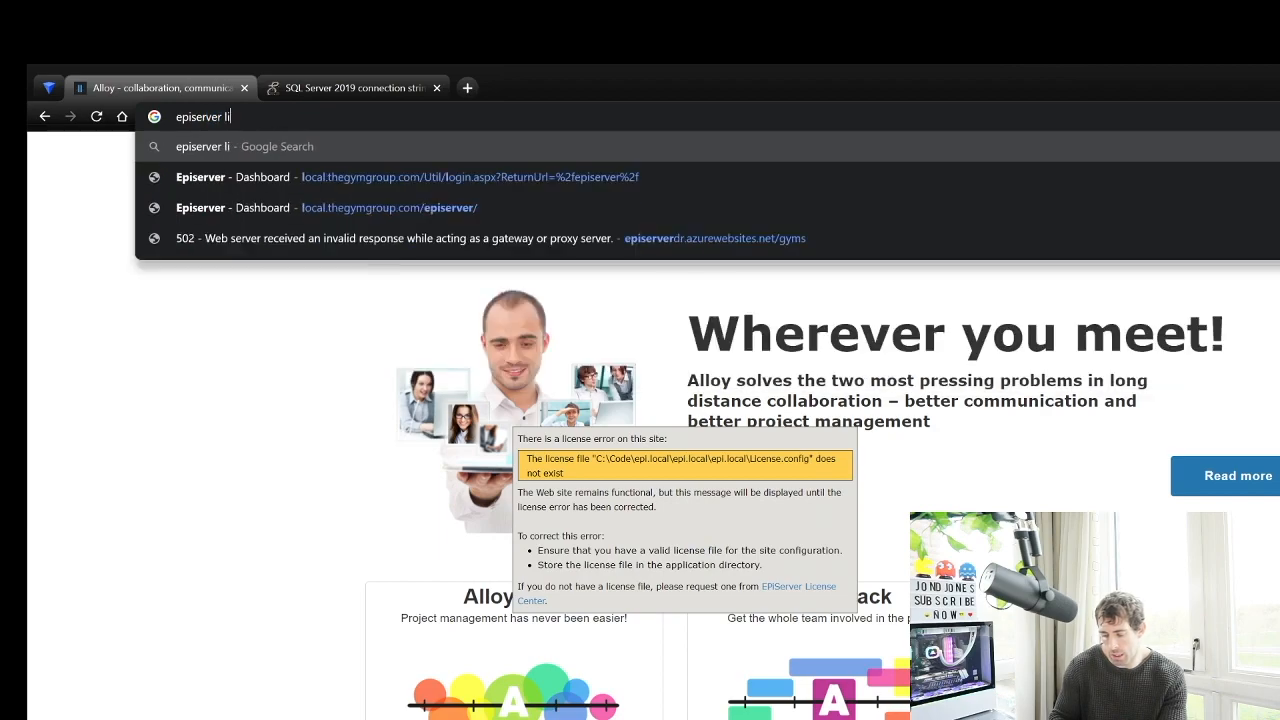
pyautogui.write('cense cet')
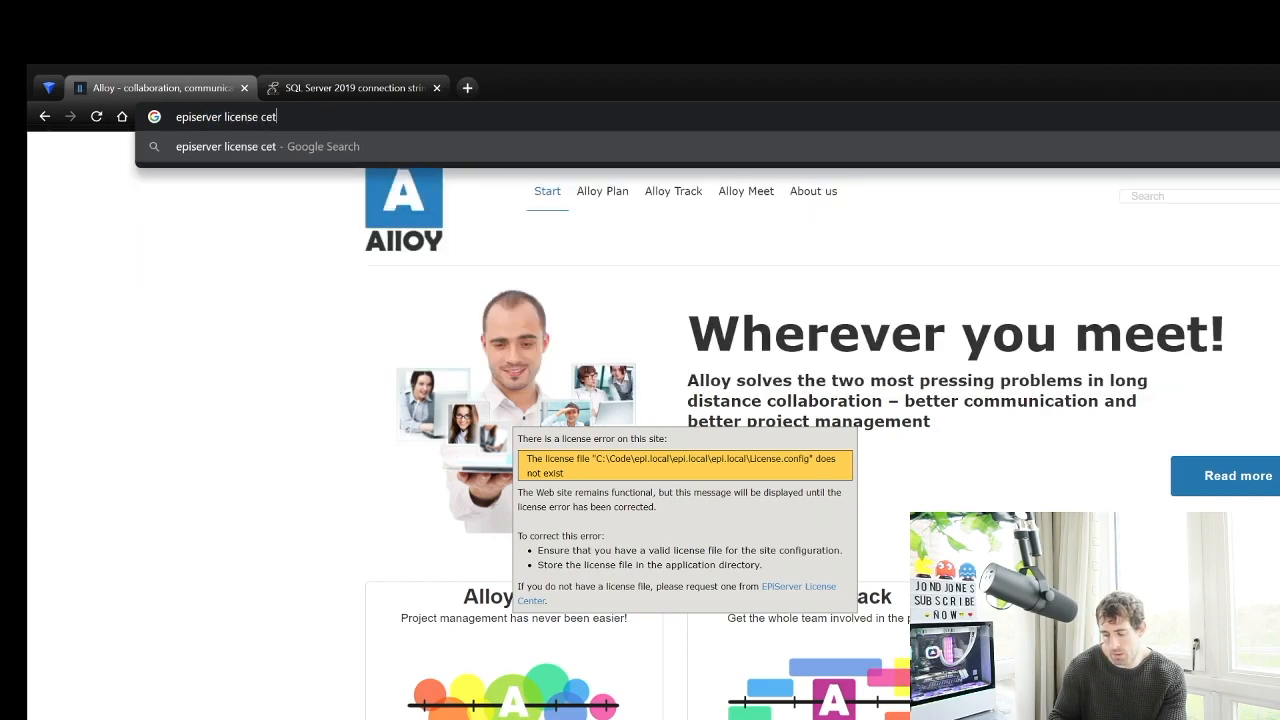
pyautogui.write('re')
# Search for the EPiServer License Center and open its demo license order form
pyautogui.press('Return')
pyautogui.click(261, 533)
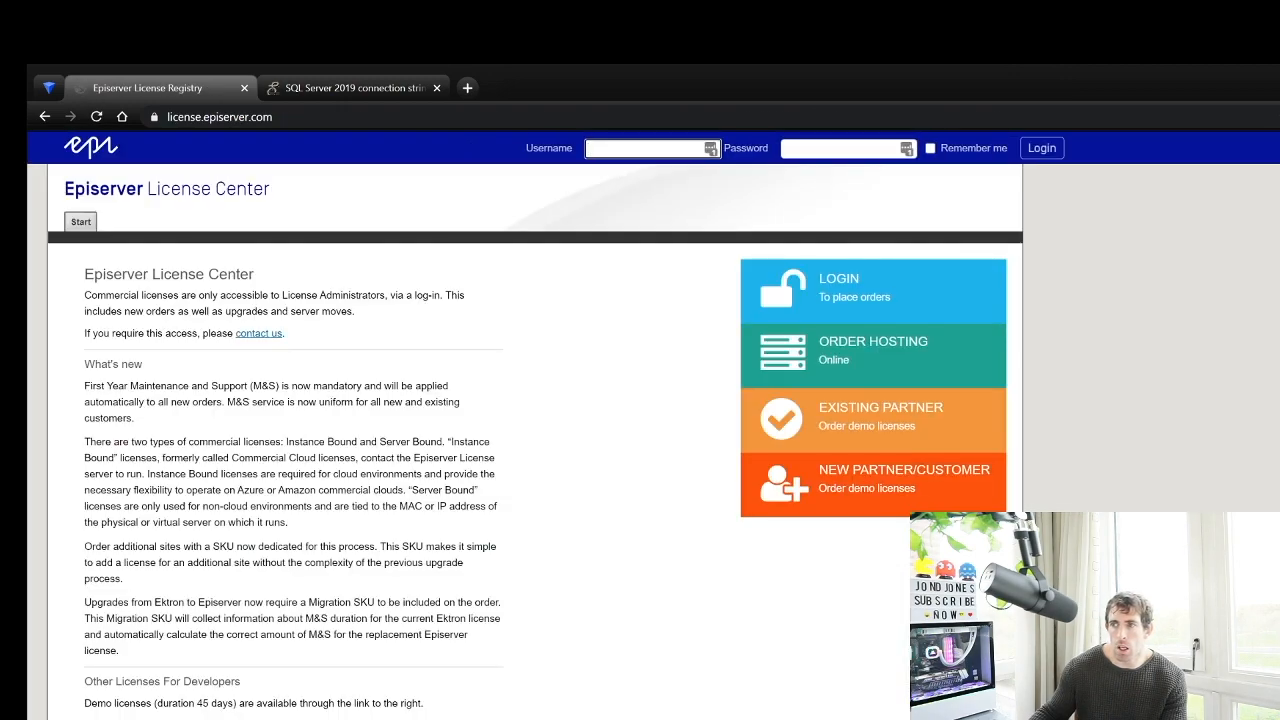
pyautogui.click(873, 484)
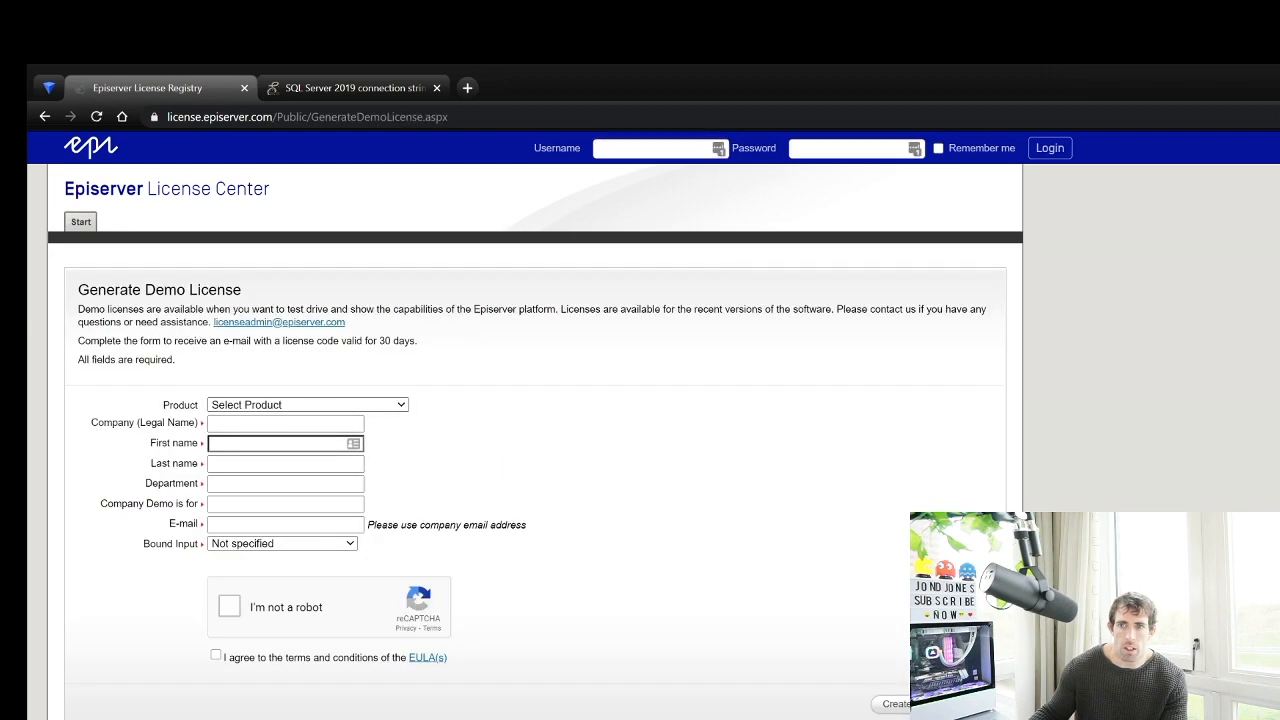
# Choose EPiServer 7 and fill in the company name, contact name fields and corrected e-mail address
pyautogui.click(290, 519)
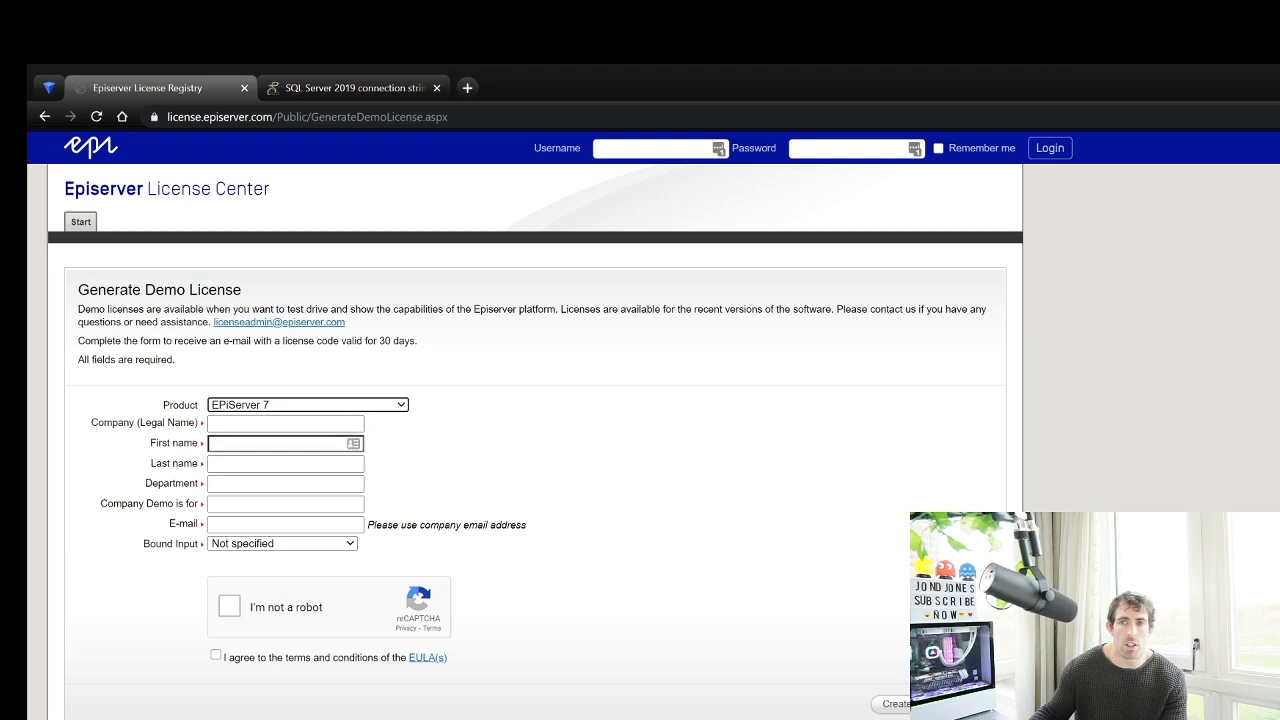
pyautogui.press('Tab')
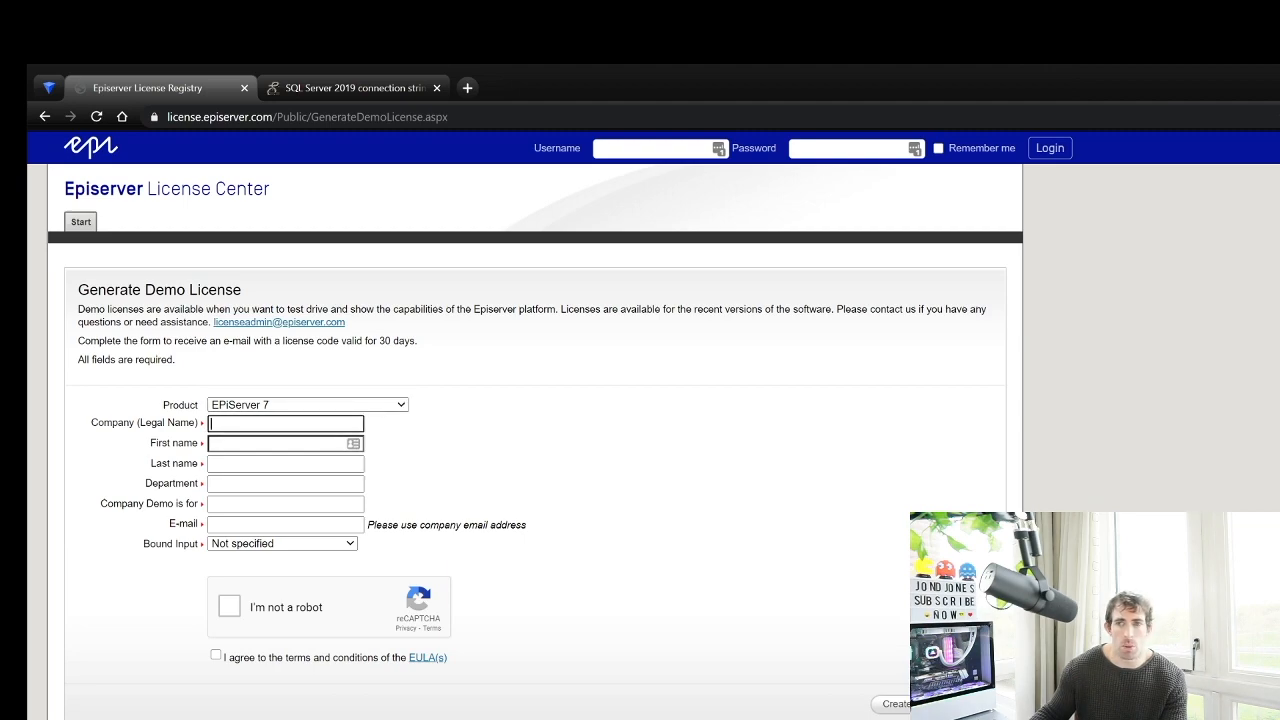
pyautogui.write('Jondjones')
pyautogui.press('Tab')
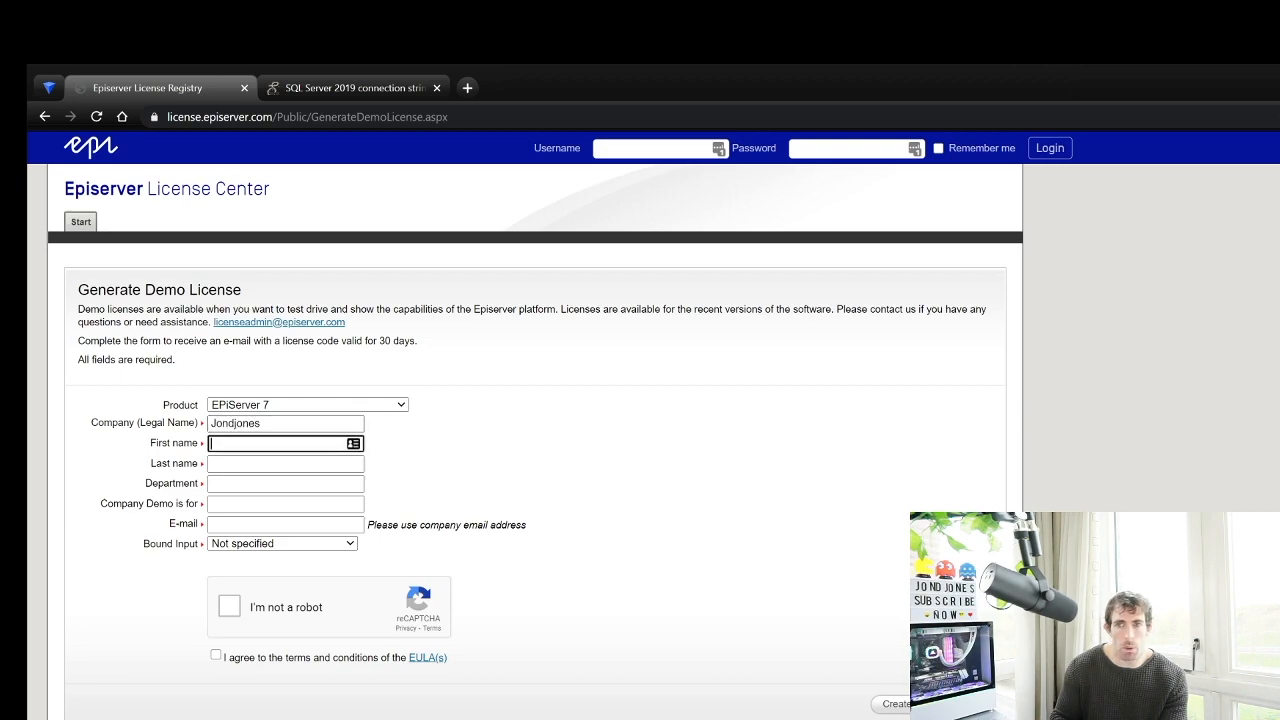
pyautogui.write('jon')
pyautogui.press('Tab')
pyautogui.write('jon')
pyautogui.press('Tab')
pyautogui.write('jon')
pyautogui.press('Tab')
pyautogui.press('Tab')
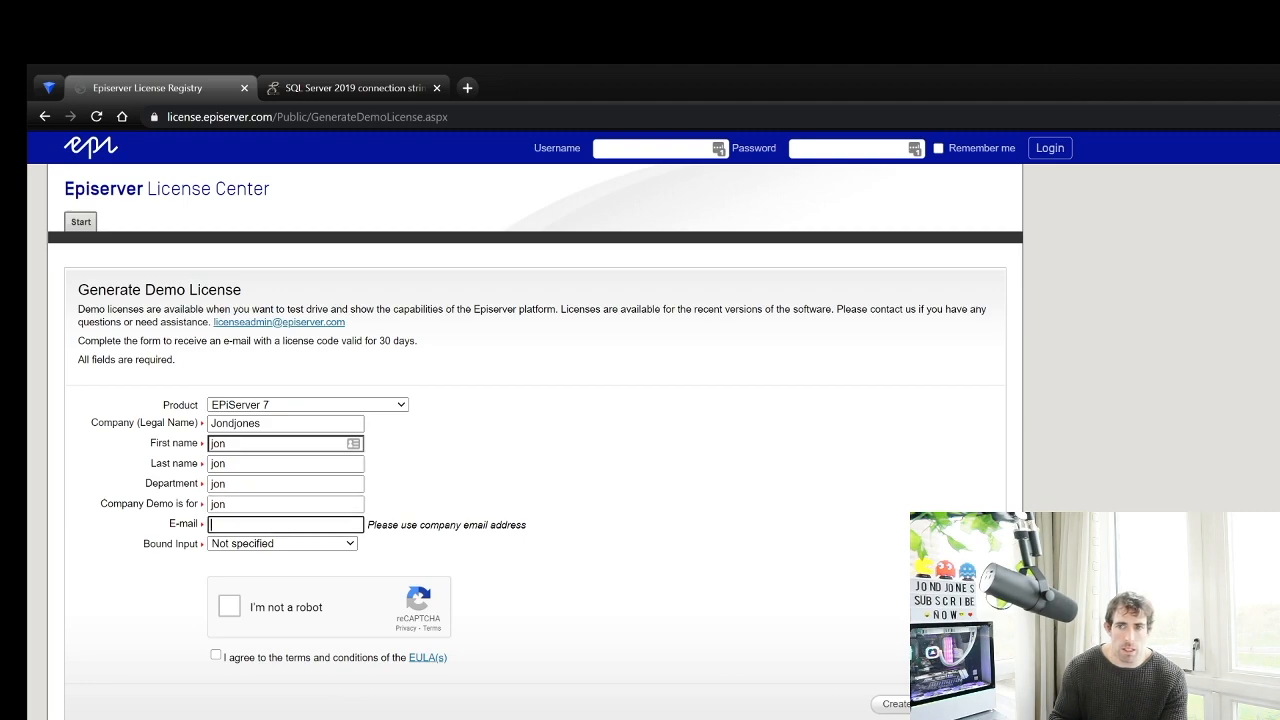
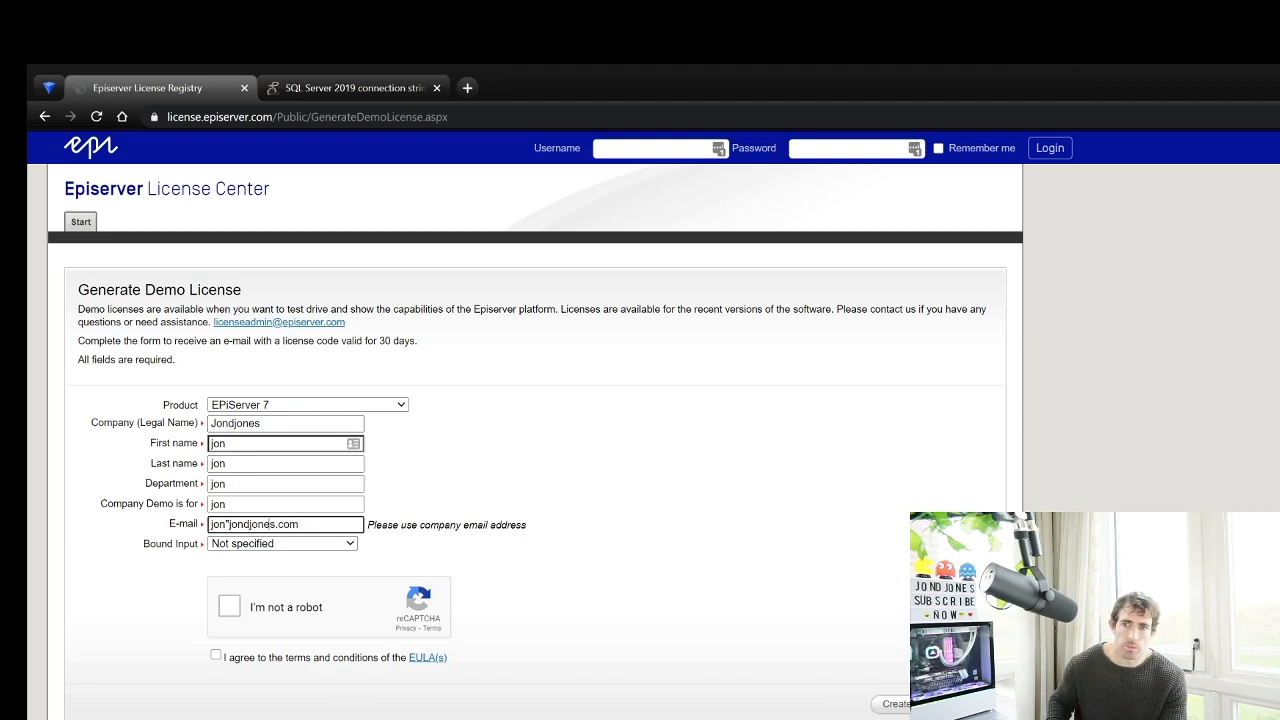
pyautogui.write('@')
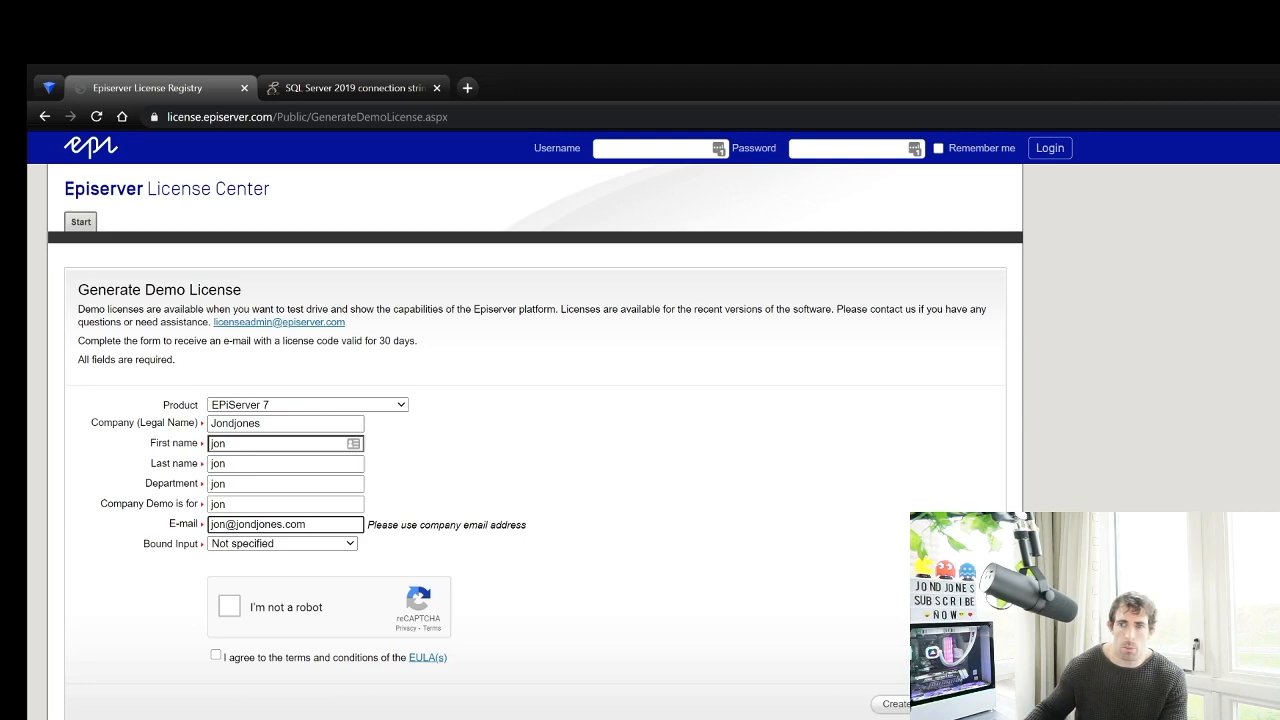
# Bind the license to the pasted MAC address, complete reCAPTCHA, accept the EULA and create it
pyautogui.click(282, 544)
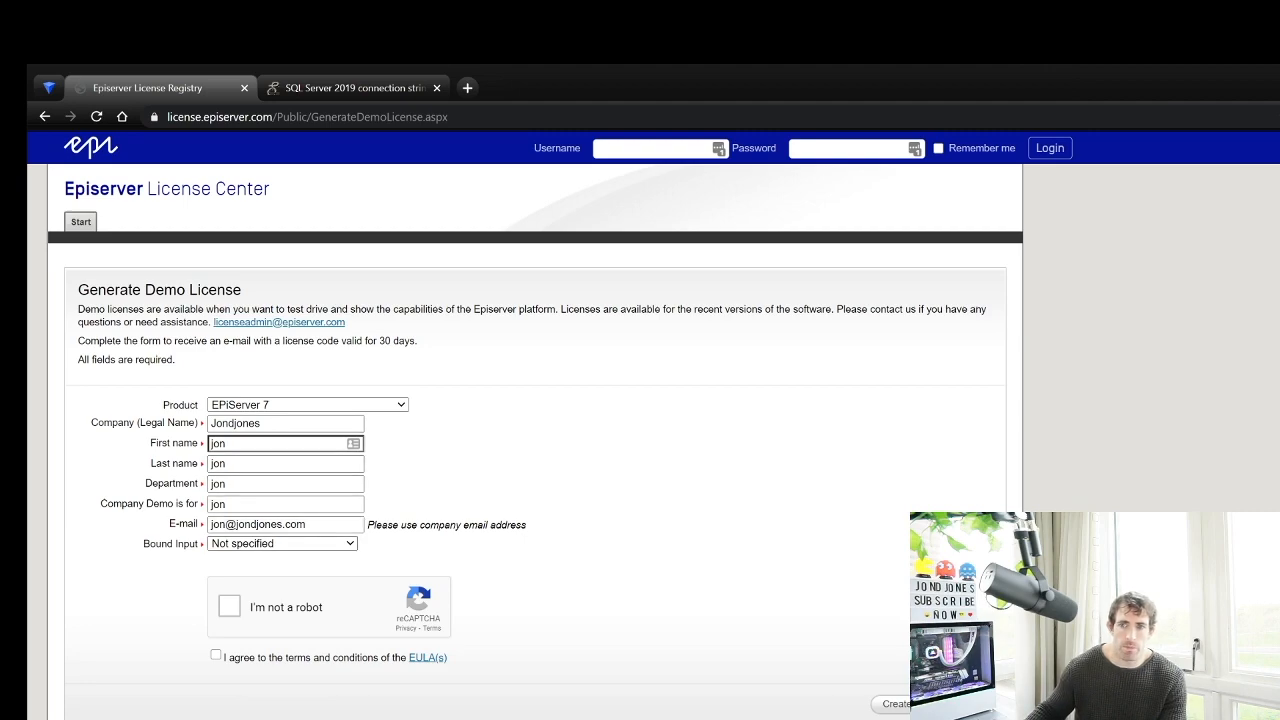
pyautogui.click(240, 578)
pyautogui.hotkey('ctrl', 'v')
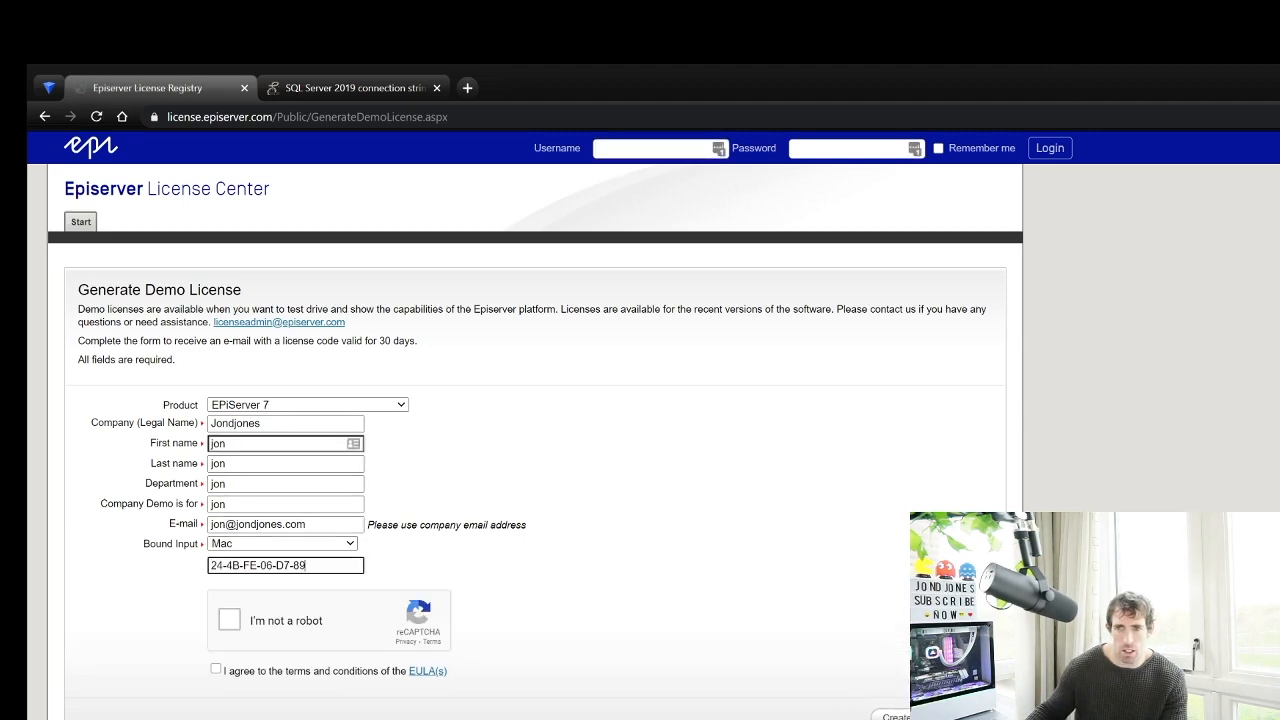
pyautogui.click(230, 620)
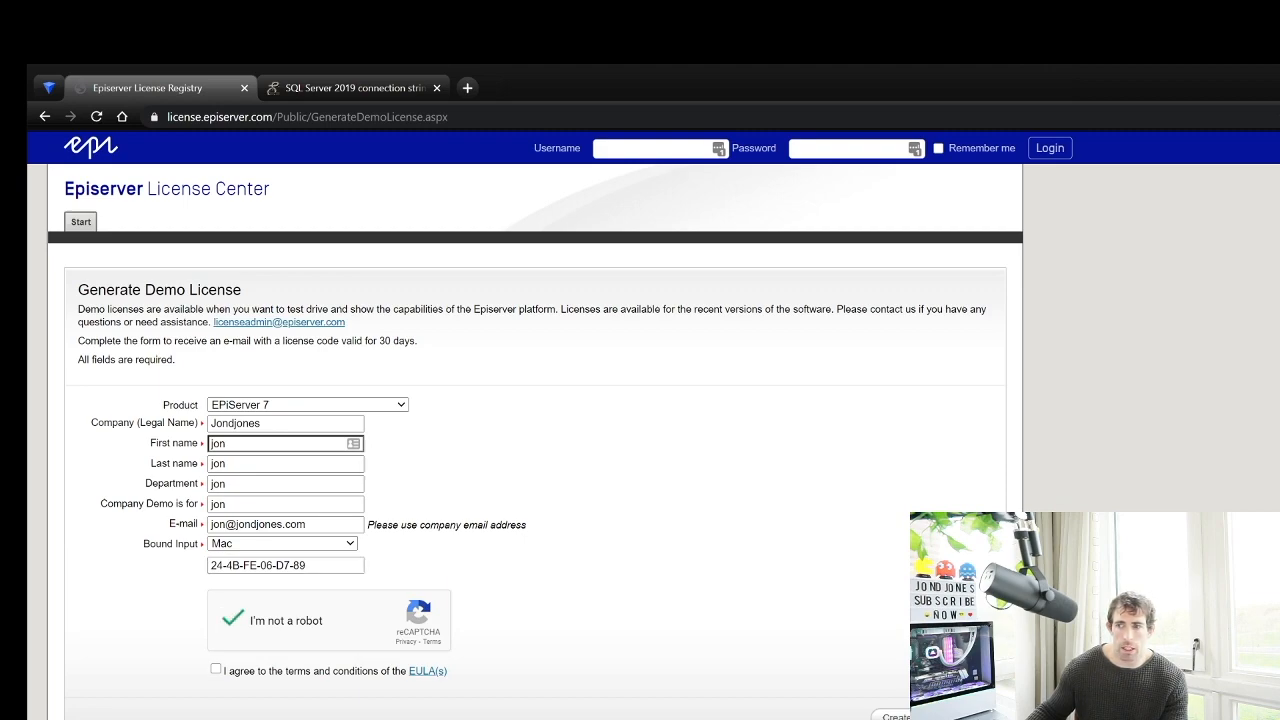
pyautogui.click(215, 668)
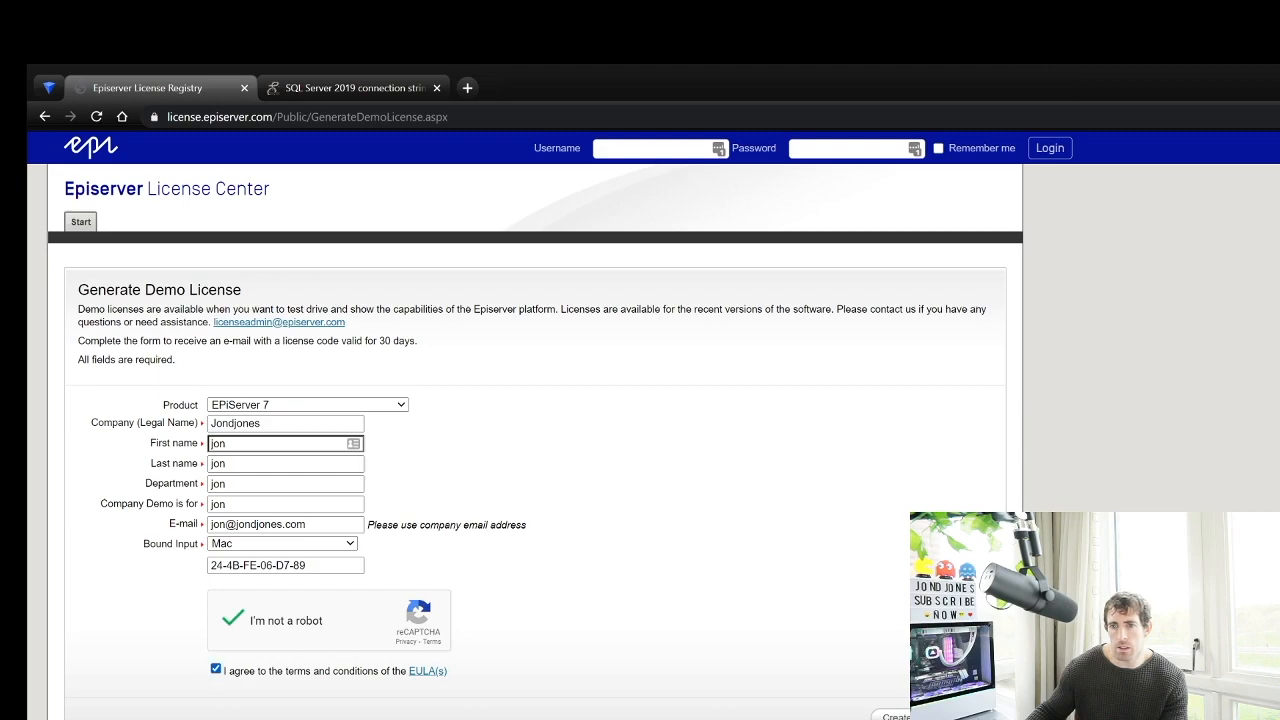
pyautogui.click(895, 716)
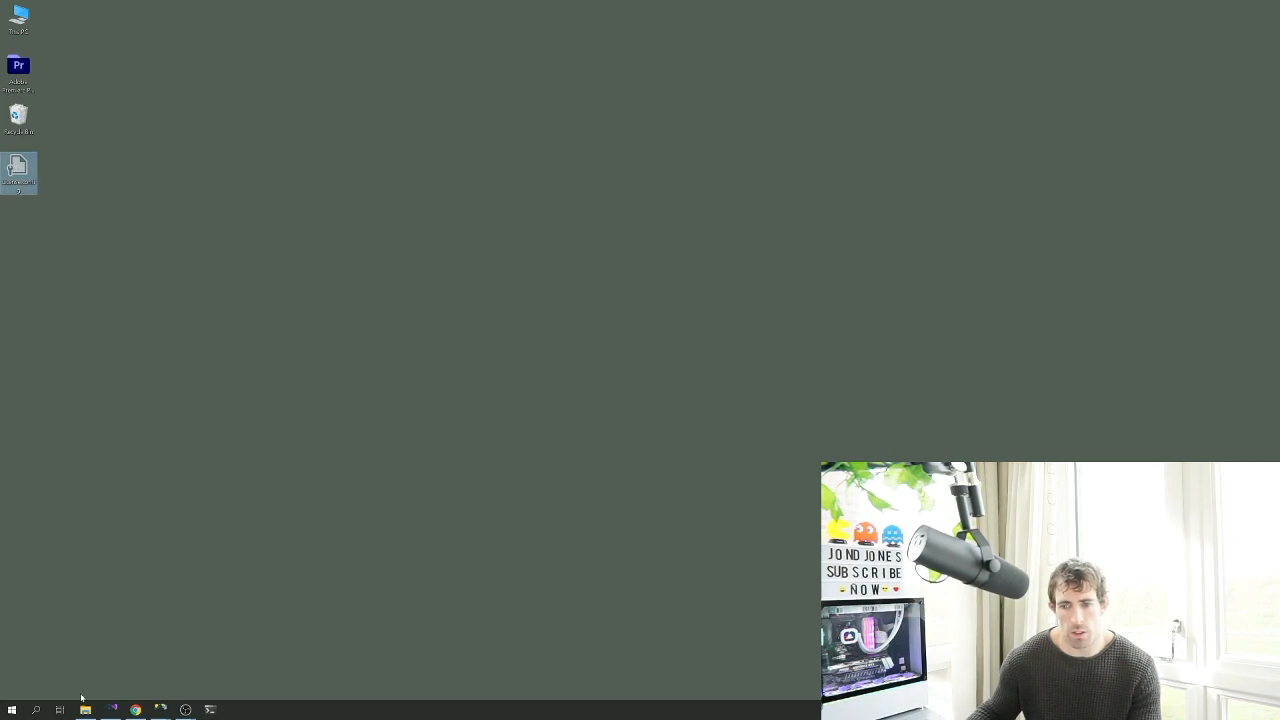
# Paste License.config into the epi.local project folder opened from Solution Explorer
pyautogui.click(110, 709)
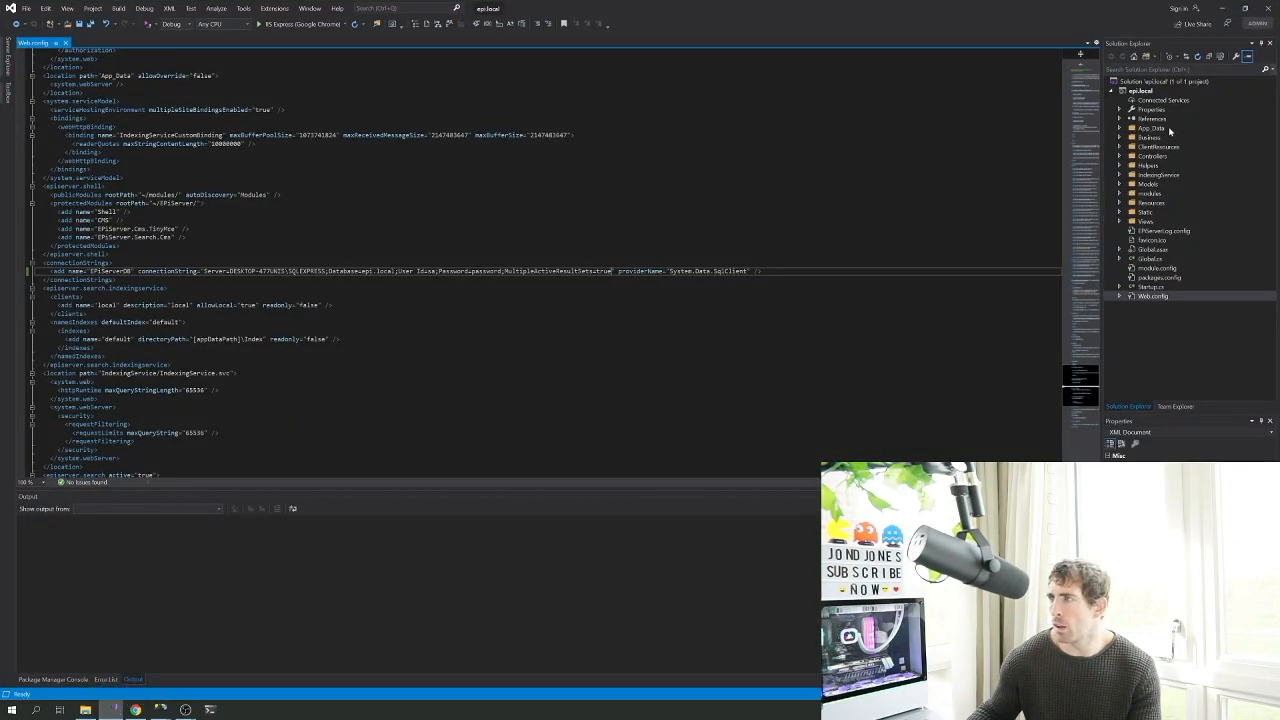
pyautogui.rightClick(1145, 93)
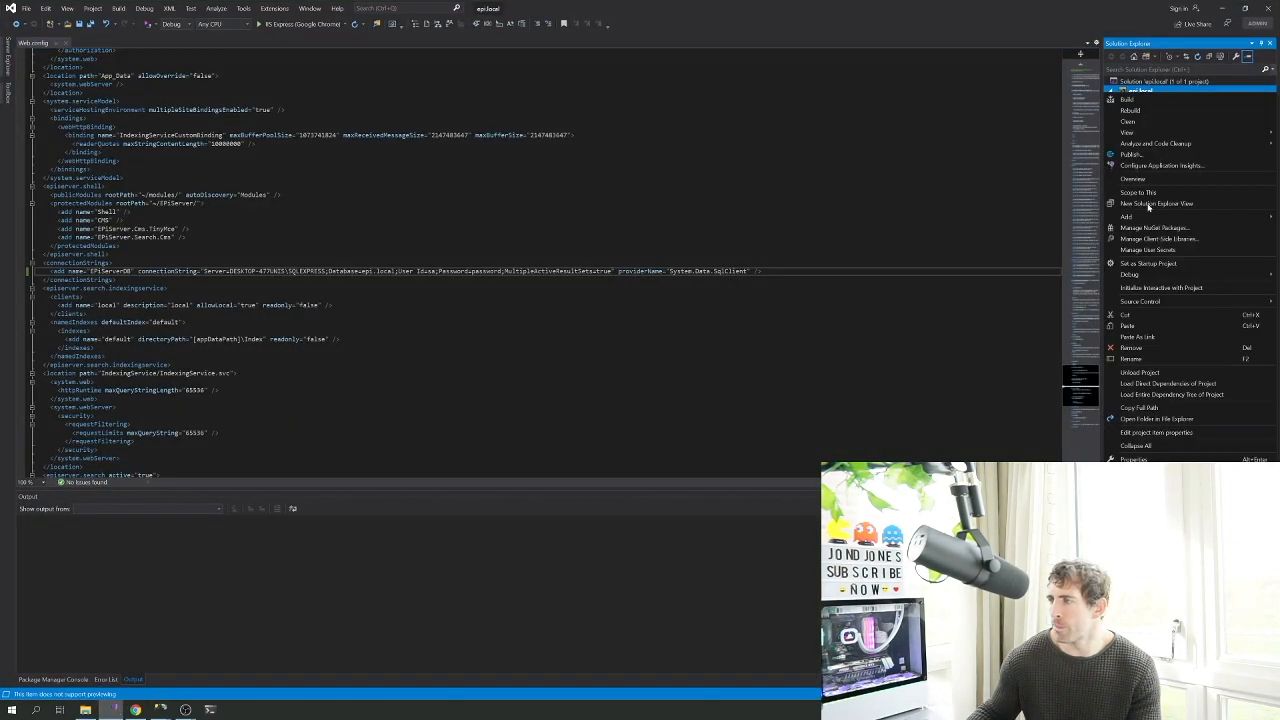
pyautogui.click(1153, 420)
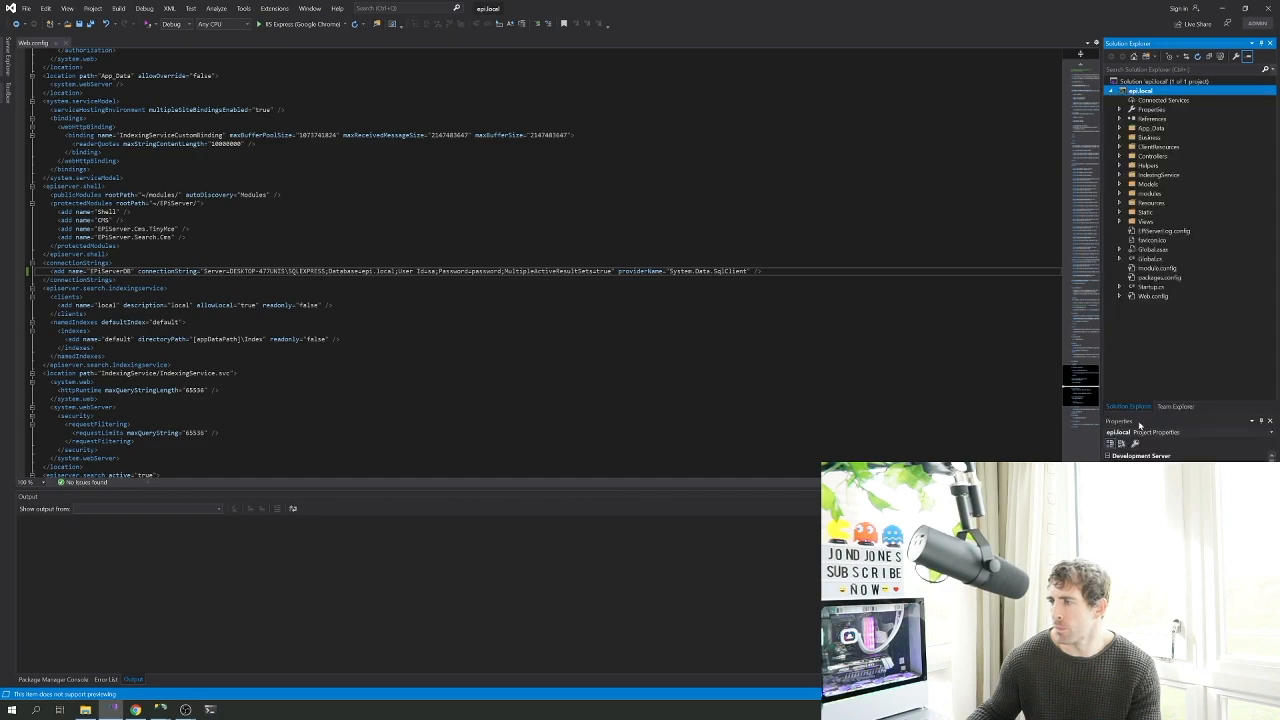
pyautogui.hotkey('ctrl', 'v')
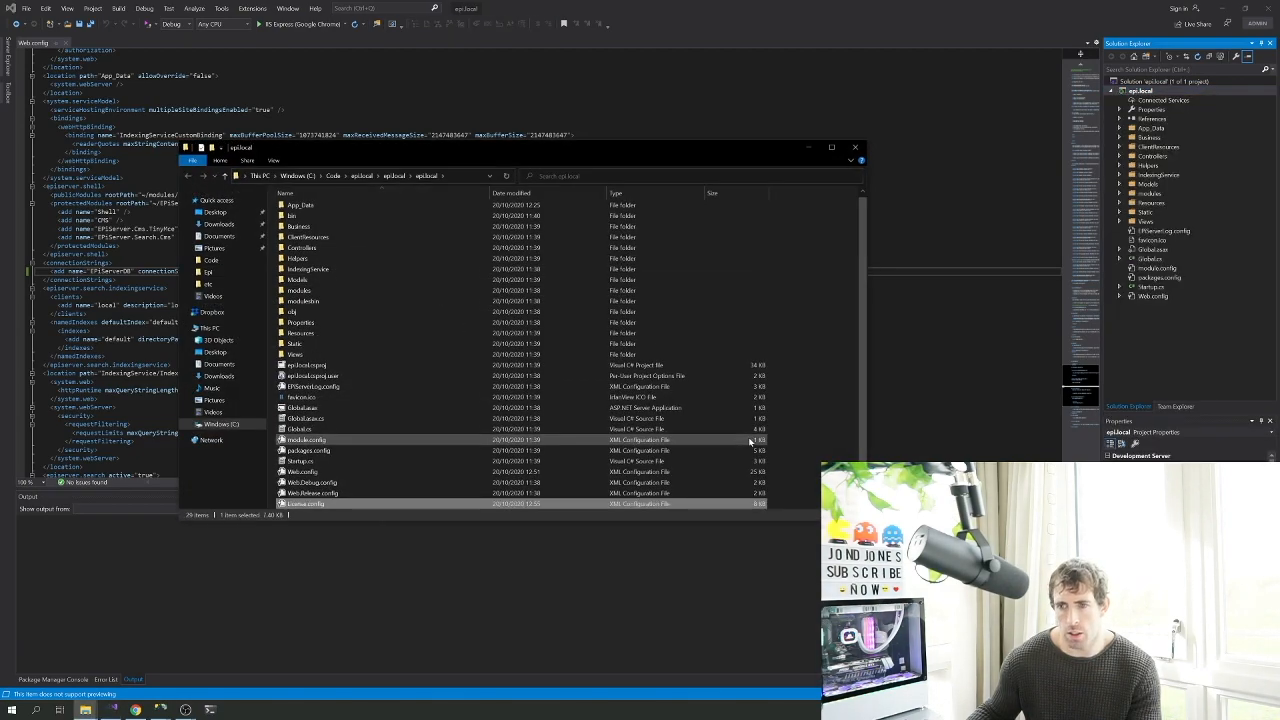
pyautogui.click(135, 709)
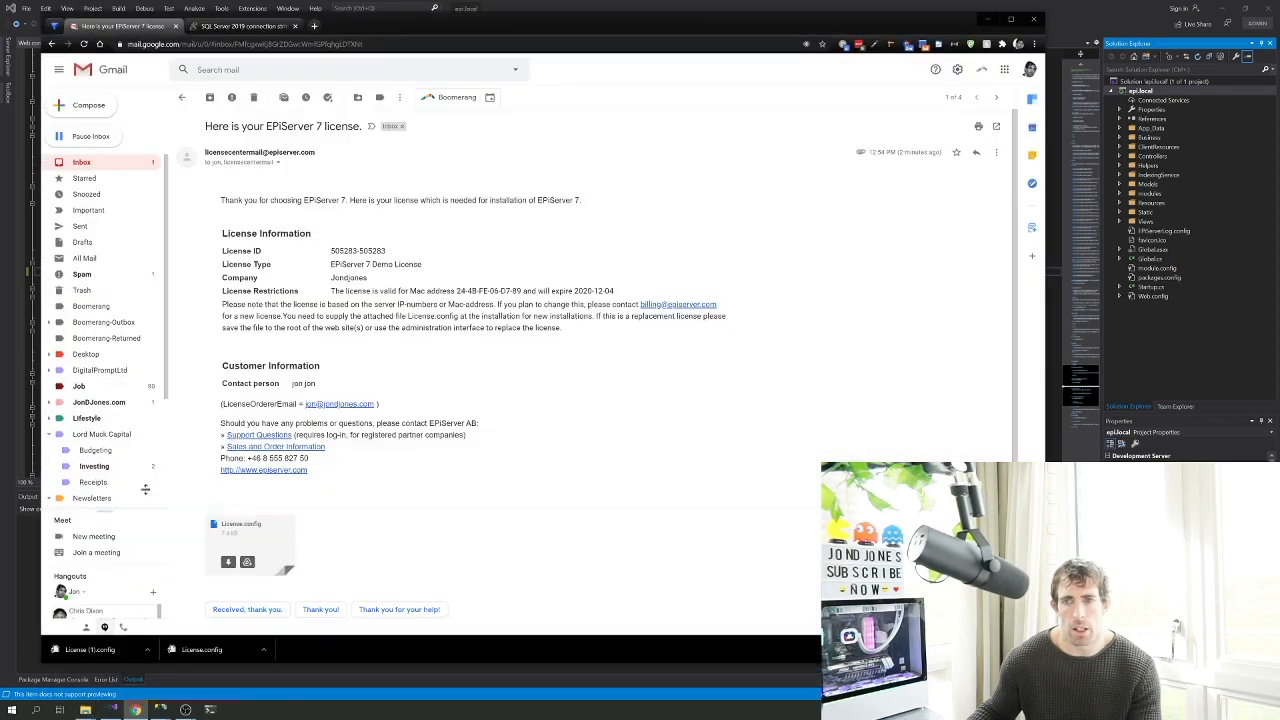
# Load epi.local in the other Chrome tab to confirm the license warning is gone
pyautogui.click(242, 25)
pyautogui.click(190, 44)
pyautogui.write('epi.l')
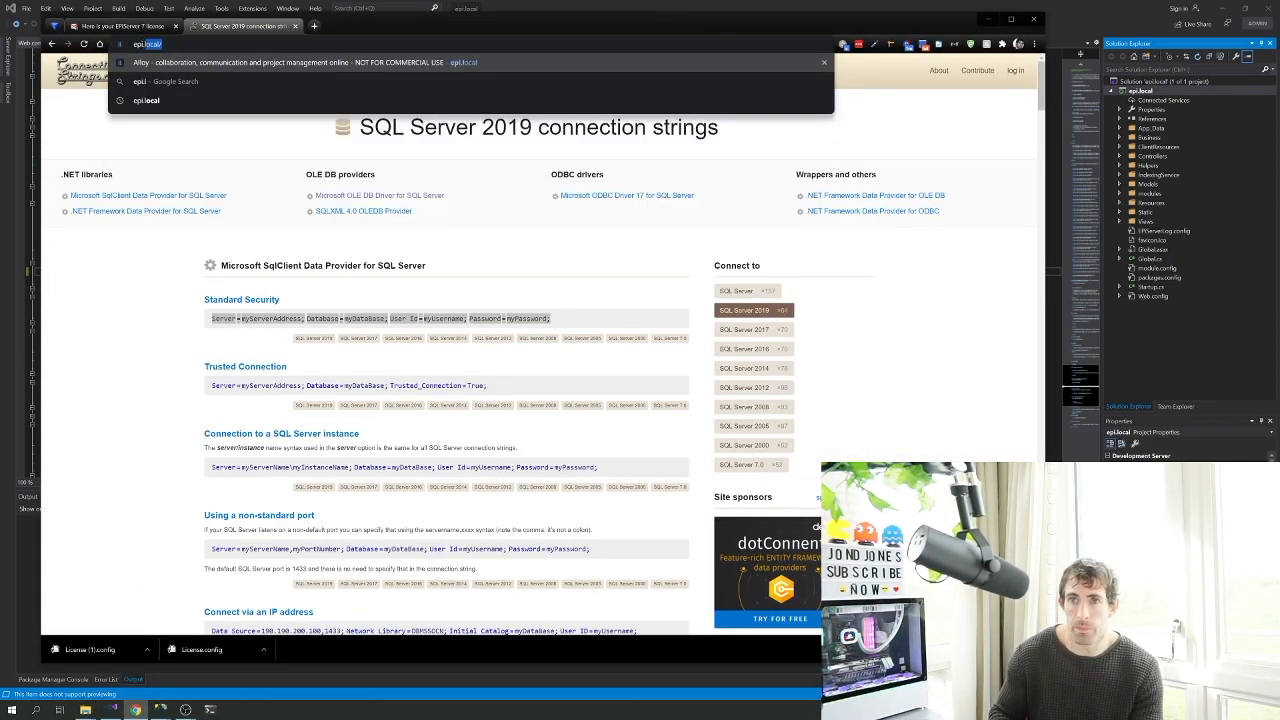
pyautogui.press('Return')
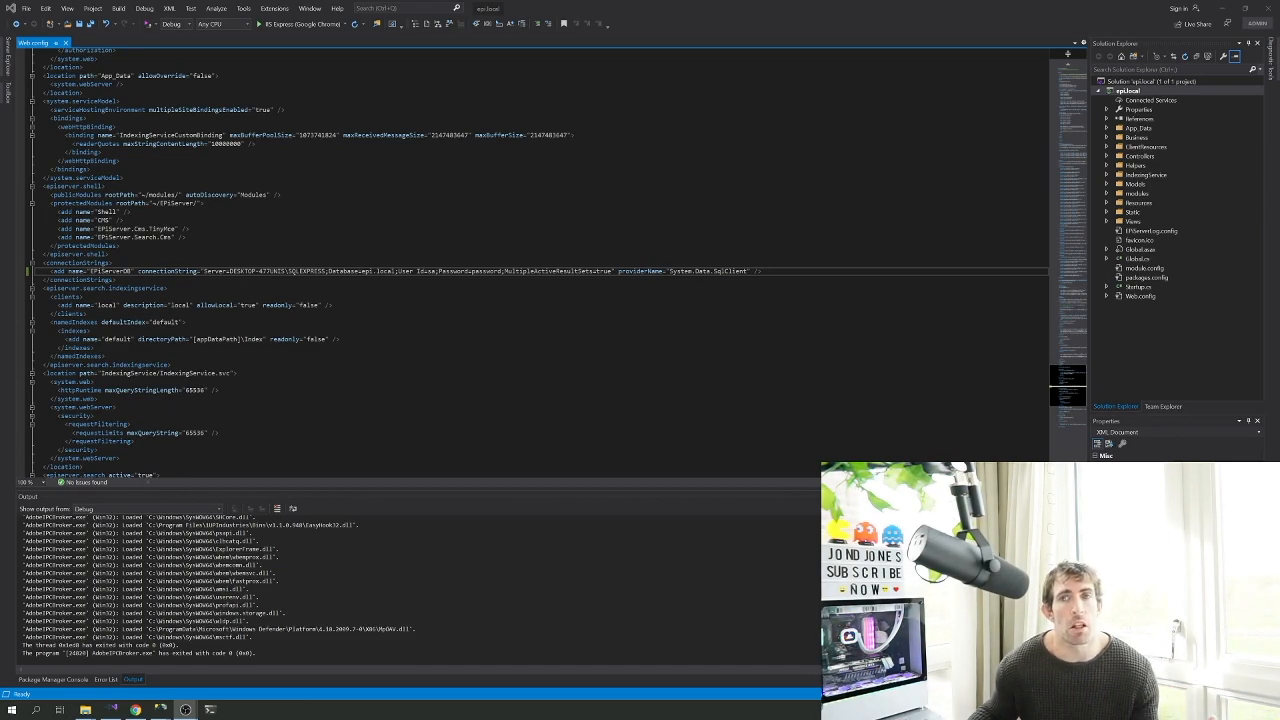
# Attach the debugger to w3wp.exe via Attach to Process, showing processes from all users
pyautogui.click(160, 20)
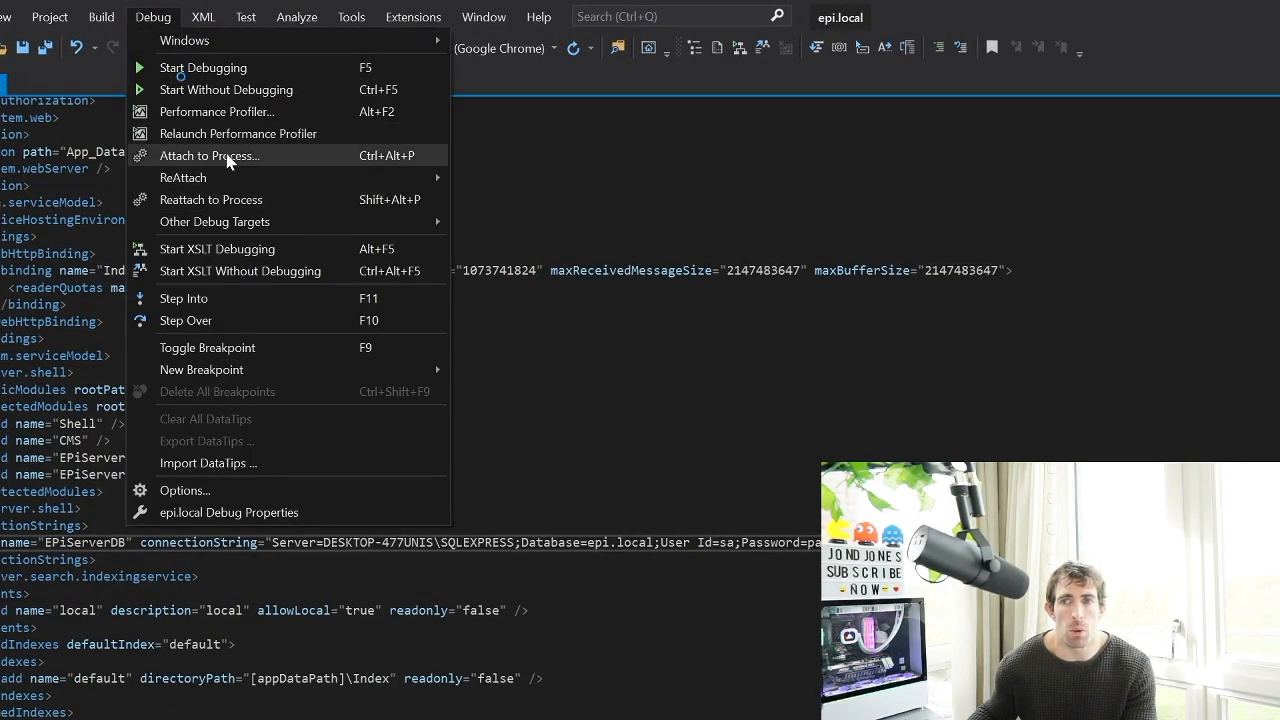
pyautogui.click(210, 156)
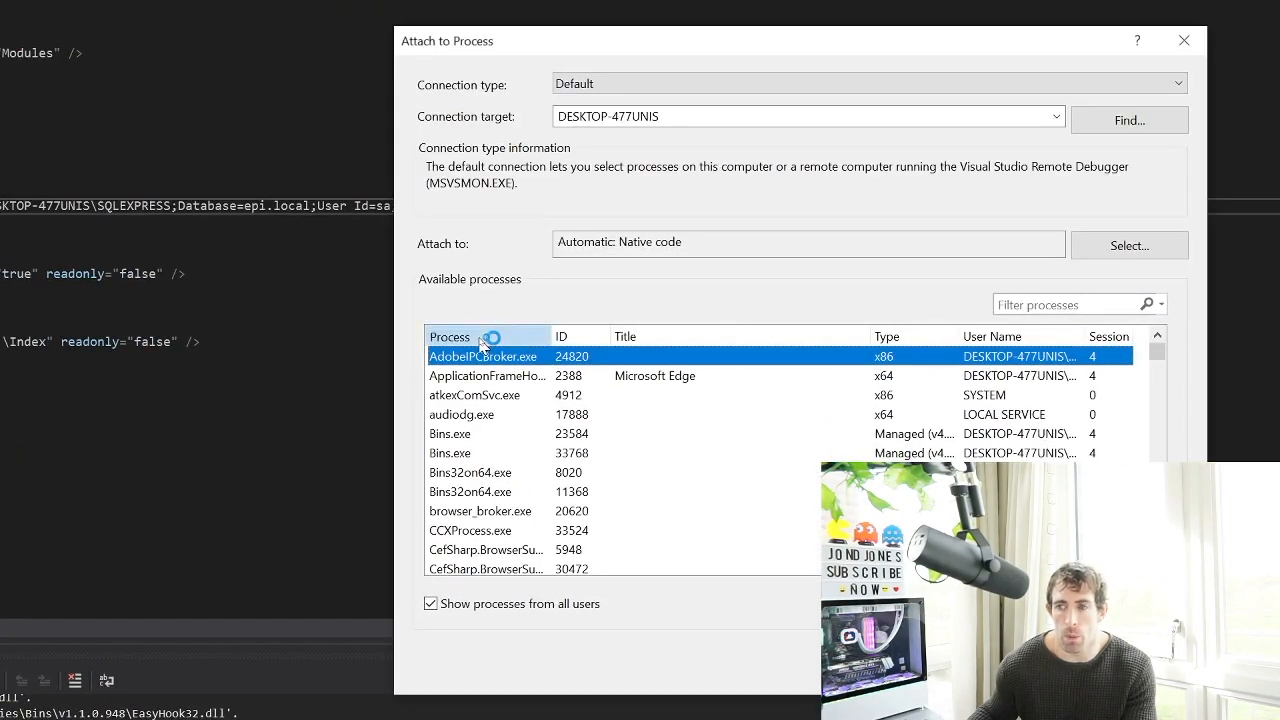
pyautogui.click(479, 340)
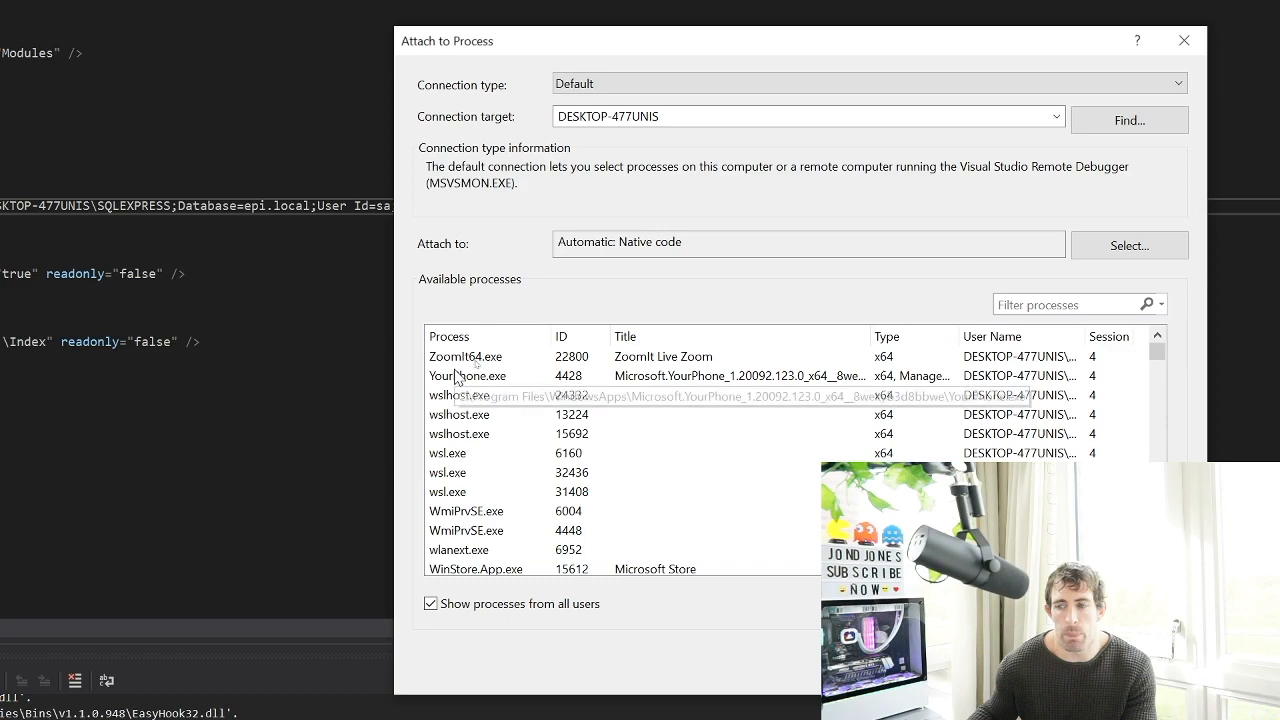
pyautogui.click(431, 598)
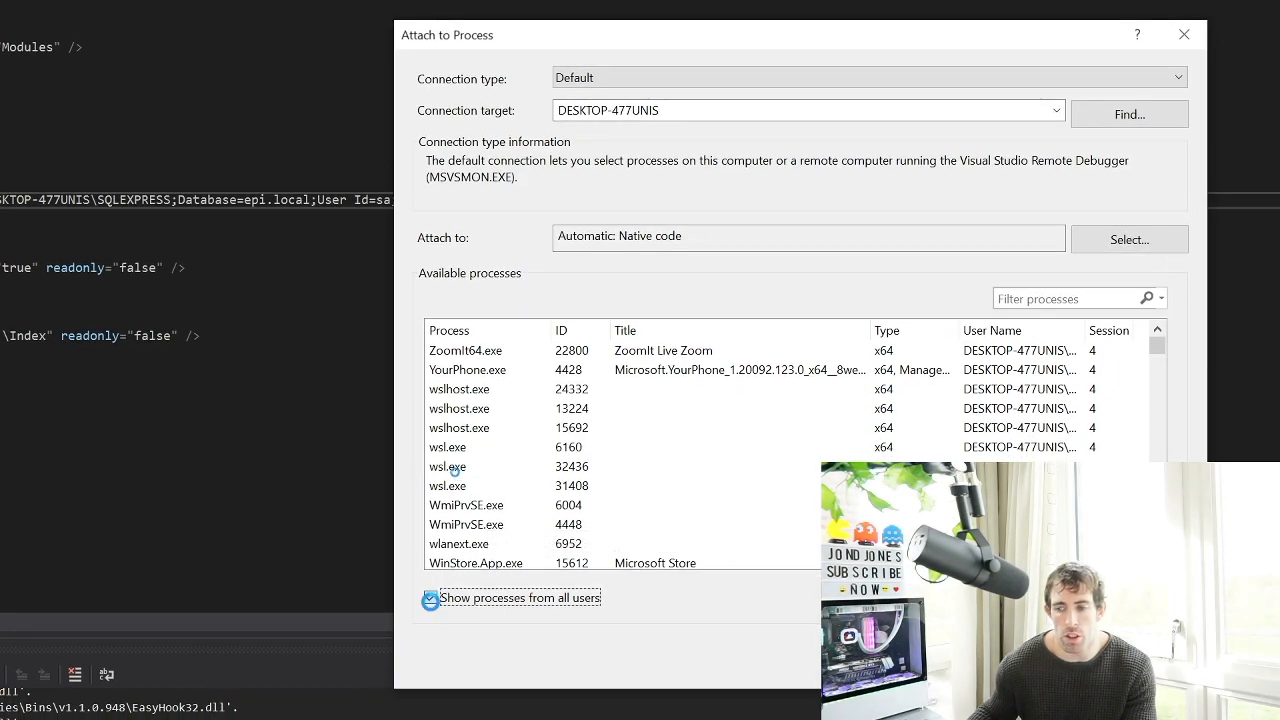
pyautogui.click(431, 598)
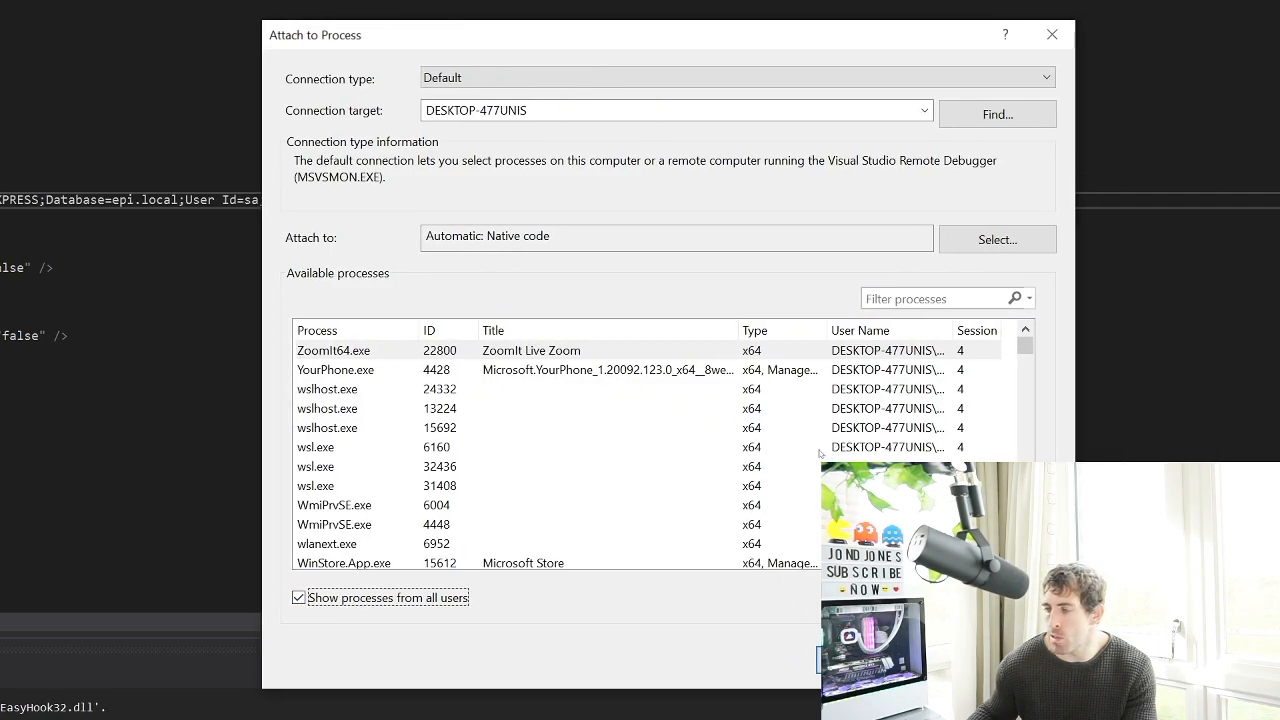
pyautogui.scroll(-2, 819, 453)
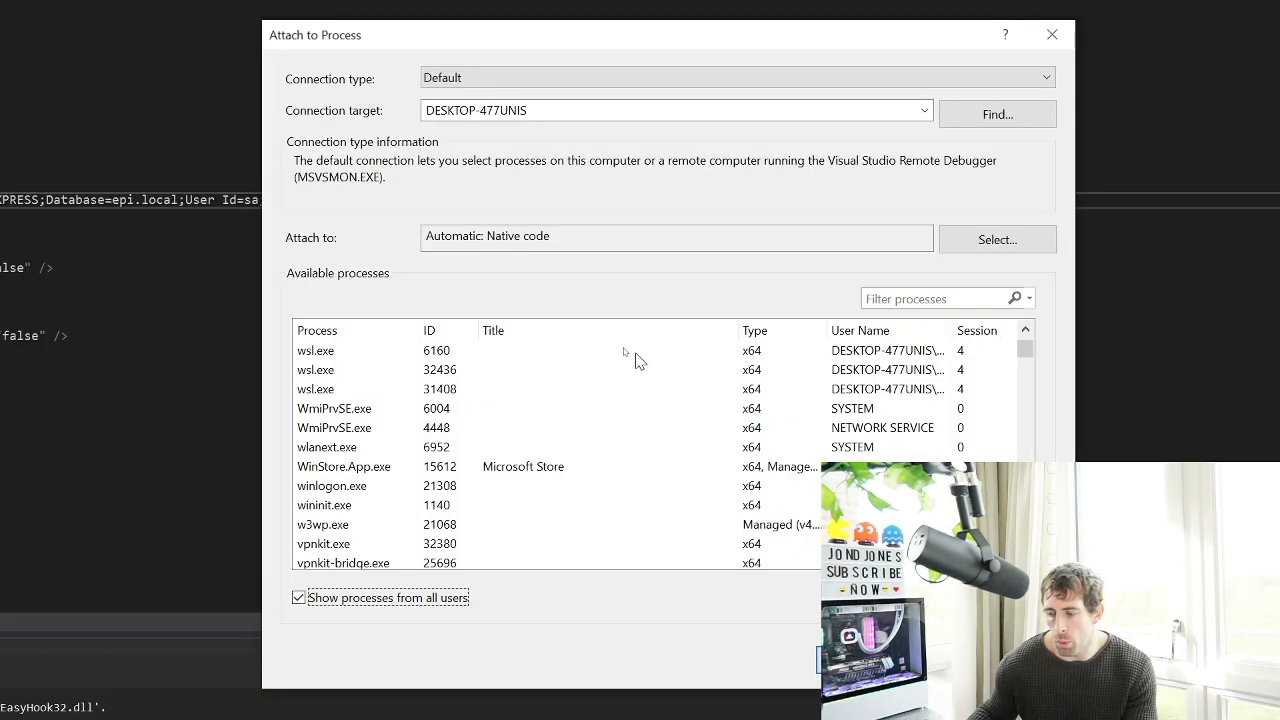
pyautogui.click(680, 526)
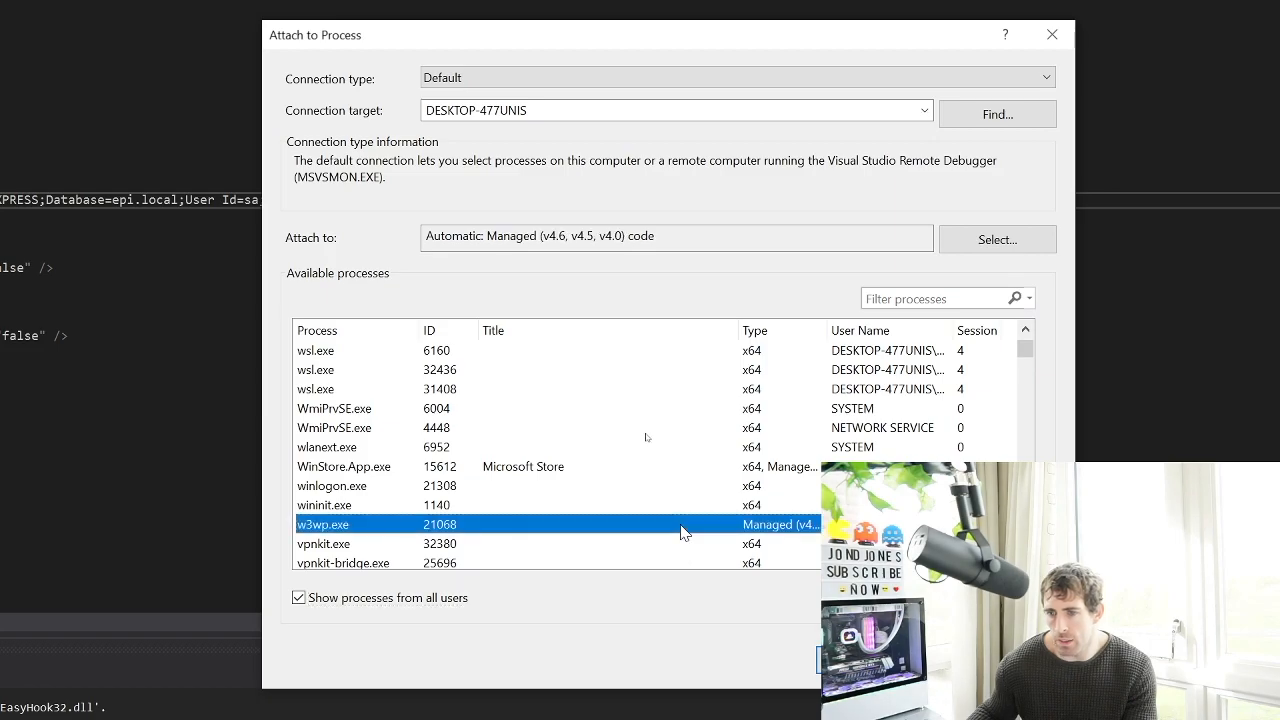
pyautogui.click(828, 660)
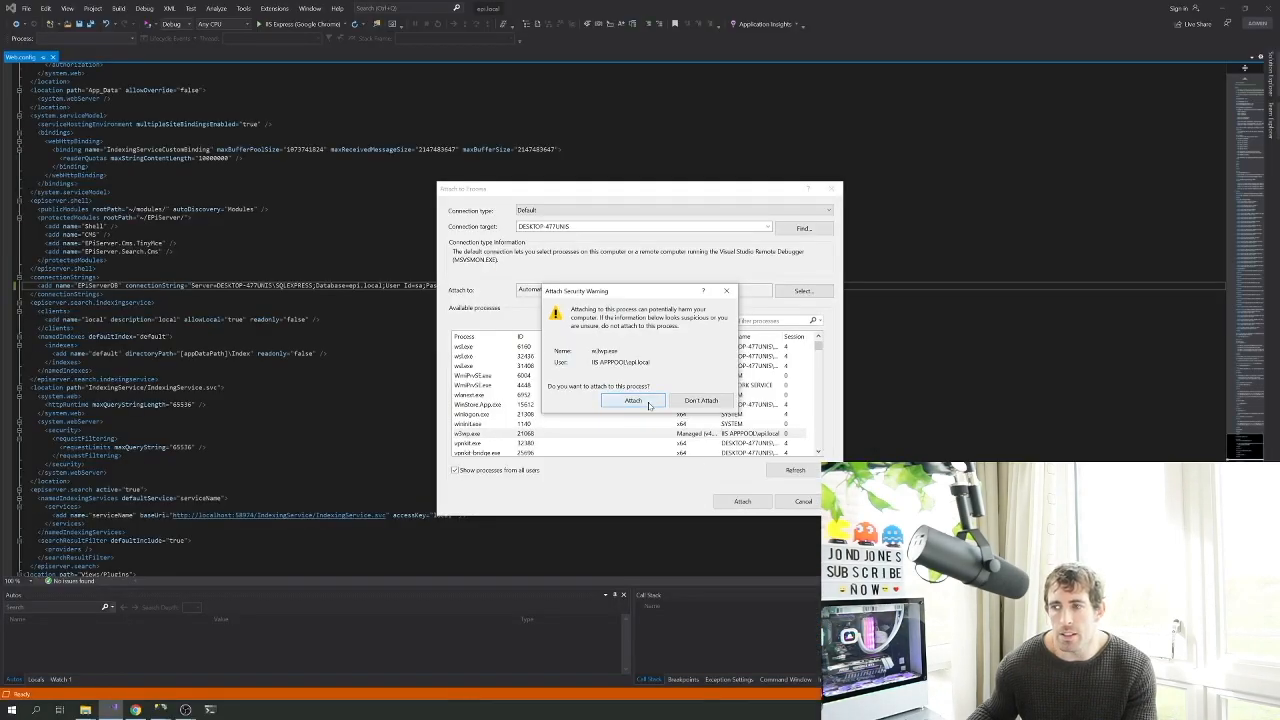
pyautogui.click(684, 428)
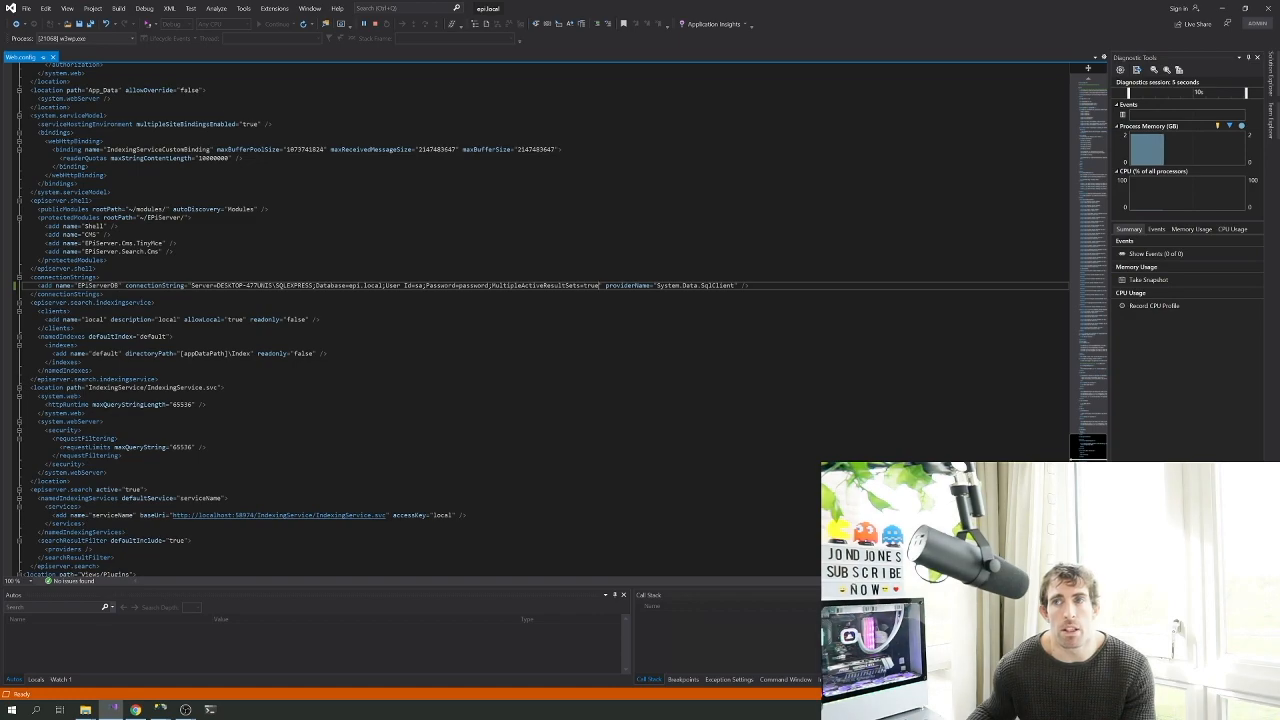
# Stop debugging, then pick the most recent w3wp.exe target from the ReAttach dropdown
pyautogui.click(375, 24)
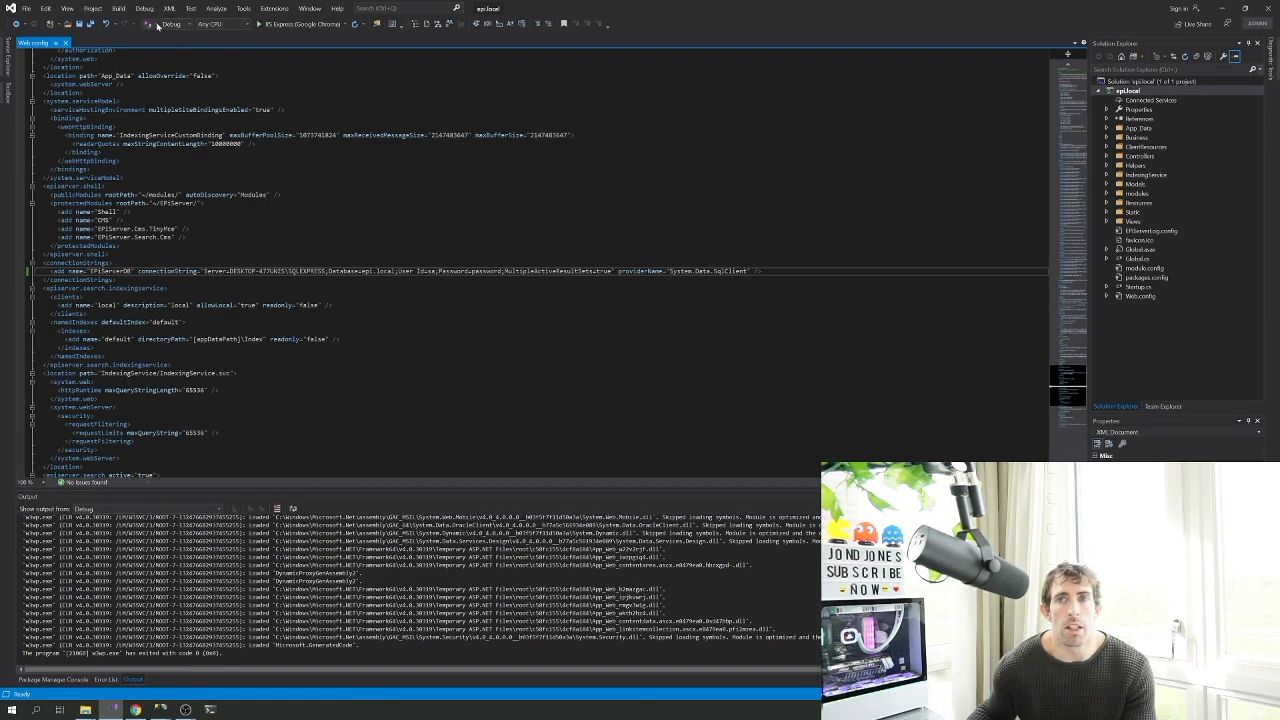
pyautogui.click(155, 25)
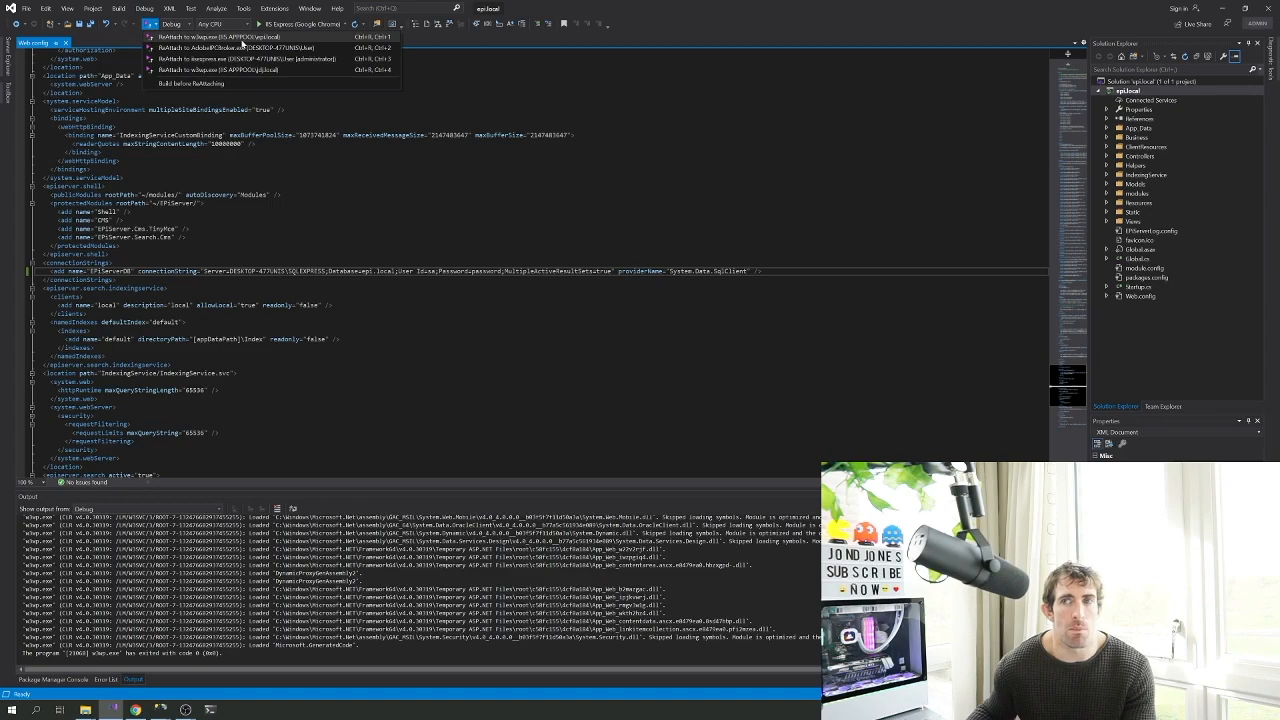
pyautogui.click(242, 40)
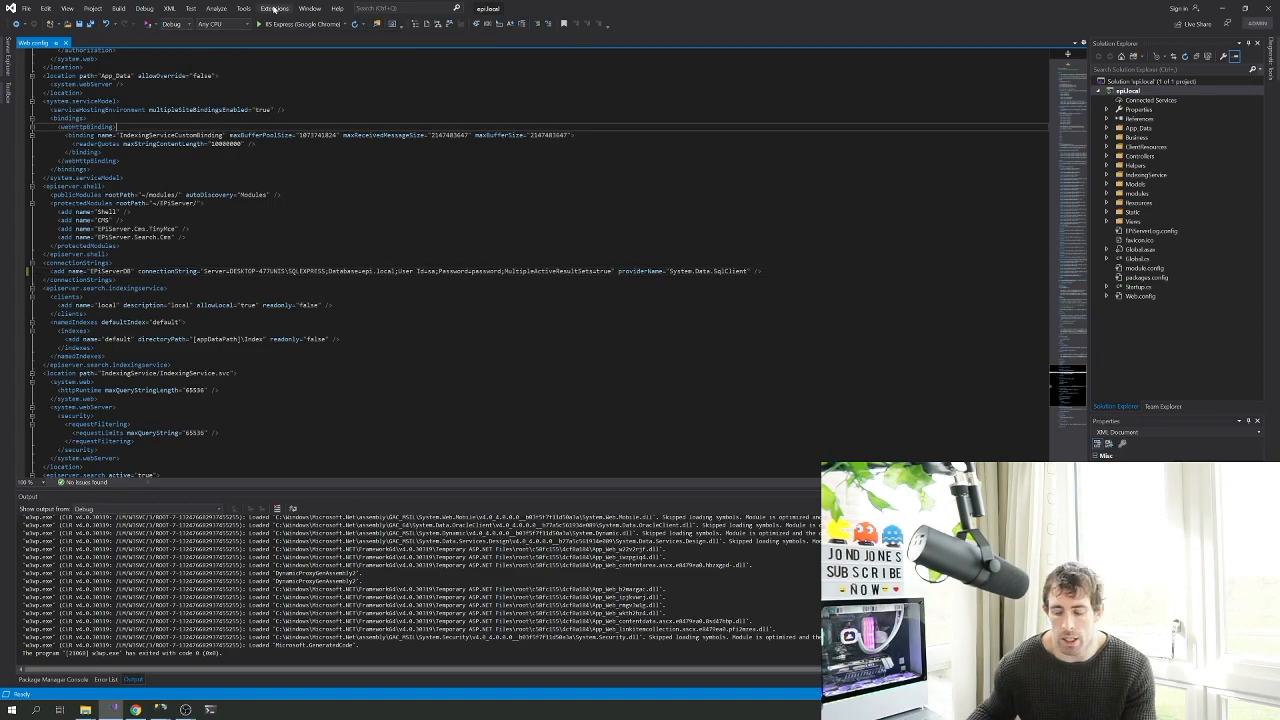
# Search the installed extensions in Manage Extensions for 'reattach'
pyautogui.click(274, 8)
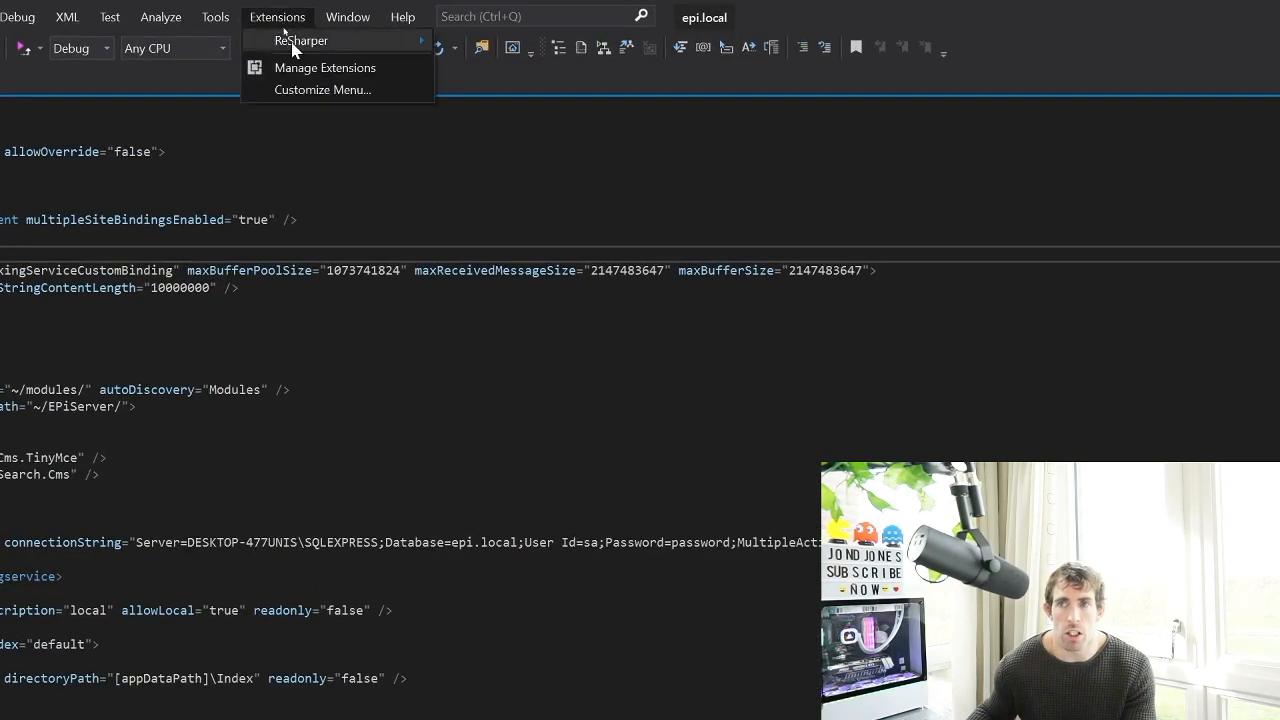
pyautogui.click(300, 68)
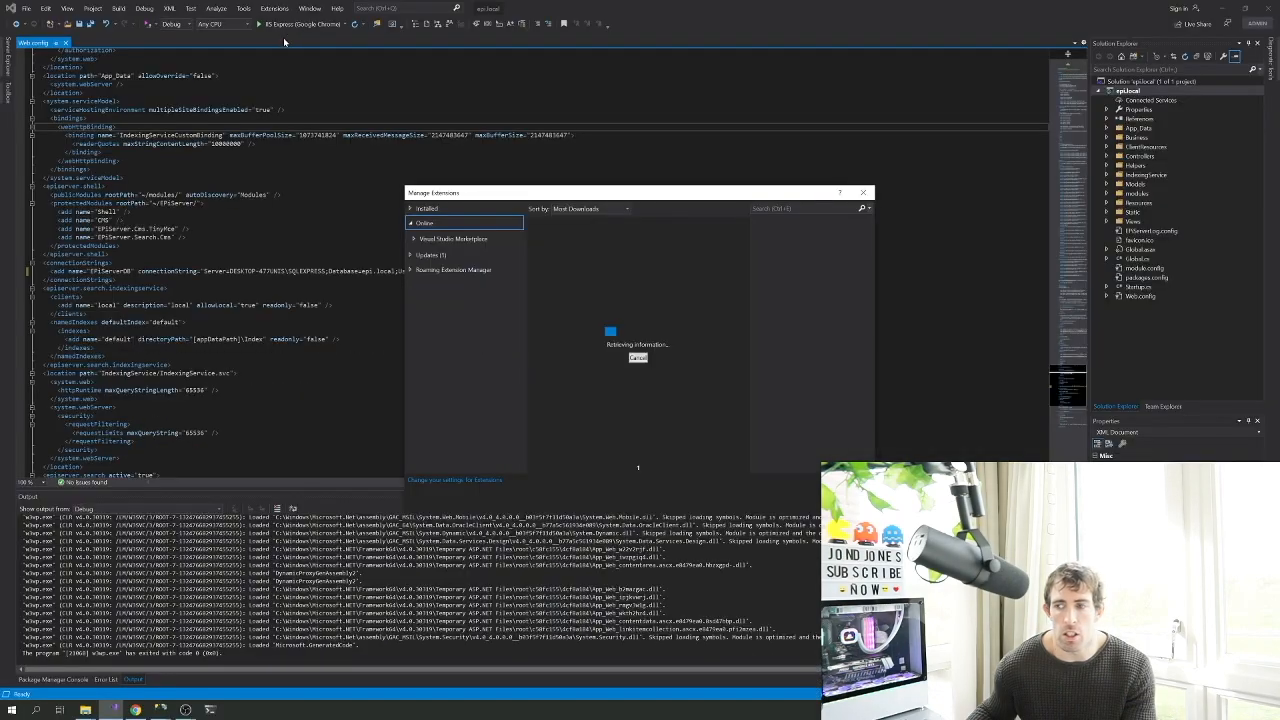
pyautogui.click(428, 211)
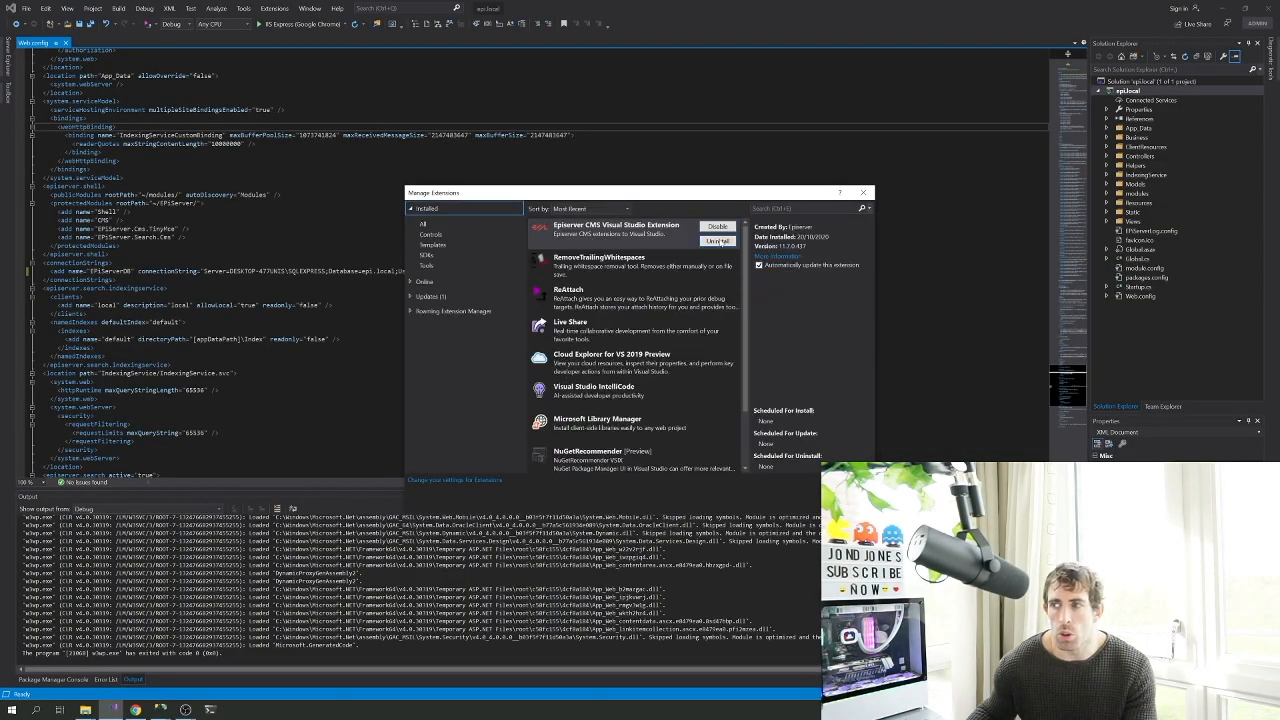
pyautogui.click(760, 209)
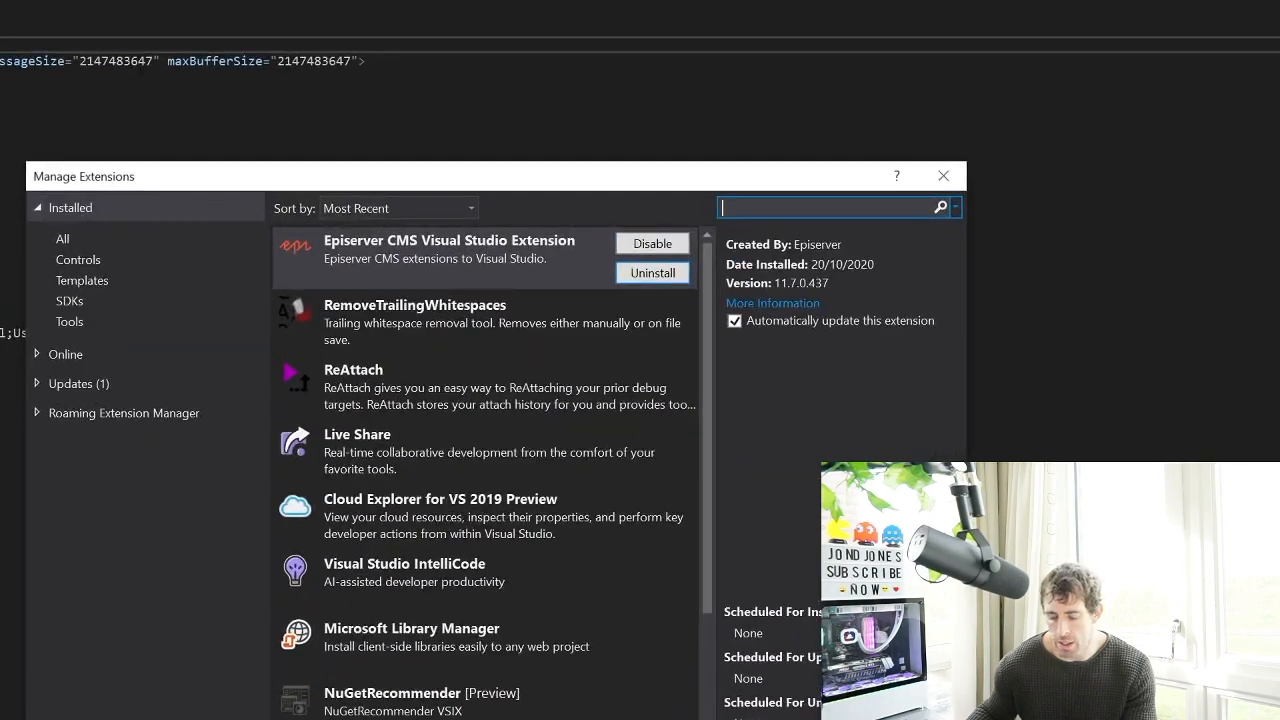
pyautogui.write('reattach')
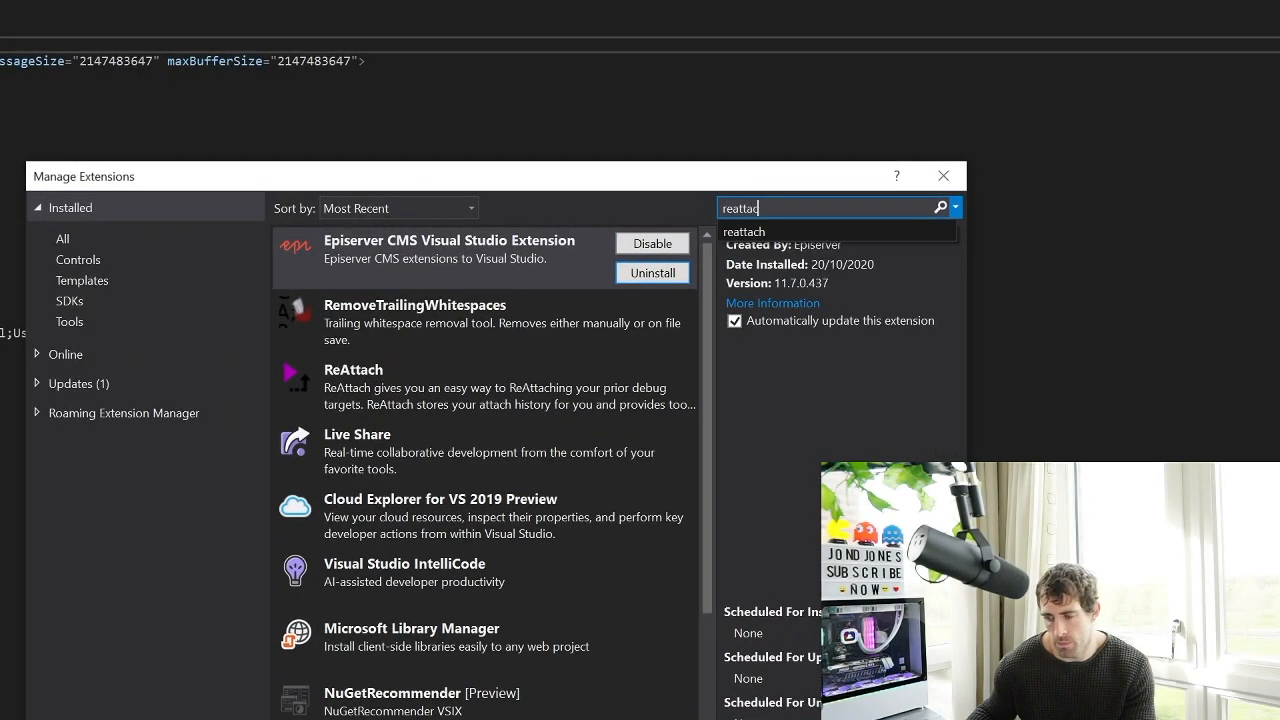